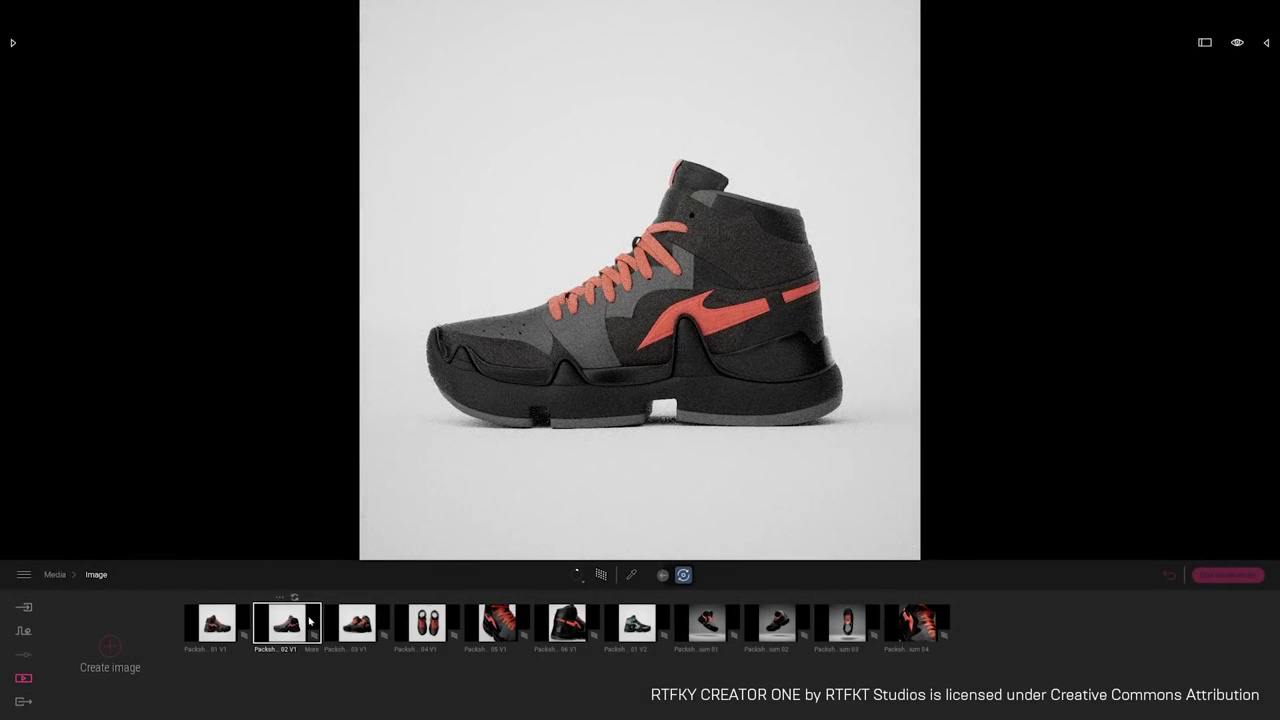
Look through the saved shoe images, comparing packshots 03 V1, 04 V1, 05 V1, 01 V1 and 01 V2.
{"action": "left_click", "coordinate": [366, 626]}
{"action": "left_click", "coordinate": [430, 626]}
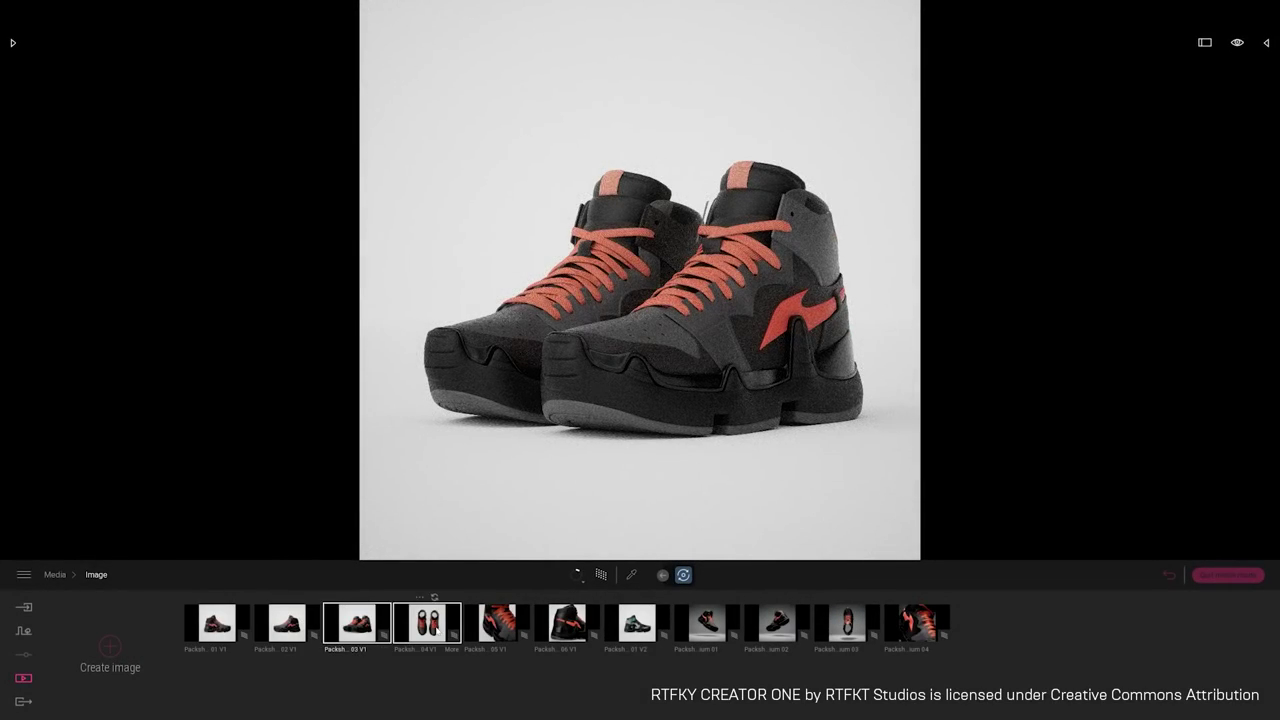
{"action": "left_click", "coordinate": [490, 626]}
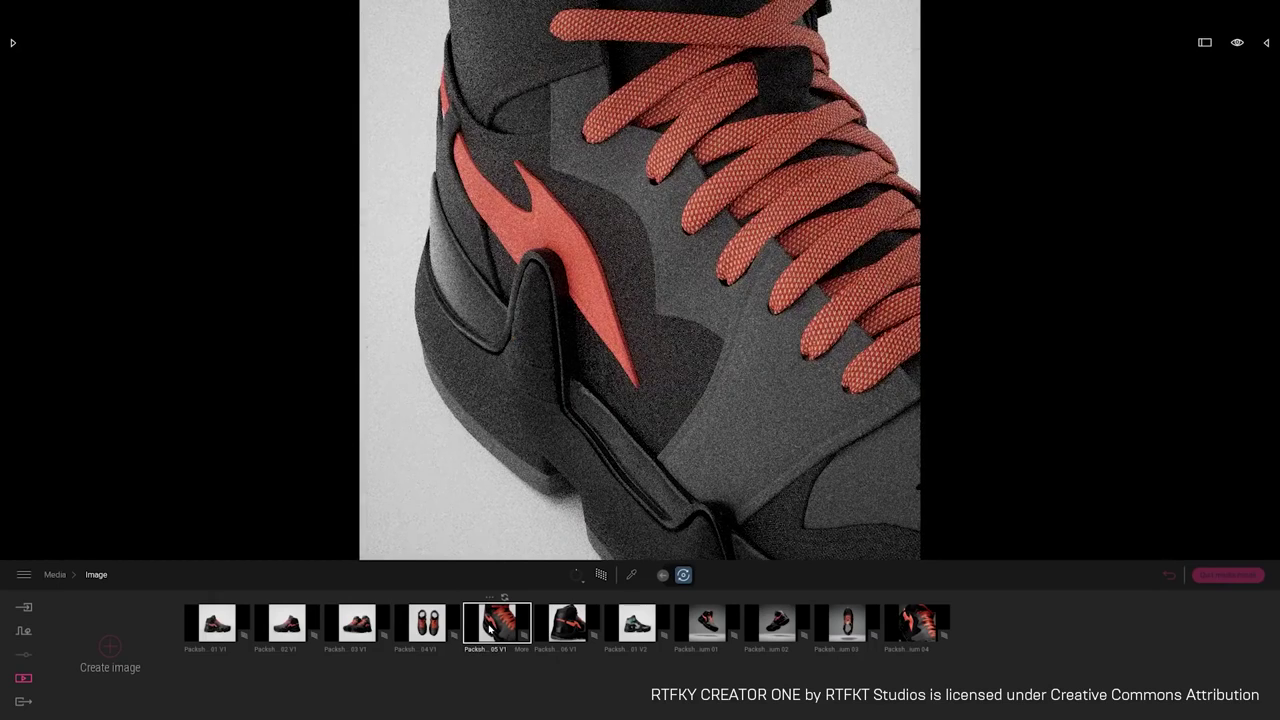
{"action": "left_click", "coordinate": [216, 624]}
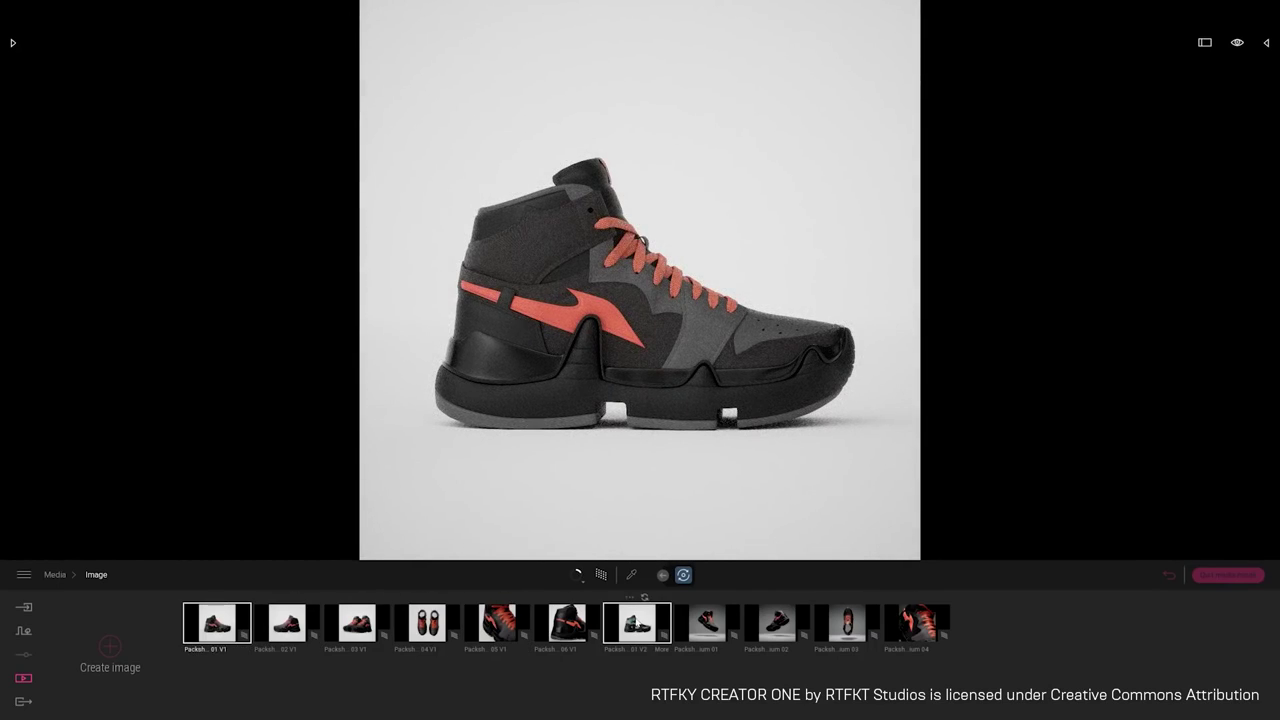
{"action": "left_click", "coordinate": [637, 622]}
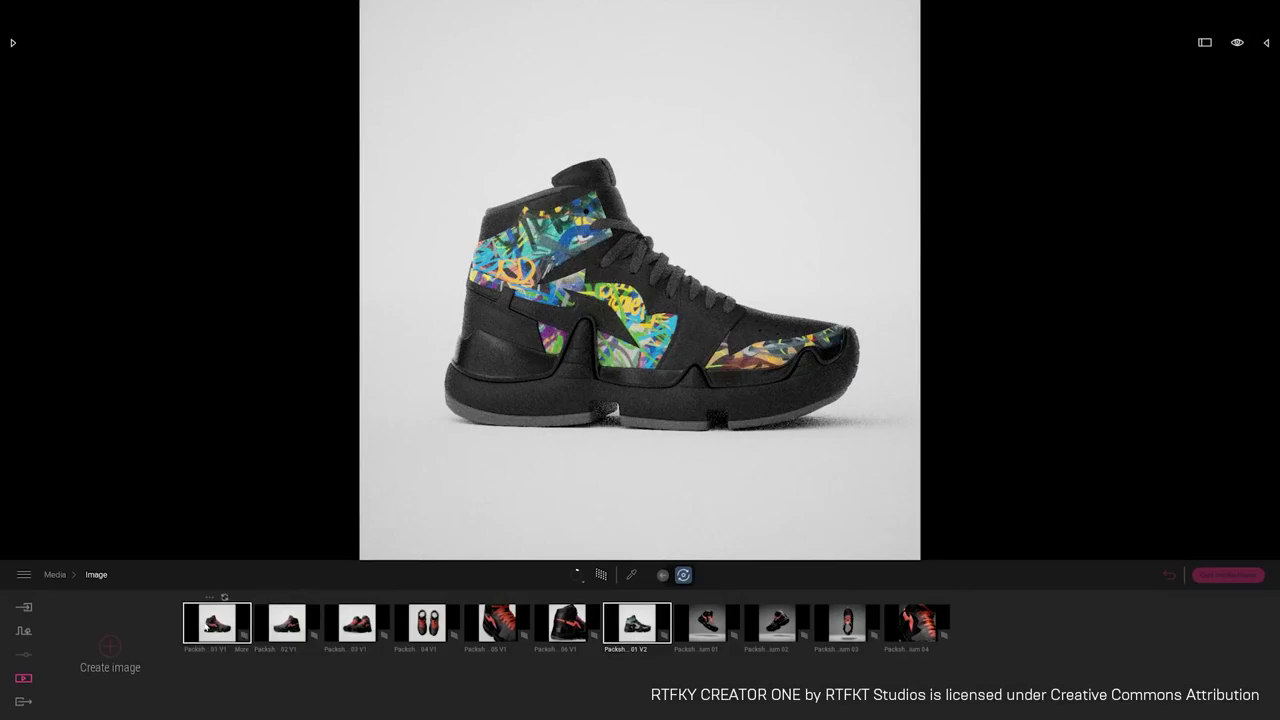
{"action": "left_click", "coordinate": [217, 622]}
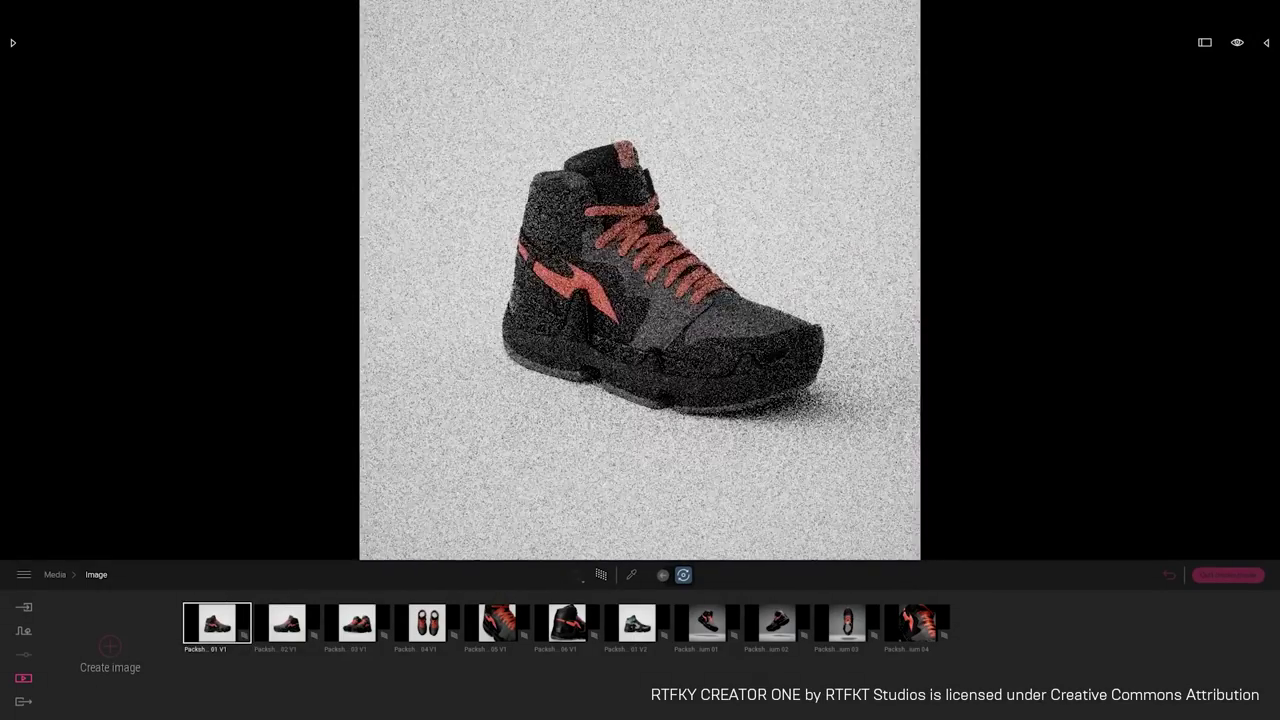
{"action": "left_click", "coordinate": [713, 632]}
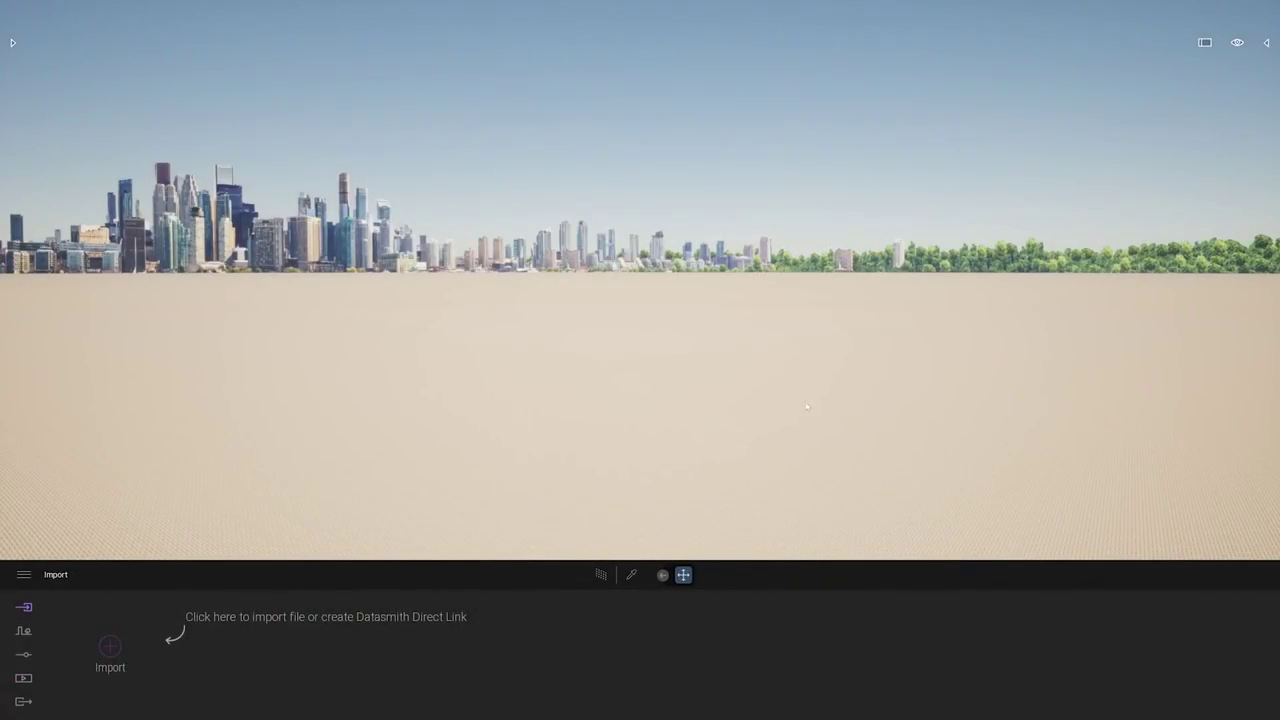
Import the geometry file Fashion_UEShoe.udatasmith with the Keep hierarchy collapse option.
{"action": "left_click", "coordinate": [110, 647]}
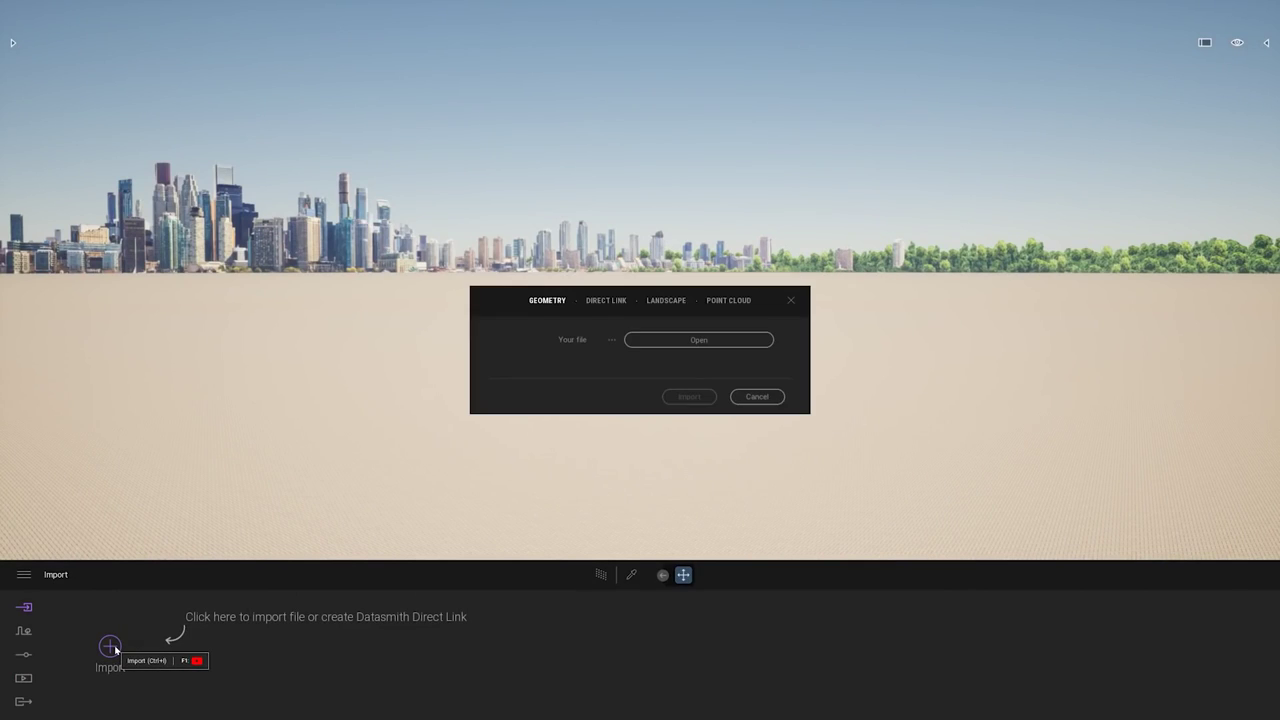
{"action": "left_click", "coordinate": [712, 350]}
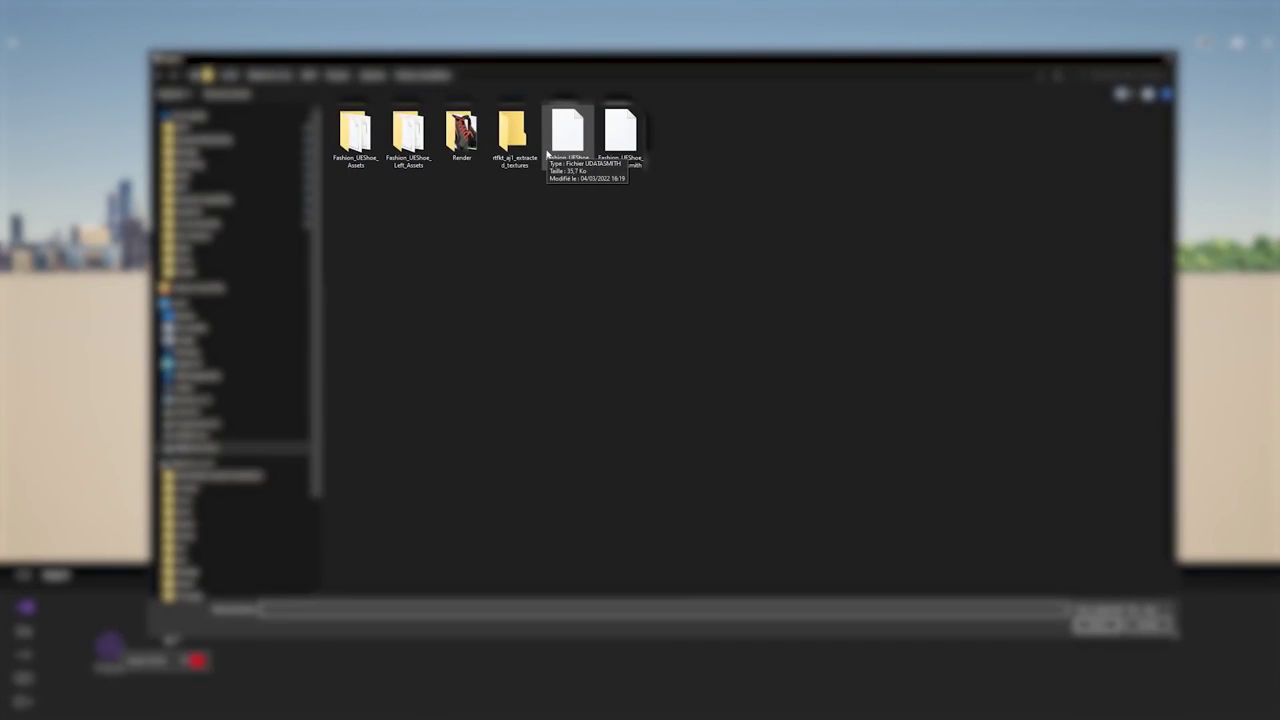
{"action": "left_click", "coordinate": [556, 140]}
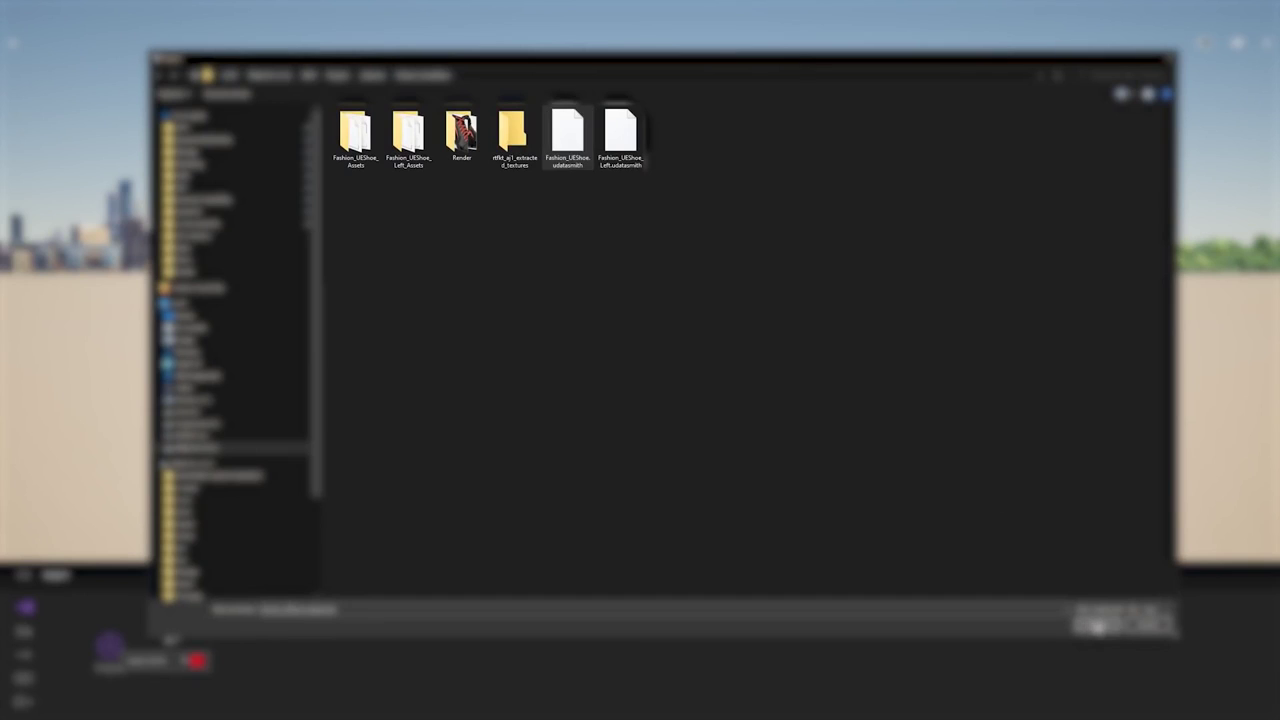
{"action": "left_click", "coordinate": [1097, 626]}
{"action": "left_click", "coordinate": [638, 403]}
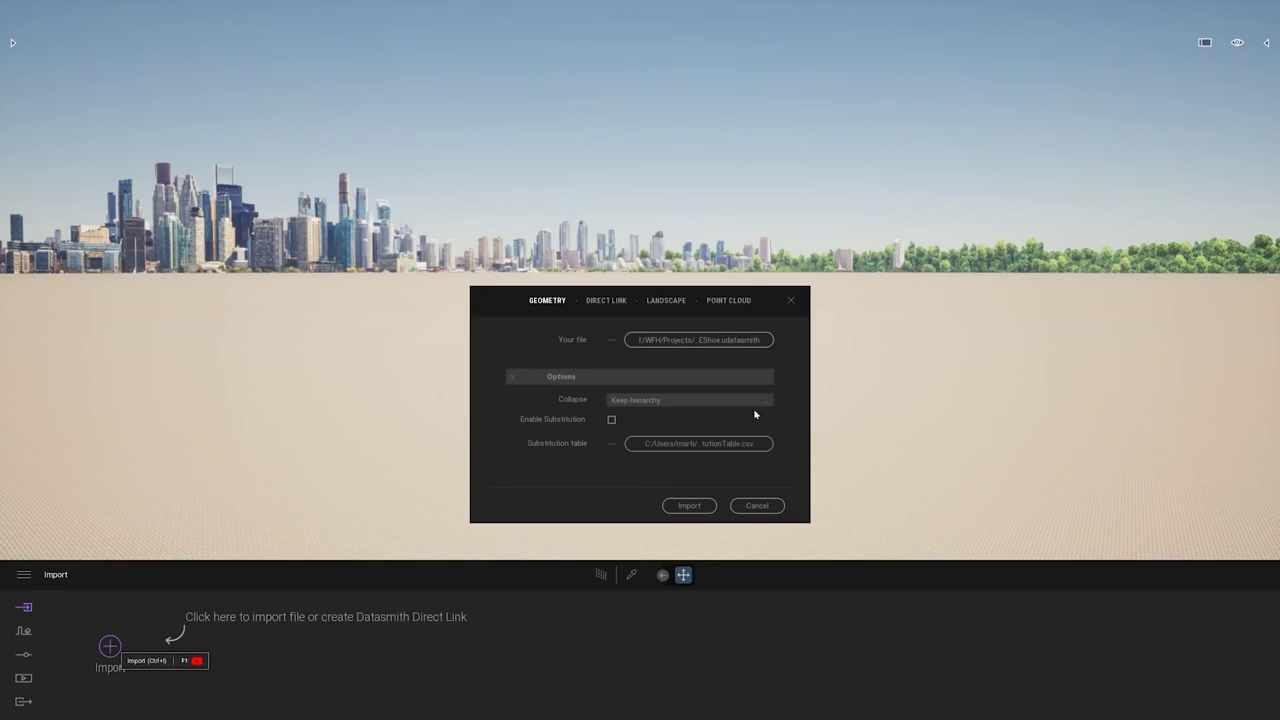
{"action": "left_click", "coordinate": [689, 505]}
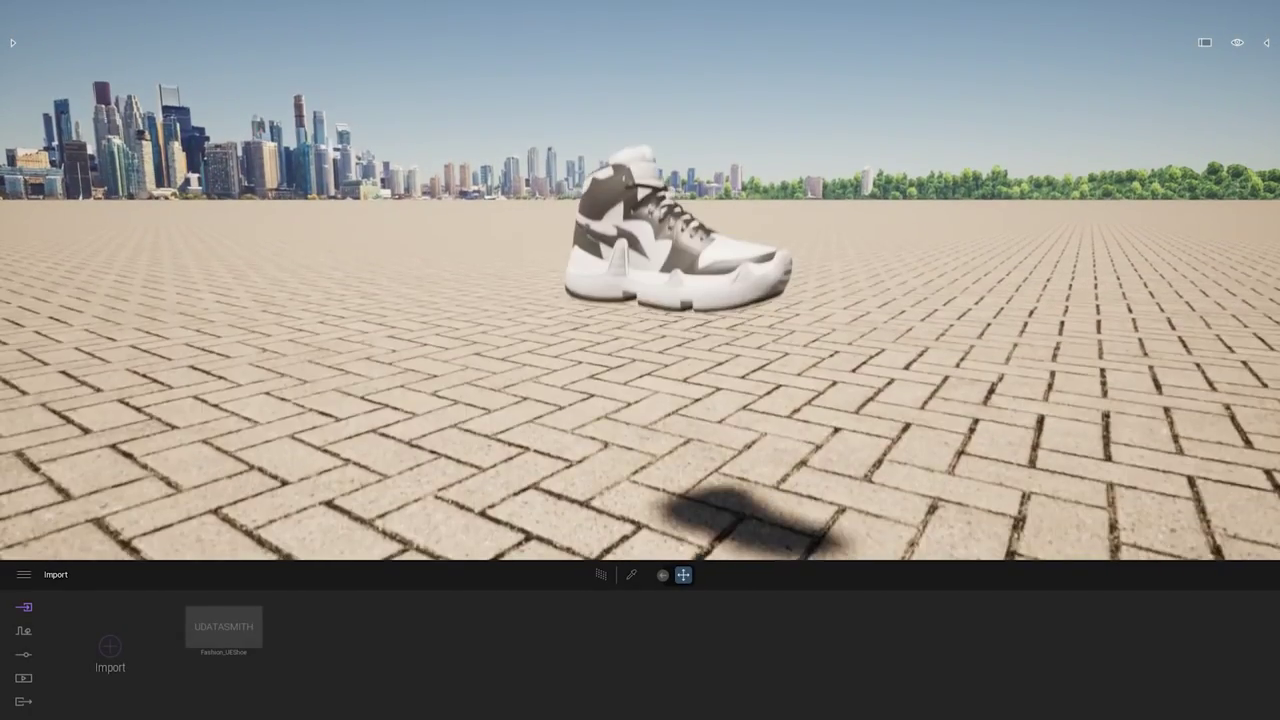
Set the location's background picture to None to remove the city skyline.
{"action": "middle_click_drag", "start_coordinate": [762, 290], "coordinate": [786, 286], "text": "shift"}
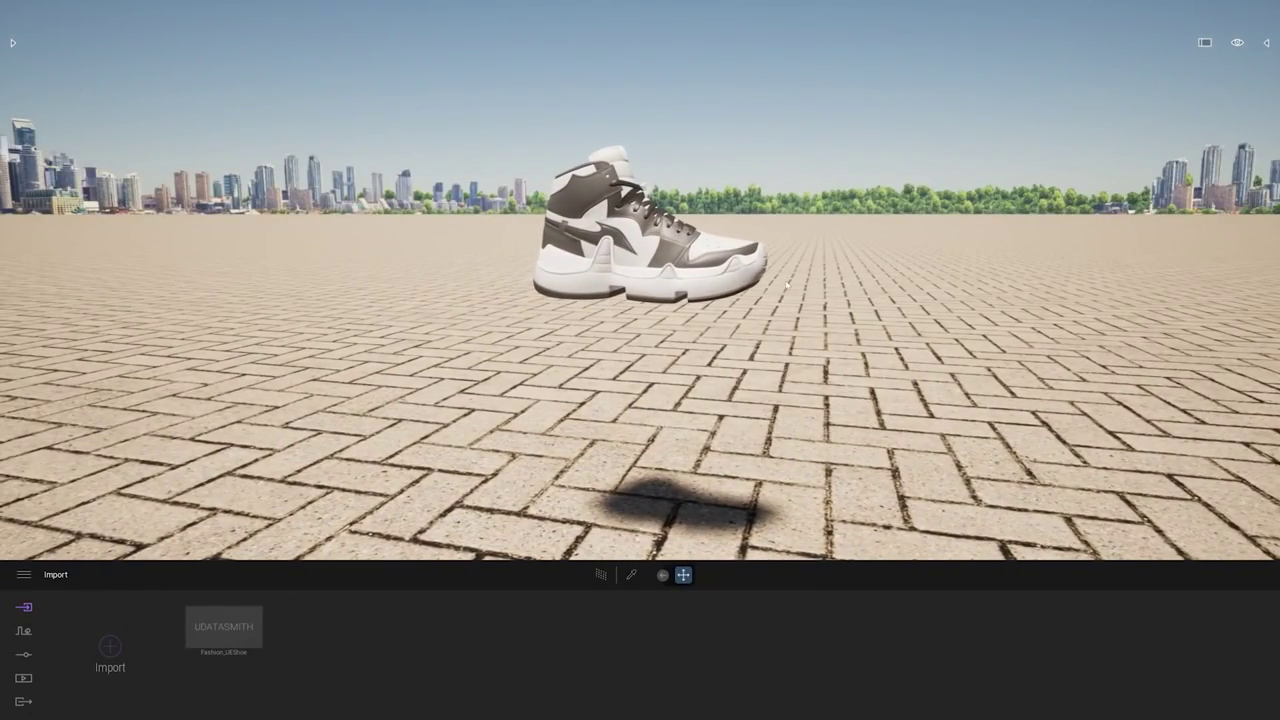
{"action": "right_click_drag", "start_coordinate": [803, 293], "coordinate": [662, 305]}
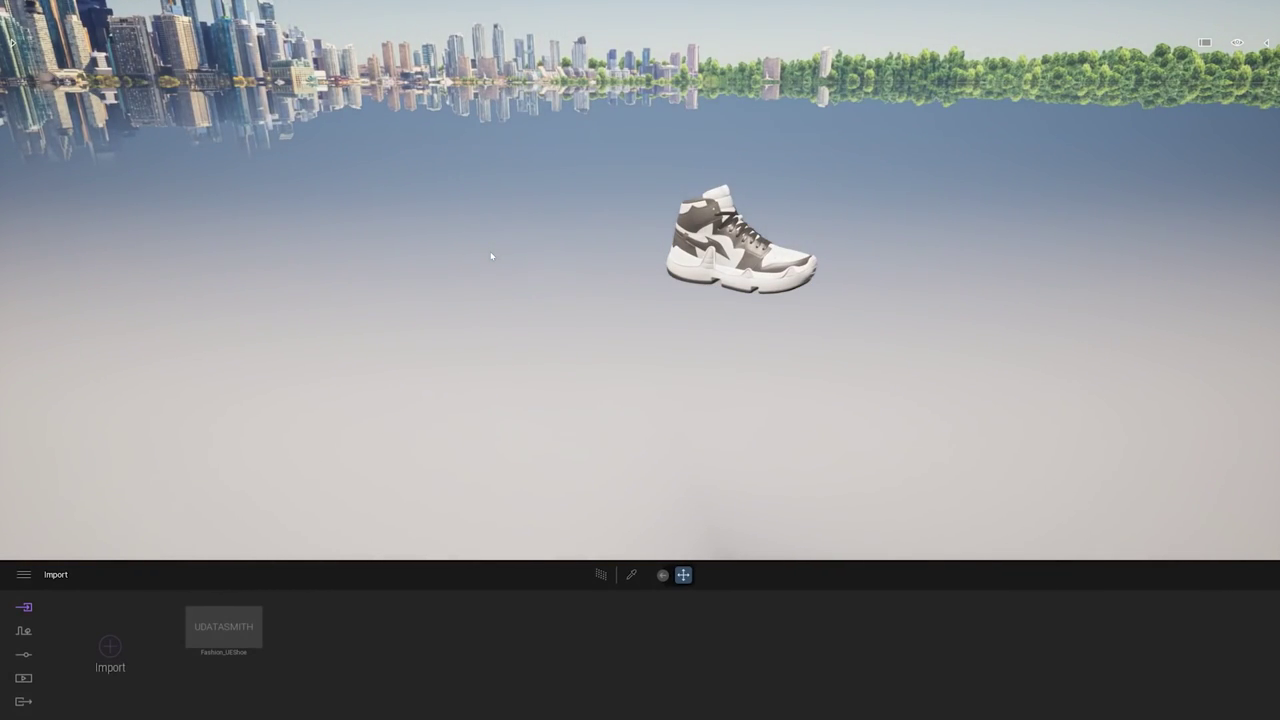
{"action": "right_click_drag", "start_coordinate": [623, 268], "coordinate": [500, 160]}
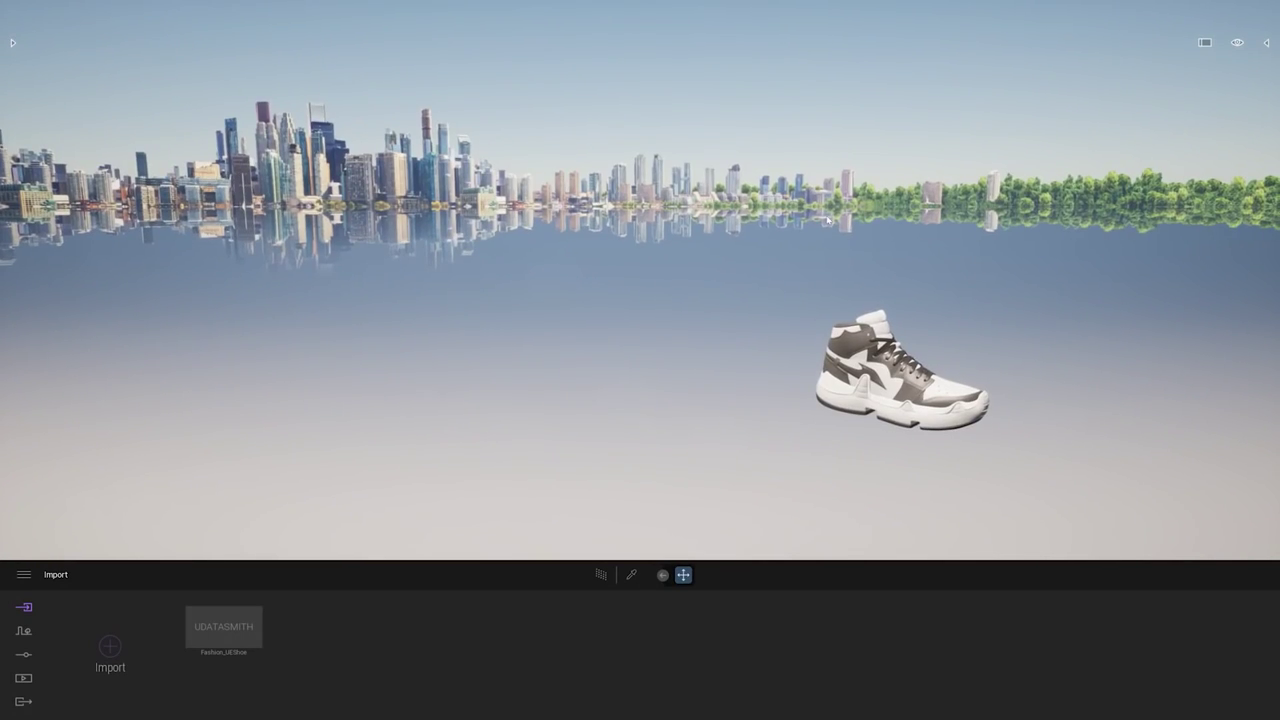
{"action": "left_click", "coordinate": [24, 656]}
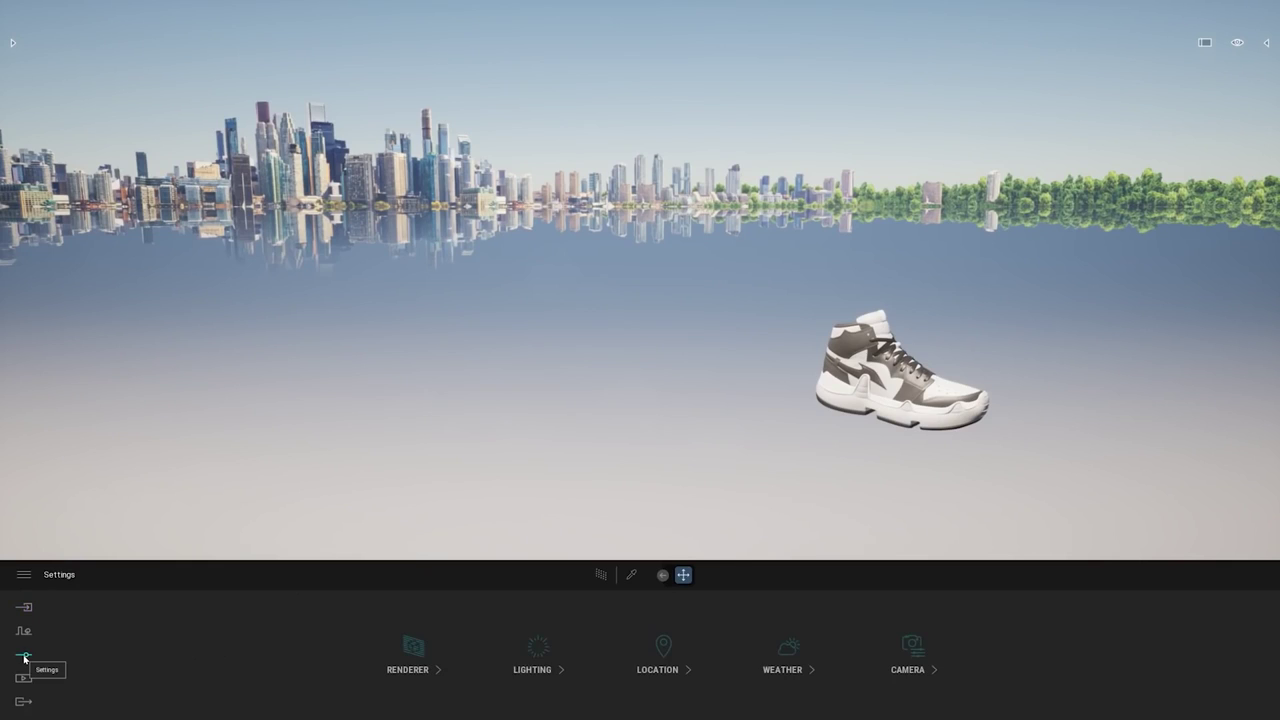
{"action": "left_click", "coordinate": [649, 649]}
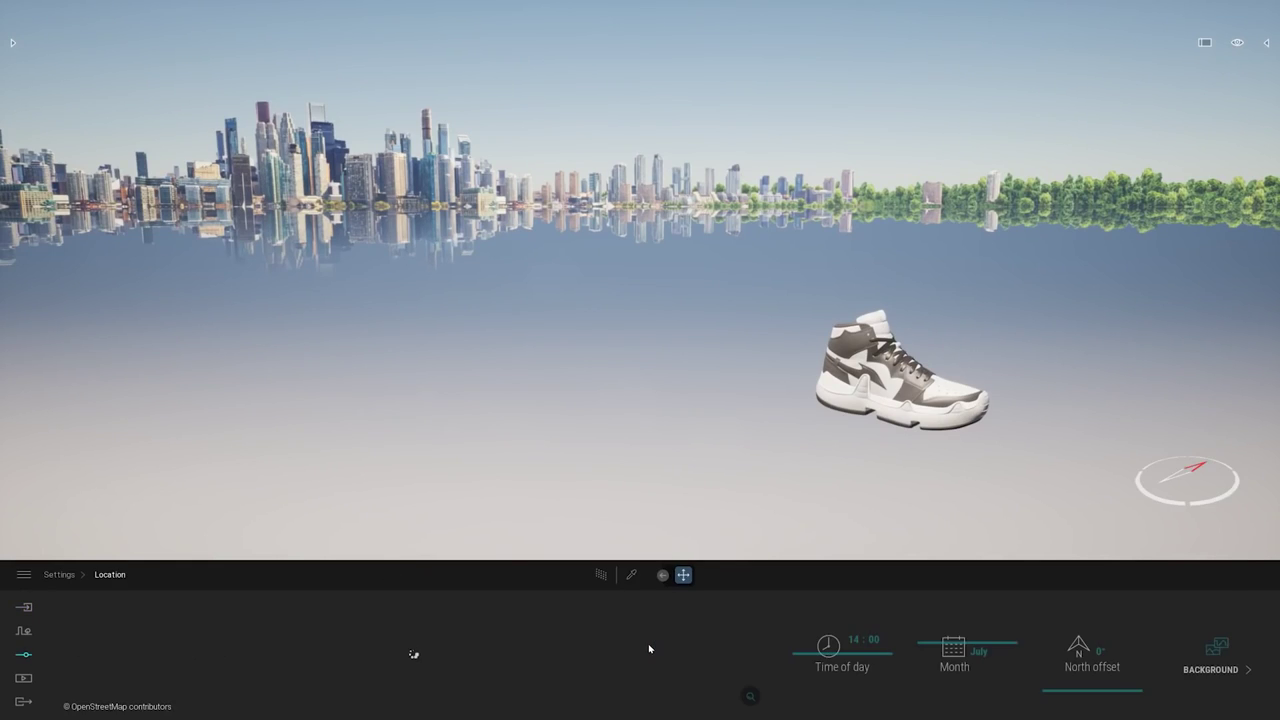
{"action": "left_click", "coordinate": [1198, 643]}
{"action": "left_click", "coordinate": [592, 656]}
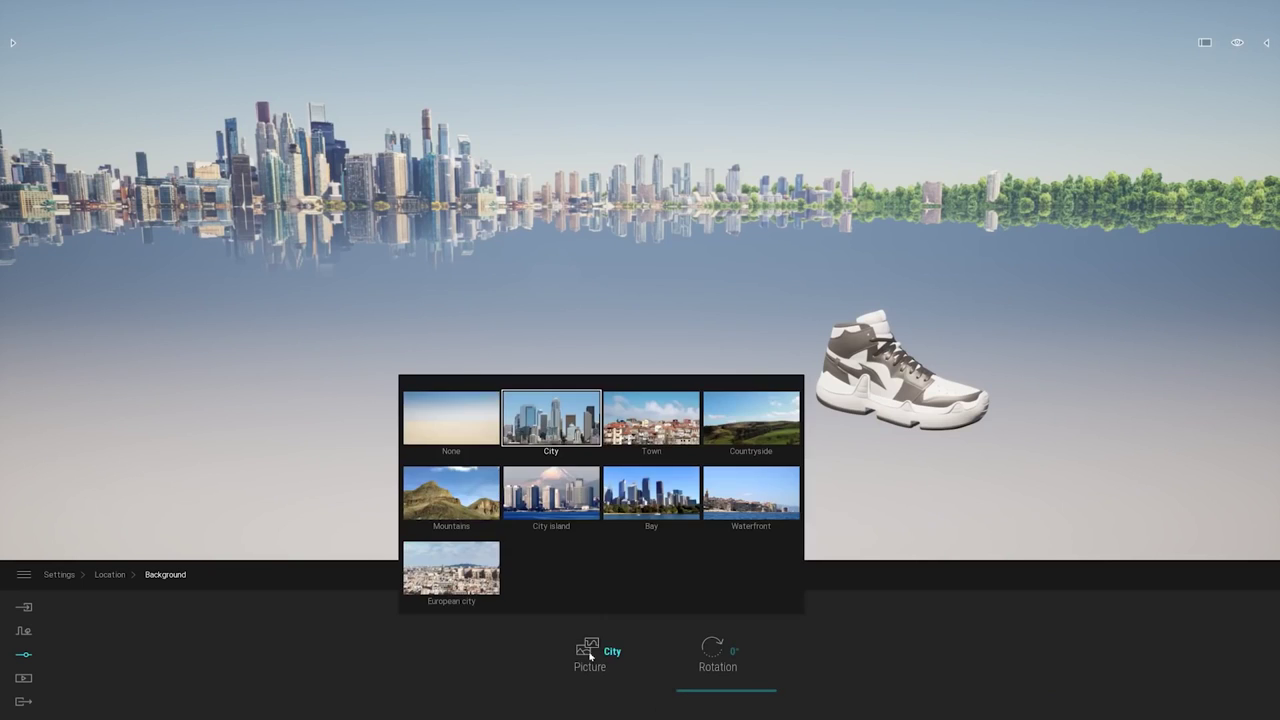
{"action": "left_click", "coordinate": [467, 426]}
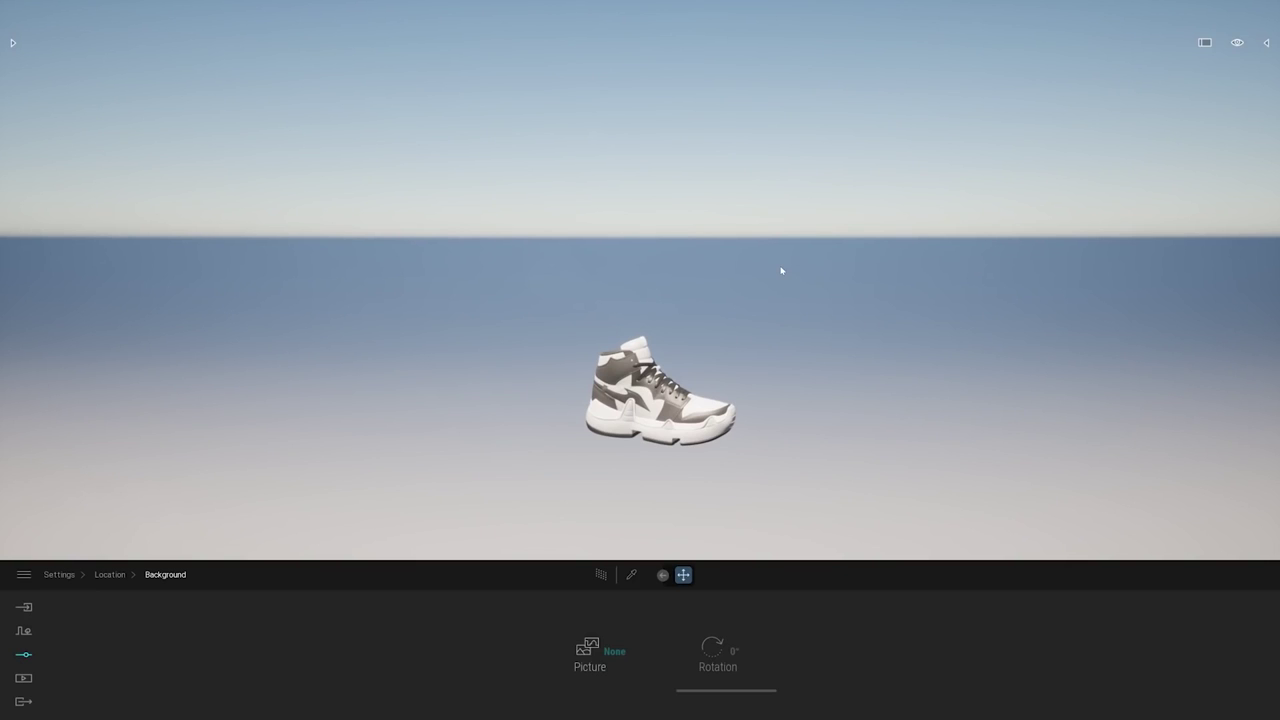
Import the backdrop geometry SM_AutoStage_Wall.FBX from the _Stages folder.
{"action": "right_click_drag", "start_coordinate": [815, 326], "coordinate": [857, 337]}
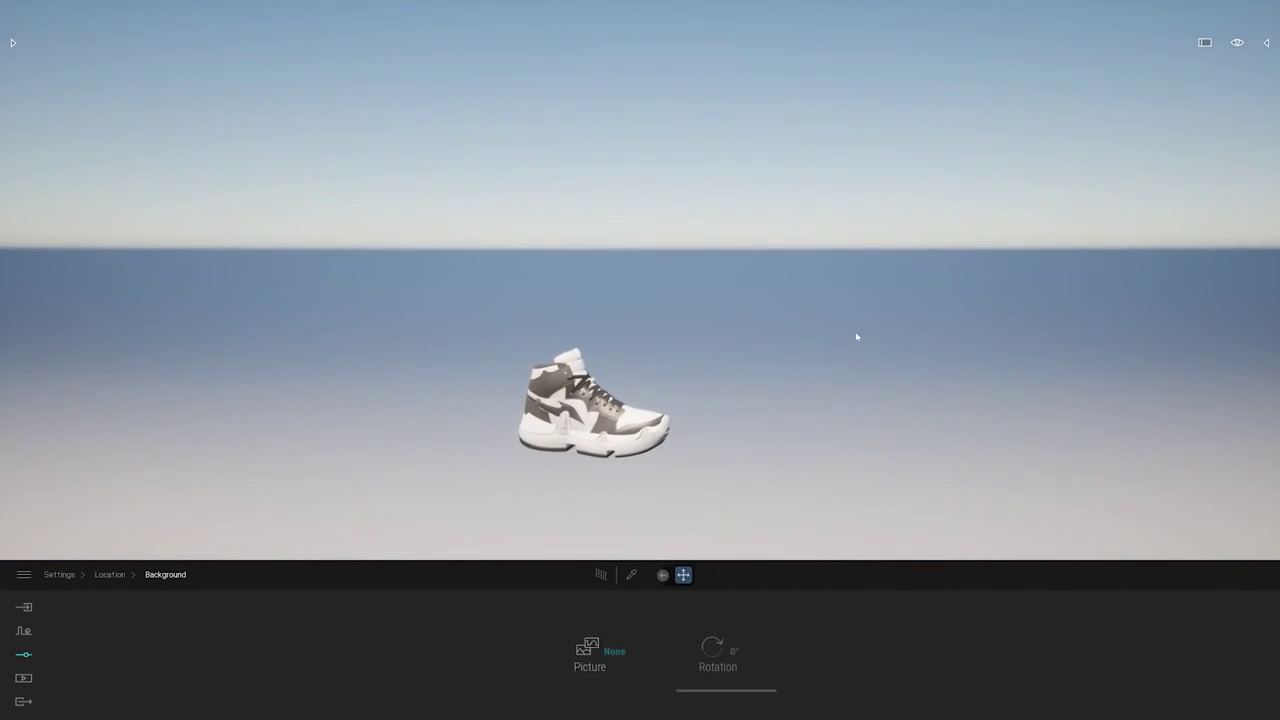
{"action": "left_click", "coordinate": [22, 609]}
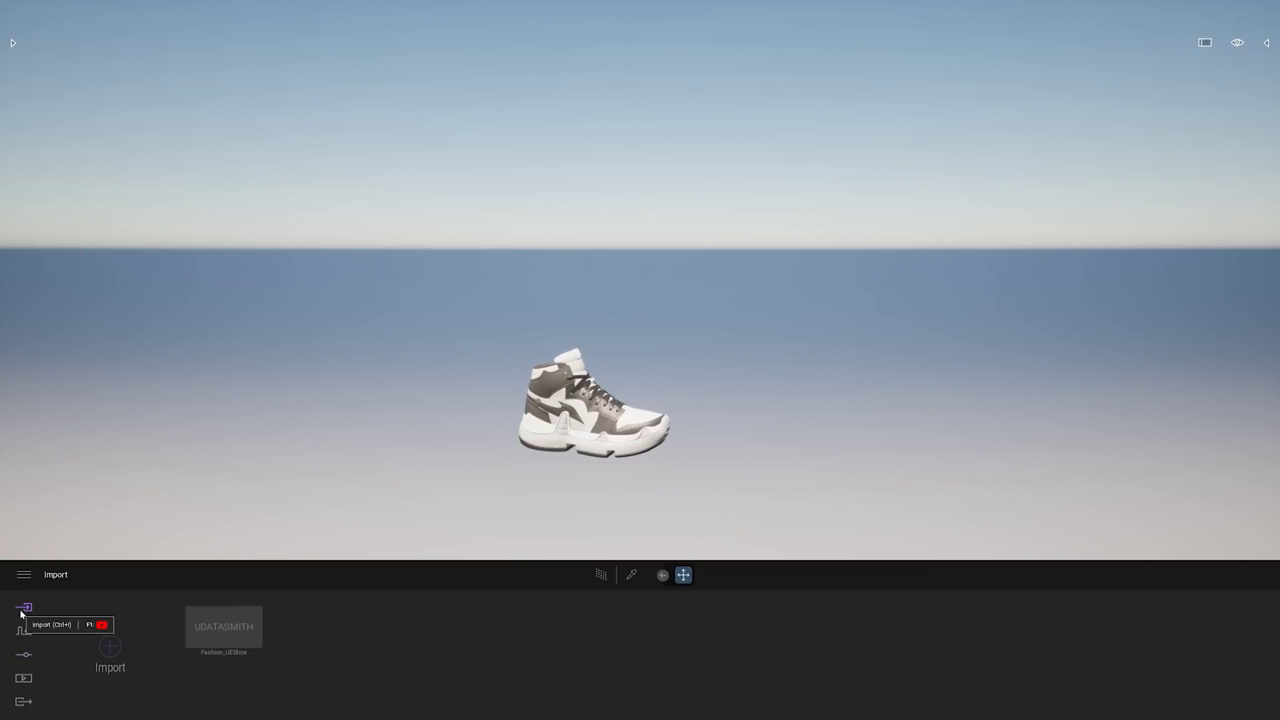
{"action": "left_click", "coordinate": [110, 646]}
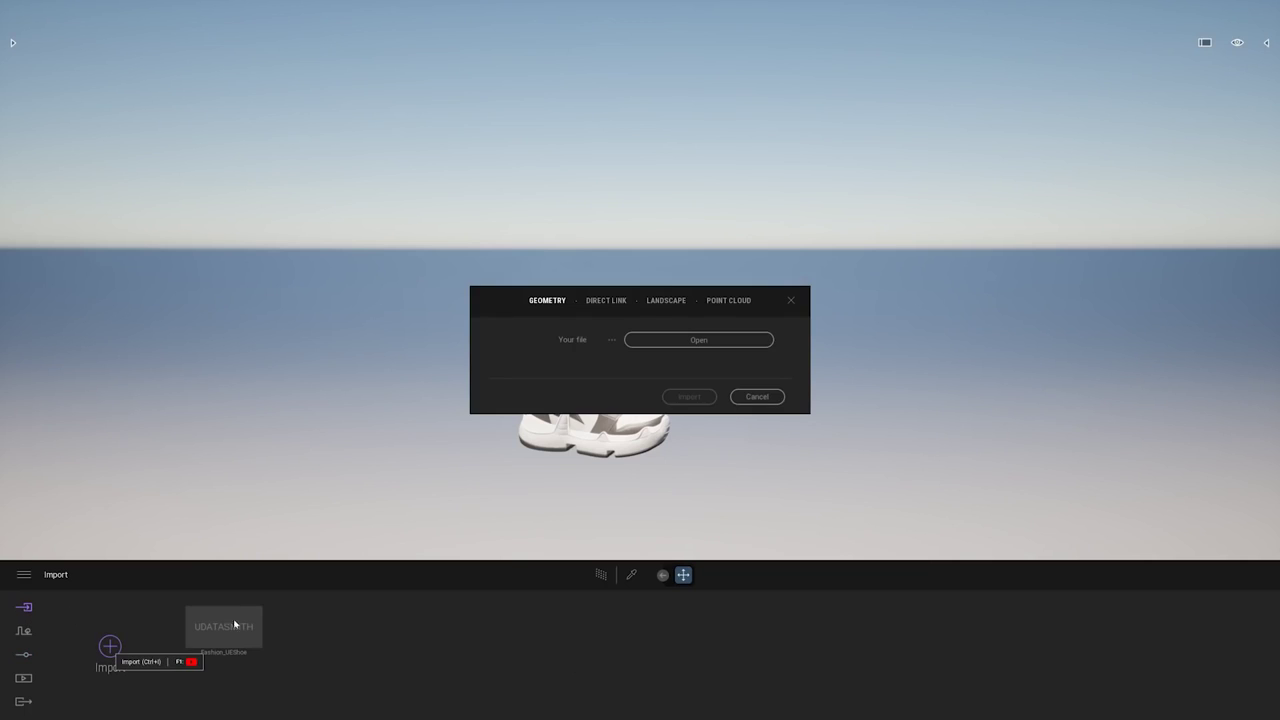
{"action": "left_click", "coordinate": [717, 342]}
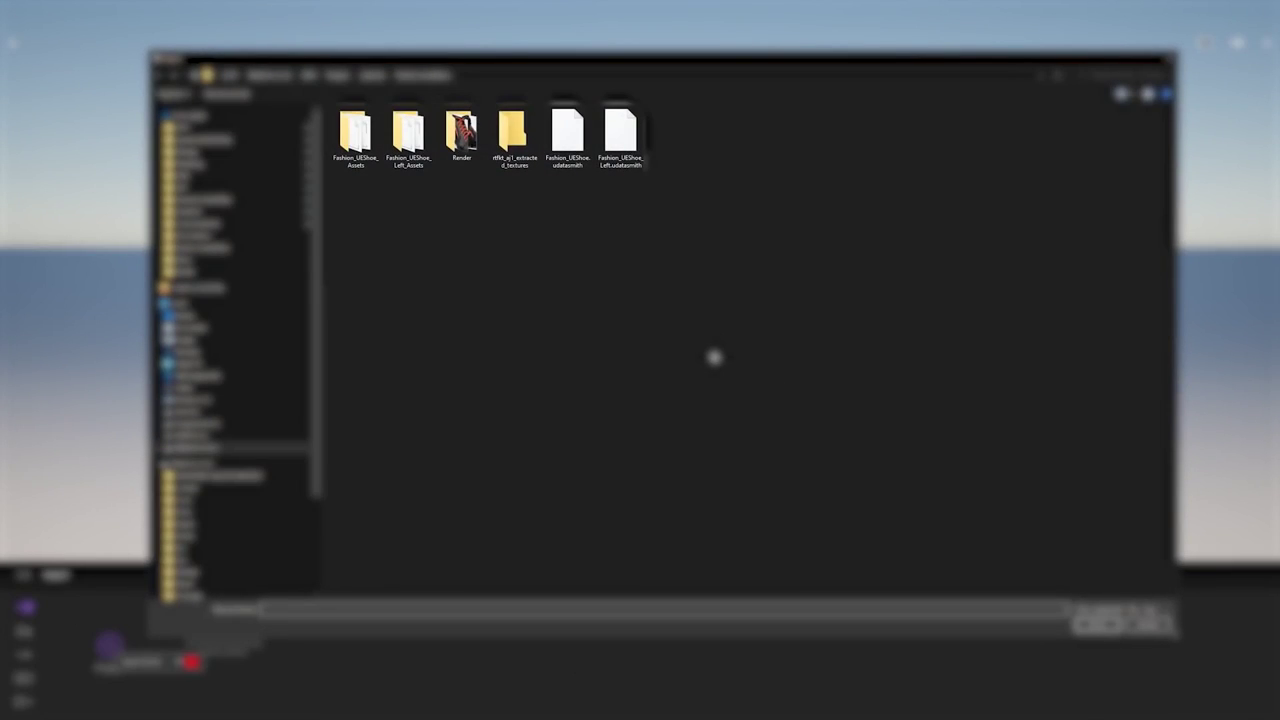
{"action": "left_click", "coordinate": [371, 74]}
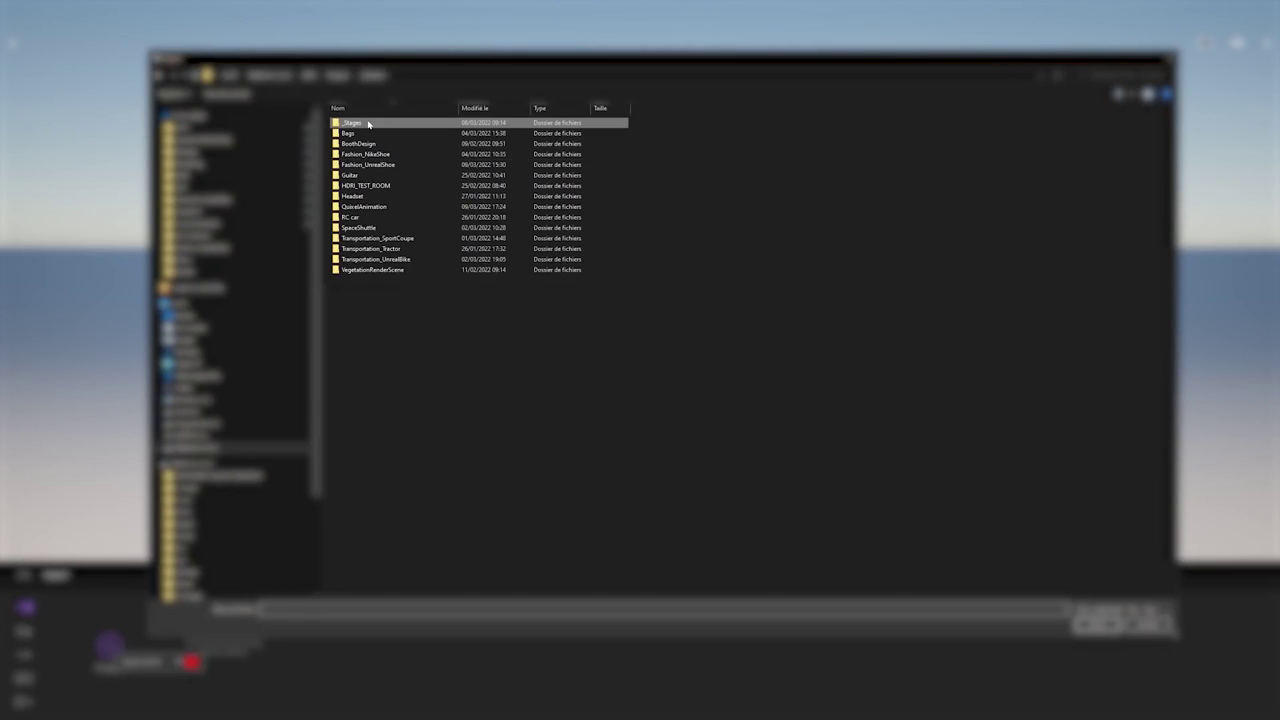
{"action": "double_click", "coordinate": [368, 123]}
{"action": "double_click", "coordinate": [400, 218]}
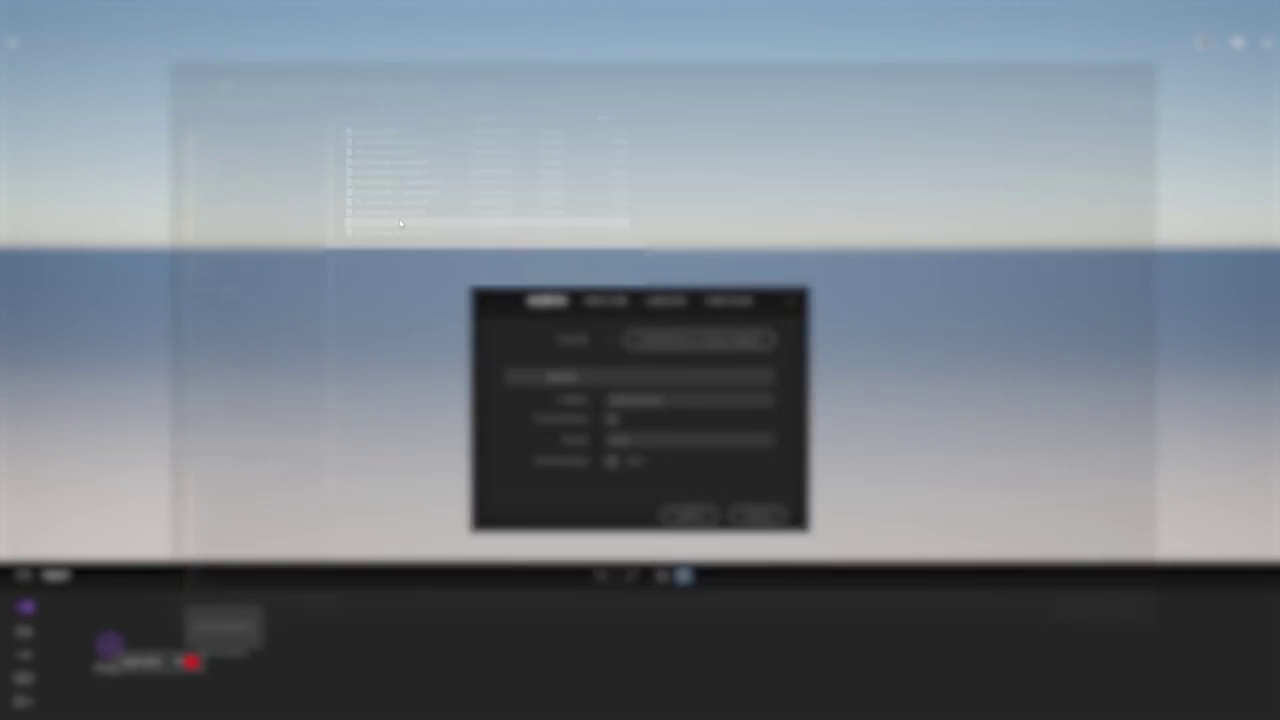
{"action": "left_click", "coordinate": [684, 515]}
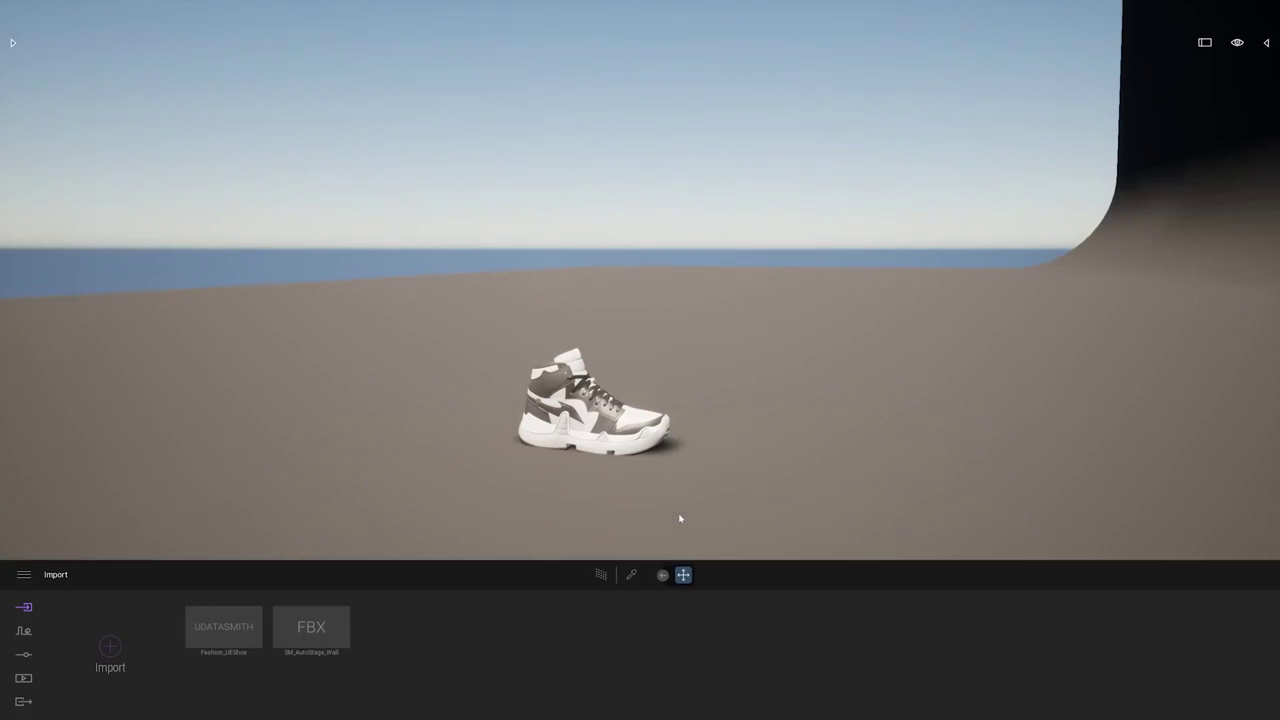
Rotate SM_AutoStage_Wall.FBX by -90 degrees about the vertical axis so its wall stands behind the shoe.
{"action": "right_click_drag", "start_coordinate": [784, 301], "coordinate": [1090, 312]}
{"action": "key", "text": "a"}
{"action": "key", "text": "s"}
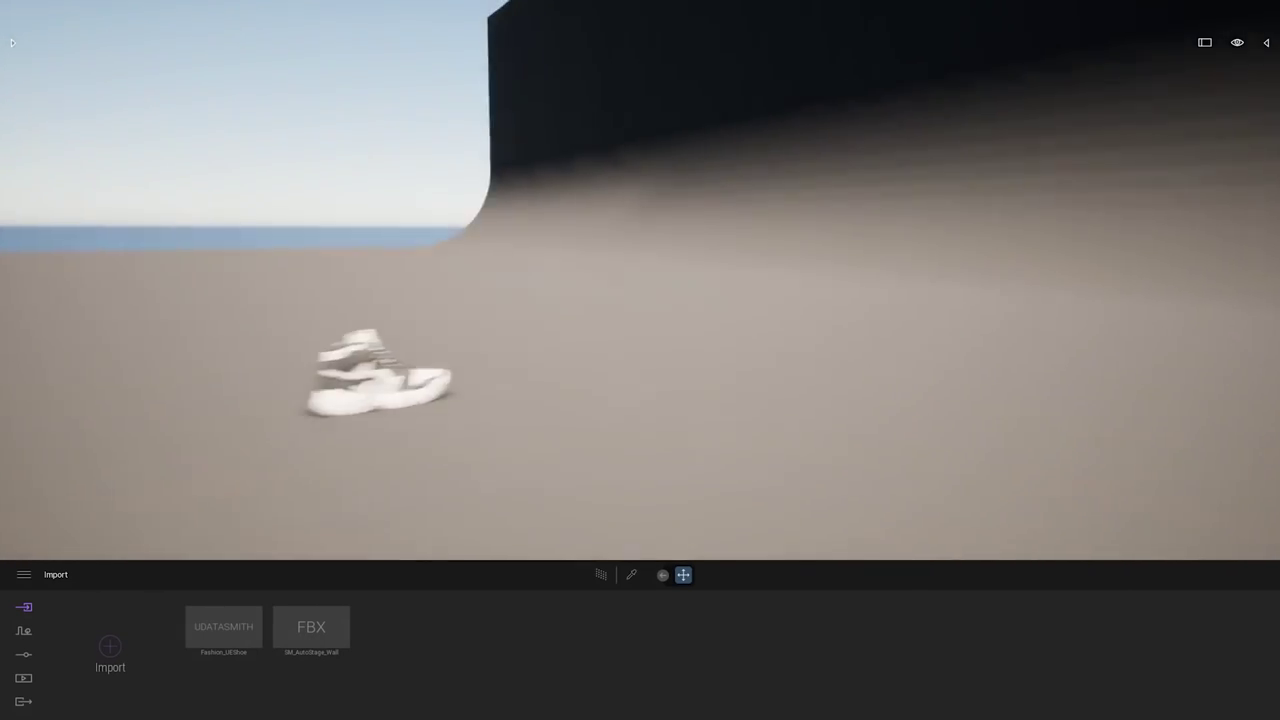
{"action": "key", "text": "s"}
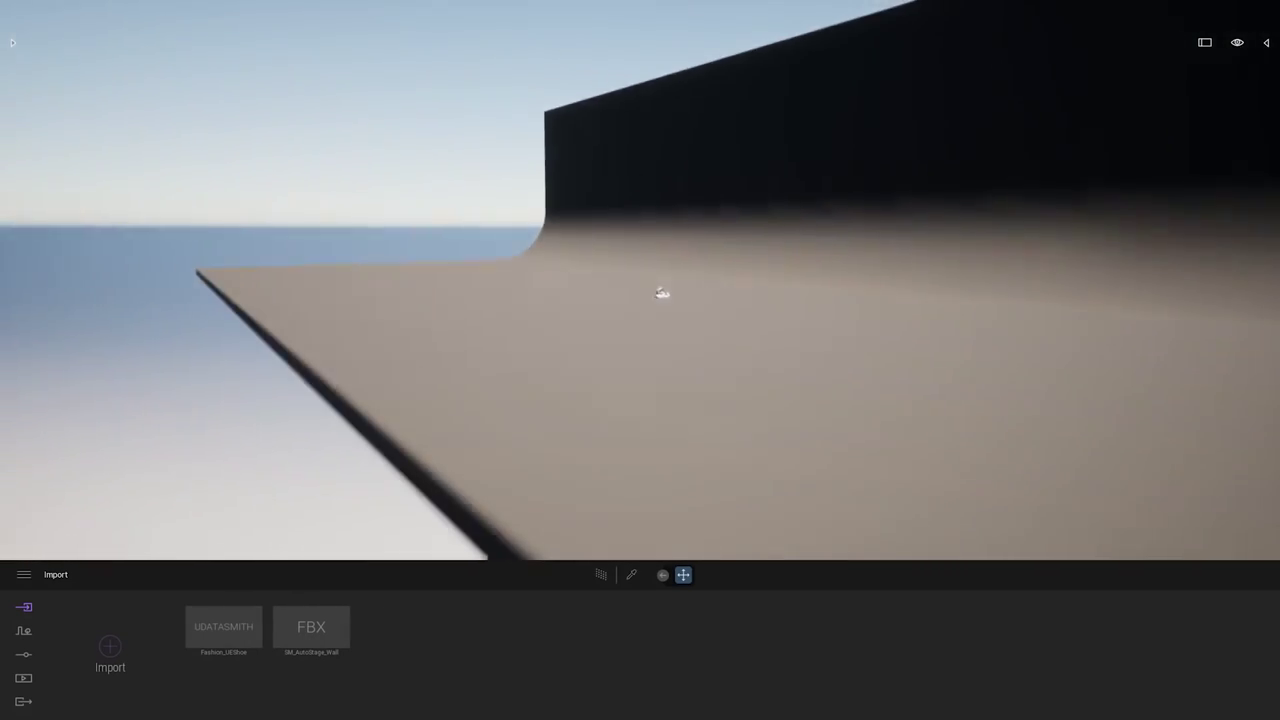
{"action": "right_click_drag", "start_coordinate": [784, 301], "coordinate": [904, 313]}
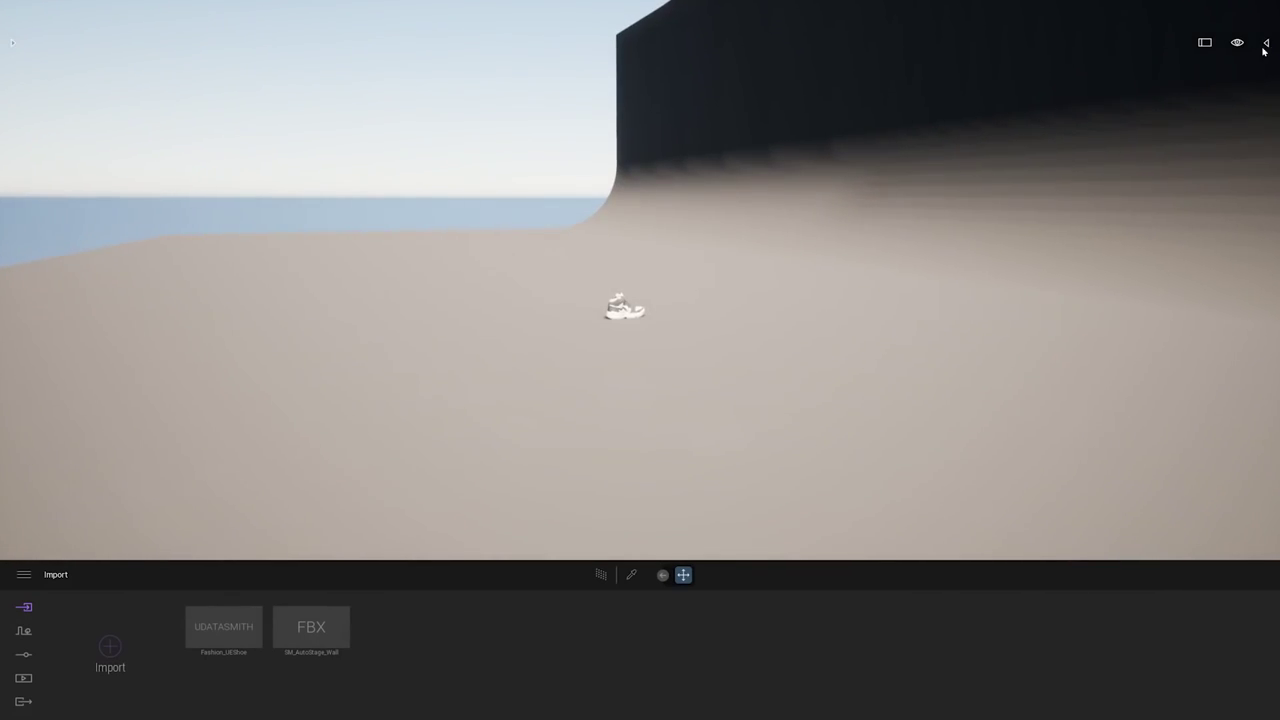
{"action": "left_click", "coordinate": [1265, 43]}
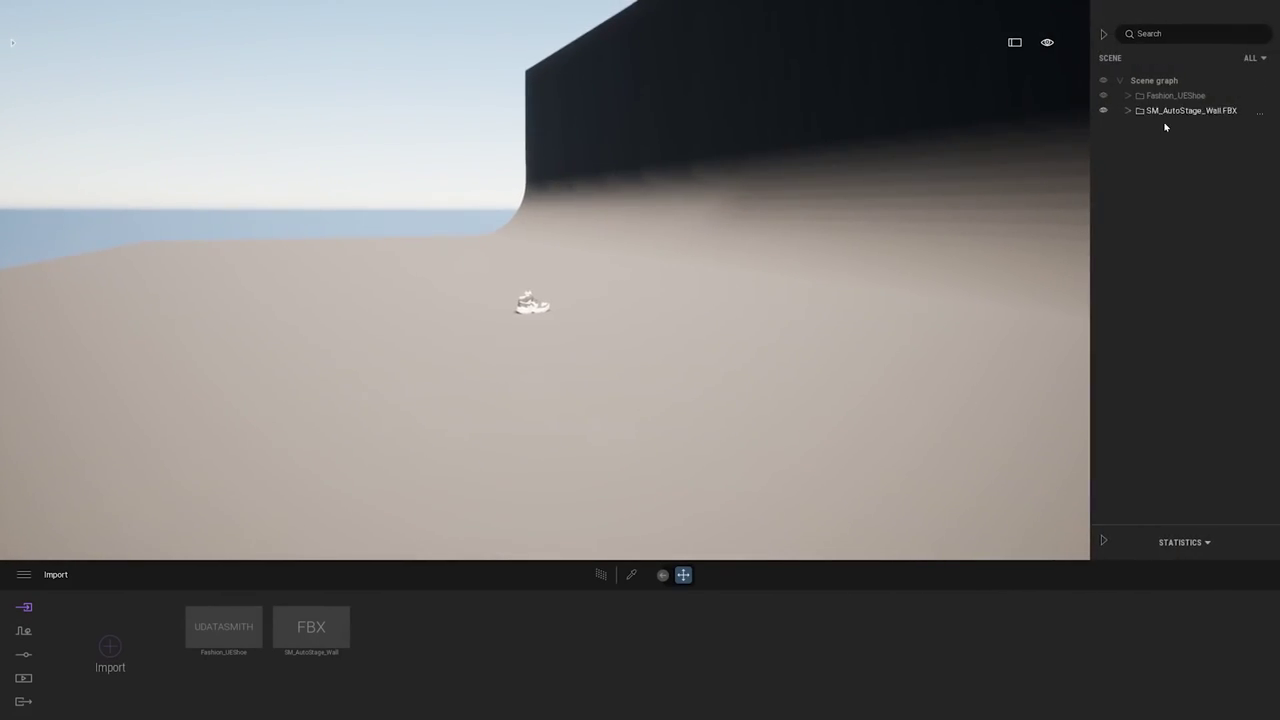
{"action": "left_click", "coordinate": [1162, 112]}
{"action": "left_click_drag", "start_coordinate": [518, 328], "coordinate": [578, 328]}
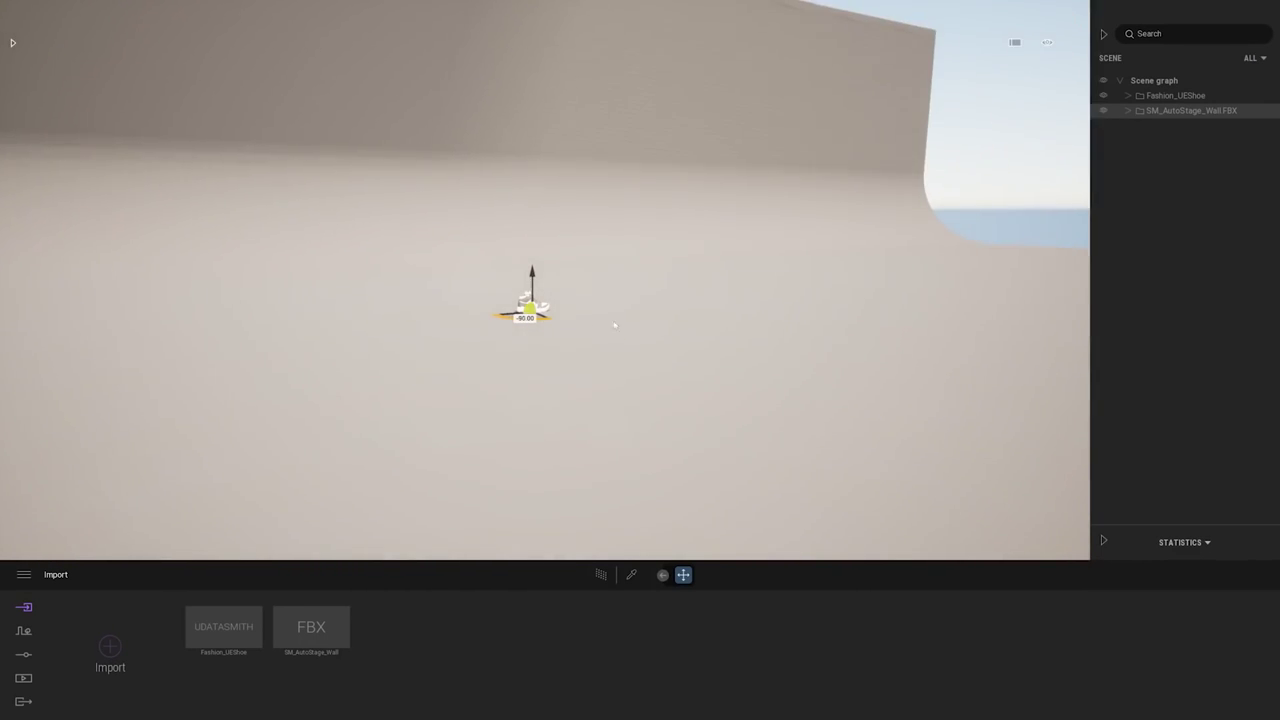
{"action": "key", "text": "Escape"}
Pick the stage's WorldGridMaterial and brighten its color from dark grey to near white.
{"action": "right_click_drag", "start_coordinate": [871, 314], "coordinate": [745, 312]}
{"action": "key", "text": "w"}
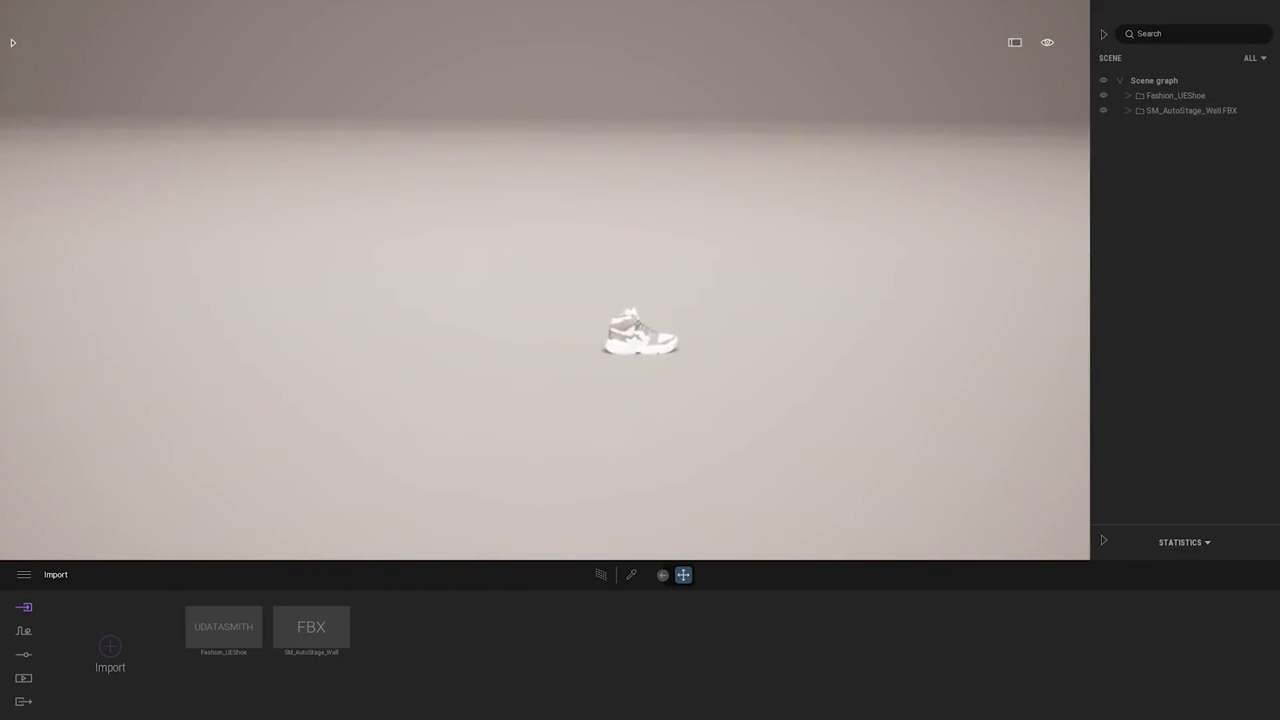
{"action": "left_click", "coordinate": [631, 574]}
{"action": "left_click", "coordinate": [740, 352]}
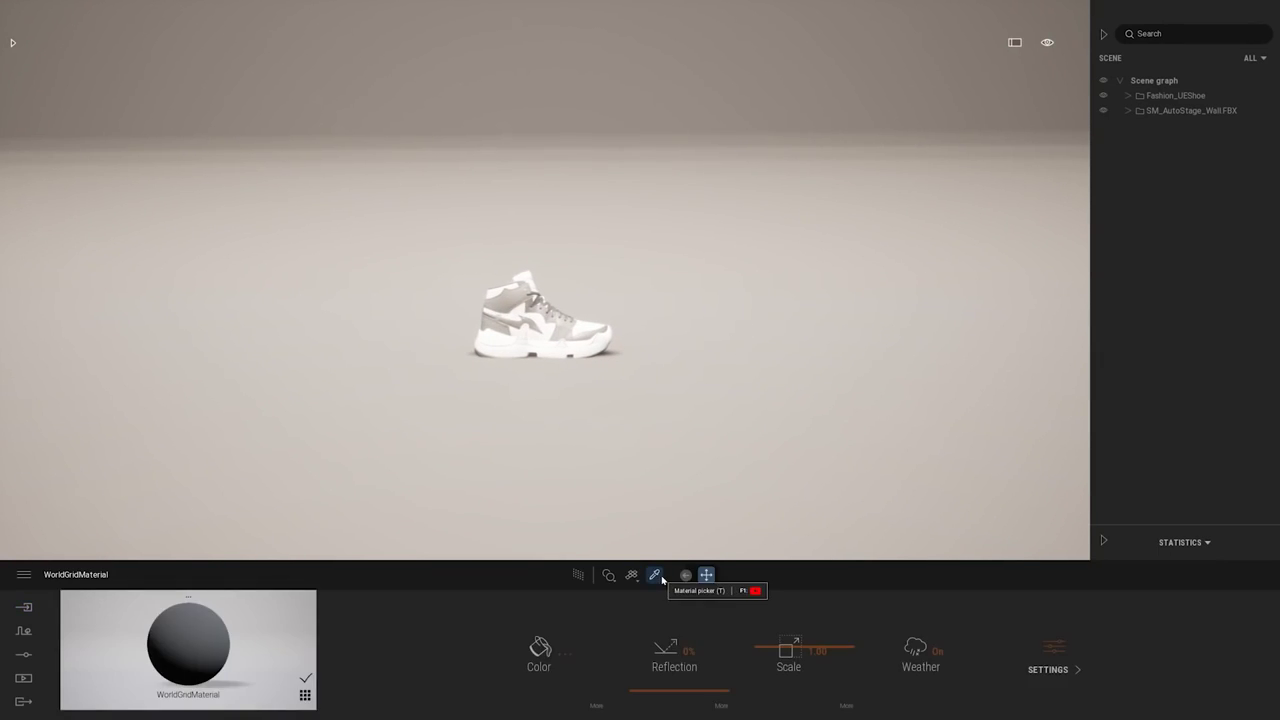
{"action": "left_click", "coordinate": [541, 650]}
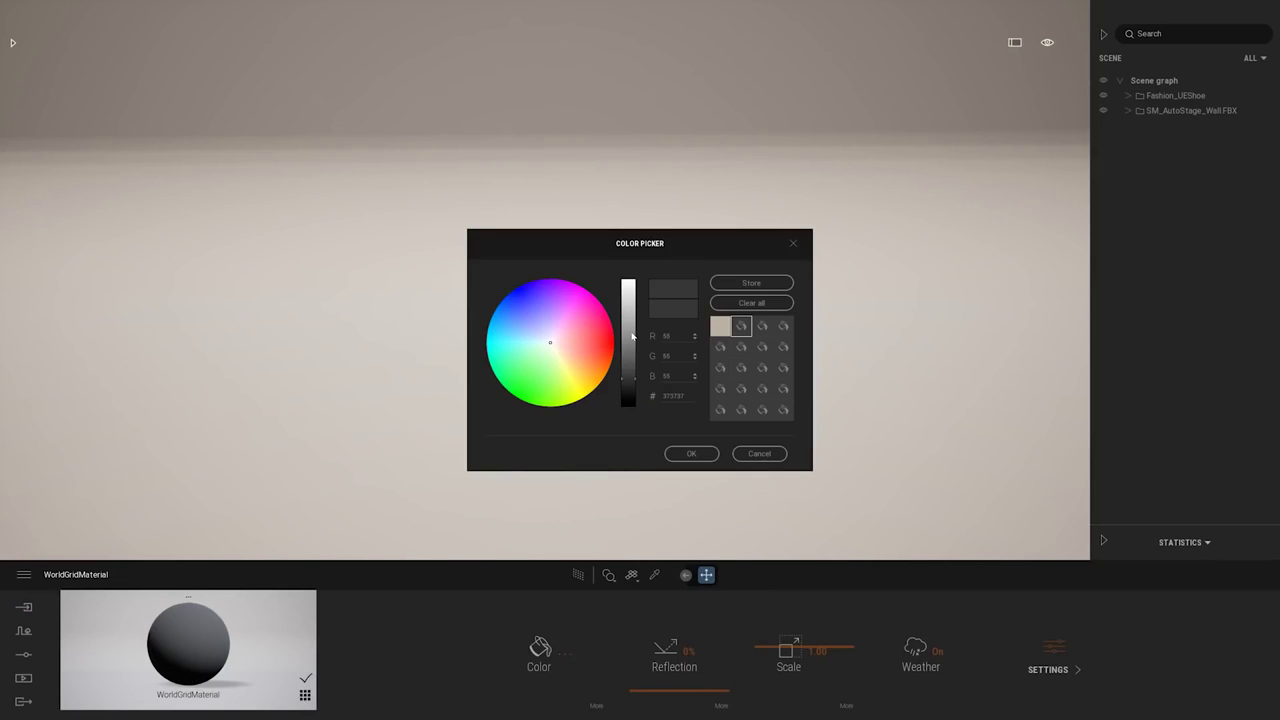
{"action": "left_click_drag", "start_coordinate": [630, 334], "coordinate": [629, 307]}
{"action": "left_click", "coordinate": [690, 453]}
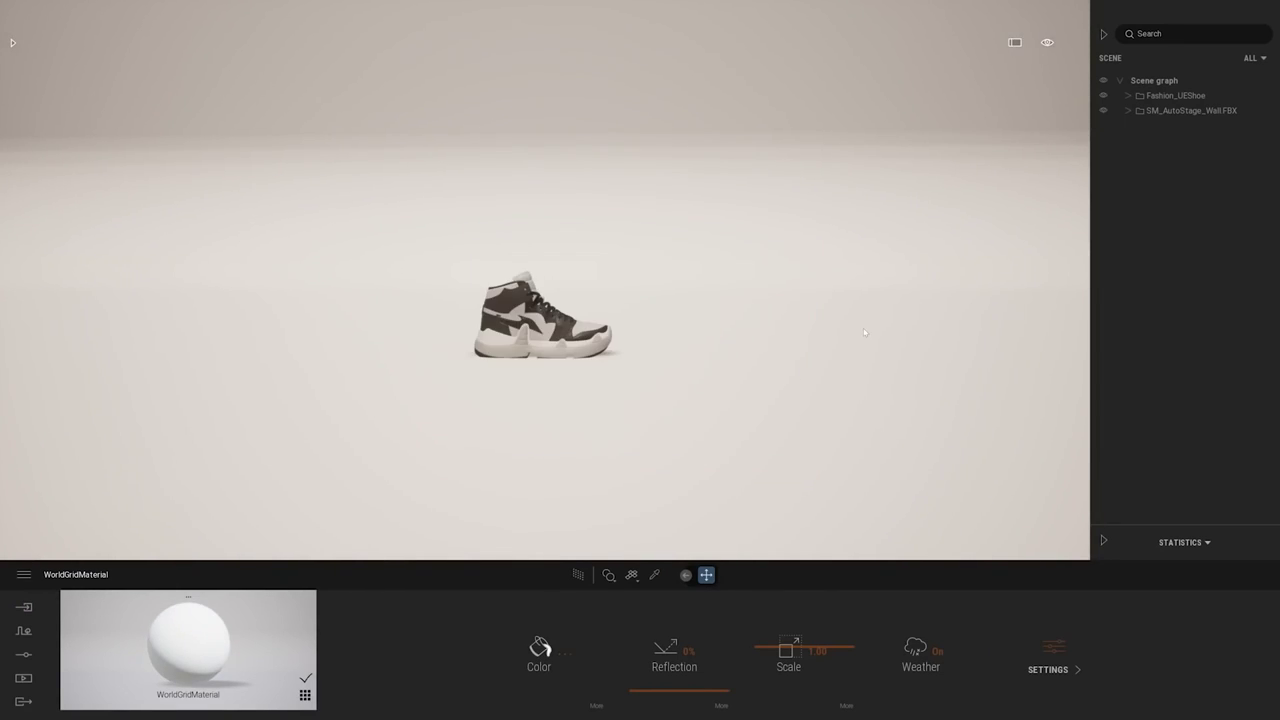
Raise the Fashion_UEShoe model by about 0.0072 so its sole sits on top of the stage floor.
{"action": "right_click_drag", "start_coordinate": [855, 347], "coordinate": [1043, 214]}
{"action": "key", "text": "w"}
{"action": "left_click", "coordinate": [1170, 95]}
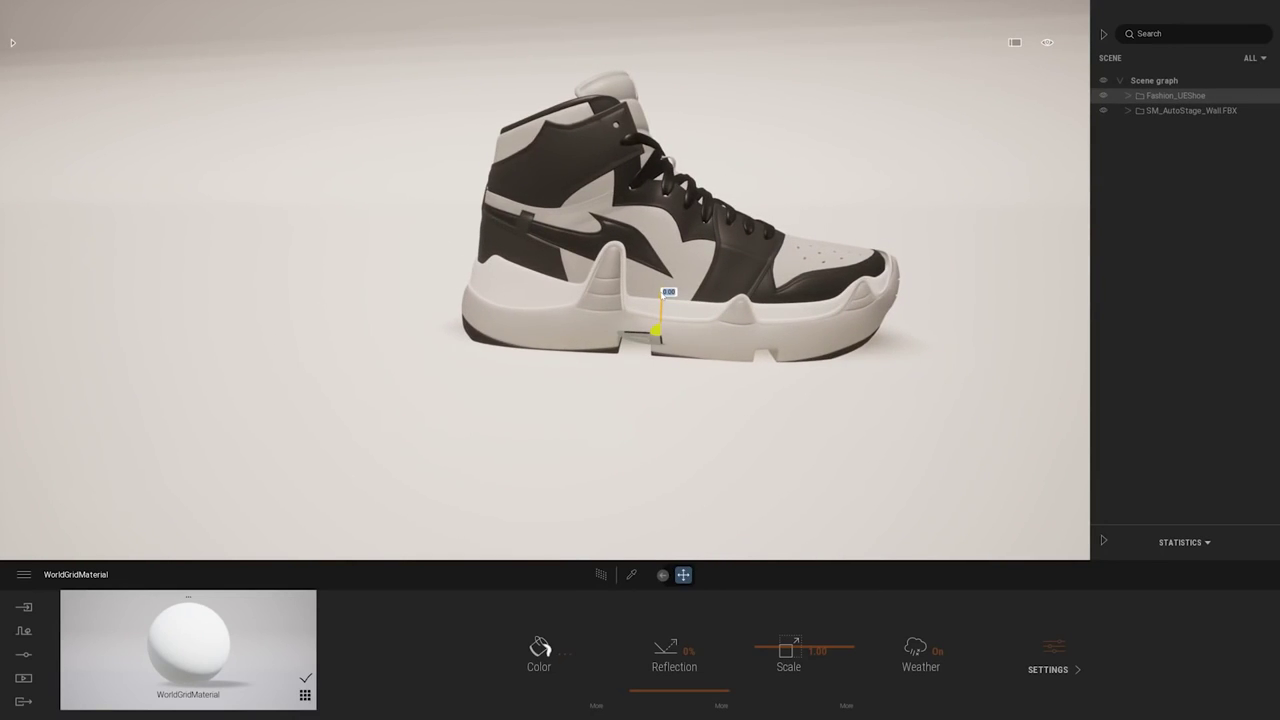
{"action": "left_click_drag", "start_coordinate": [663, 295], "coordinate": [663, 286]}
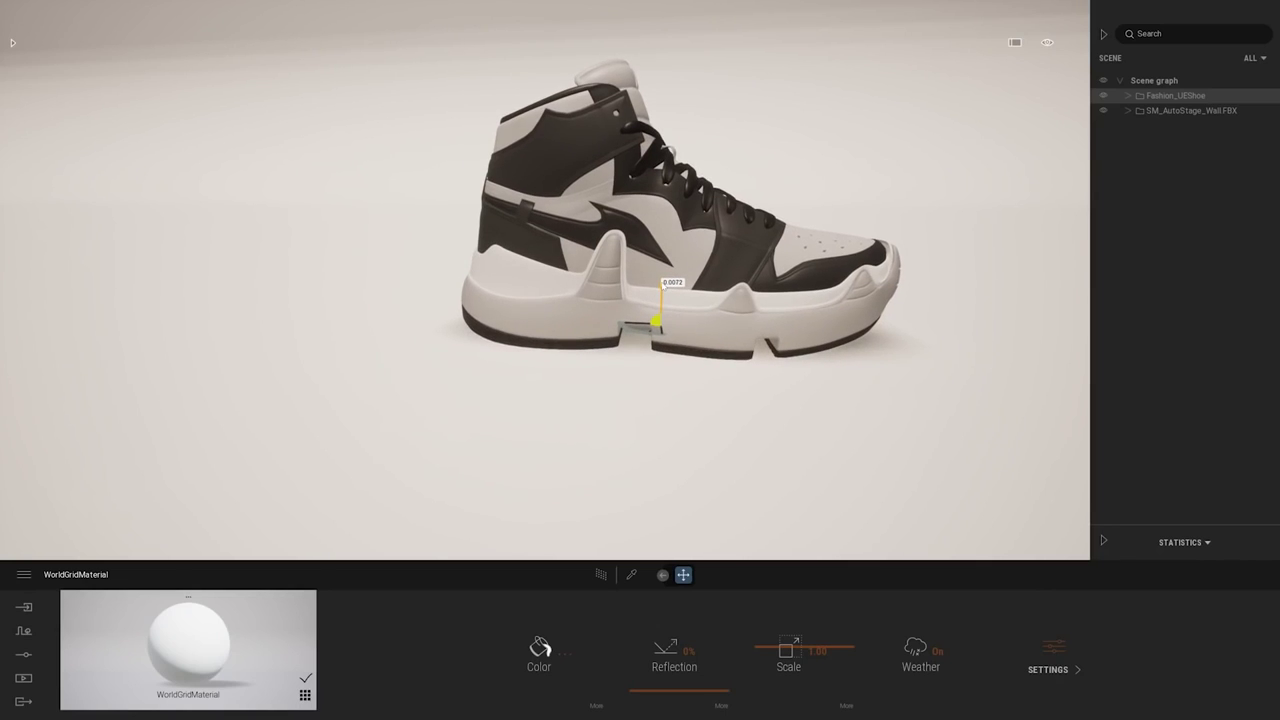
{"action": "left_click", "coordinate": [939, 169]}
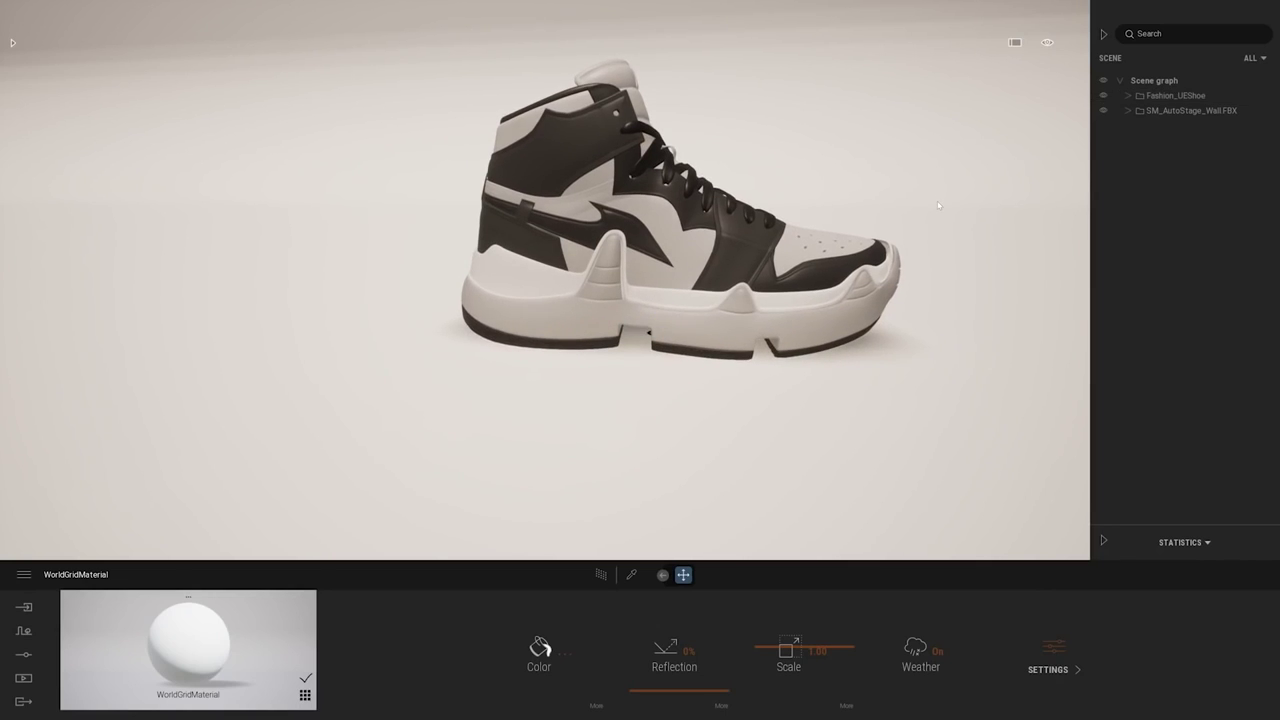
Hide the shoe temporarily to examine the stage floor beneath it, and restore its visibility.
{"action": "left_click", "coordinate": [1104, 96]}
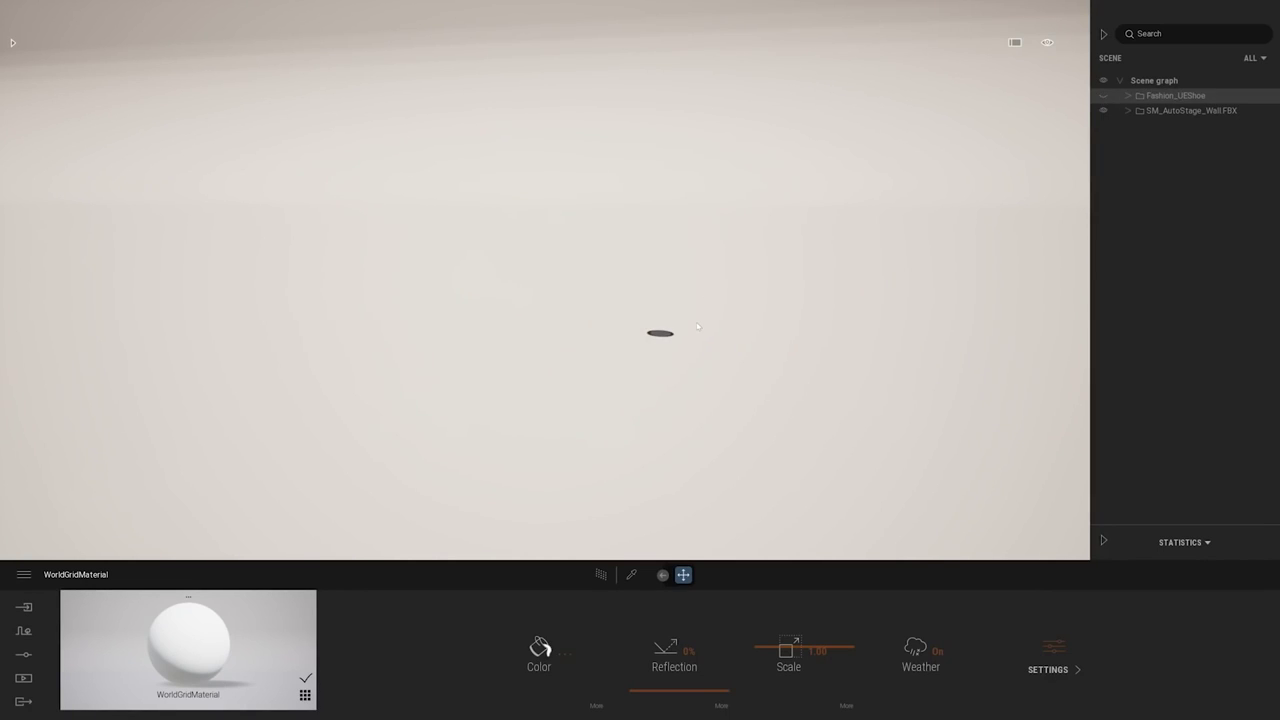
{"action": "middle_click_drag", "start_coordinate": [718, 350], "coordinate": [828, 440], "text": "shift"}
{"action": "middle_click_drag", "start_coordinate": [828, 440], "coordinate": [833, 301]}
{"action": "scroll", "coordinate": [833, 301], "scroll_direction": "up", "scroll_amount": 5}
{"action": "right_click_drag", "start_coordinate": [880, 290], "coordinate": [875, 190]}
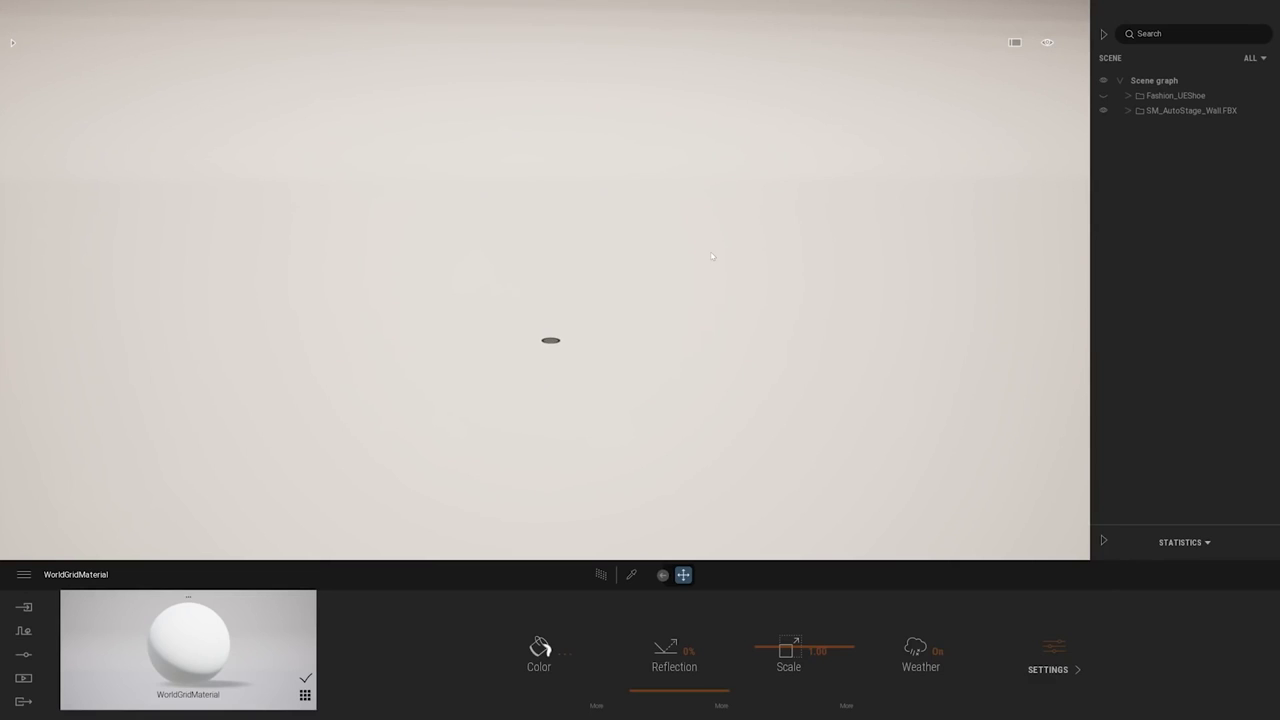
{"action": "left_click", "coordinate": [1104, 96]}
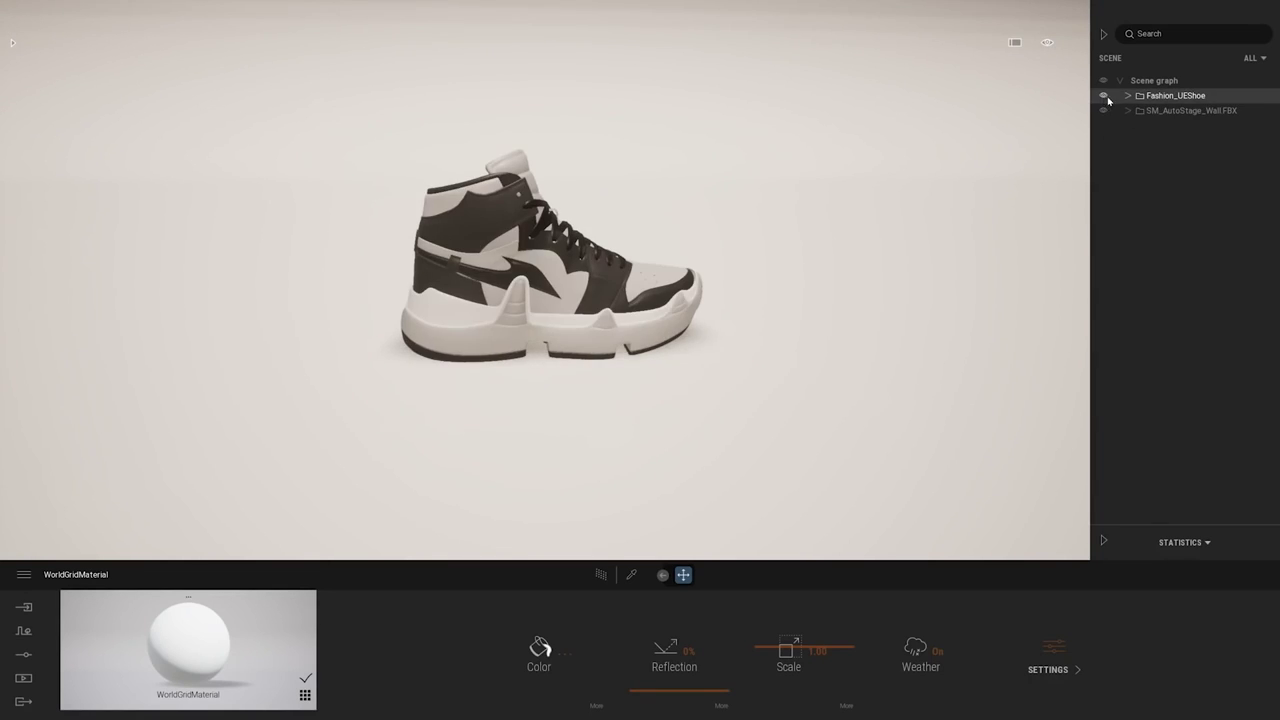
Raise Fashion_UEShoe and SM_AutoStage_Wall.FBX together by about 0.0103 and check the floor with the shoe briefly hidden.
{"action": "left_click", "coordinate": [1166, 99]}
{"action": "left_click", "coordinate": [1193, 110], "text": "ctrl"}
{"action": "right_click_drag", "start_coordinate": [956, 183], "coordinate": [908, 100]}
{"action": "scroll", "coordinate": [908, 100], "scroll_direction": "down", "scroll_amount": 3}
{"action": "left_click_drag", "start_coordinate": [598, 336], "coordinate": [599, 328]}
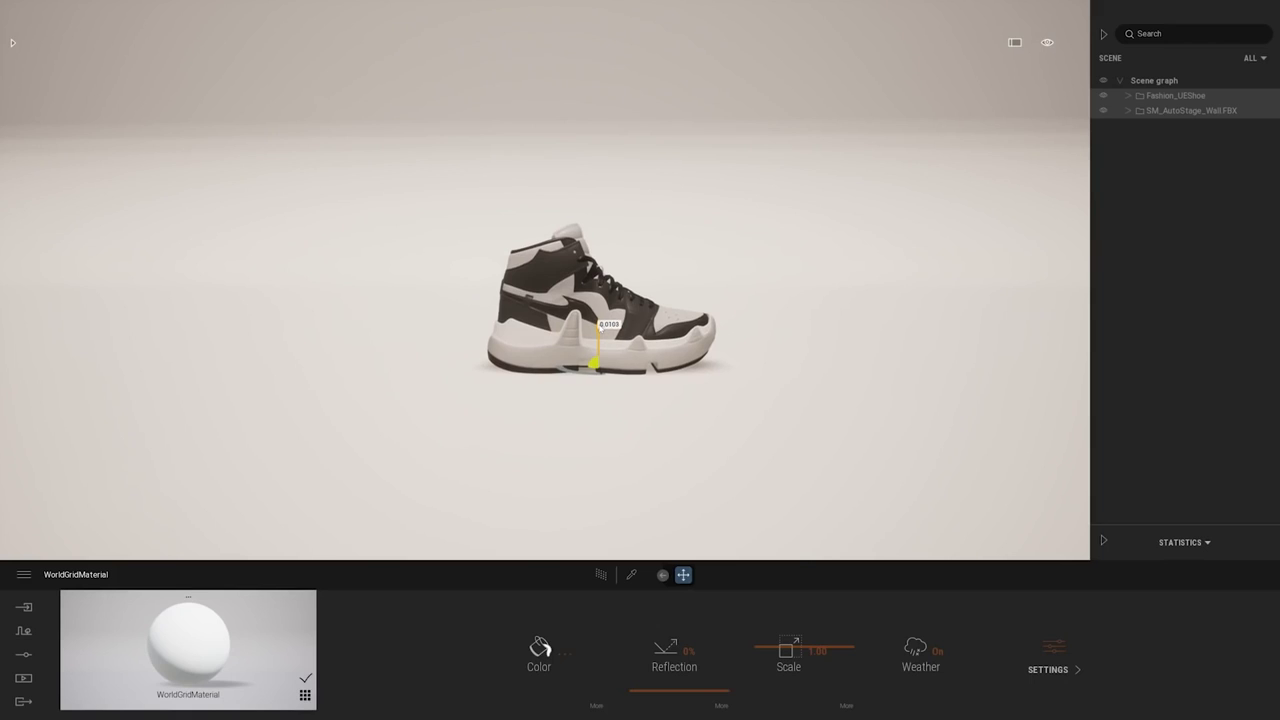
{"action": "left_click", "coordinate": [823, 271]}
{"action": "left_click", "coordinate": [1104, 96]}
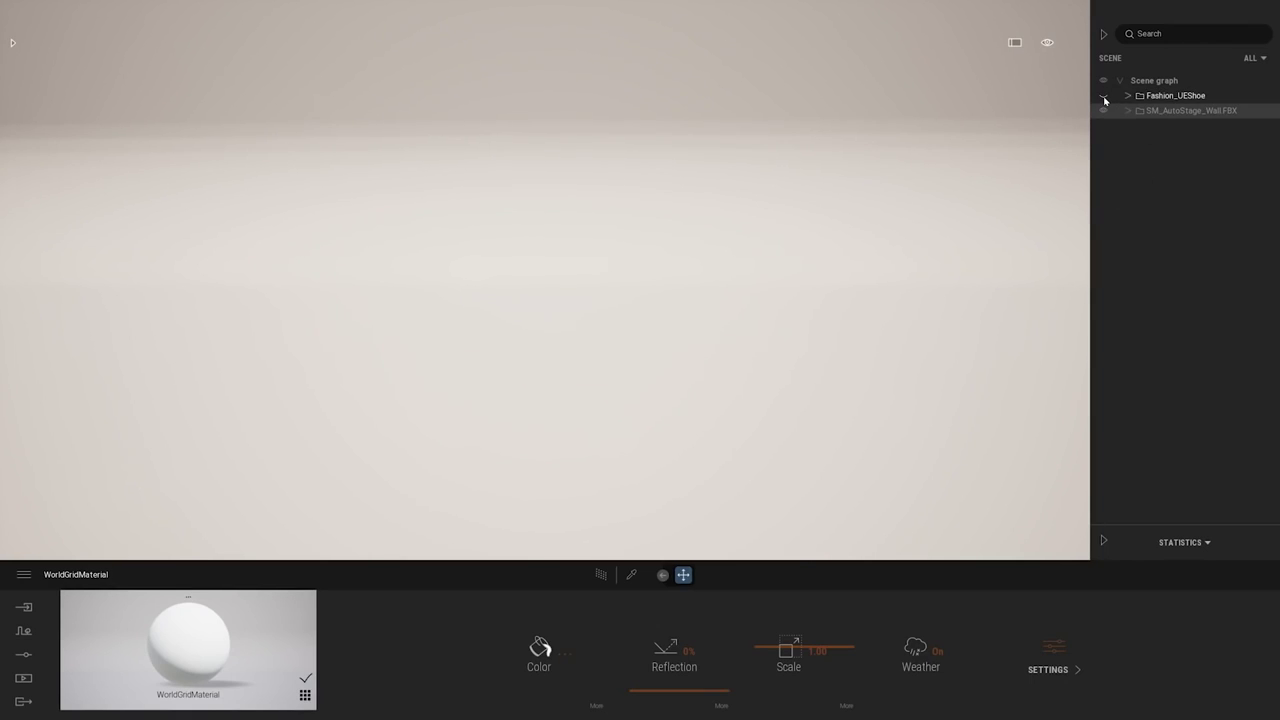
{"action": "left_click", "coordinate": [1104, 96]}
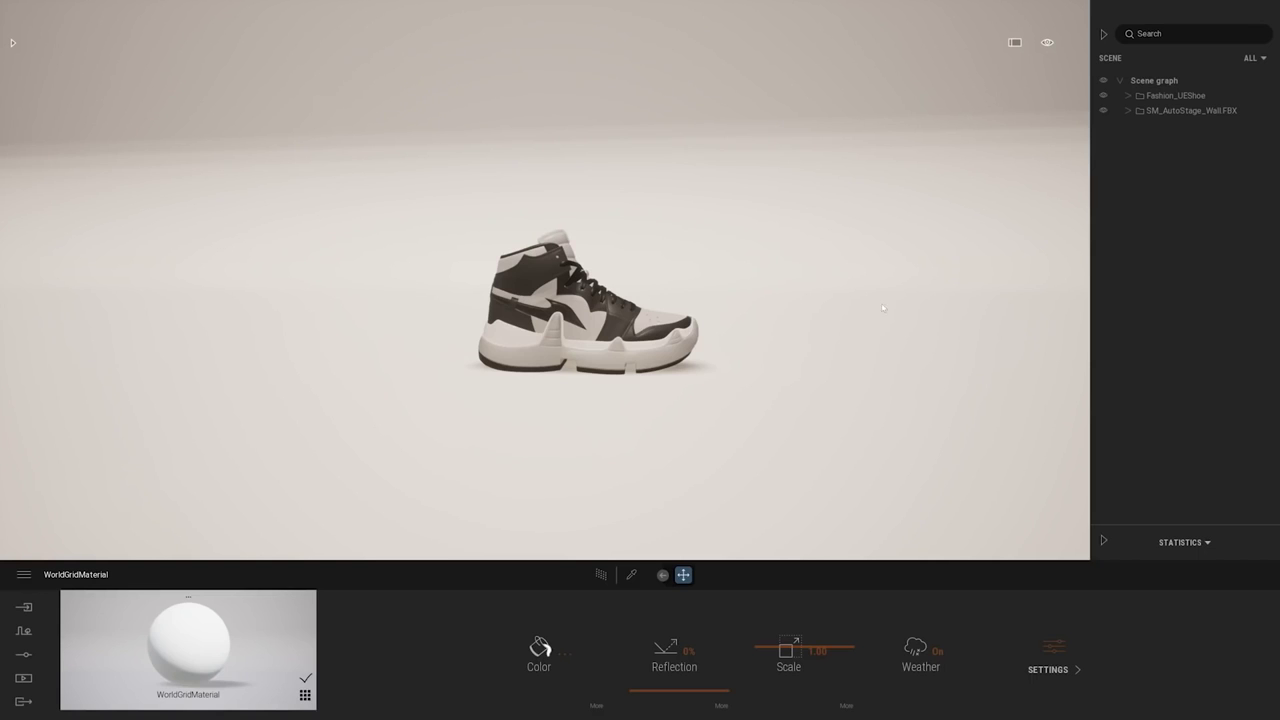
Set the sun intensity to 0 and turn on the skydome to light the scene.
{"action": "middle_click_drag", "start_coordinate": [884, 310], "coordinate": [720, 270], "text": "shift"}
{"action": "right_click_drag", "start_coordinate": [720, 270], "coordinate": [740, 310]}
{"action": "middle_click_drag", "start_coordinate": [740, 310], "coordinate": [884, 310], "text": "shift"}
{"action": "key", "text": "w"}
{"action": "right_click_drag", "start_coordinate": [884, 310], "coordinate": [944, 346]}
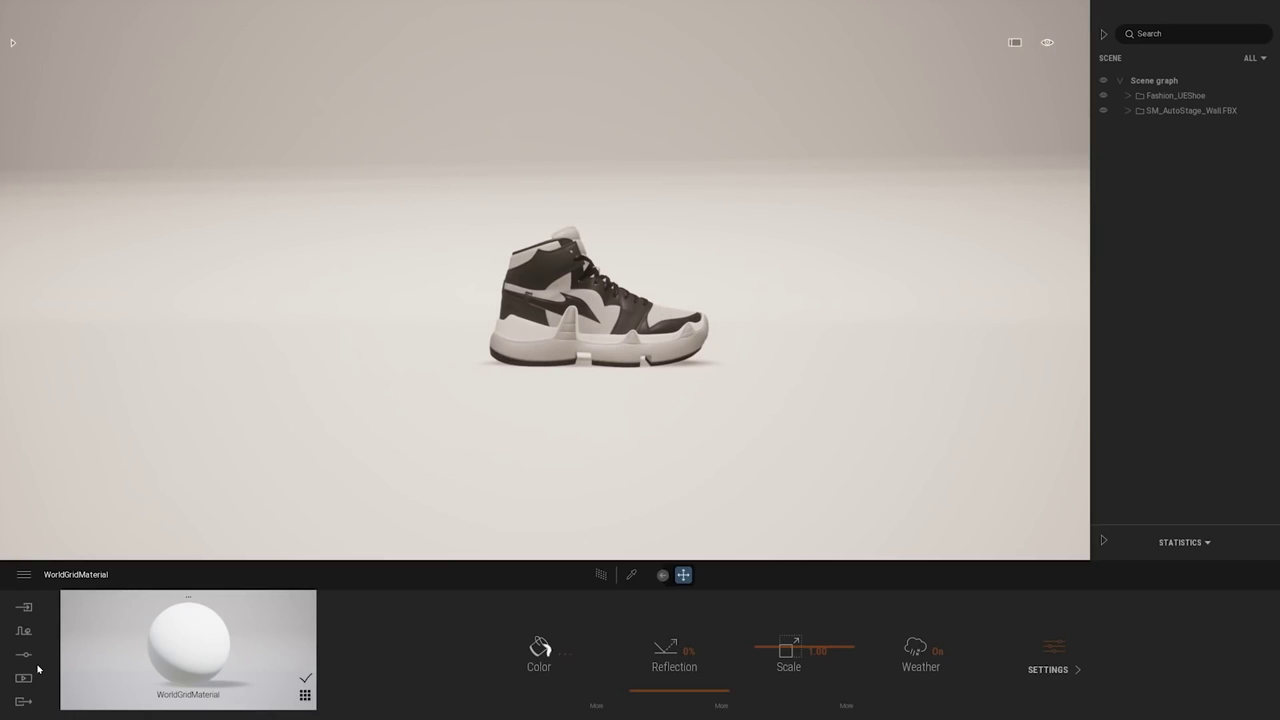
{"action": "left_click", "coordinate": [27, 657]}
{"action": "left_click", "coordinate": [538, 656]}
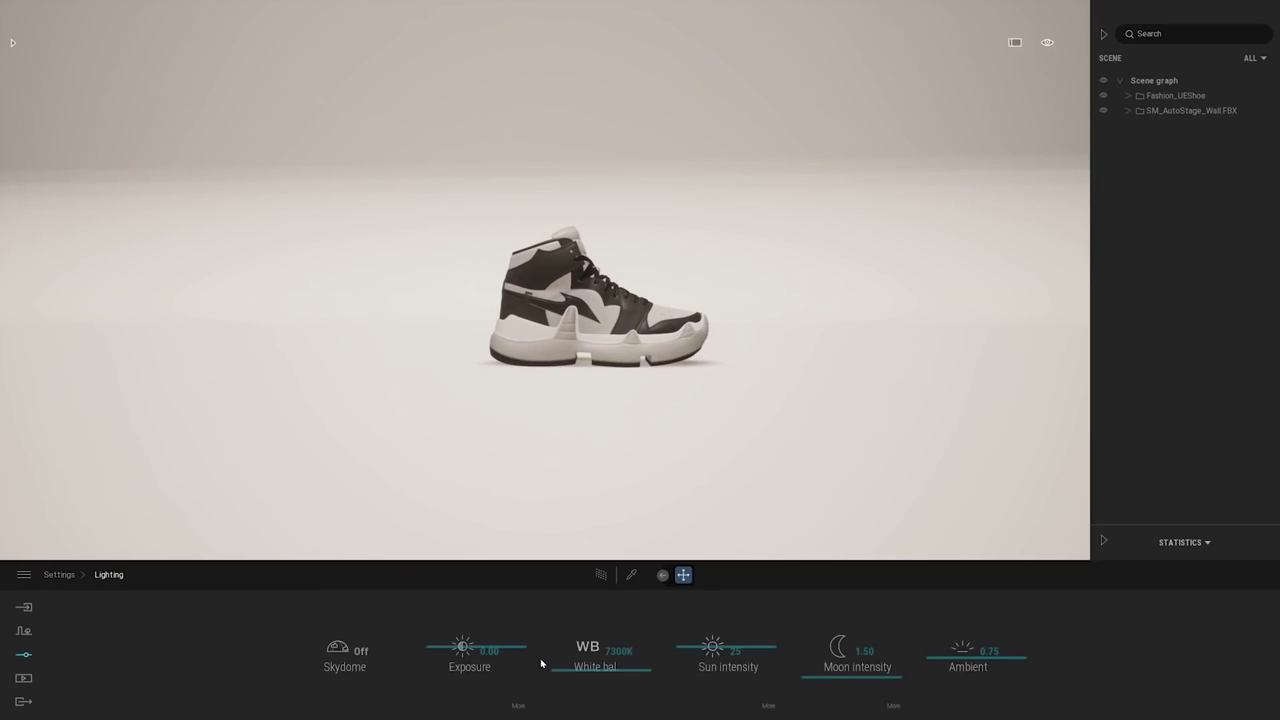
{"action": "left_click_drag", "start_coordinate": [717, 657], "coordinate": [724, 714]}
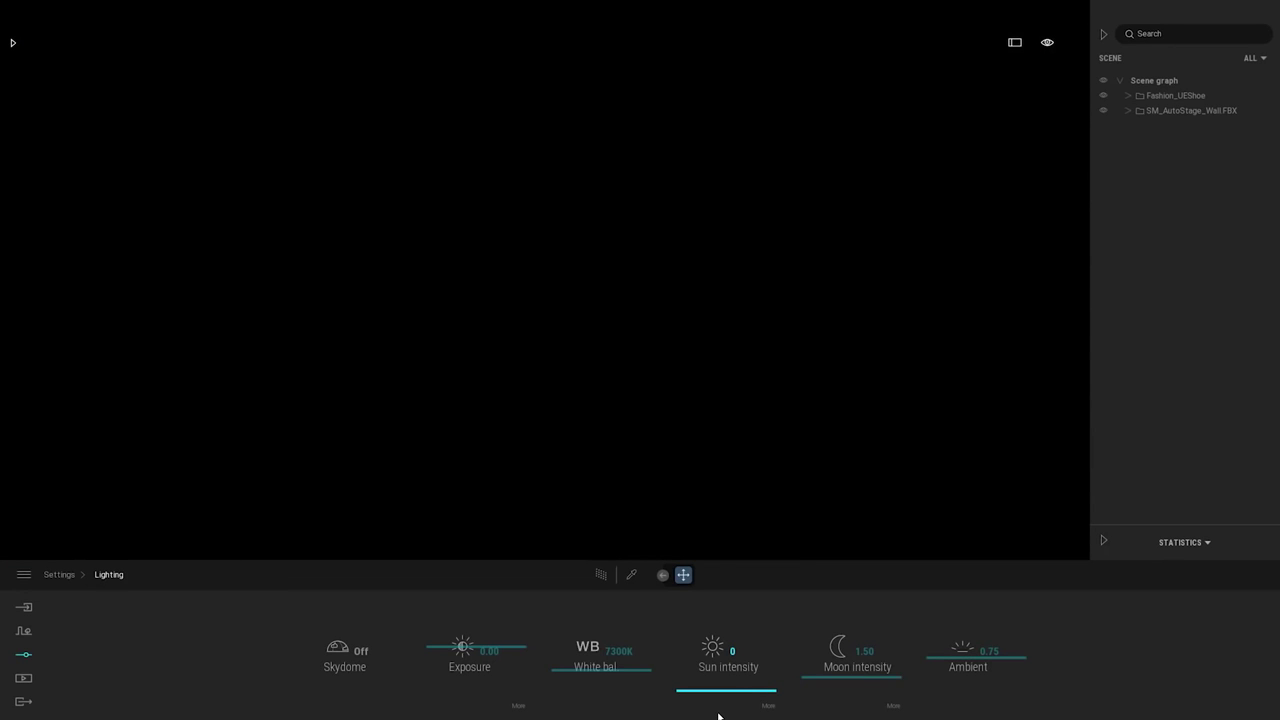
{"action": "left_click", "coordinate": [349, 648]}
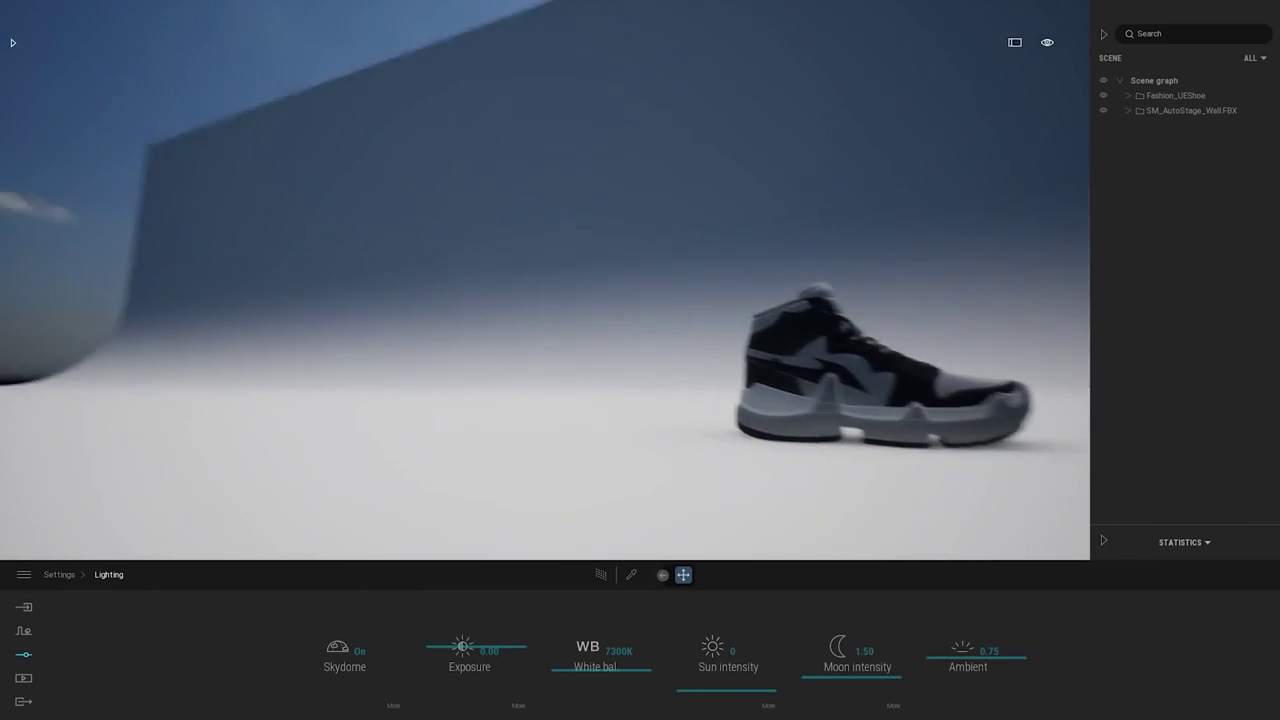
{"action": "right_click_drag", "start_coordinate": [545, 280], "coordinate": [405, 130]}
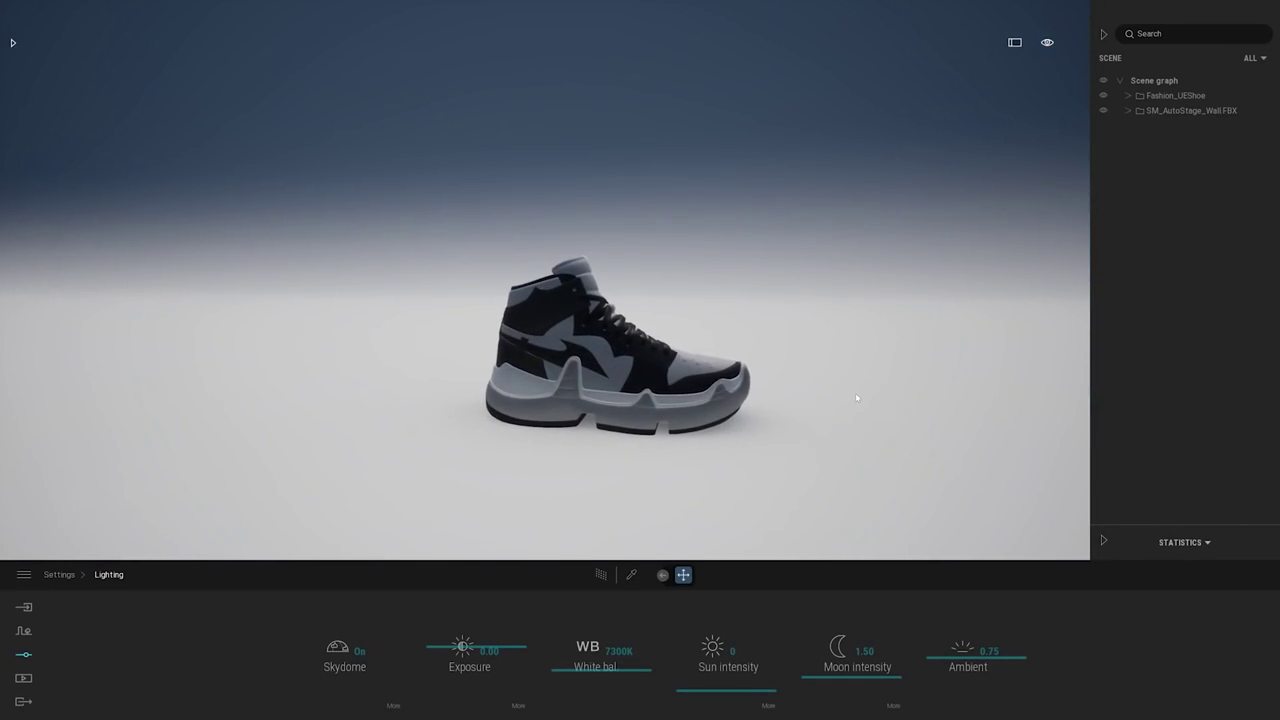
Replace the skydome's Noon Clear 01 image with the studio file GSG_ProStudiosMetal_Vol2_35_Env.exr.
{"action": "left_click", "coordinate": [395, 707]}
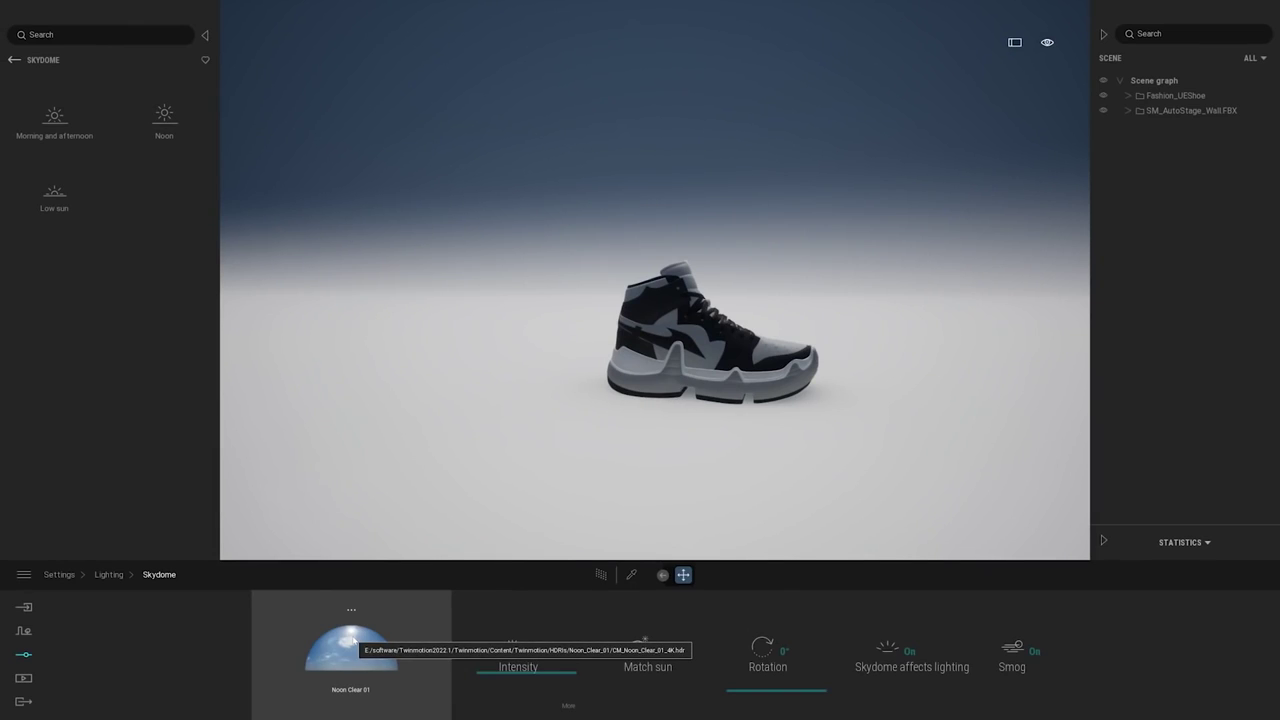
{"action": "left_click", "coordinate": [351, 609]}
{"action": "left_click", "coordinate": [300, 551]}
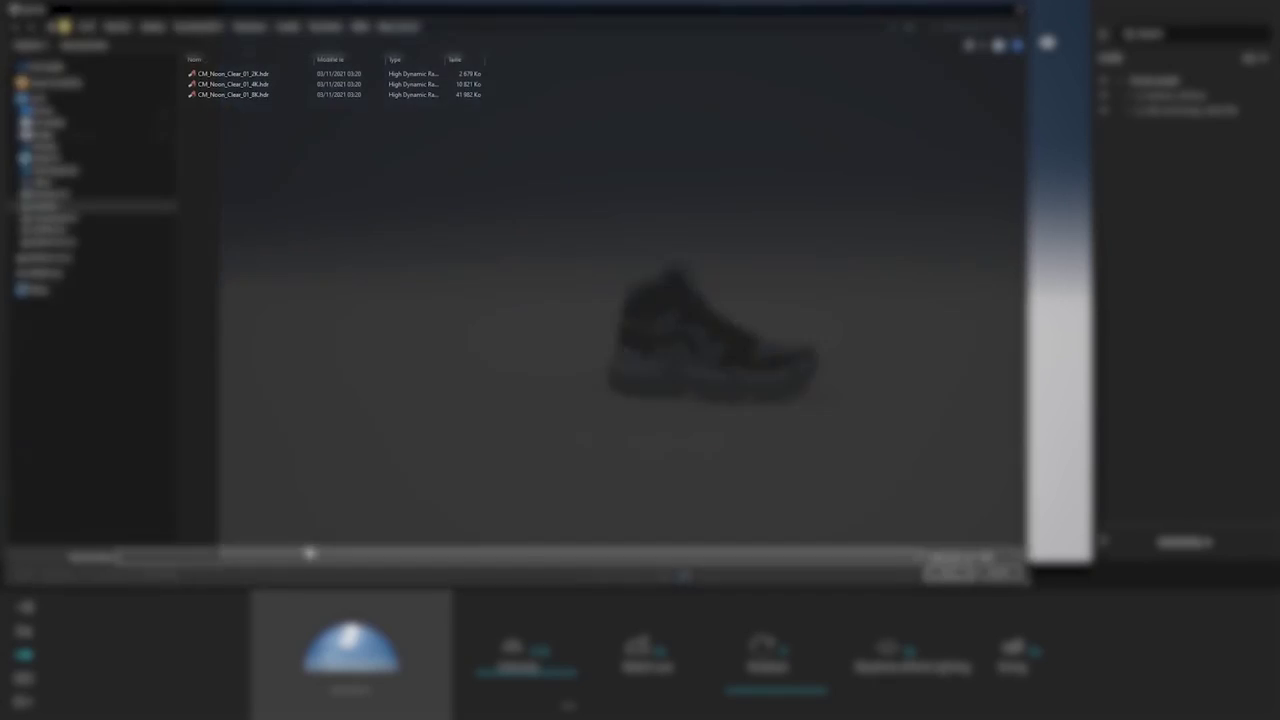
{"action": "left_click", "coordinate": [57, 199]}
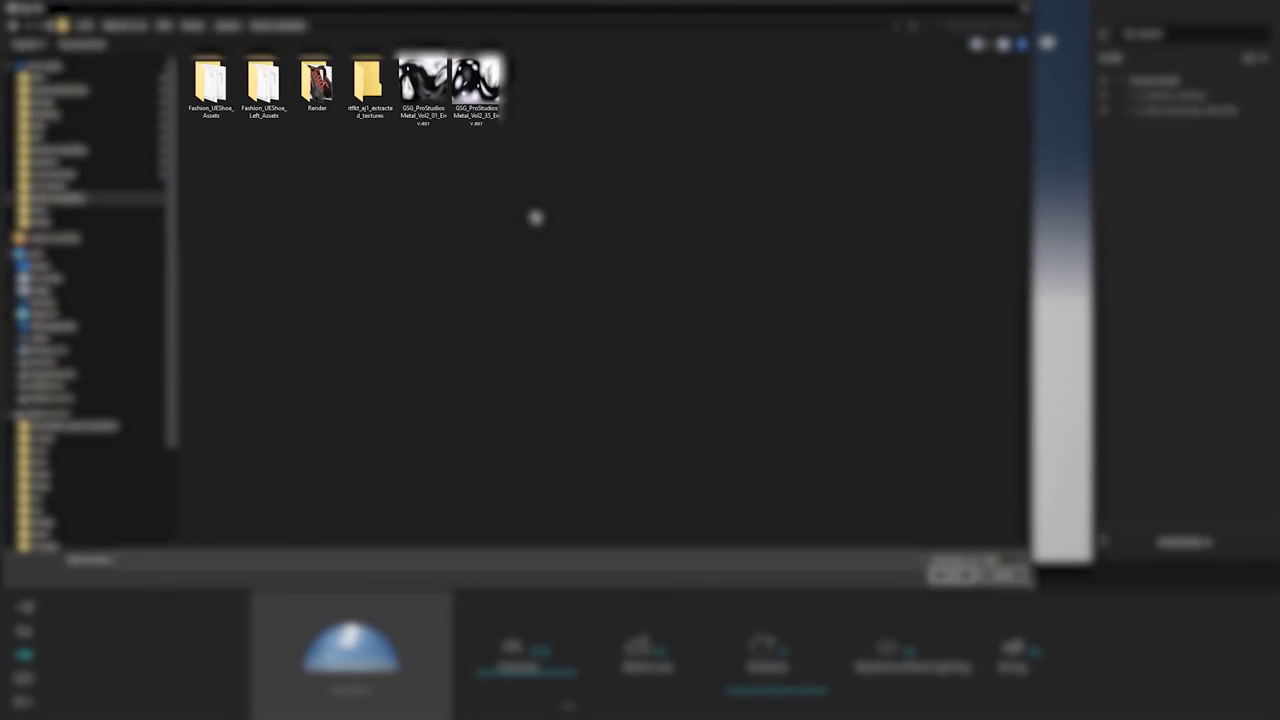
{"action": "double_click", "coordinate": [490, 104]}
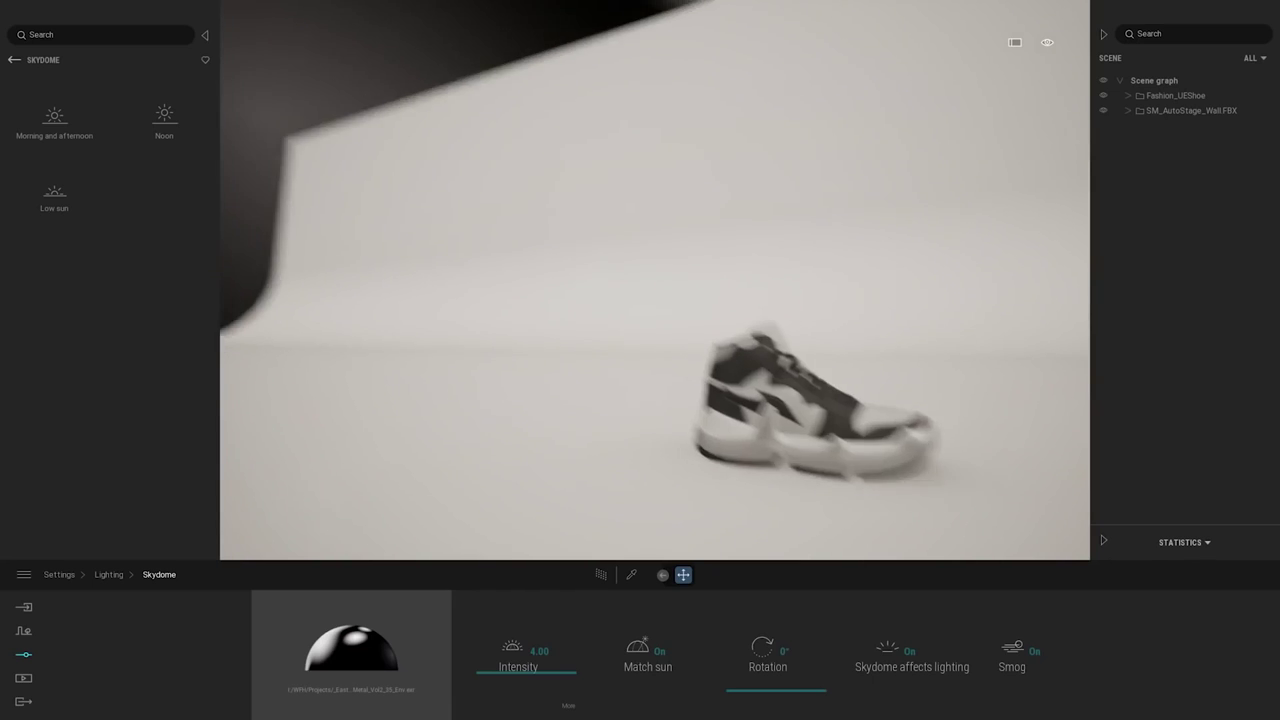
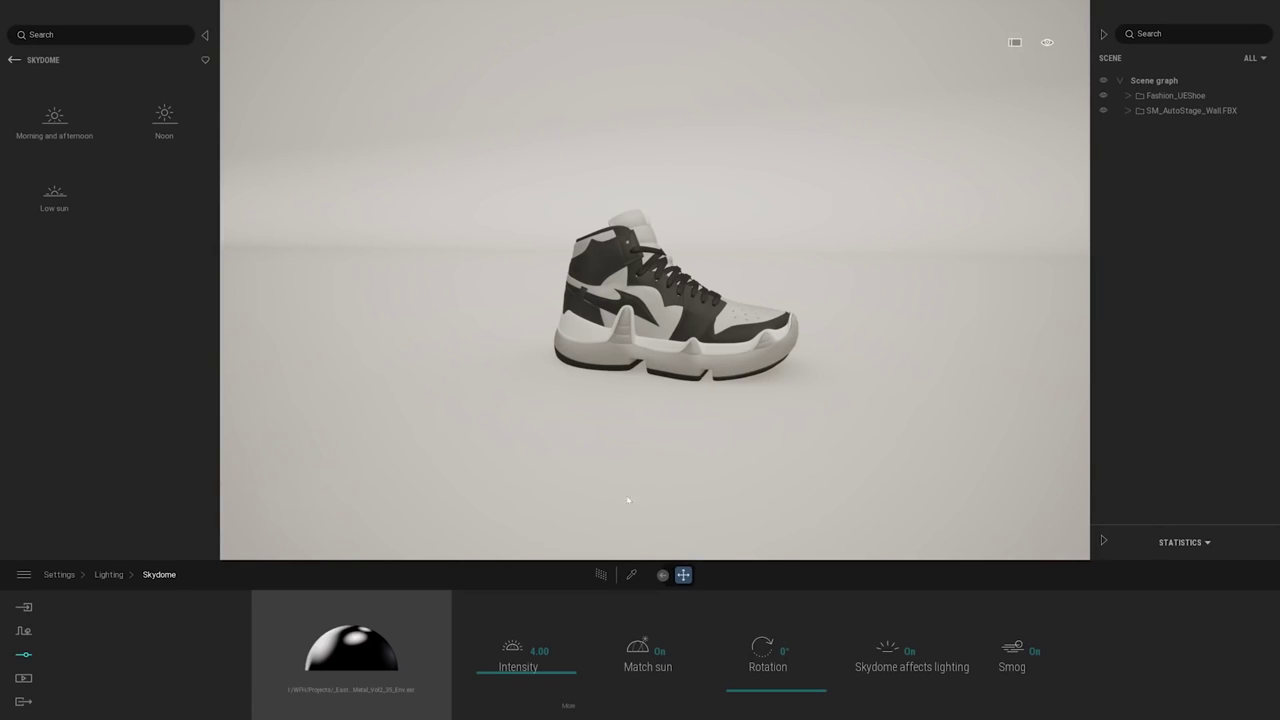
Enable the path tracer and examine the path-traced shoe up close and from farther away.
{"action": "left_click", "coordinate": [601, 574]}
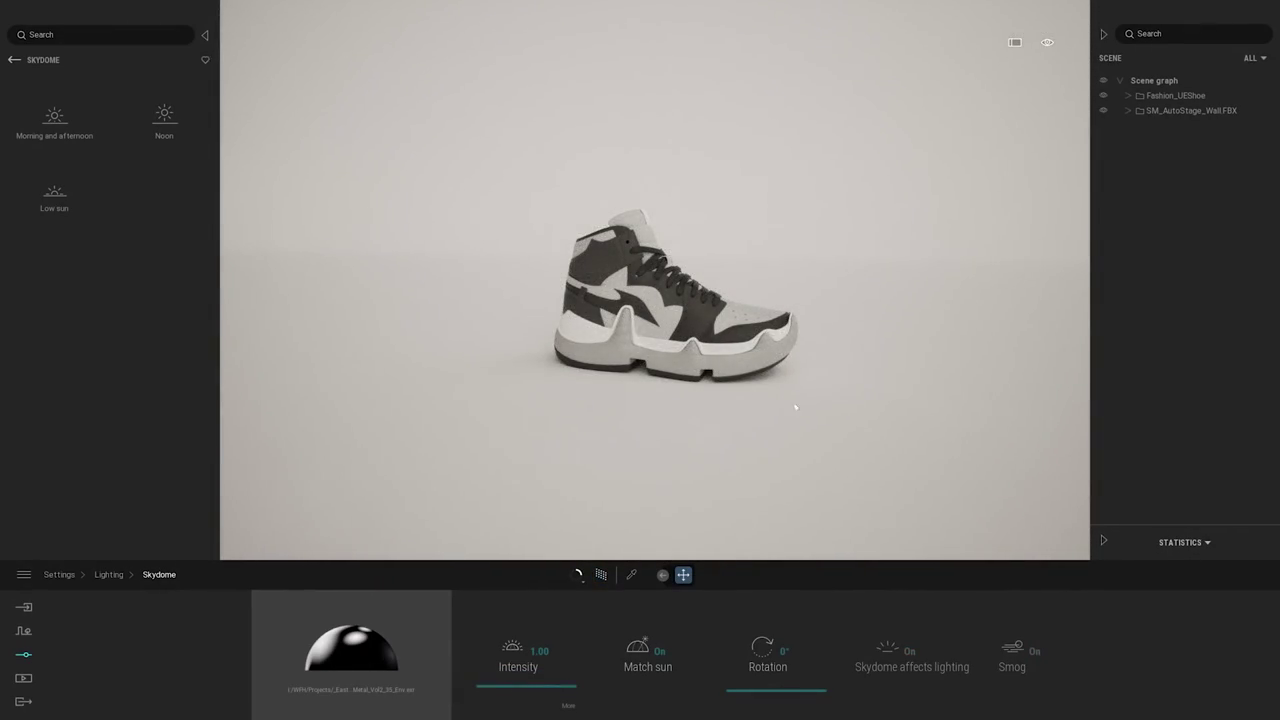
{"action": "middle_click_drag", "start_coordinate": [782, 400], "coordinate": [804, 338]}
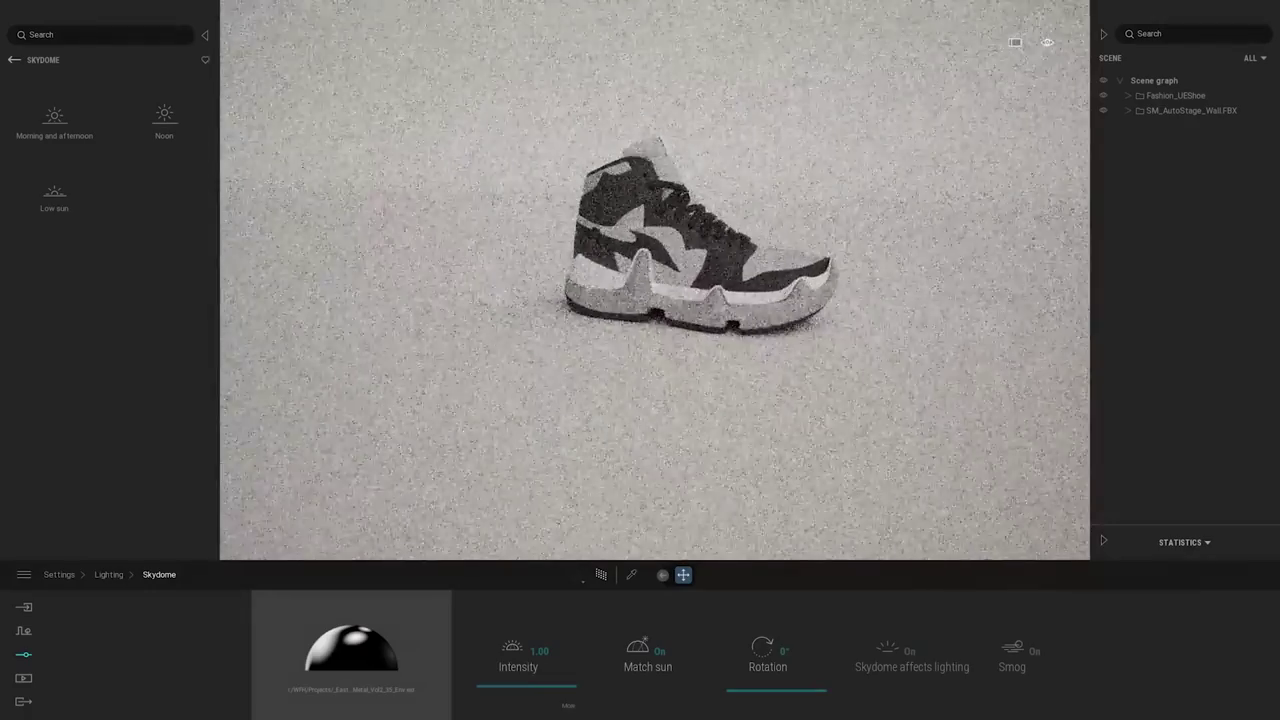
{"action": "scroll", "coordinate": [804, 338], "scroll_direction": "up", "scroll_amount": 5}
{"action": "mouse_move", "coordinate": [745, 445]}
{"action": "middle_mouse_down", "text": "shift"}
{"action": "mouse_move", "coordinate": [778, 410]}
{"action": "mouse_move", "coordinate": [762, 440]}
{"action": "middle_mouse_up", "text": "shift"}
{"action": "left_click_drag", "start_coordinate": [778, 410], "coordinate": [860, 363]}
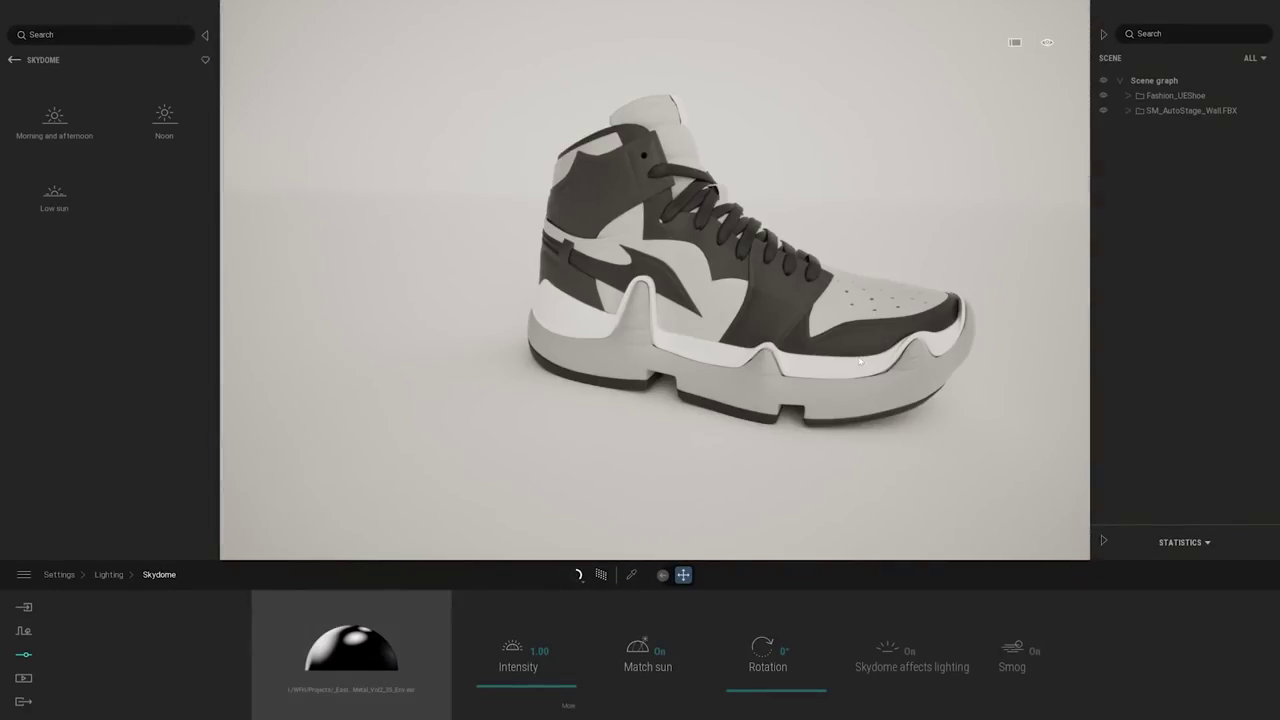
{"action": "scroll", "coordinate": [870, 378], "scroll_direction": "down", "scroll_amount": 5}
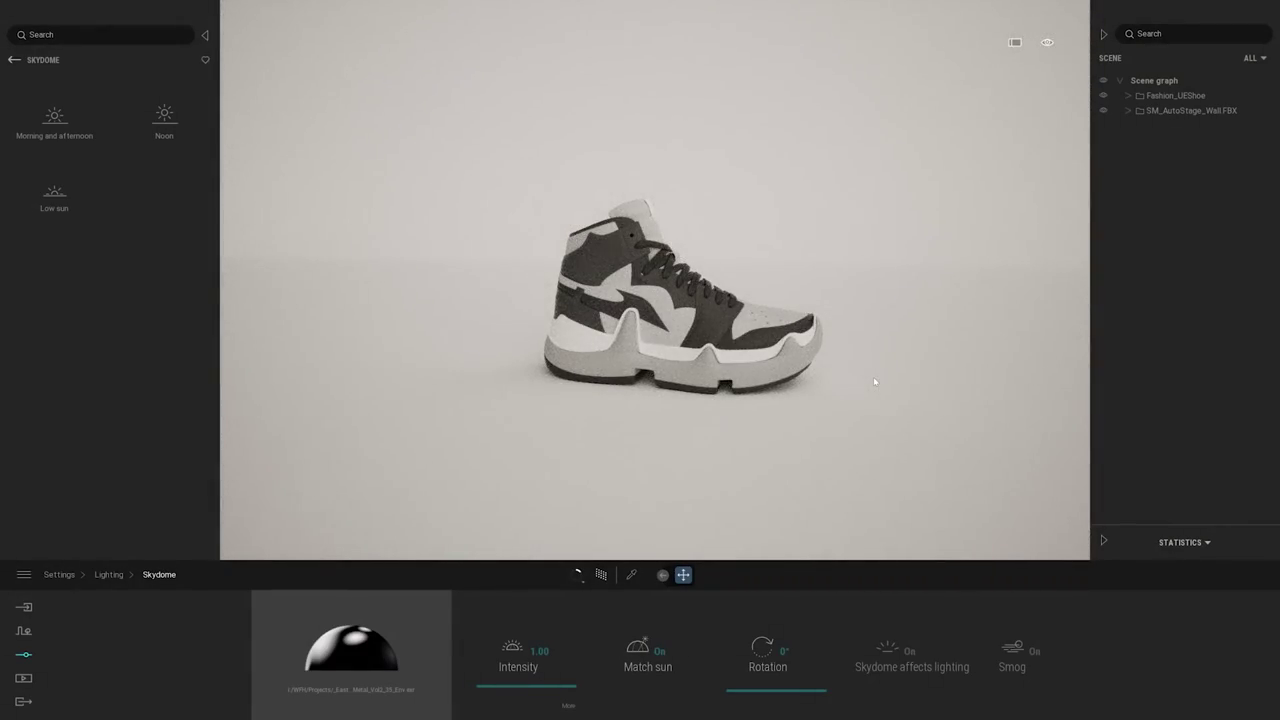
Turn off auto-exposure and set the lighting exposure to 2.50.
{"action": "left_click", "coordinate": [104, 575]}
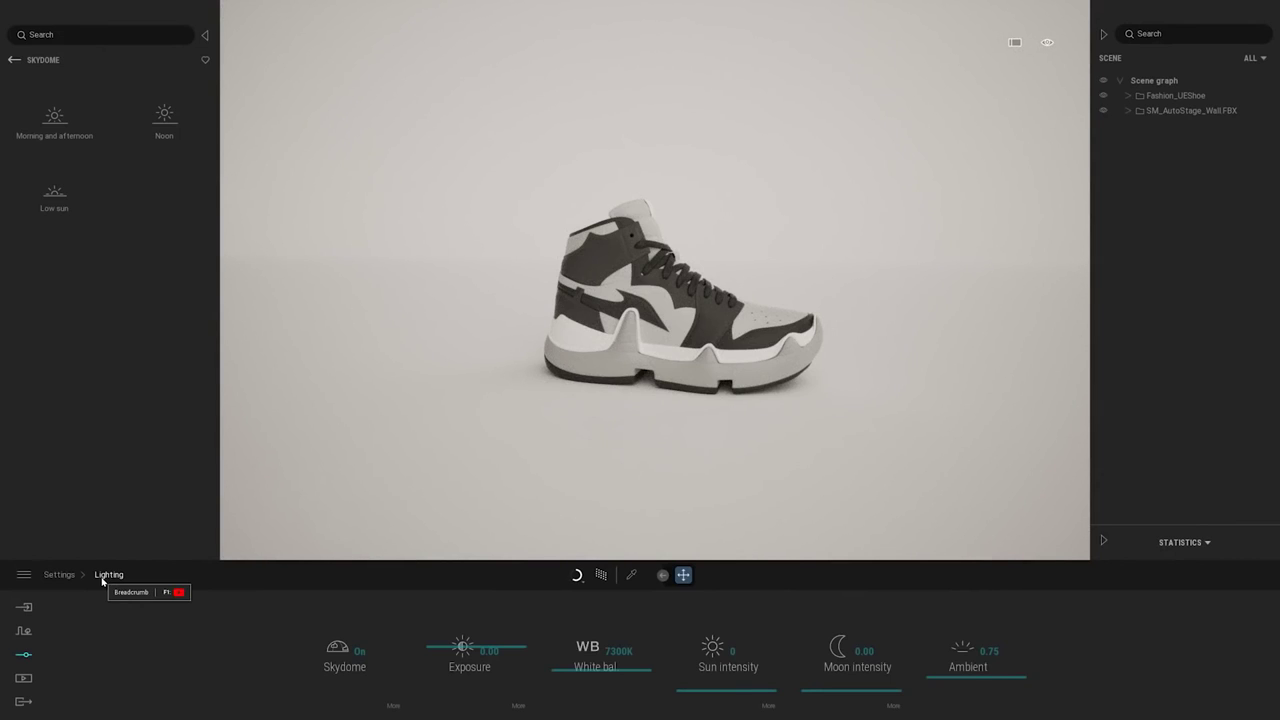
{"action": "left_click", "coordinate": [520, 706]}
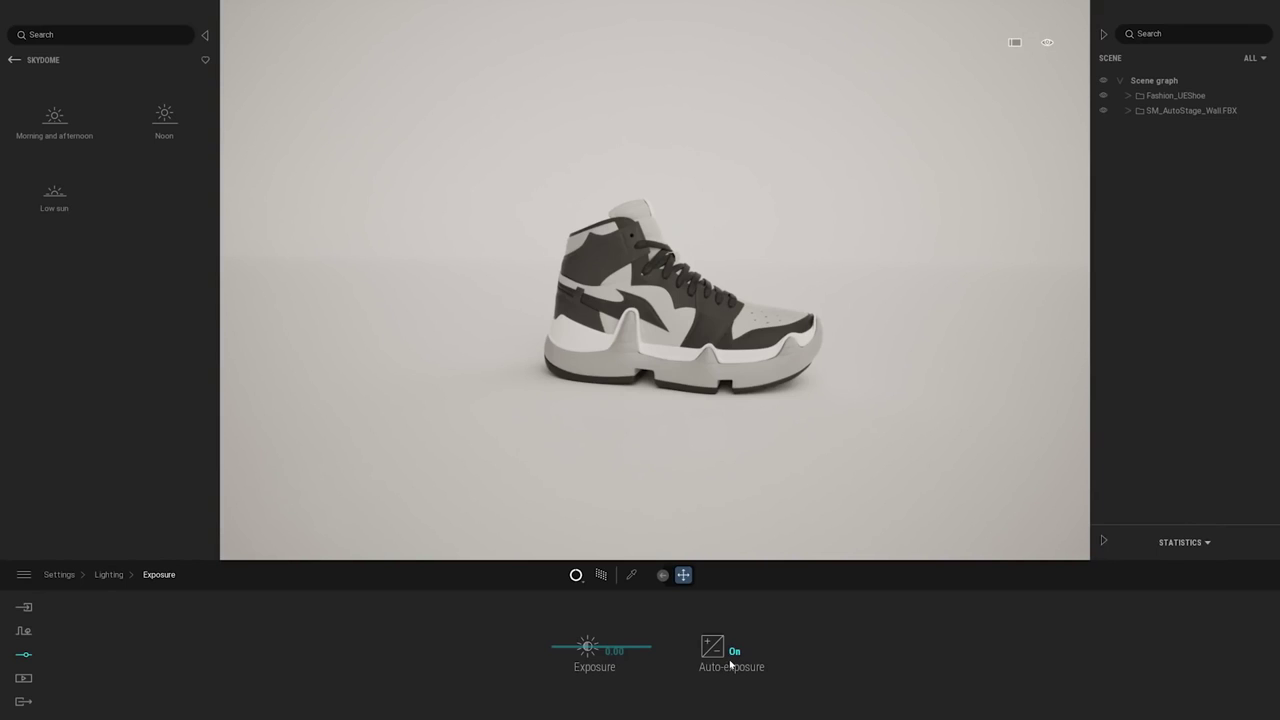
{"action": "left_click", "coordinate": [731, 666]}
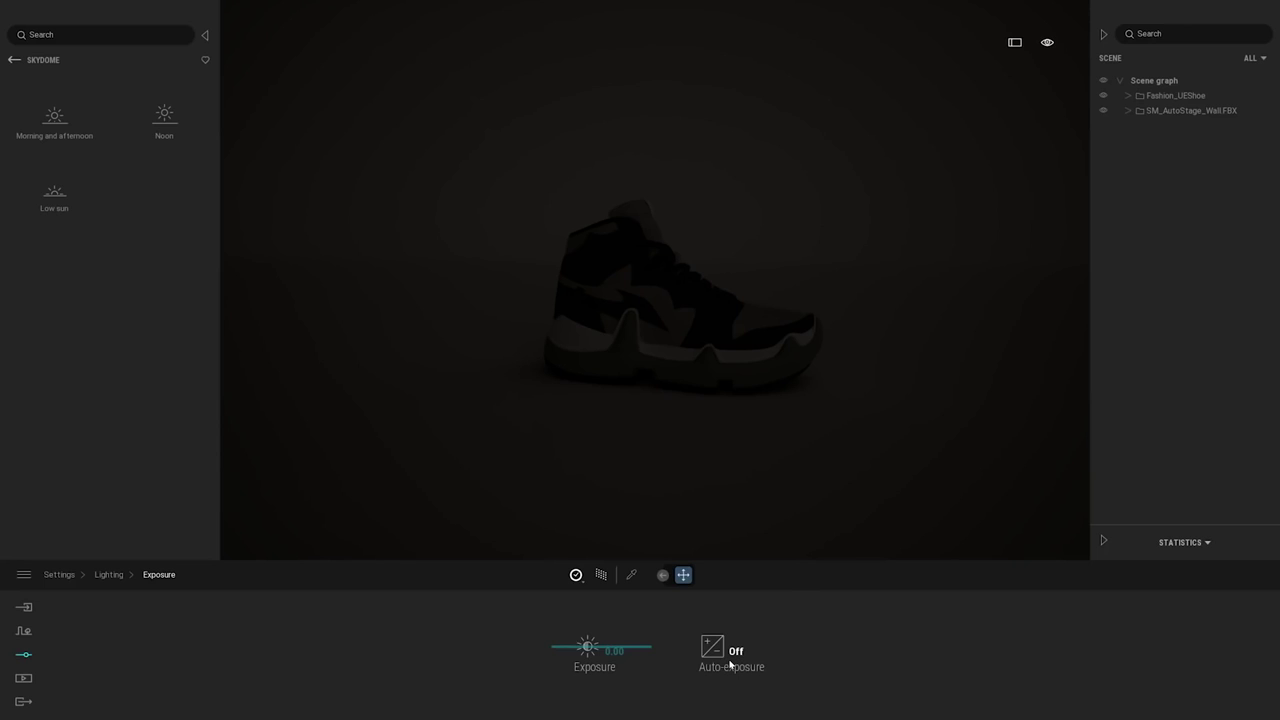
{"action": "left_click", "coordinate": [614, 652]}
{"action": "type", "text": "4.5"}
{"action": "key", "text": "Return"}
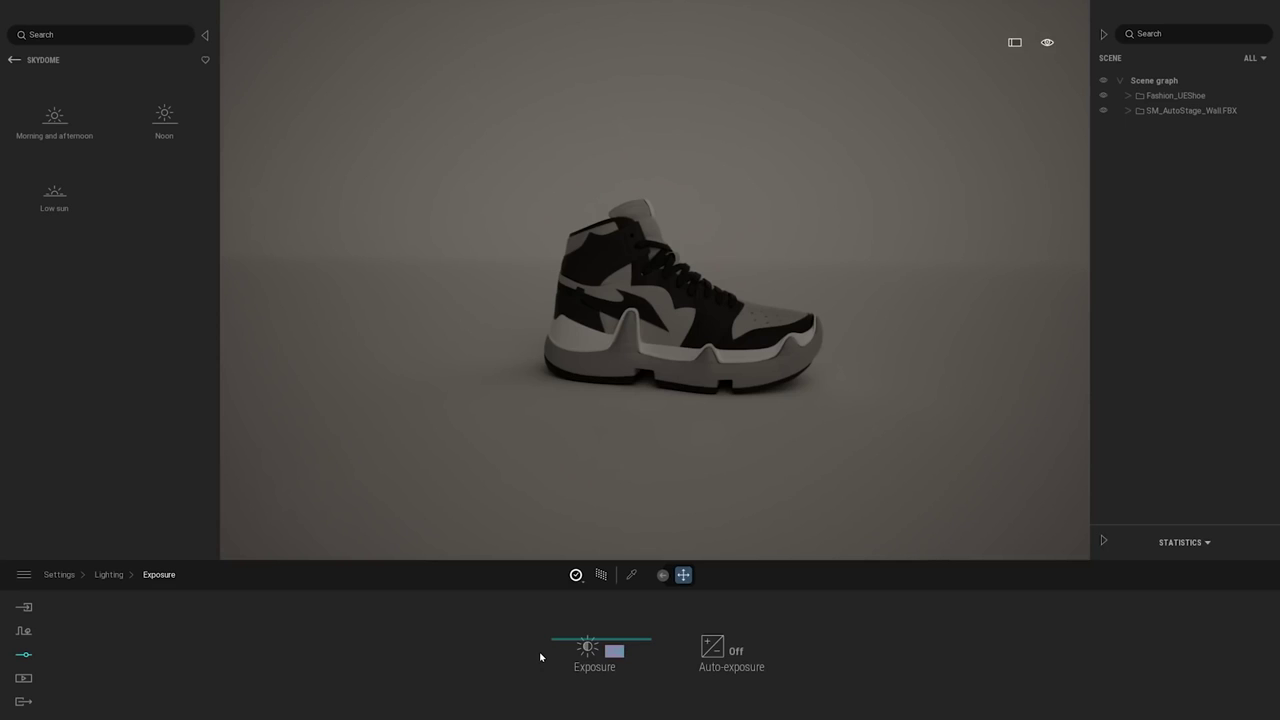
Set the skydome intensity to 8.00.
{"action": "left_click", "coordinate": [118, 576]}
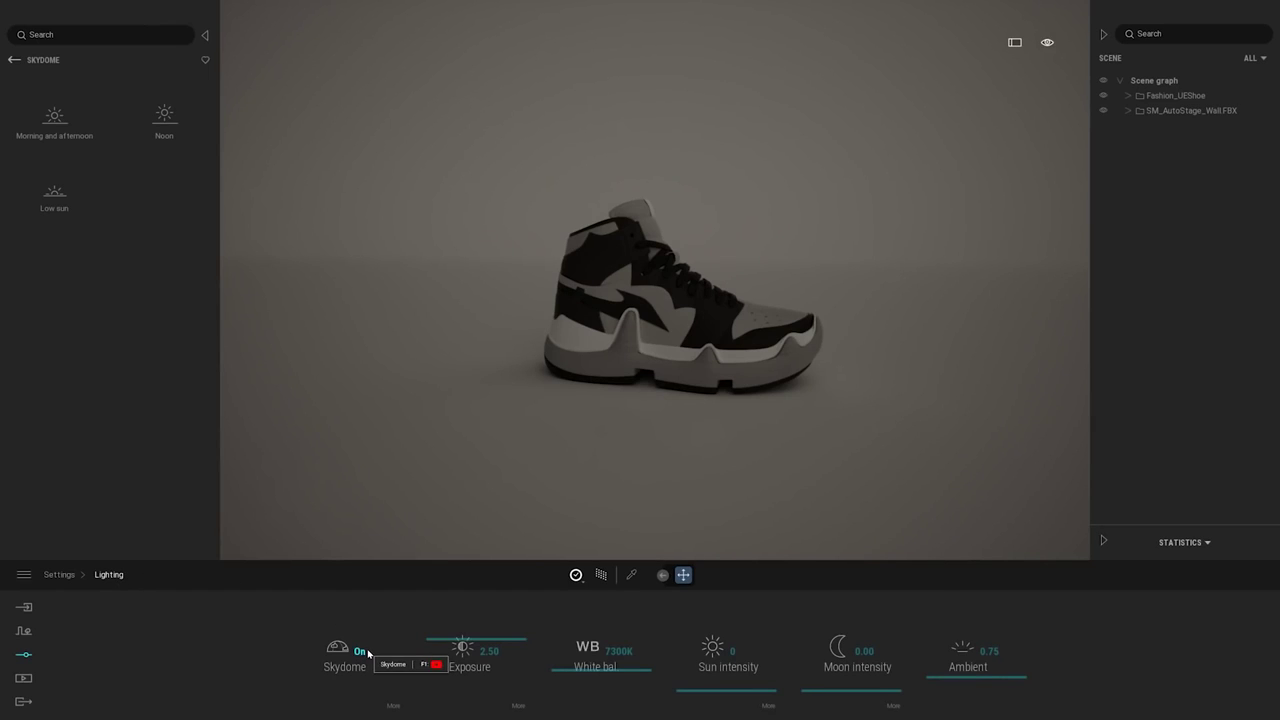
{"action": "left_click", "coordinate": [394, 707]}
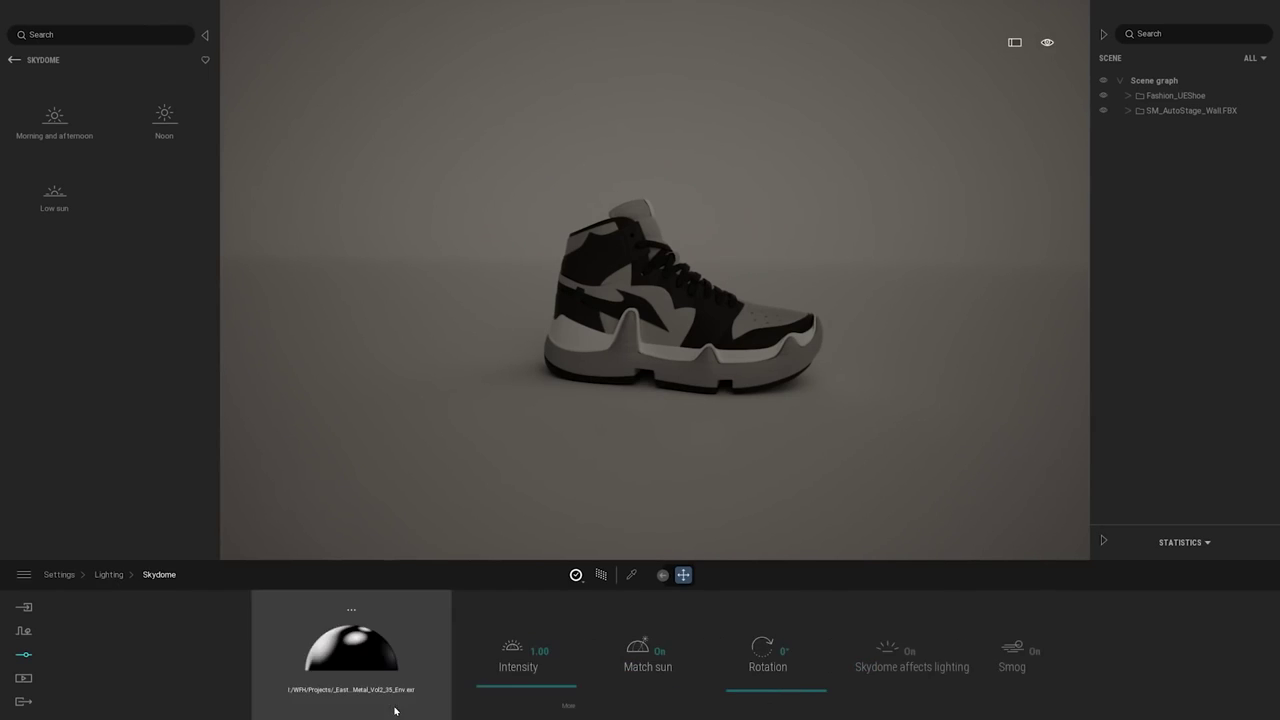
{"action": "left_click", "coordinate": [520, 686]}
{"action": "left_click_drag", "start_coordinate": [520, 686], "coordinate": [508, 667]}
{"action": "left_click", "coordinate": [539, 651]}
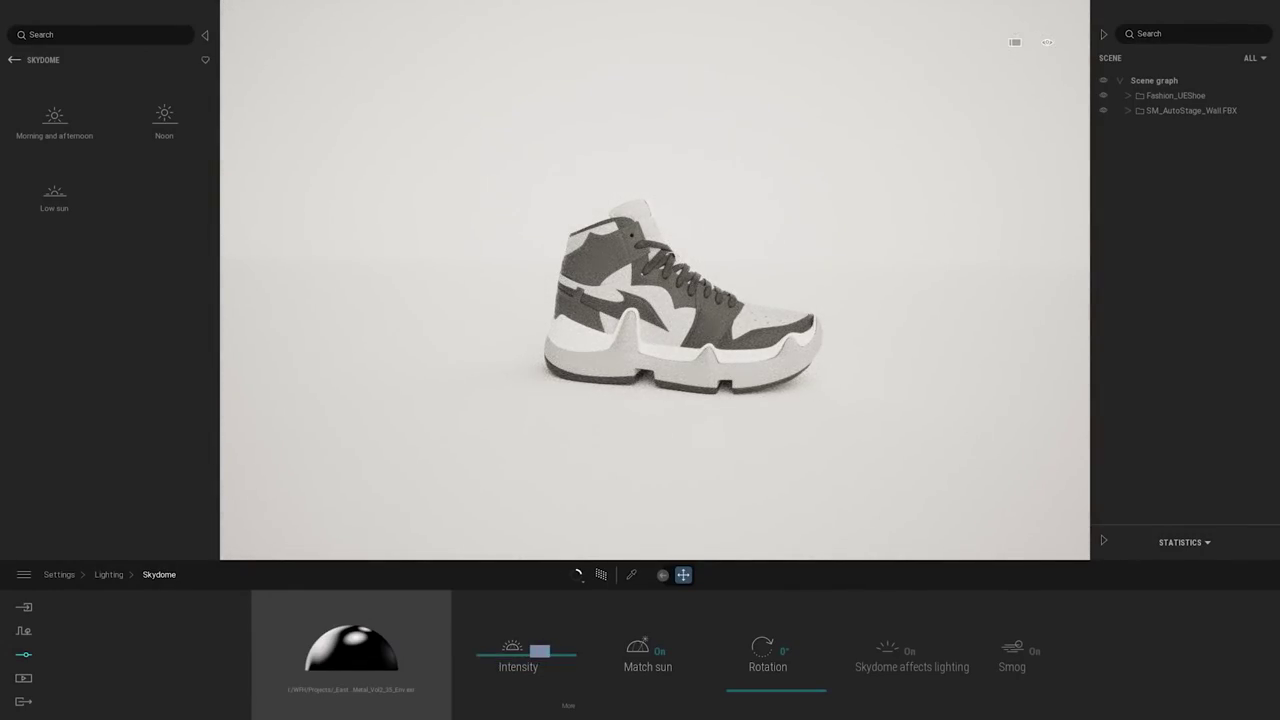
{"action": "type", "text": "8"}
{"action": "key", "text": "Return"}
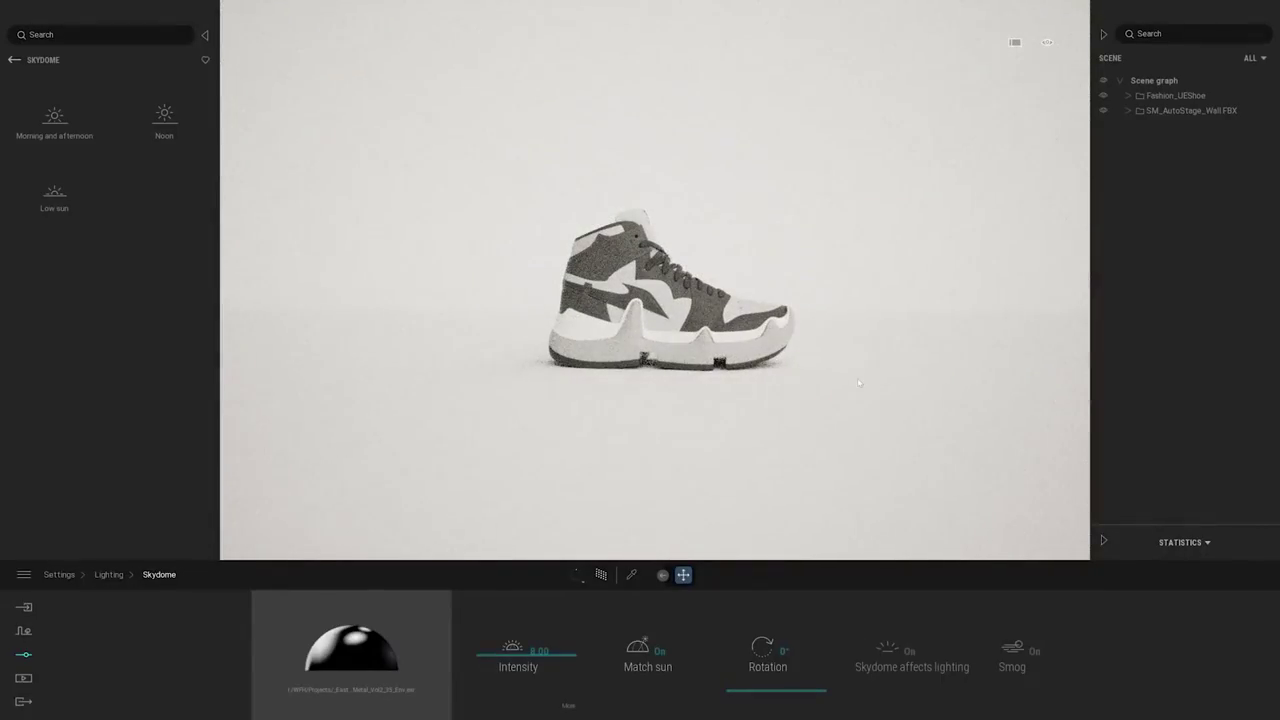
Rotate the skydome to 264° to redirect the studio light on the shoe.
{"action": "scroll", "coordinate": [857, 388], "scroll_direction": "up", "scroll_amount": 2}
{"action": "right_click_drag", "start_coordinate": [857, 388], "coordinate": [770, 420]}
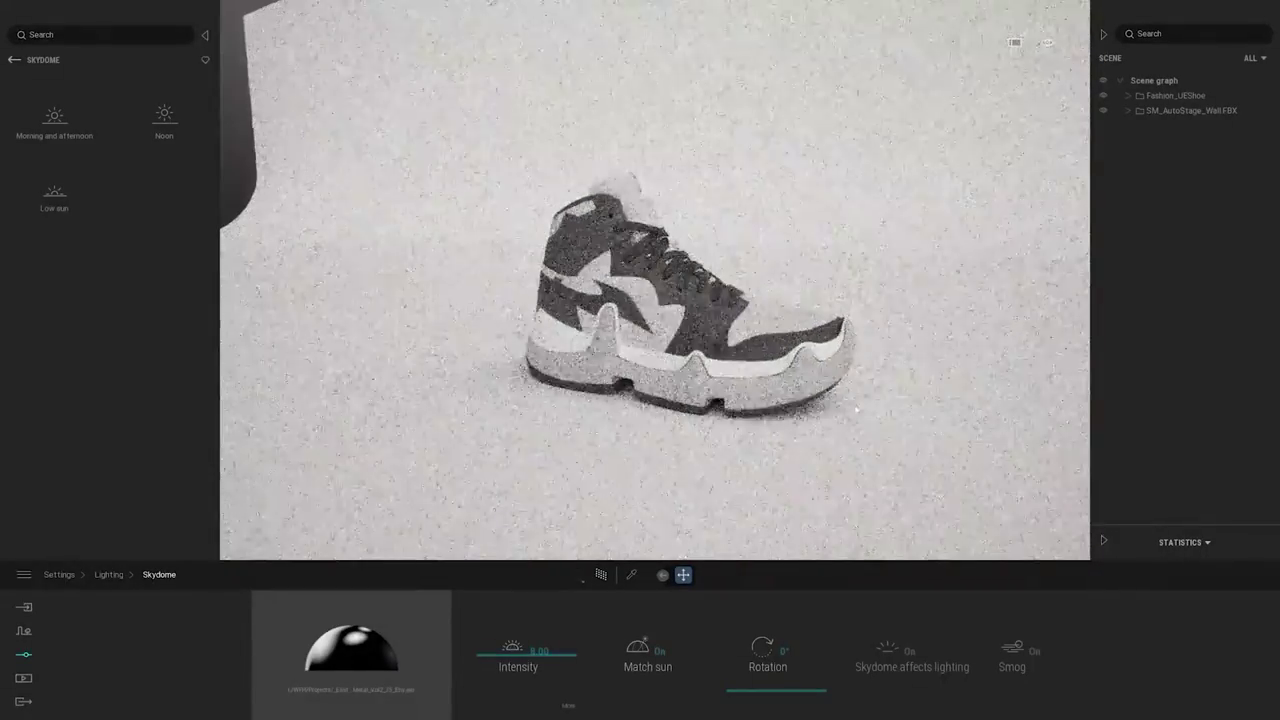
{"action": "scroll", "coordinate": [864, 453], "scroll_direction": "down", "scroll_amount": 3}
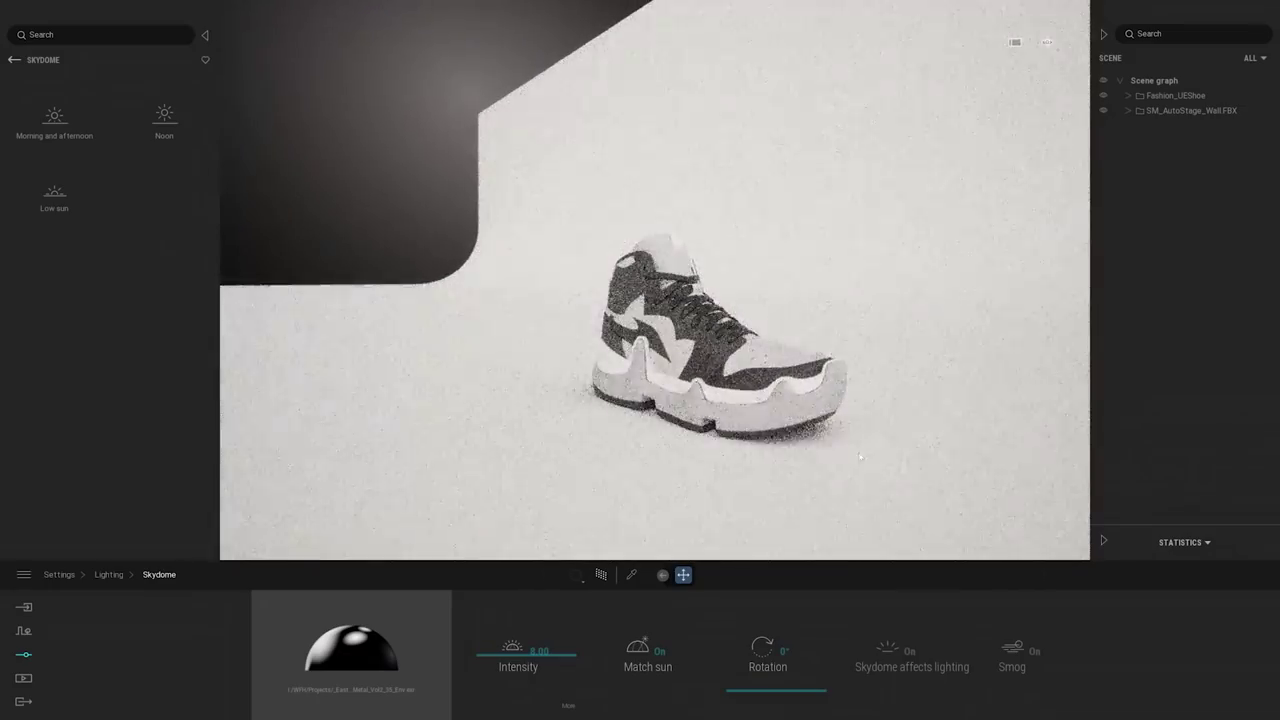
{"action": "left_click_drag", "start_coordinate": [747, 690], "coordinate": [757, 624]}
{"action": "middle_click_drag", "start_coordinate": [655, 320], "coordinate": [725, 274], "text": "shift"}
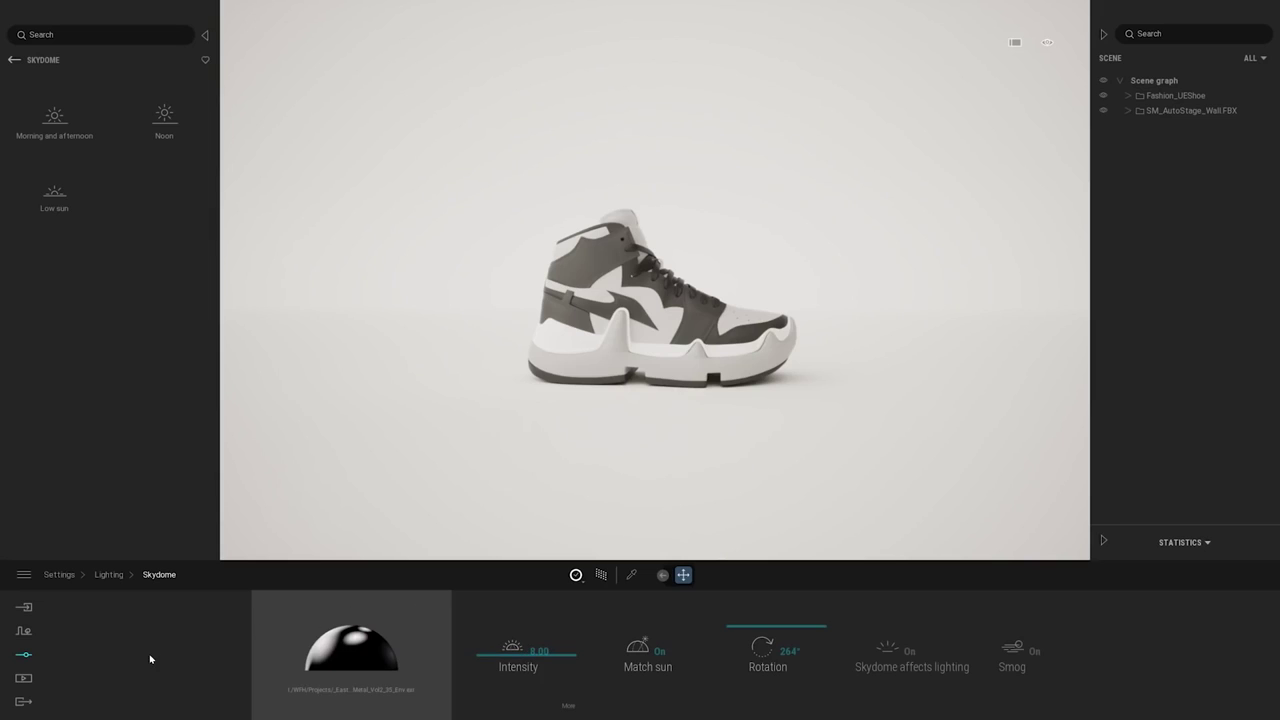
Create a new still image in the media section from the current side view of the shoe.
{"action": "left_click", "coordinate": [24, 679]}
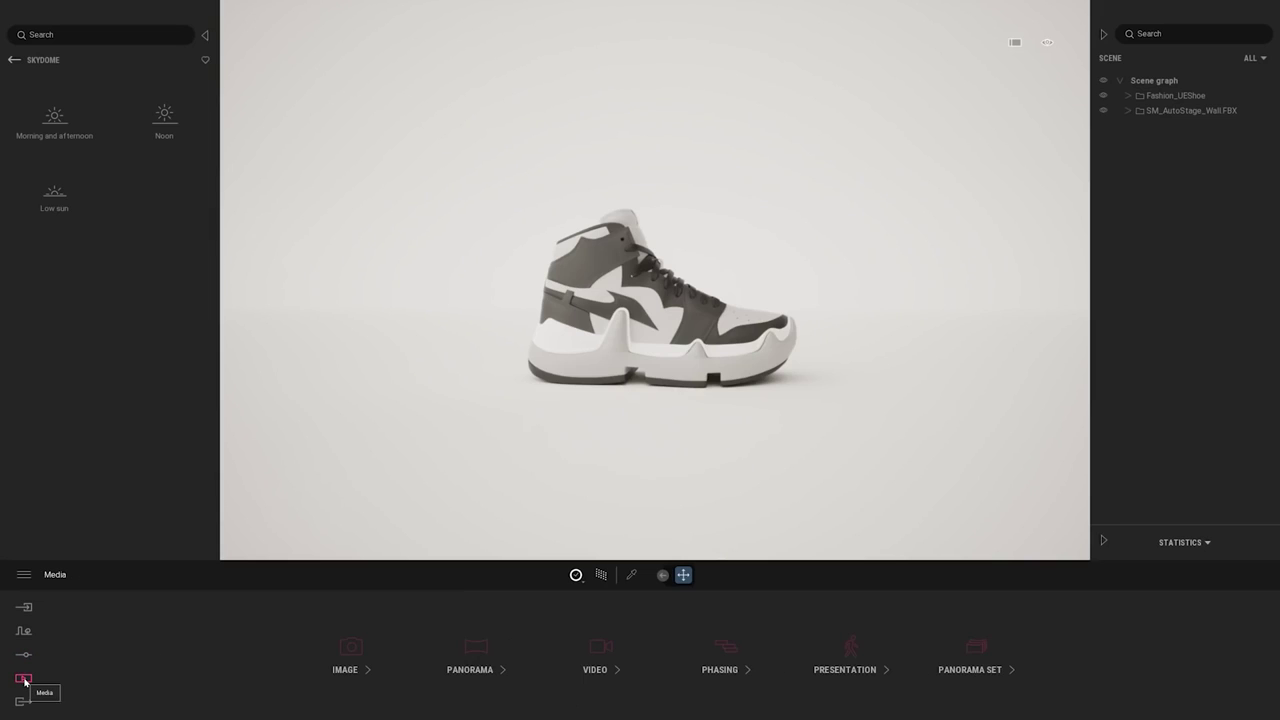
{"action": "left_click", "coordinate": [349, 646]}
{"action": "left_click", "coordinate": [110, 647]}
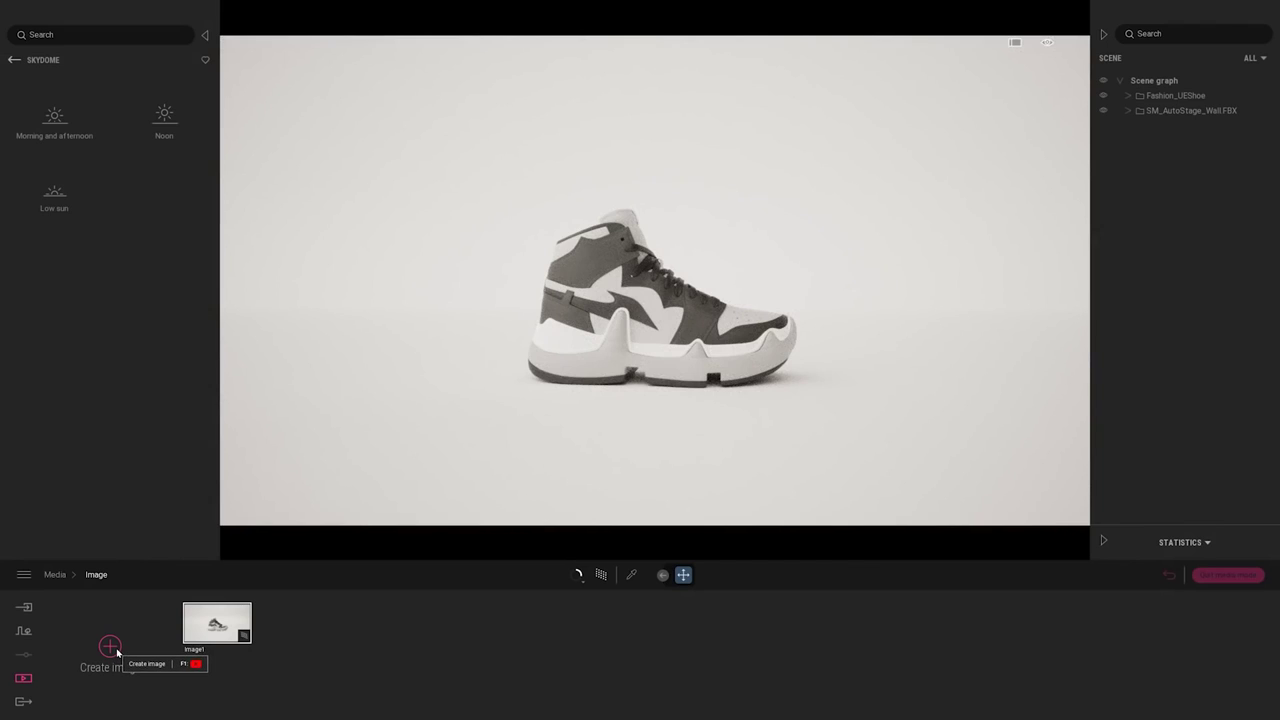
Set the new image's output size to a square format by changing its height to 1920.
{"action": "left_click", "coordinate": [241, 637]}
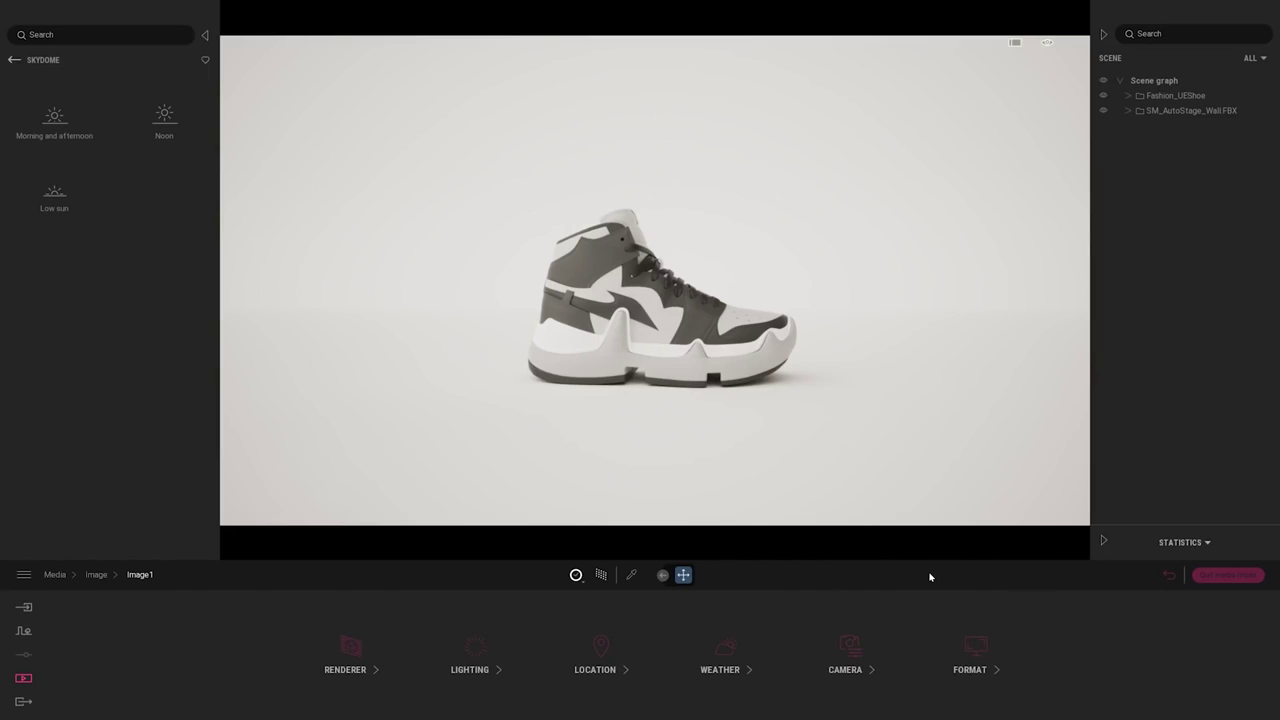
{"action": "left_click", "coordinate": [972, 652]}
{"action": "left_click", "coordinate": [661, 663]}
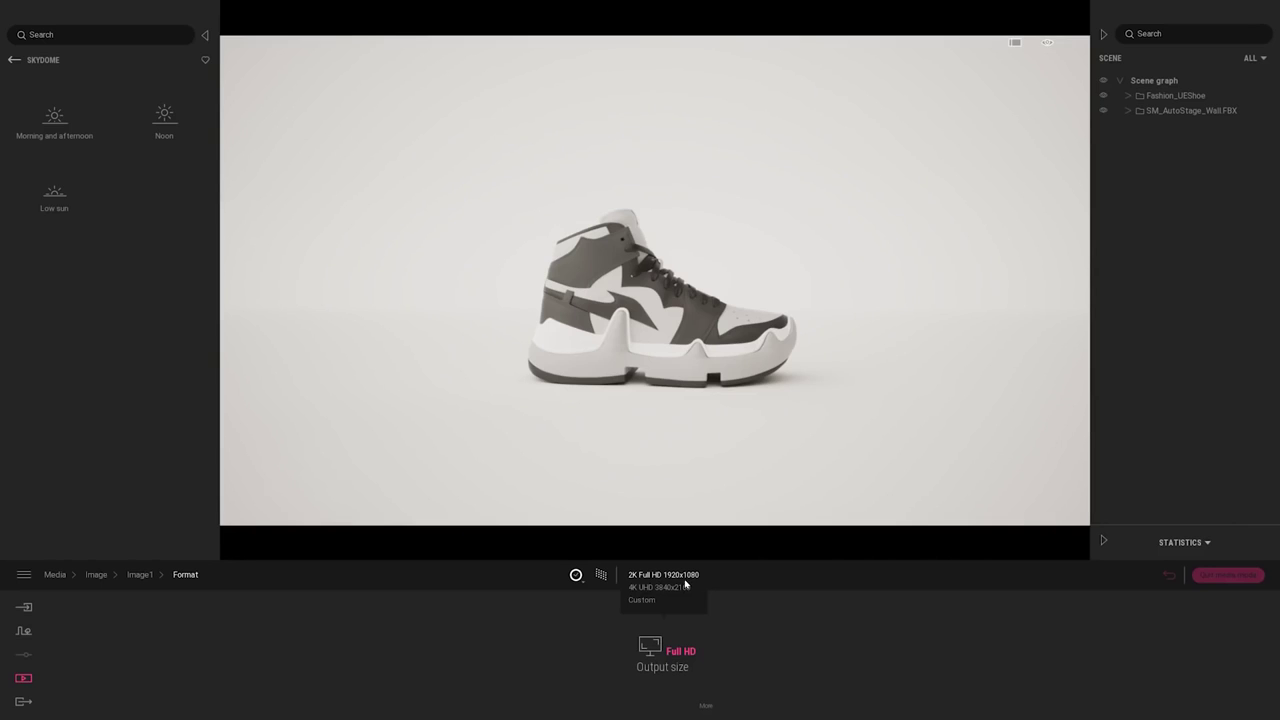
{"action": "left_click", "coordinate": [706, 707]}
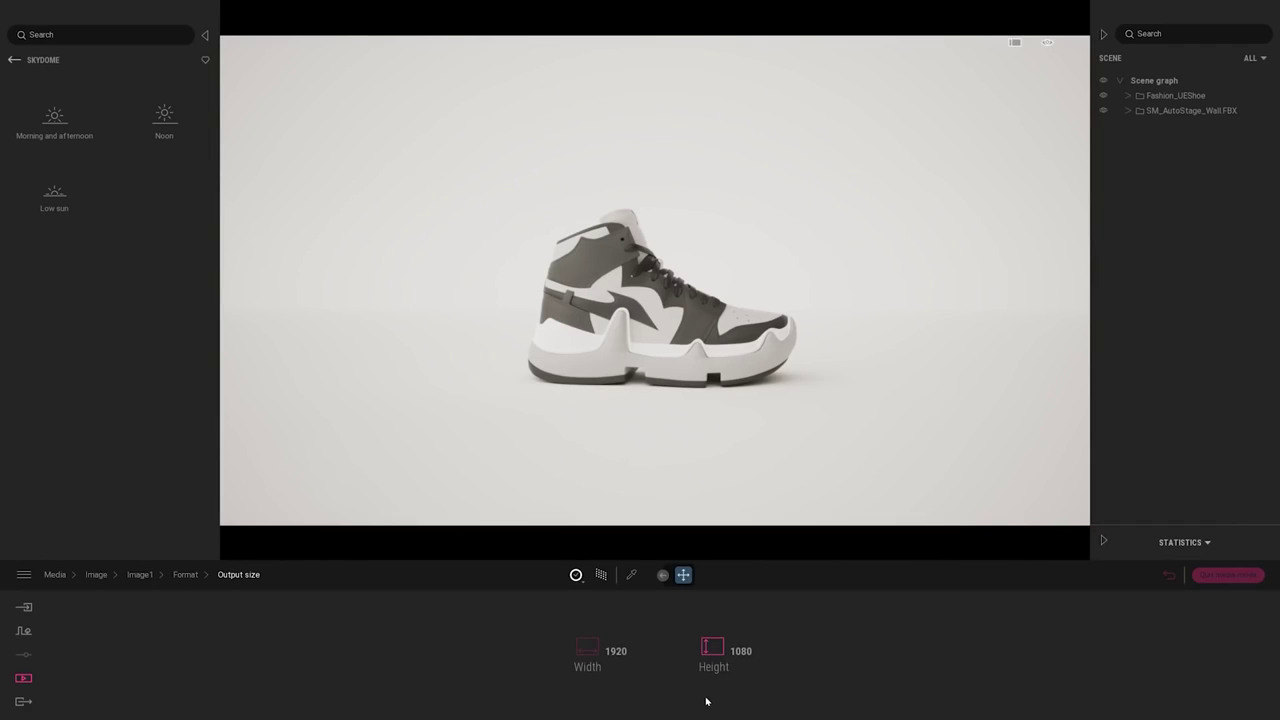
{"action": "left_click", "coordinate": [740, 651]}
{"action": "type", "text": "1920"}
{"action": "key", "text": "Return"}
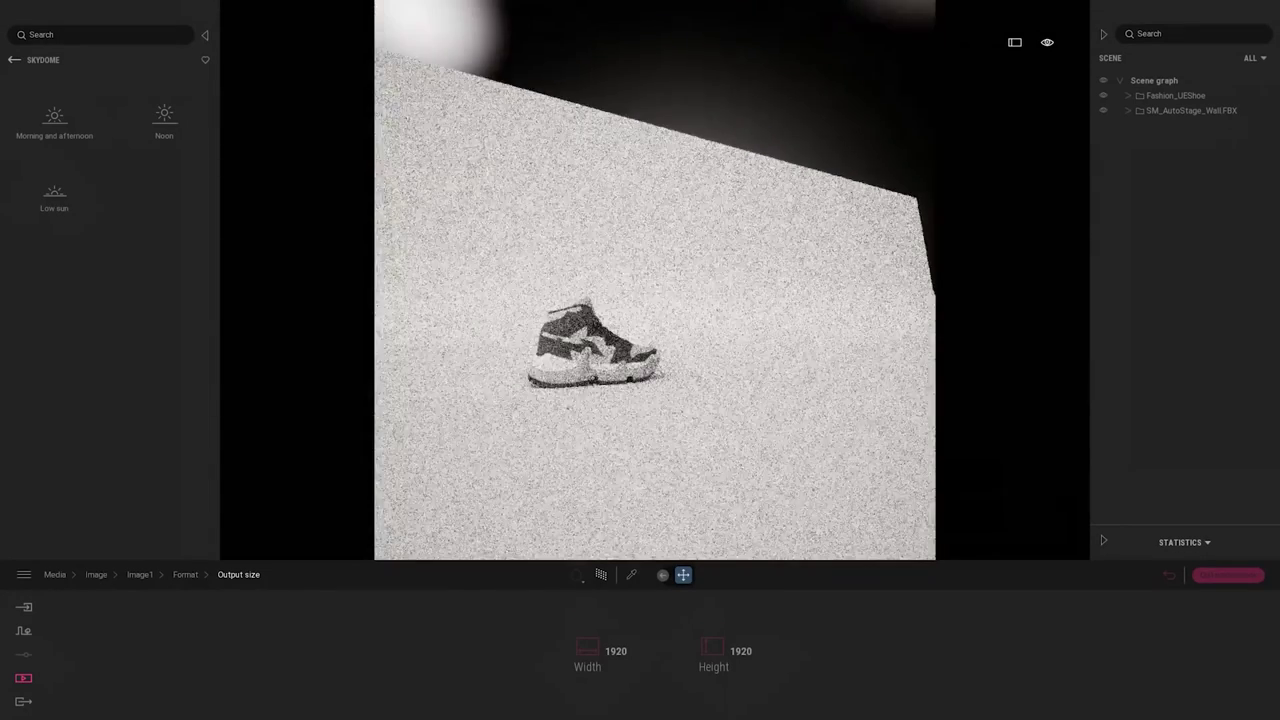
Set the image camera's field of view to 20.
{"action": "left_click", "coordinate": [189, 574]}
{"action": "left_click", "coordinate": [140, 574]}
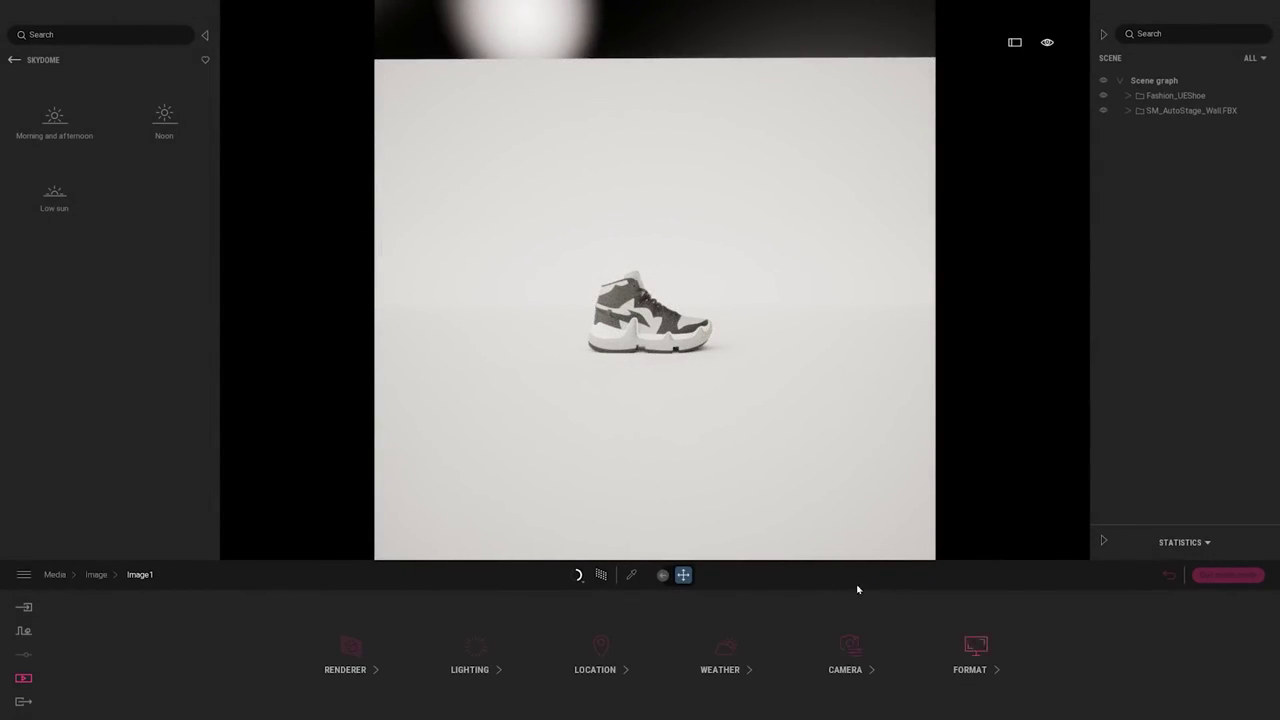
{"action": "left_click", "coordinate": [843, 648]}
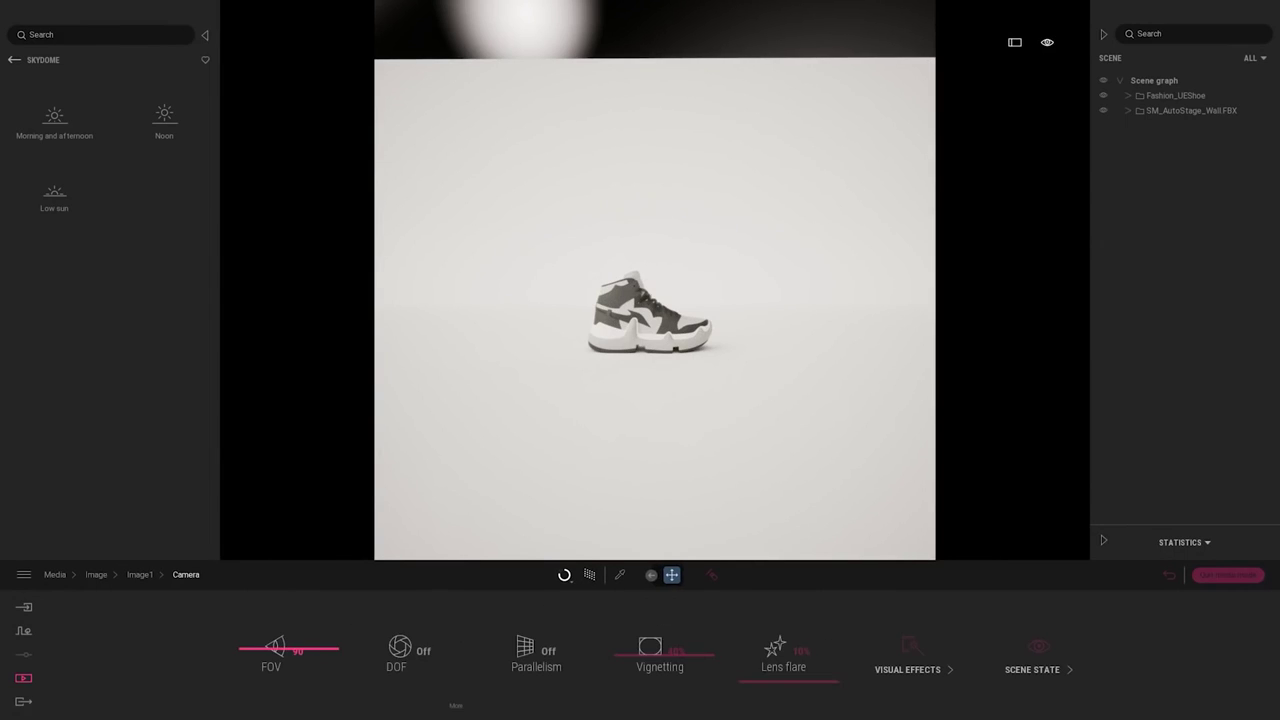
{"action": "left_click", "coordinate": [254, 651]}
{"action": "type", "text": "20"}
{"action": "key", "text": "Return"}
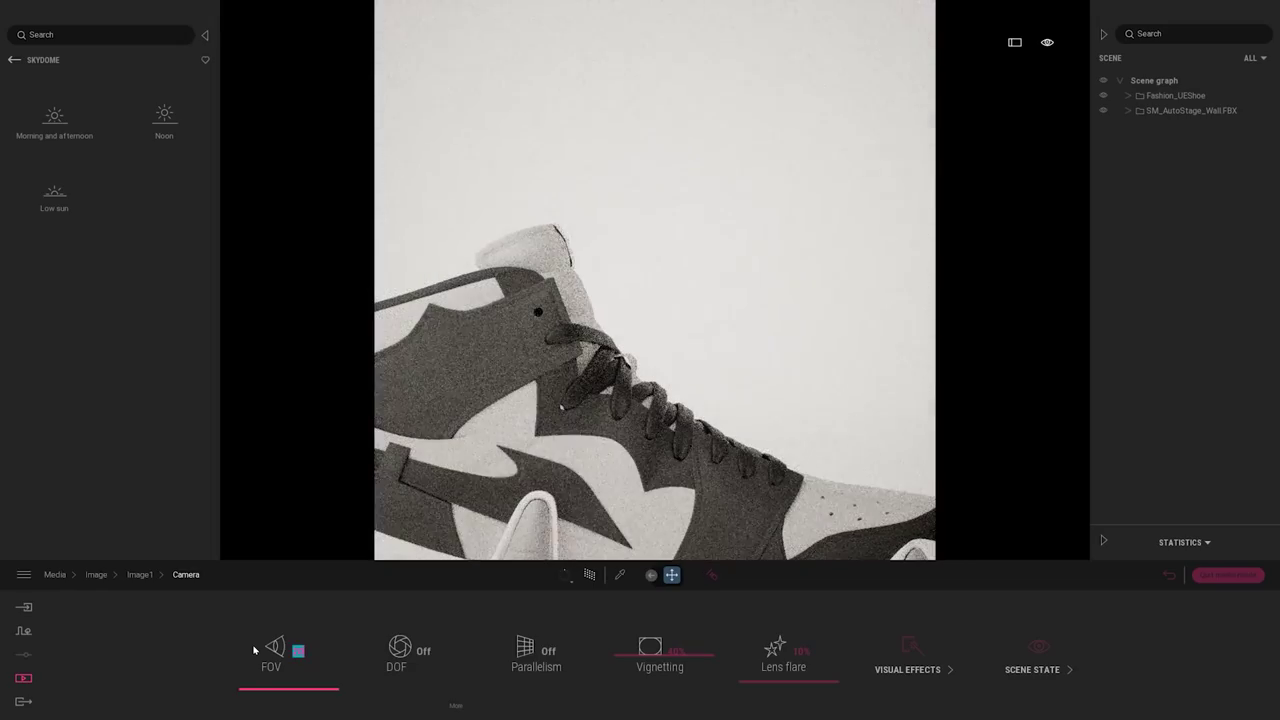
Reframe the whole shoe side-on in the square frame and update the saved image with this view.
{"action": "scroll", "coordinate": [628, 310], "scroll_direction": "down", "scroll_amount": 2}
{"action": "middle_click_drag", "start_coordinate": [628, 310], "coordinate": [696, 205]}
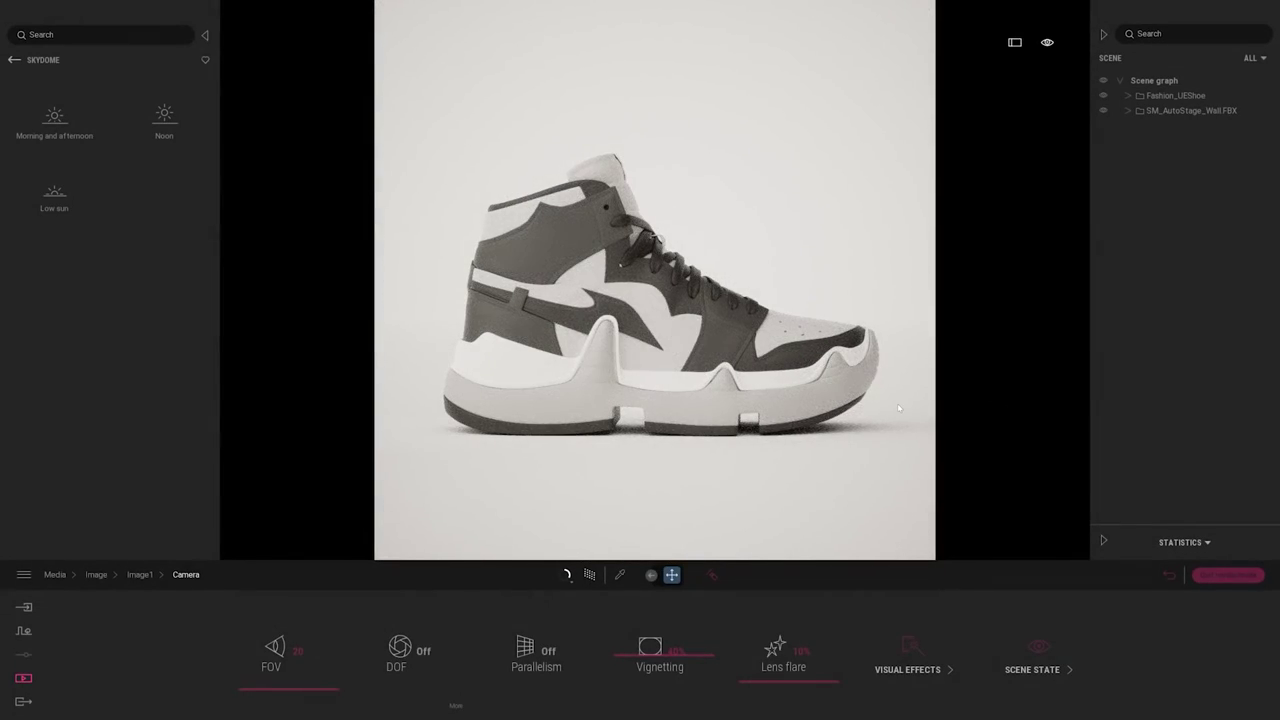
{"action": "left_click", "coordinate": [1168, 575]}
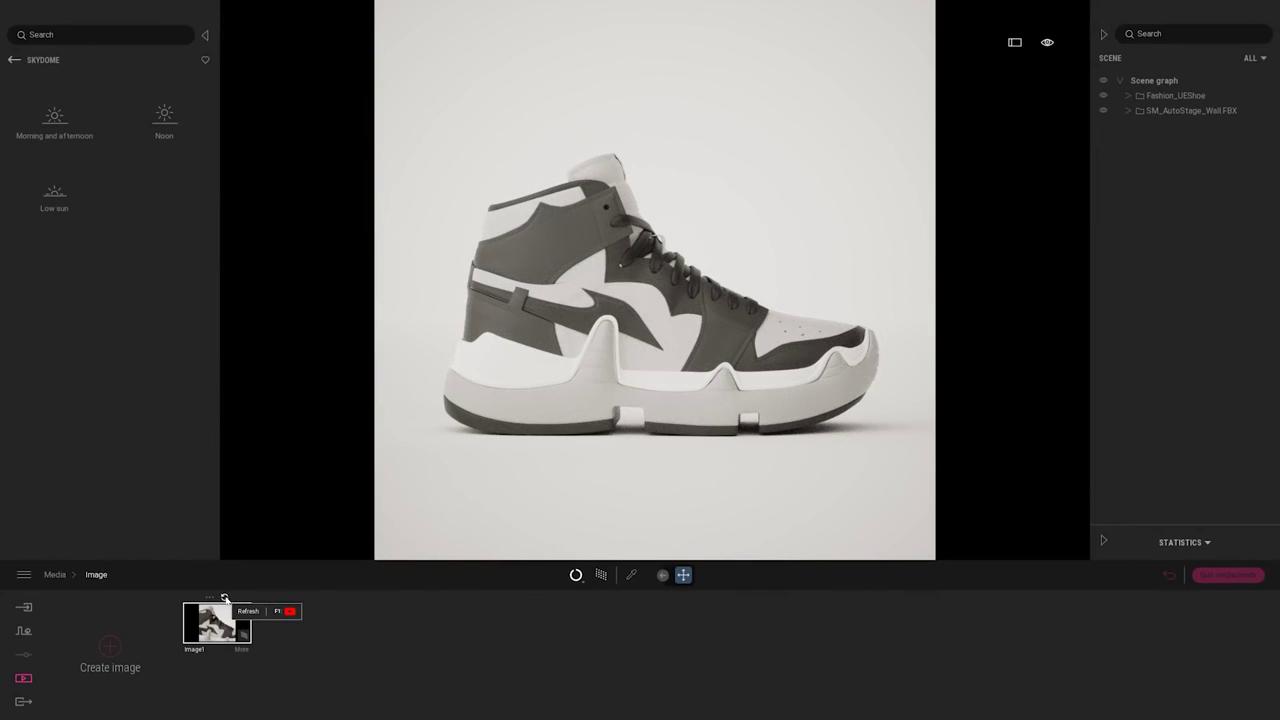
{"action": "left_click", "coordinate": [224, 598]}
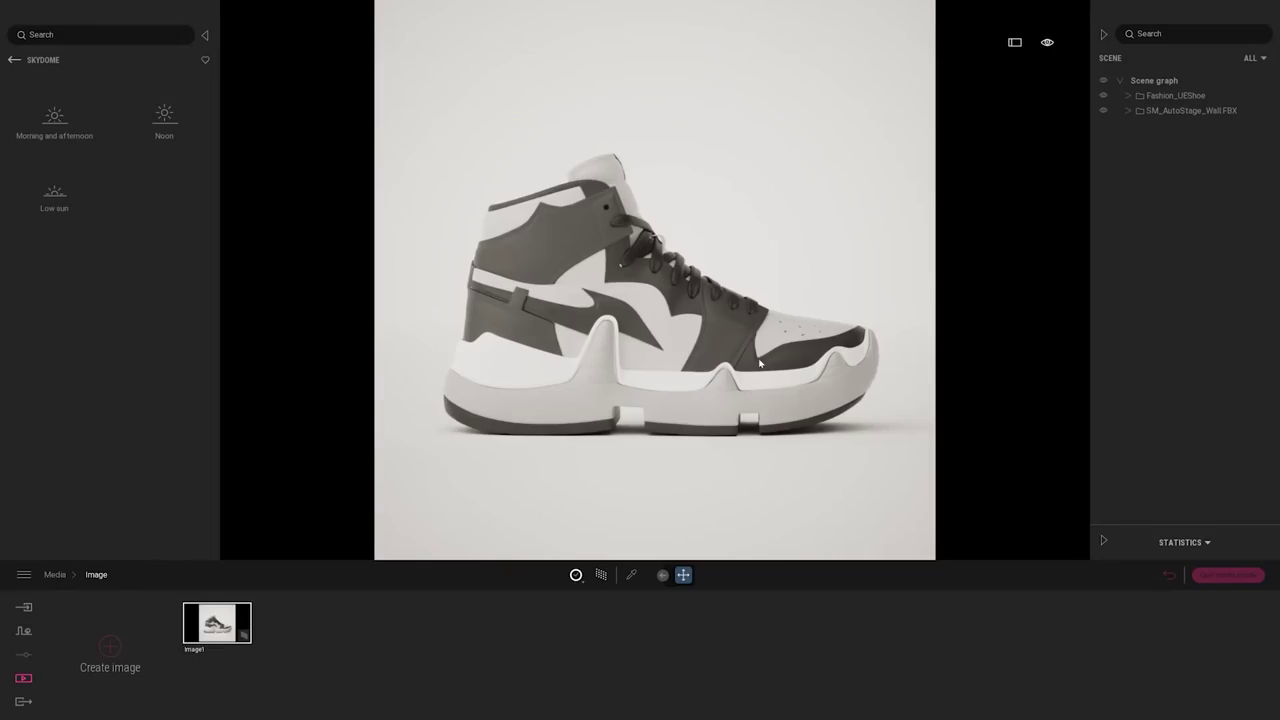
Move to a three-quarter close-up of the shoe and open the ProductViz folder in the user library.
{"action": "mouse_move", "coordinate": [774, 341]}
{"action": "right_mouse_down"}
{"action": "mouse_move", "coordinate": [660, 341]}
{"action": "mouse_move", "coordinate": [690, 350]}
{"action": "right_mouse_up"}
{"action": "key", "text": "w"}
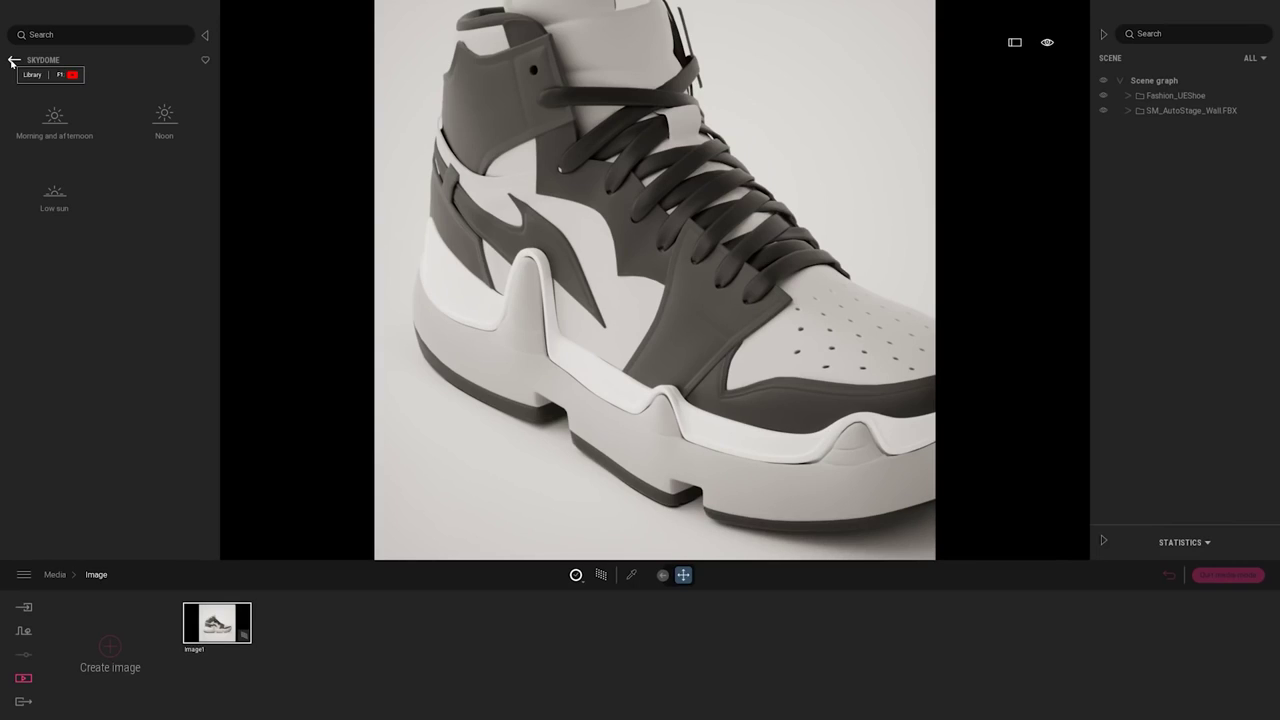
{"action": "left_click", "coordinate": [13, 61]}
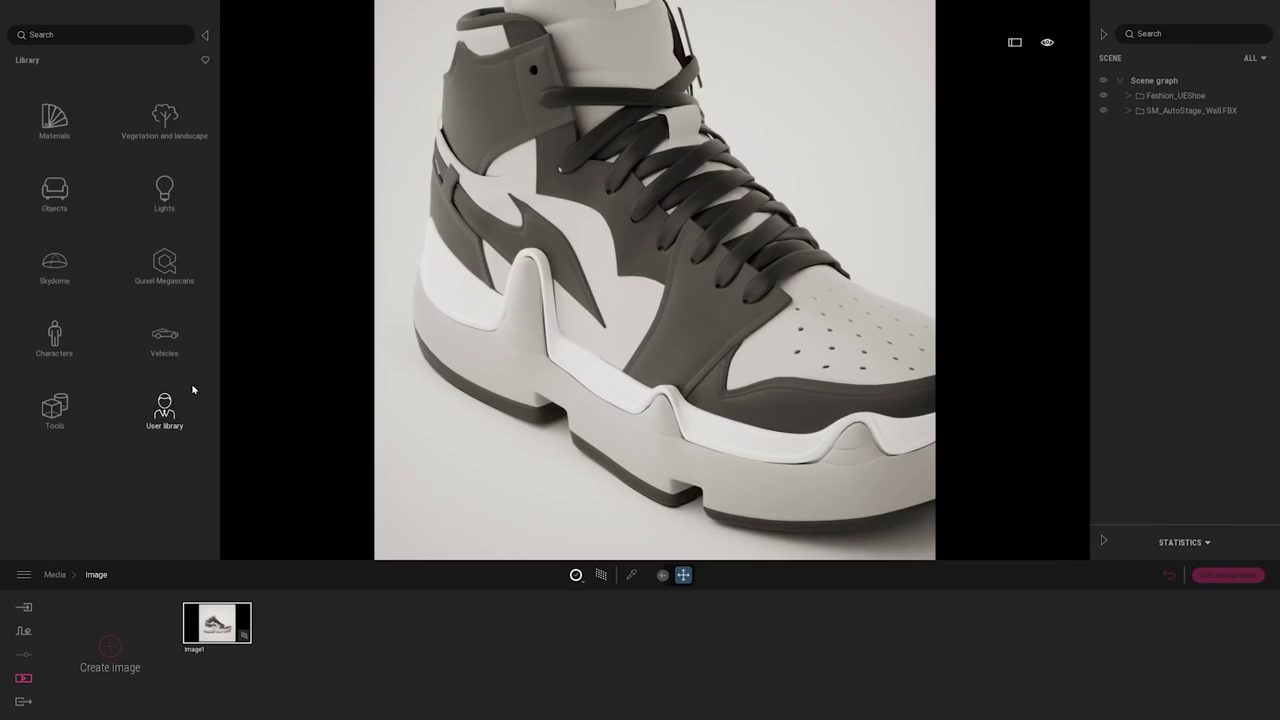
{"action": "left_click", "coordinate": [163, 414]}
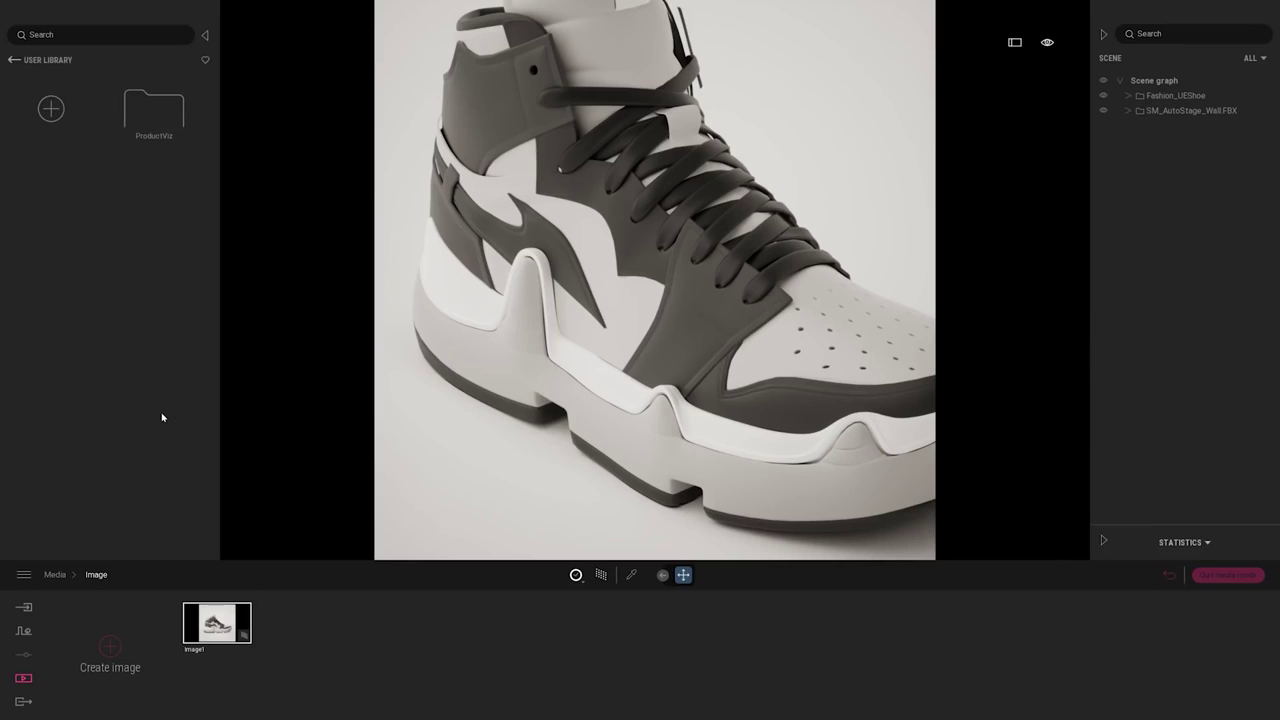
{"action": "left_click", "coordinate": [175, 112]}
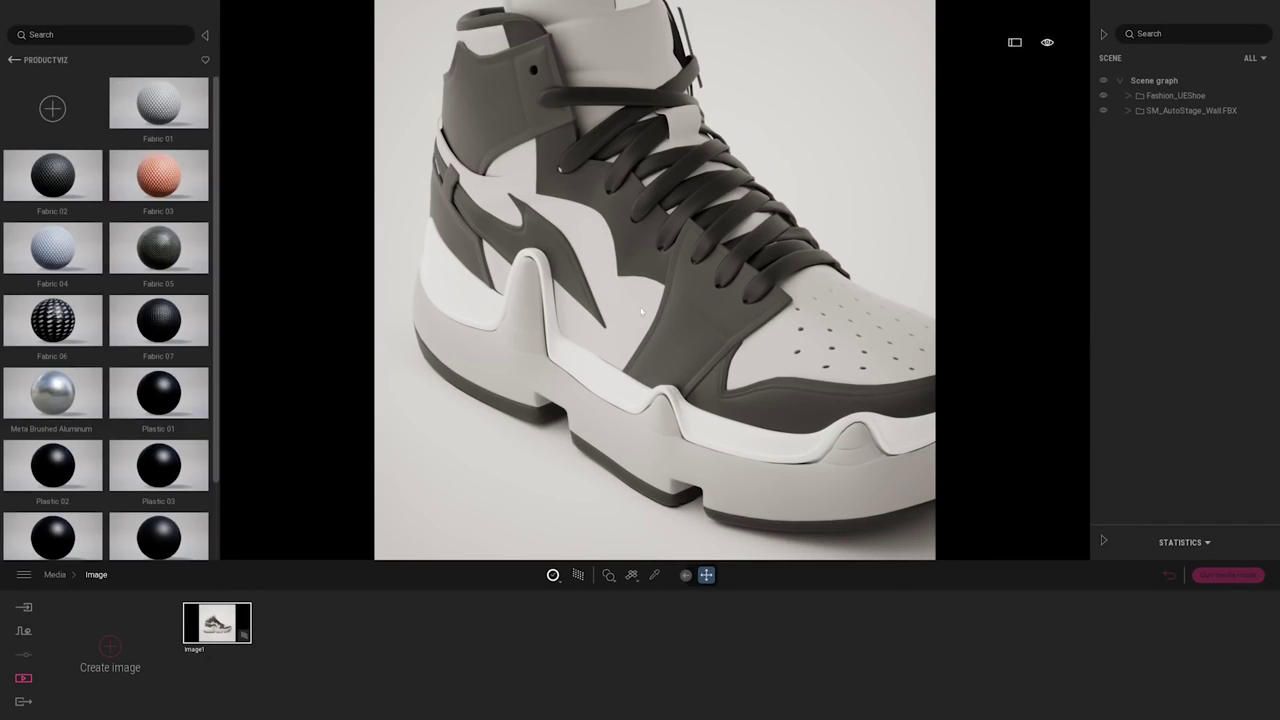
Apply the Fabric 03 material from the ProductViz folder to the shoelaces.
{"action": "right_click_drag", "start_coordinate": [641, 311], "coordinate": [654, 326]}
{"action": "left_click_drag", "start_coordinate": [217, 213], "coordinate": [236, 170]}
{"action": "middle_click_drag", "start_coordinate": [704, 204], "coordinate": [704, 310]}
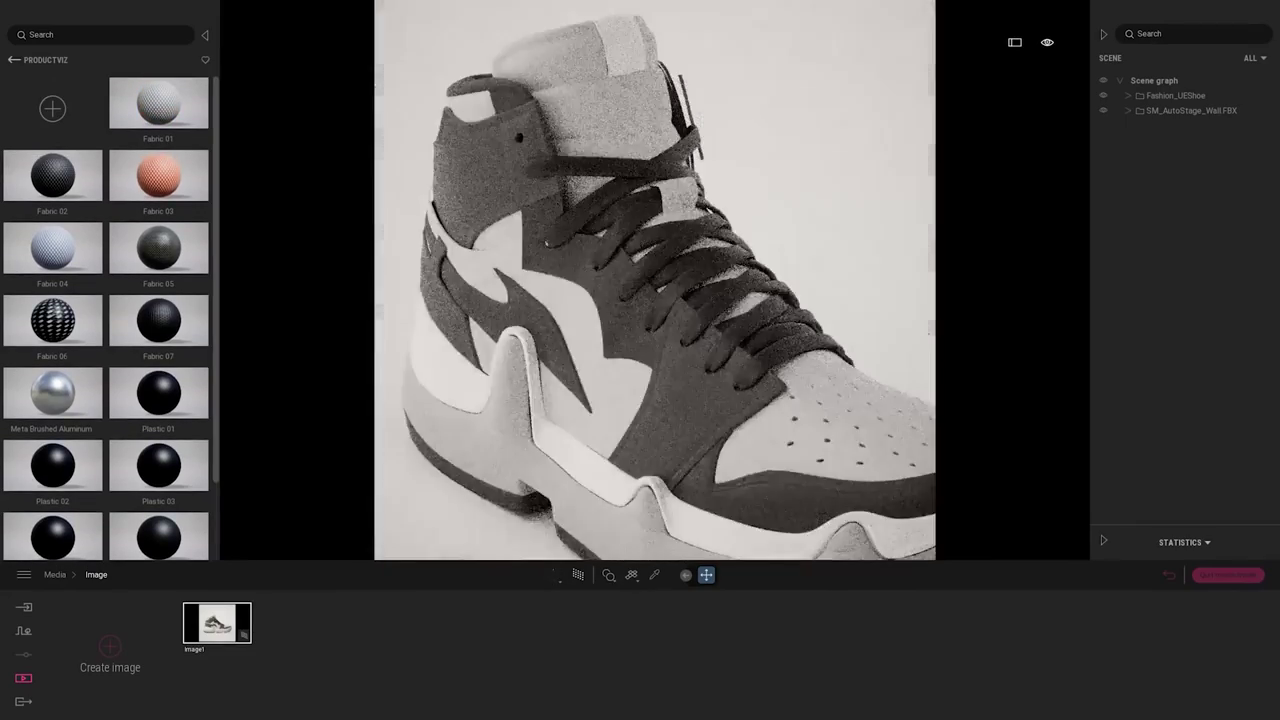
{"action": "scroll", "coordinate": [700, 240], "scroll_direction": "up", "scroll_amount": 2}
{"action": "middle_click_drag", "start_coordinate": [620, 208], "coordinate": [678, 206]}
{"action": "left_click_drag", "start_coordinate": [552, 206], "coordinate": [567, 206]}
{"action": "scroll", "coordinate": [705, 286], "scroll_direction": "down", "scroll_amount": 2}
{"action": "middle_click_drag", "start_coordinate": [705, 286], "coordinate": [760, 287]}
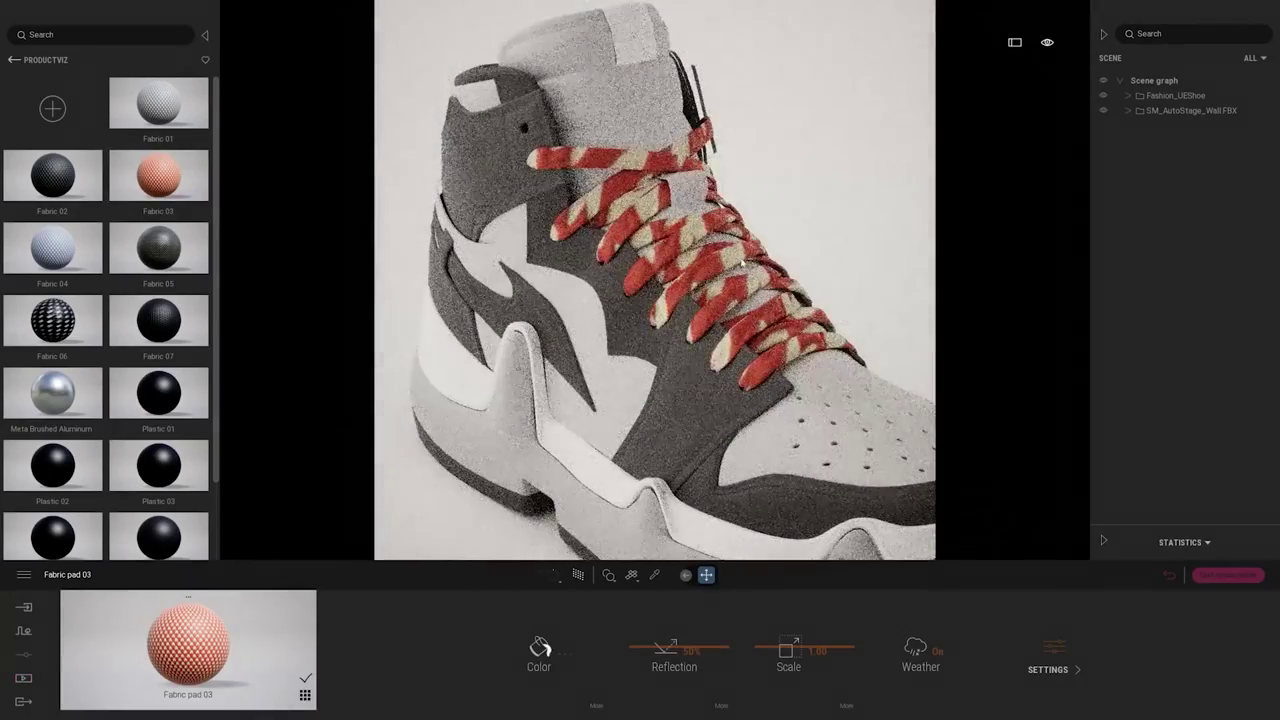
Set the lace fabric's texture scale to 0.05.
{"action": "scroll", "coordinate": [740, 268], "scroll_direction": "up", "scroll_amount": 2}
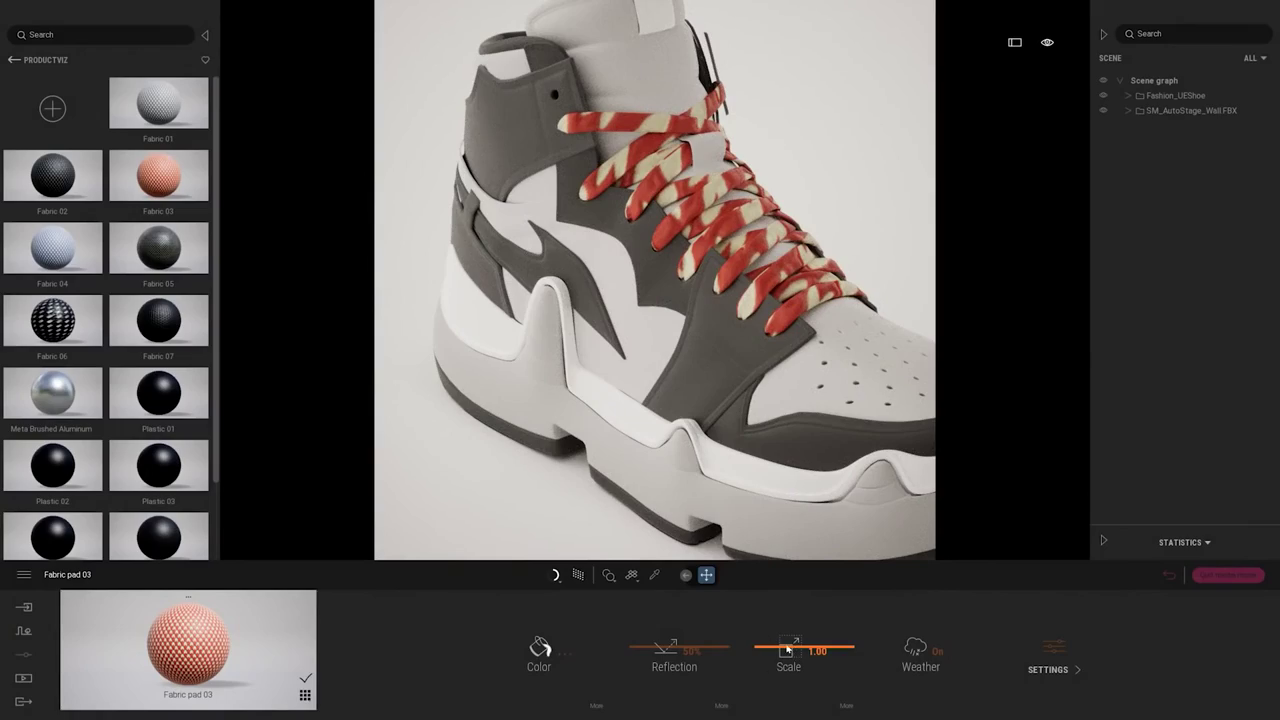
{"action": "left_click_drag", "start_coordinate": [797, 650], "coordinate": [897, 653]}
{"action": "type", "text": "0"}
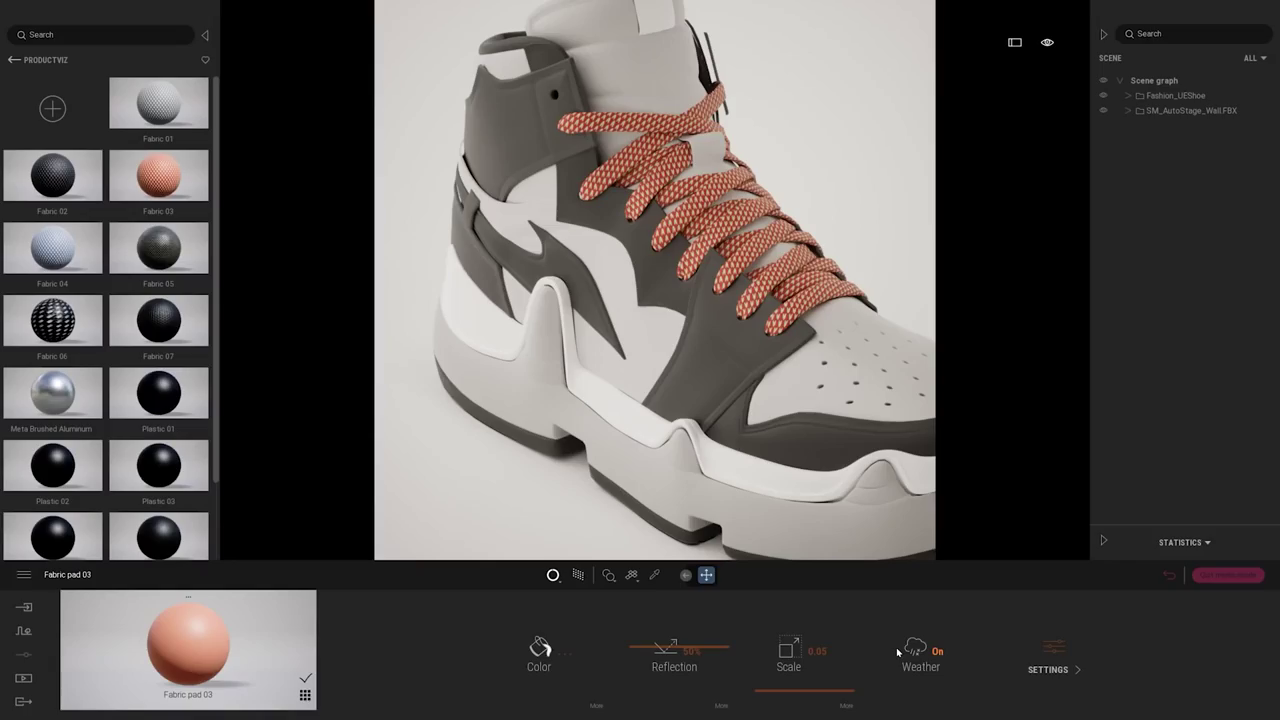
{"action": "key", "text": "Return"}
Apply the Plastic 01 material to the pointed side stripe of the shoe.
{"action": "right_click_drag", "start_coordinate": [851, 545], "coordinate": [790, 400]}
{"action": "right_click_drag", "start_coordinate": [740, 350], "coordinate": [665, 280]}
{"action": "left_click_drag", "start_coordinate": [149, 402], "coordinate": [545, 331]}
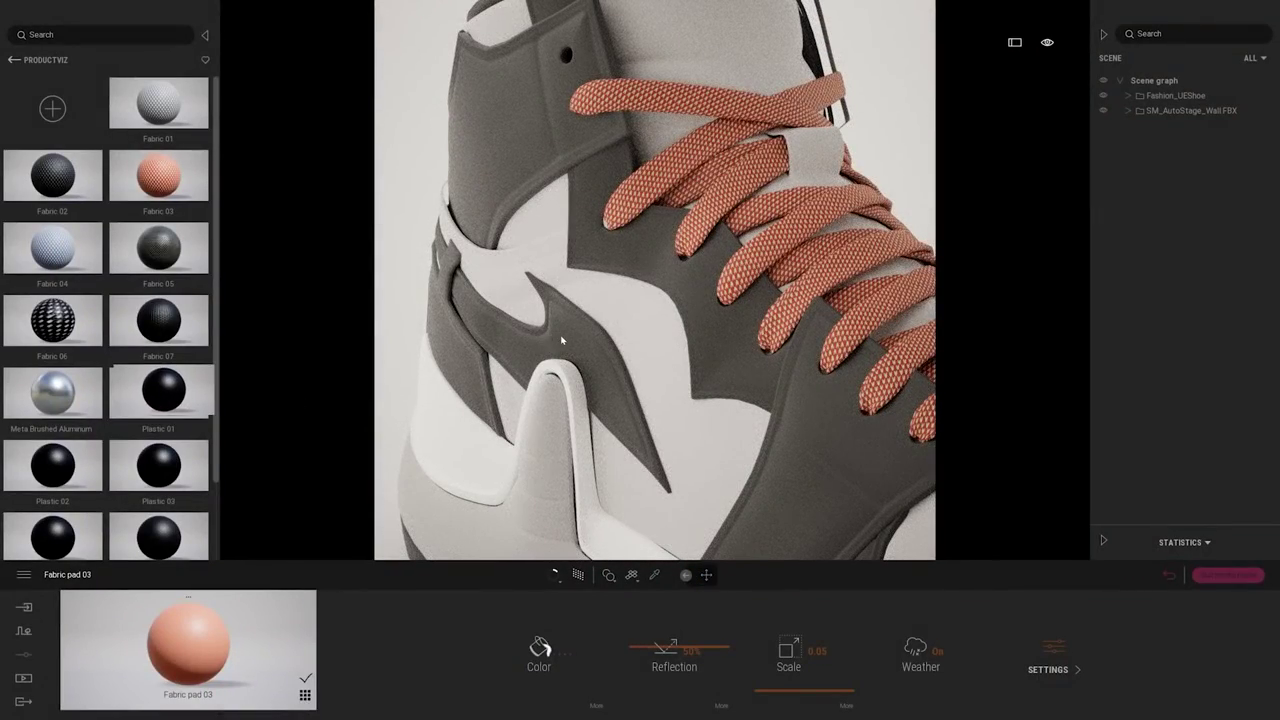
{"action": "left_click", "coordinate": [561, 341]}
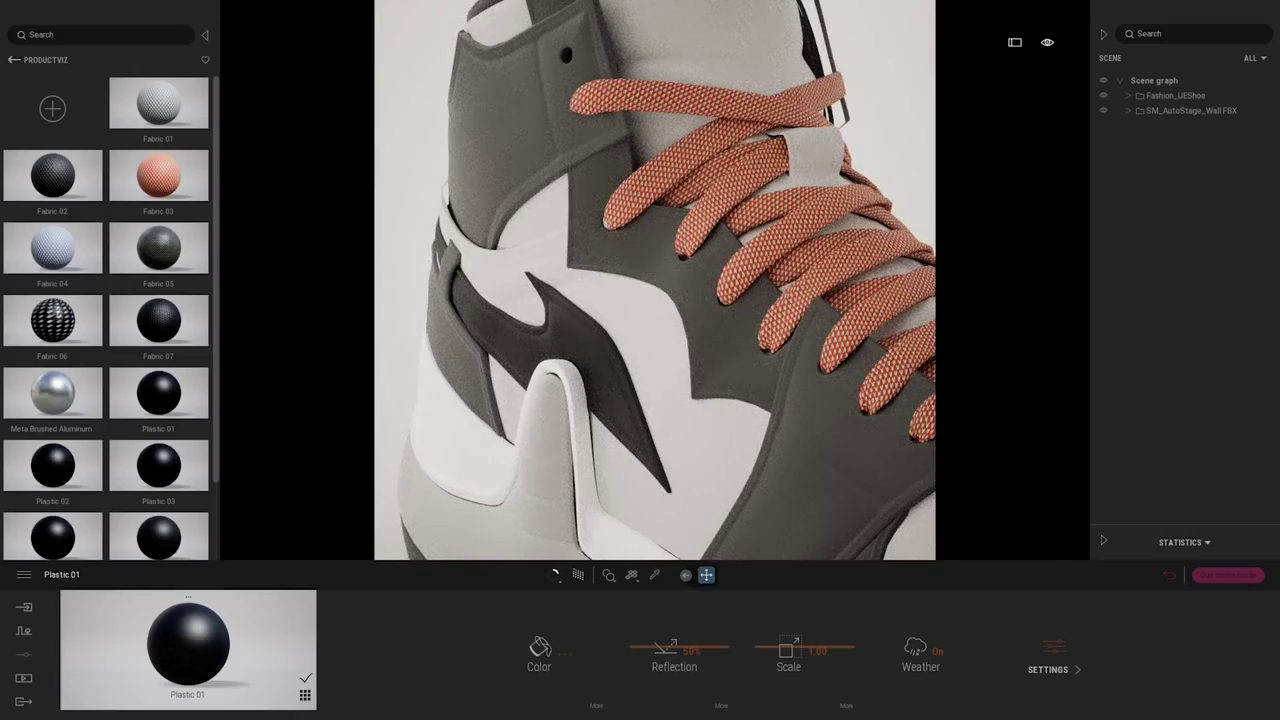
Change the side stripe's Plastic 01 colour to red (#B84137).
{"action": "scroll", "coordinate": [600, 280], "scroll_direction": "down", "scroll_amount": 3}
{"action": "scroll", "coordinate": [600, 280], "scroll_direction": "up", "scroll_amount": 1}
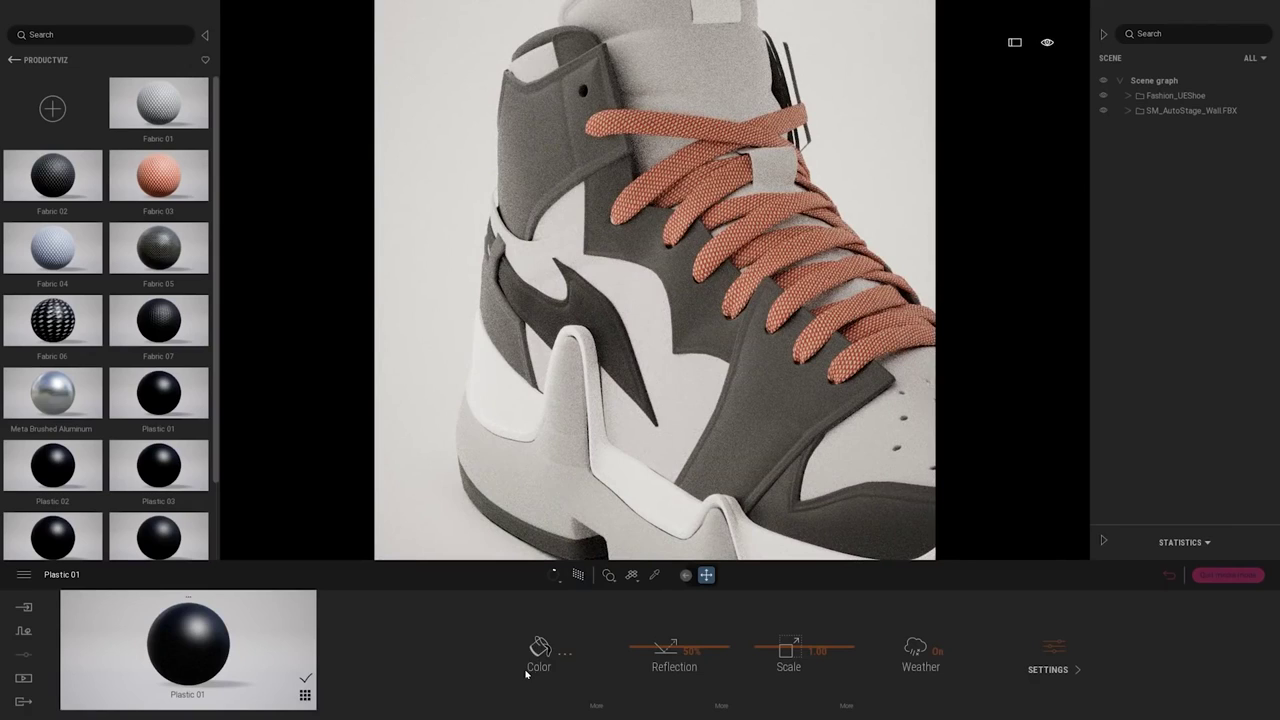
{"action": "left_click", "coordinate": [557, 654]}
{"action": "left_click_drag", "start_coordinate": [578, 247], "coordinate": [908, 214]}
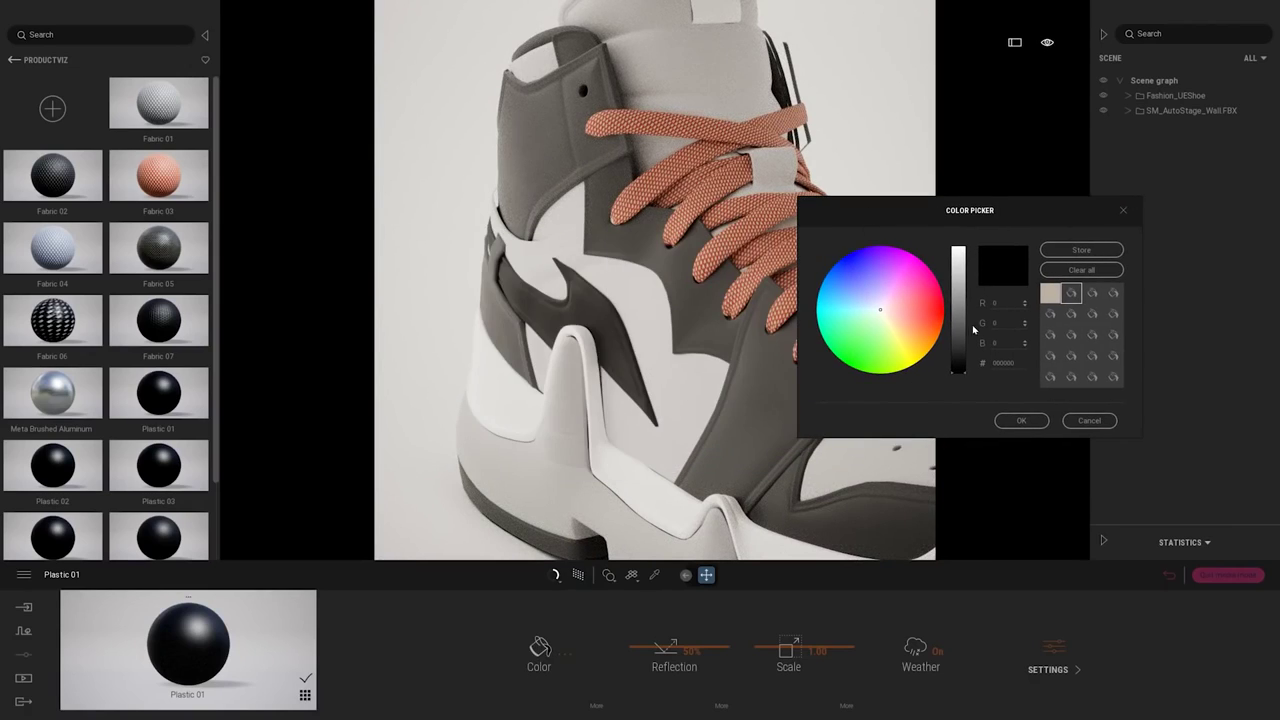
{"action": "left_click", "coordinate": [907, 313]}
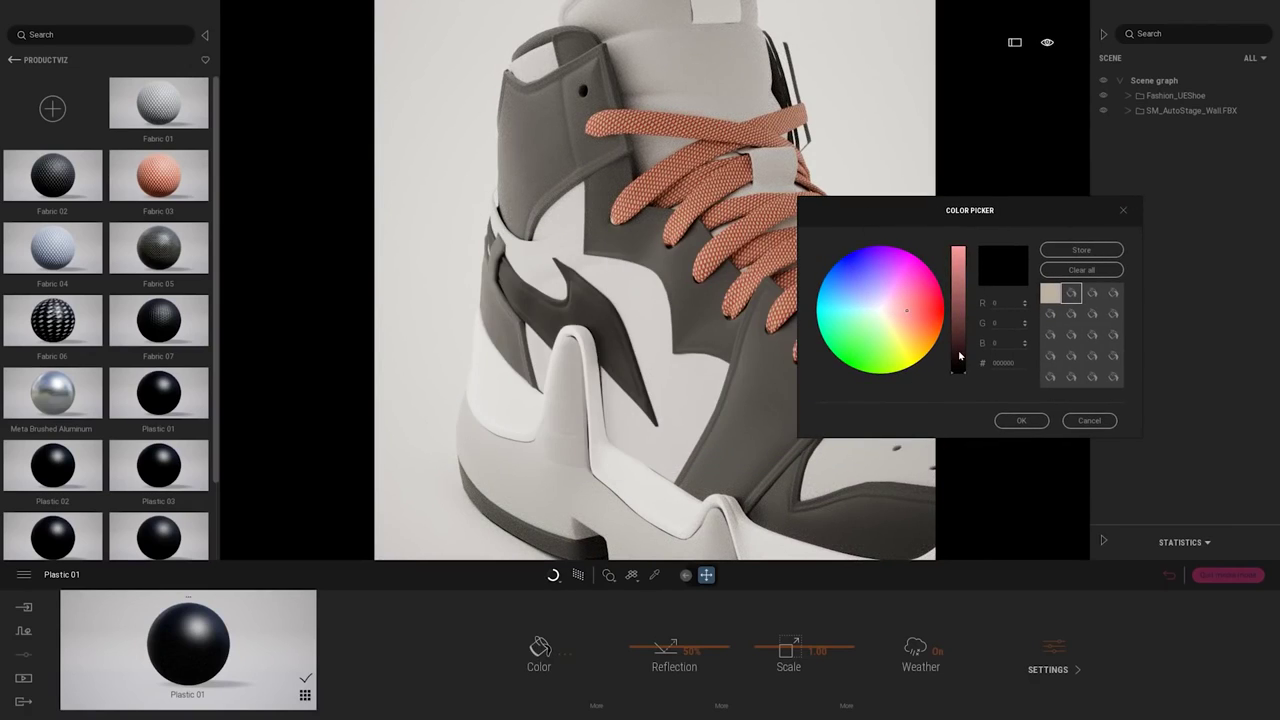
{"action": "left_click_drag", "start_coordinate": [960, 356], "coordinate": [948, 300]}
{"action": "left_click", "coordinate": [912, 316]}
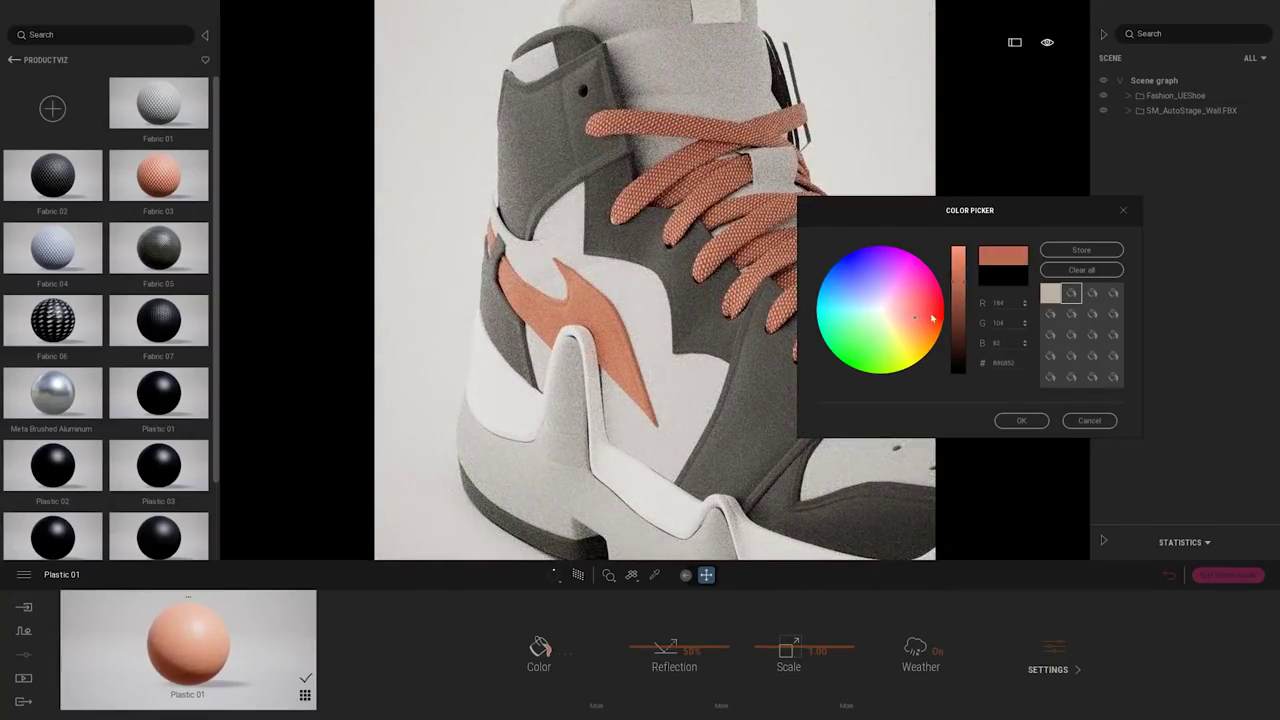
{"action": "left_click", "coordinate": [926, 316]}
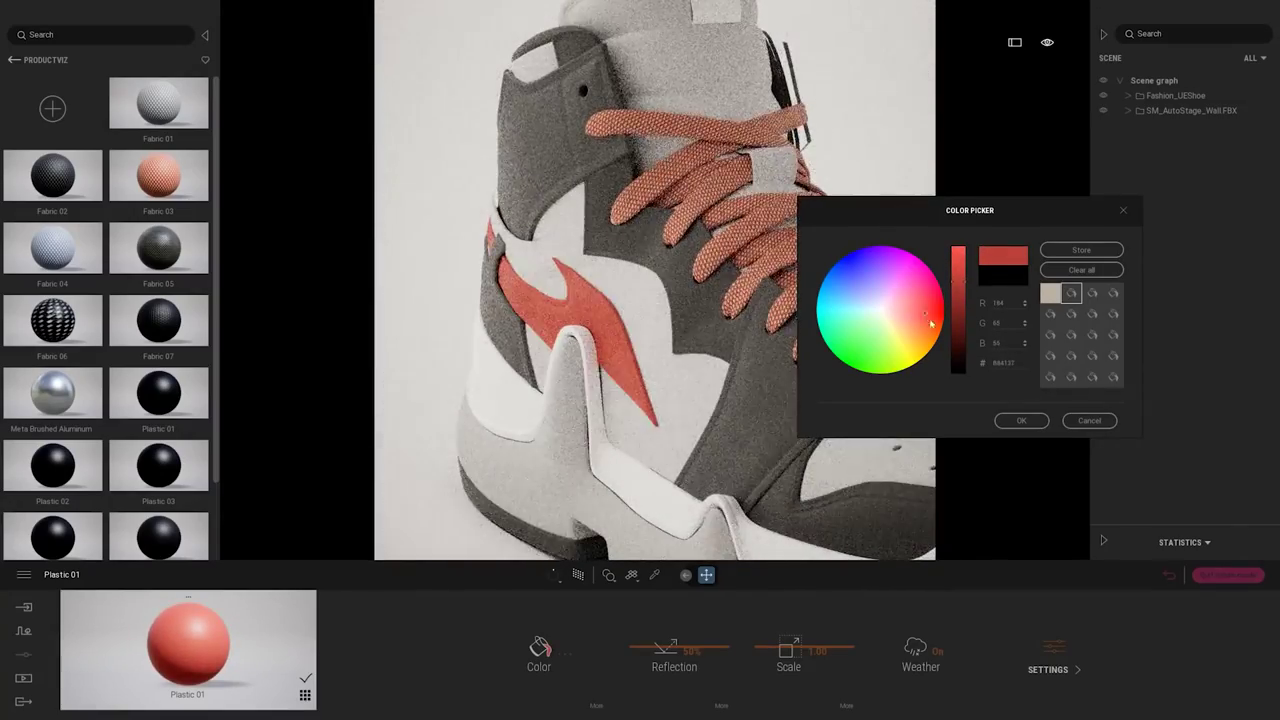
{"action": "left_click", "coordinate": [1021, 420]}
Pick the lace material from the model and tint its colour light pink (#FFDBCF).
{"action": "middle_click_drag", "start_coordinate": [693, 412], "coordinate": [760, 410], "text": "shift"}
{"action": "scroll", "coordinate": [693, 412], "scroll_direction": "up", "scroll_amount": 2}
{"action": "middle_click_drag", "start_coordinate": [670, 414], "coordinate": [693, 412], "text": "shift"}
{"action": "scroll", "coordinate": [693, 412], "scroll_direction": "down", "scroll_amount": 2}
{"action": "left_click", "coordinate": [654, 576]}
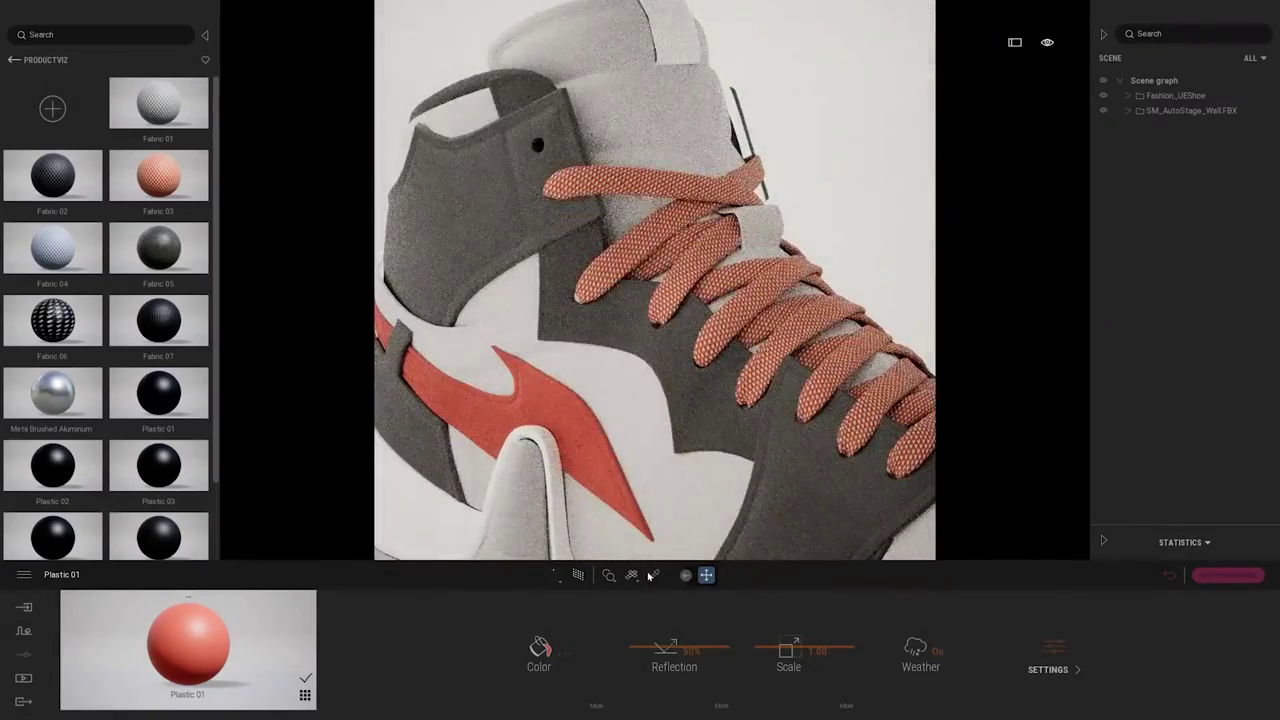
{"action": "left_click", "coordinate": [684, 283]}
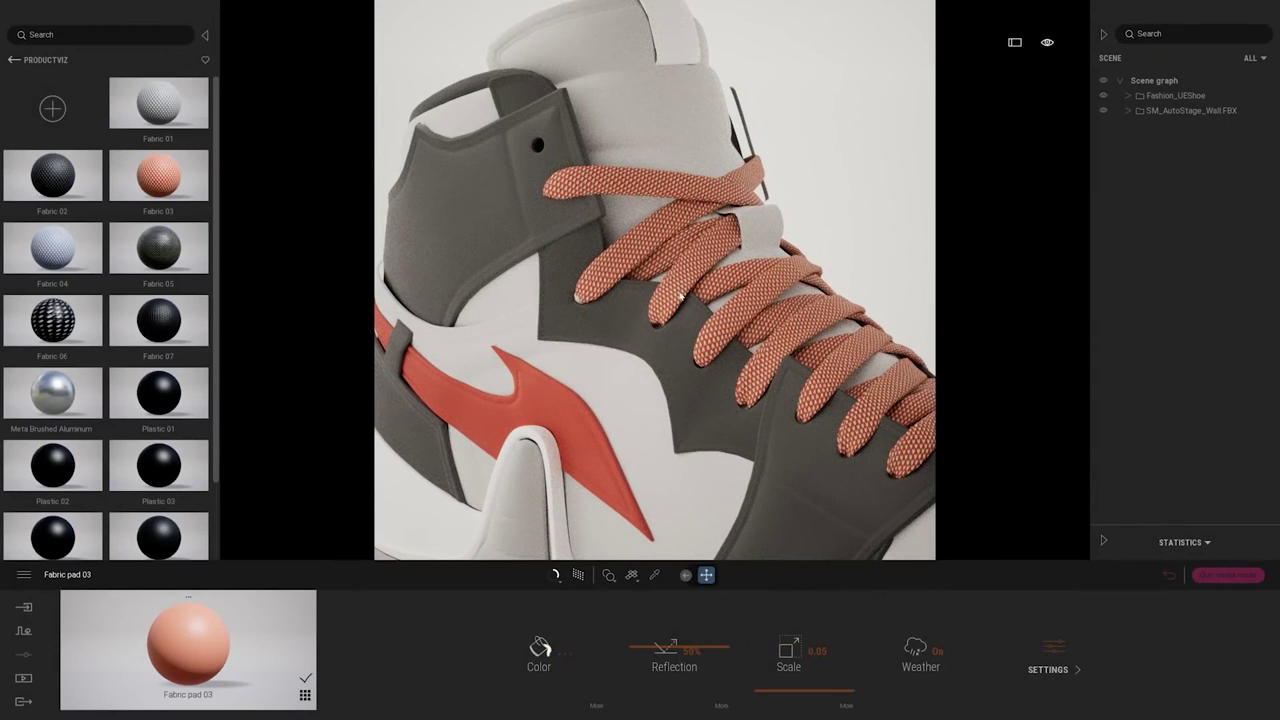
{"action": "left_click", "coordinate": [540, 650]}
{"action": "left_click_drag", "start_coordinate": [526, 266], "coordinate": [827, 258]}
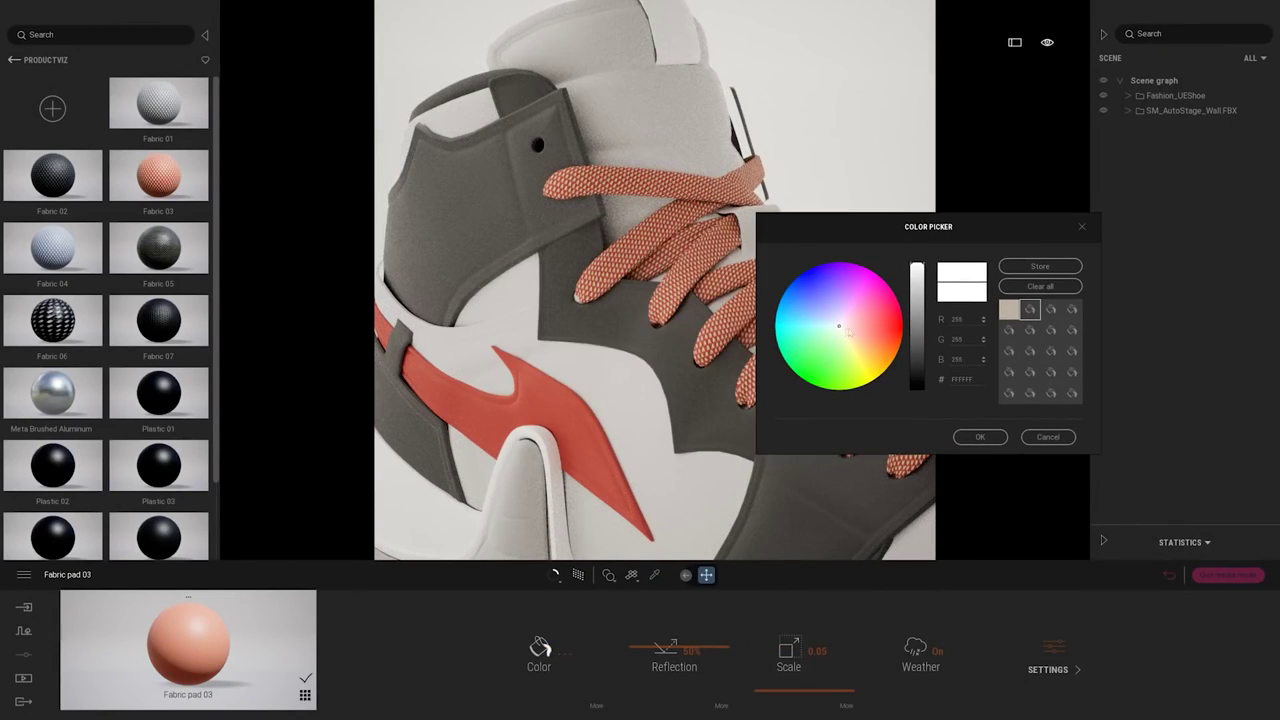
{"action": "left_click", "coordinate": [851, 327]}
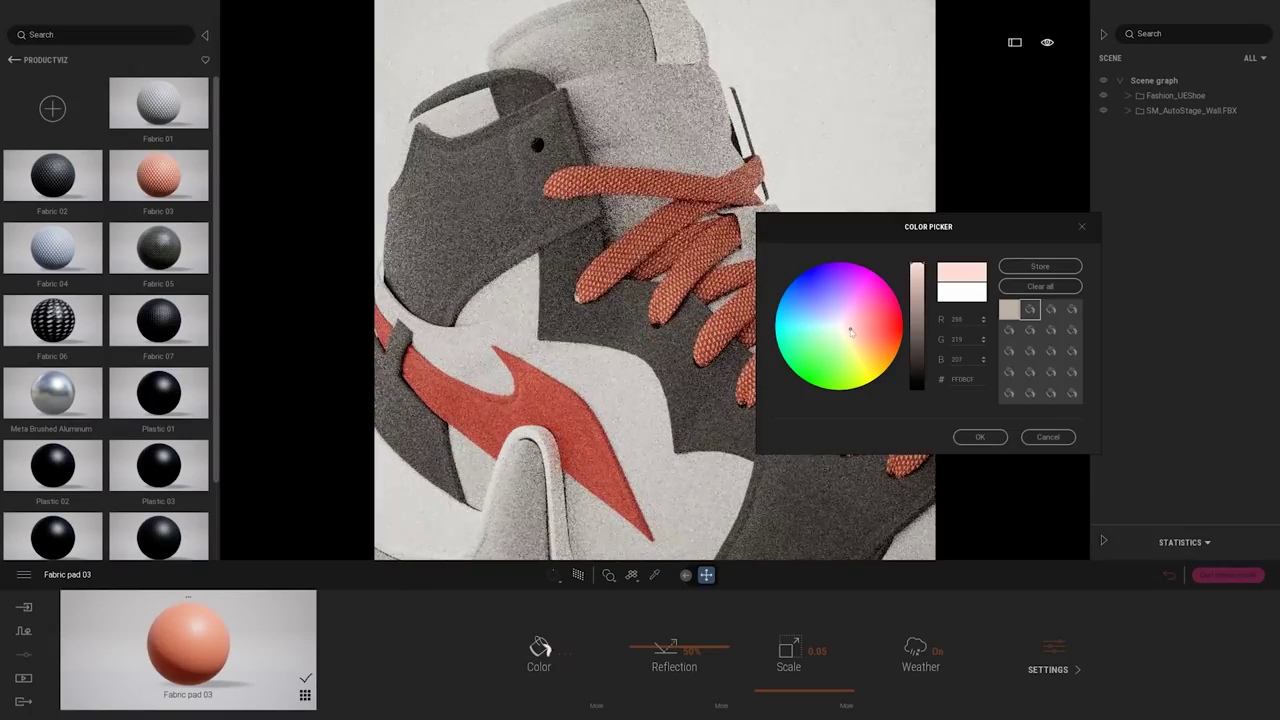
{"action": "left_click", "coordinate": [981, 437]}
Apply the Plastic Grain material to the shoe's grey midsole and frame it in close-up.
{"action": "scroll", "coordinate": [694, 297], "scroll_direction": "down", "scroll_amount": 3}
{"action": "middle_click_drag", "start_coordinate": [697, 430], "coordinate": [727, 304]}
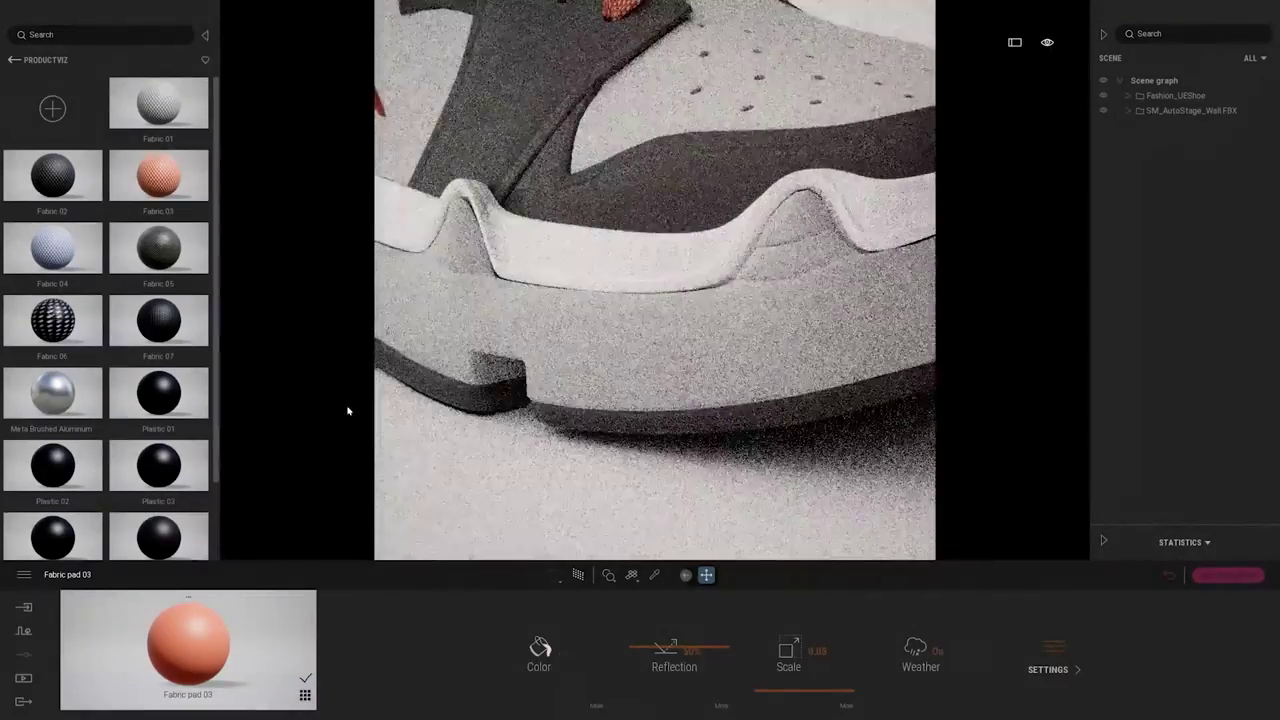
{"action": "scroll", "coordinate": [158, 380], "scroll_direction": "down", "scroll_amount": 2}
{"action": "left_click_drag", "start_coordinate": [323, 460], "coordinate": [672, 331]}
{"action": "middle_click_drag", "start_coordinate": [731, 379], "coordinate": [850, 460]}
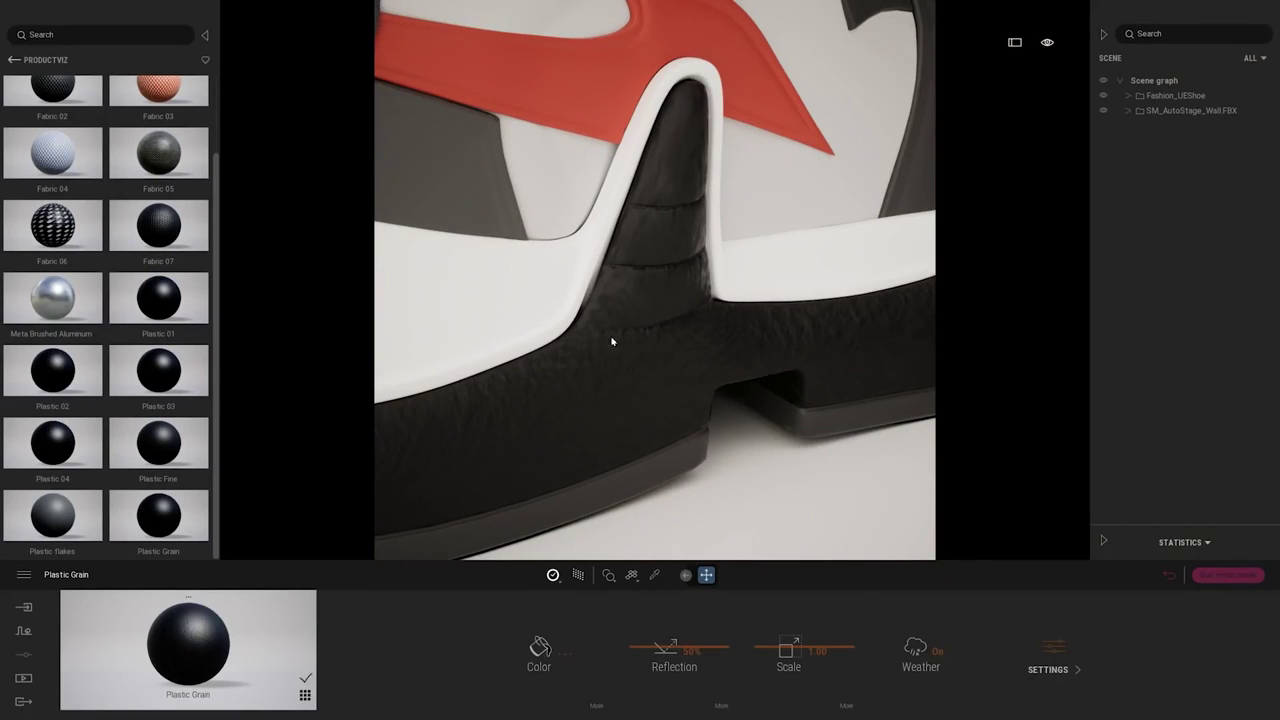
Switch the texture projection to spherical UVs and reapply the Plastic Grain material to the black midsole.
{"action": "key", "text": "a"}
{"action": "key", "text": "s"}
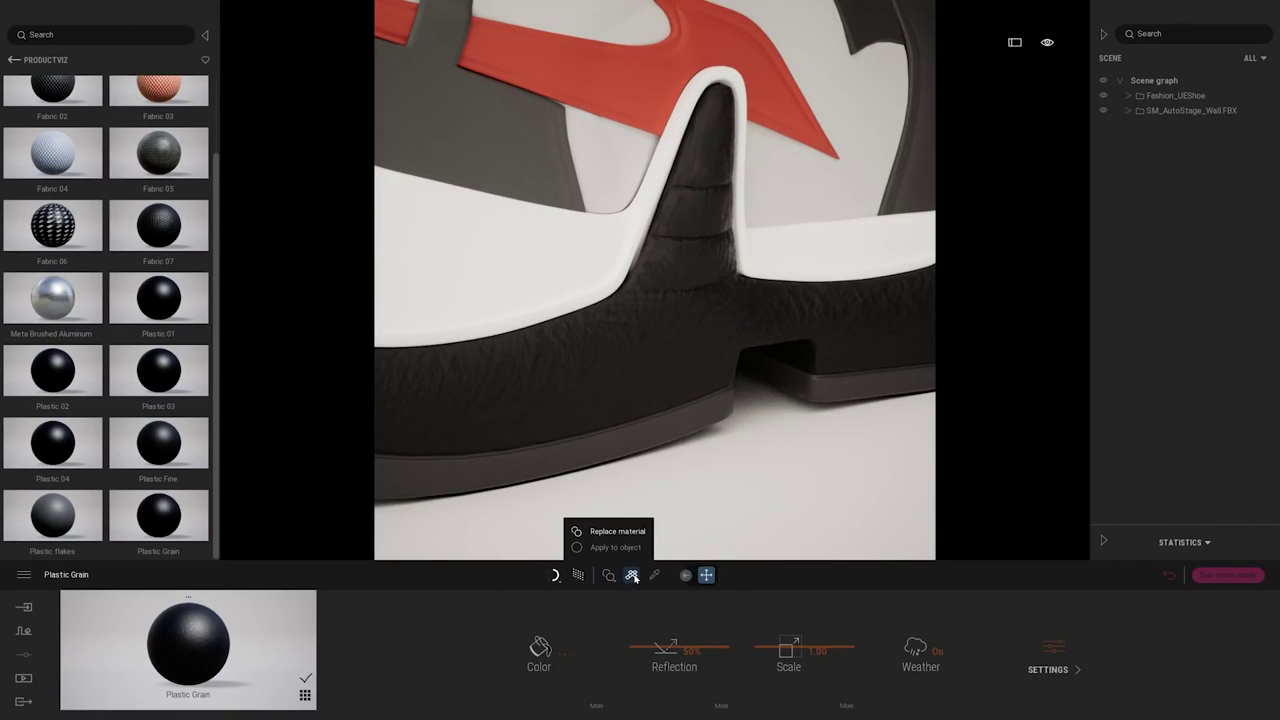
{"action": "mouse_move", "coordinate": [632, 576]}
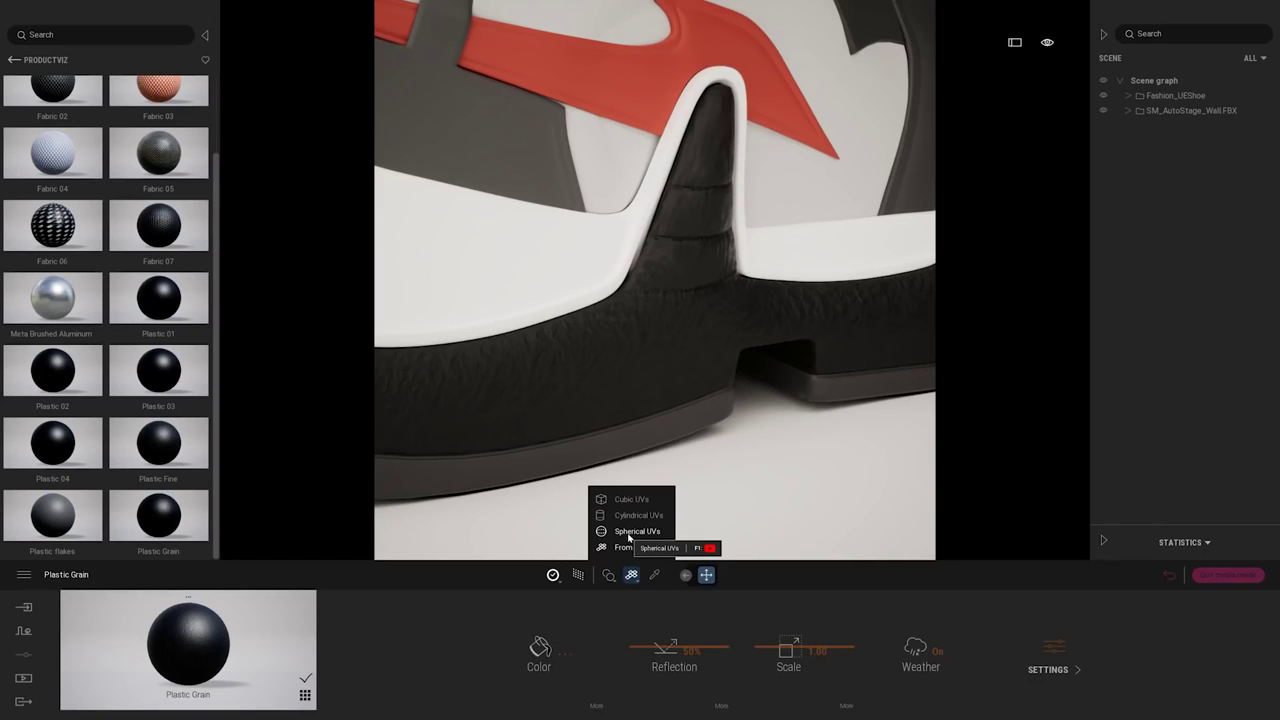
{"action": "left_click", "coordinate": [629, 532]}
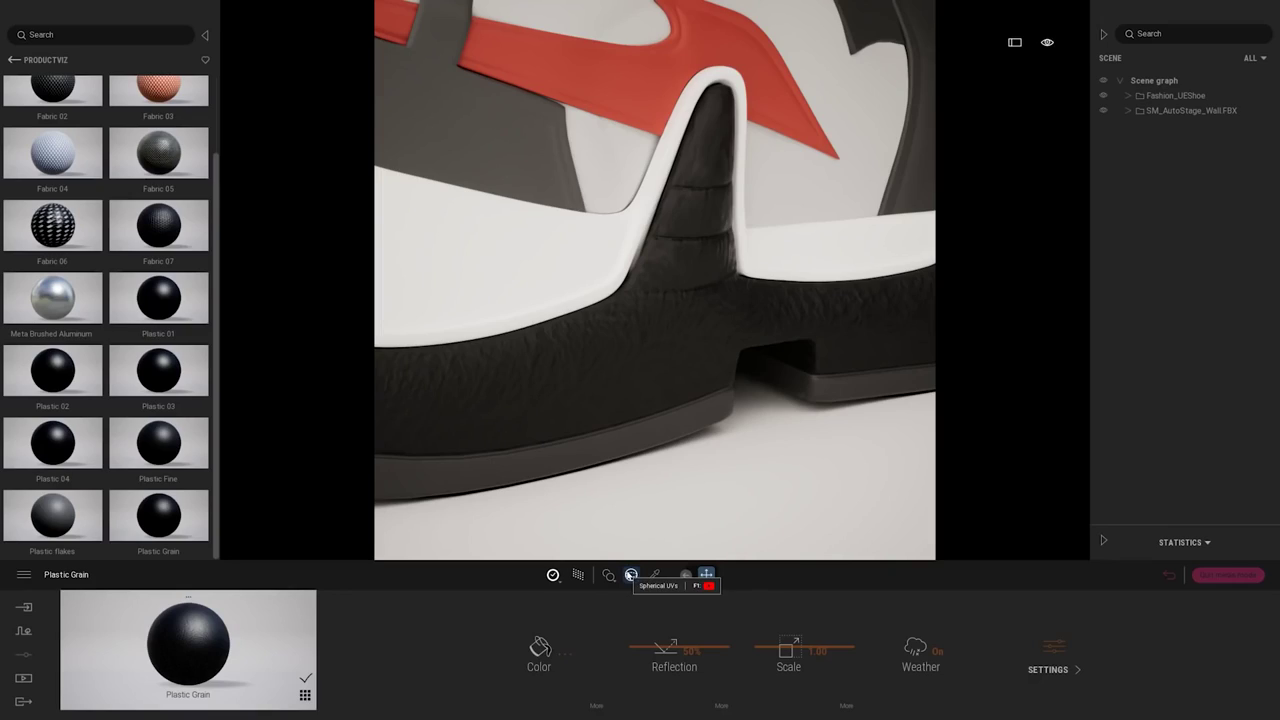
{"action": "mouse_move", "coordinate": [650, 300]}
{"action": "middle_mouse_down"}
{"action": "mouse_move", "coordinate": [564, 350]}
{"action": "mouse_move", "coordinate": [558, 370]}
{"action": "middle_mouse_up"}
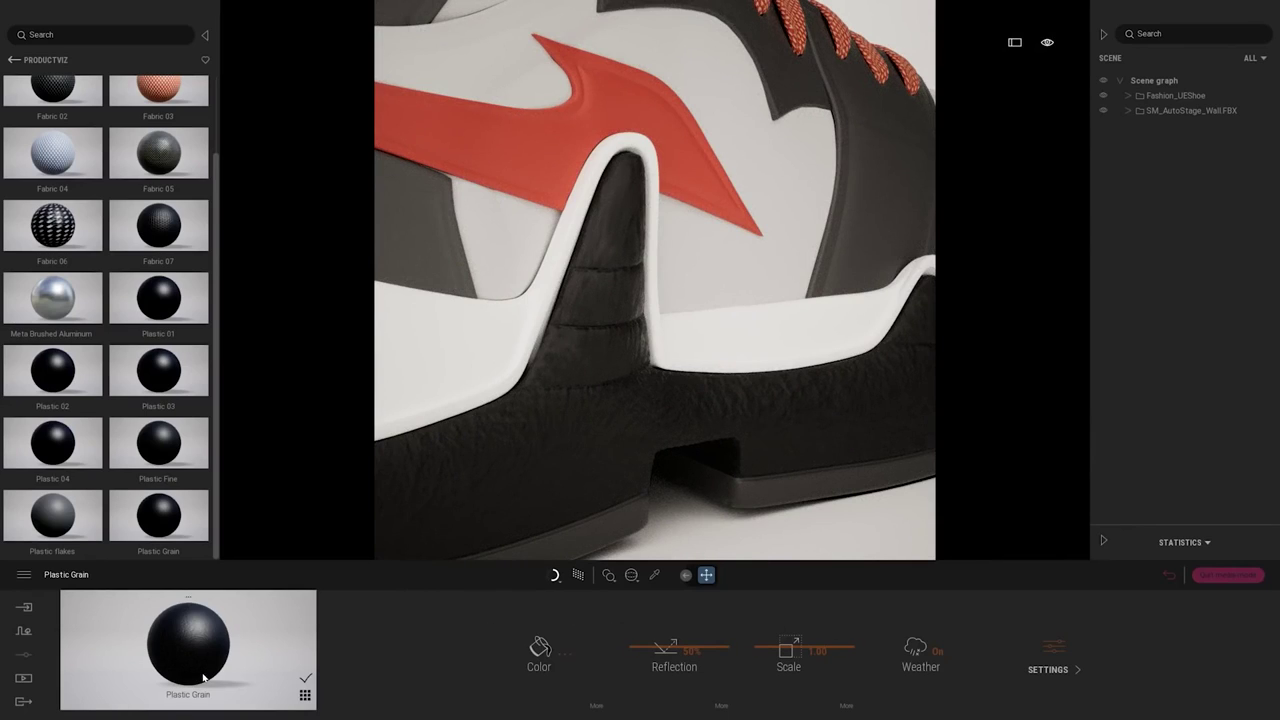
{"action": "left_click_drag", "start_coordinate": [174, 647], "coordinate": [586, 447]}
Adjust the Plastic Grain texture scale on the midsole to slightly below 1.00.
{"action": "left_click", "coordinate": [781, 641]}
{"action": "middle_click_drag", "start_coordinate": [752, 400], "coordinate": [850, 418], "text": "shift"}
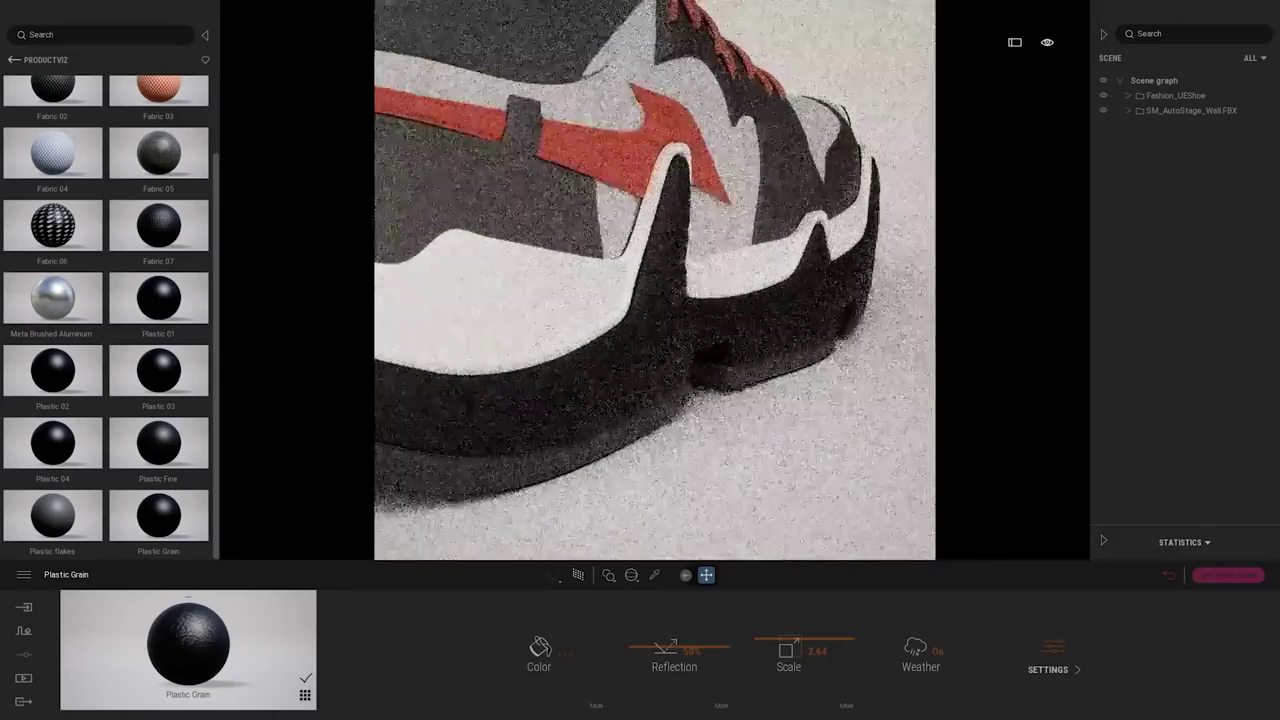
{"action": "left_click_drag", "start_coordinate": [777, 646], "coordinate": [786, 667]}
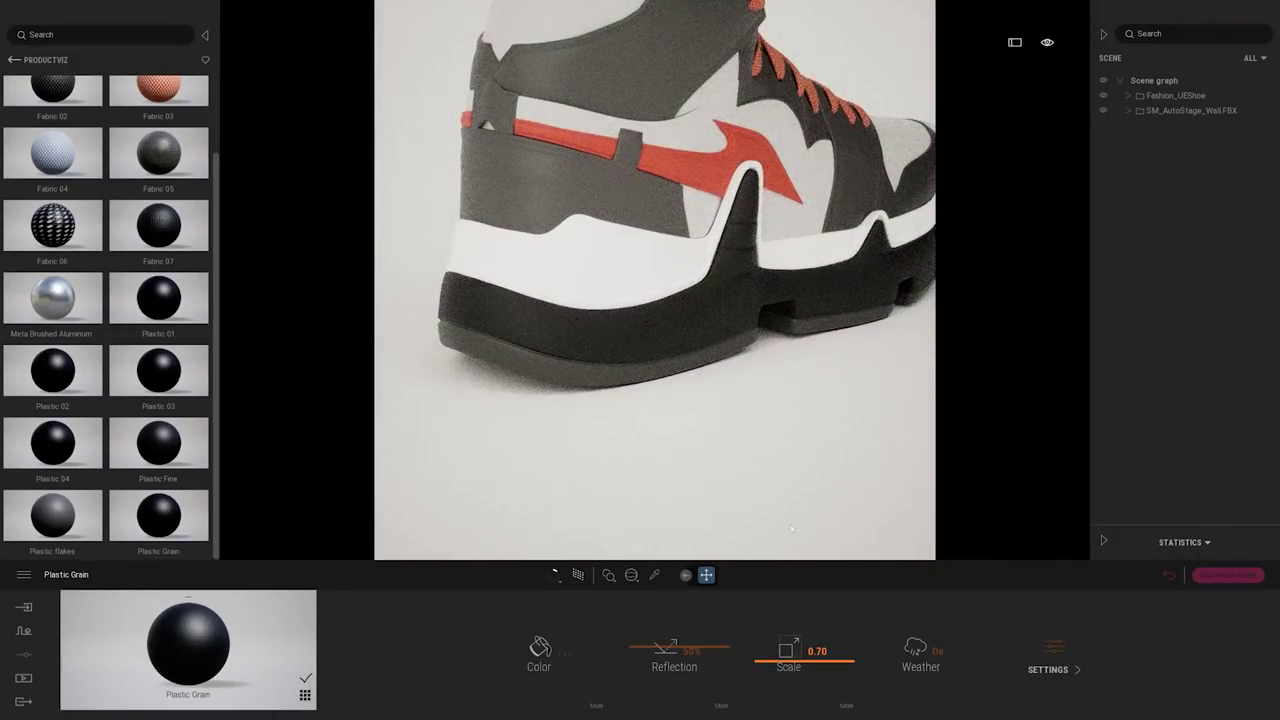
{"action": "scroll", "coordinate": [785, 350], "scroll_direction": "up", "scroll_amount": 5}
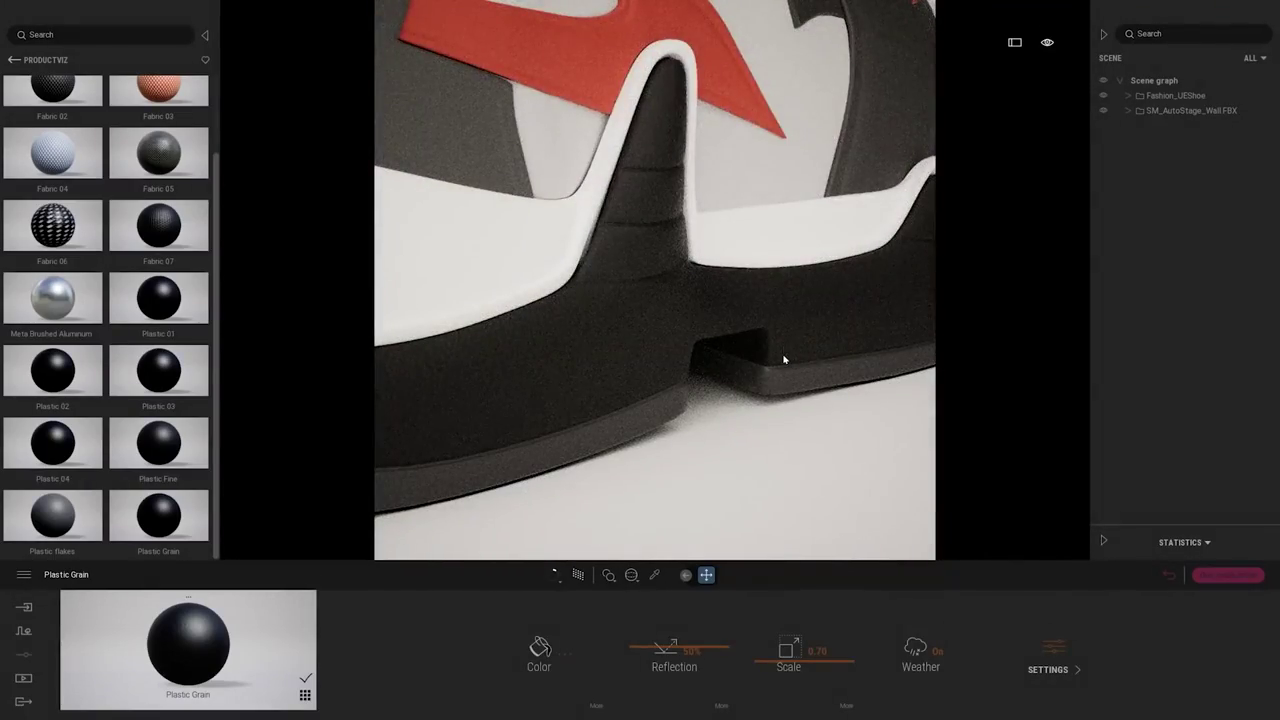
{"action": "left_click_drag", "start_coordinate": [788, 652], "coordinate": [790, 656]}
{"action": "middle_click_drag", "start_coordinate": [771, 337], "coordinate": [686, 350], "text": "shift"}
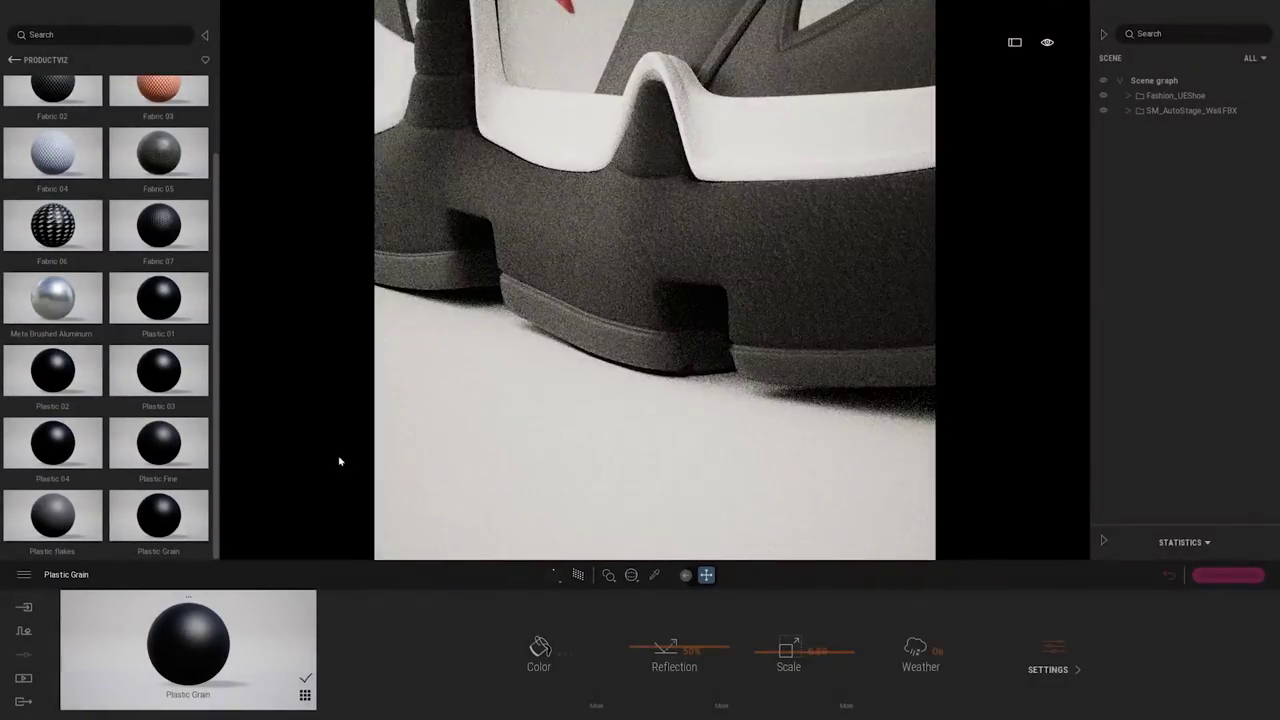
Apply the Plastic Fine material to the outsole strip under the midsole and colour it dark grey (#474747).
{"action": "left_click_drag", "start_coordinate": [163, 457], "coordinate": [647, 346]}
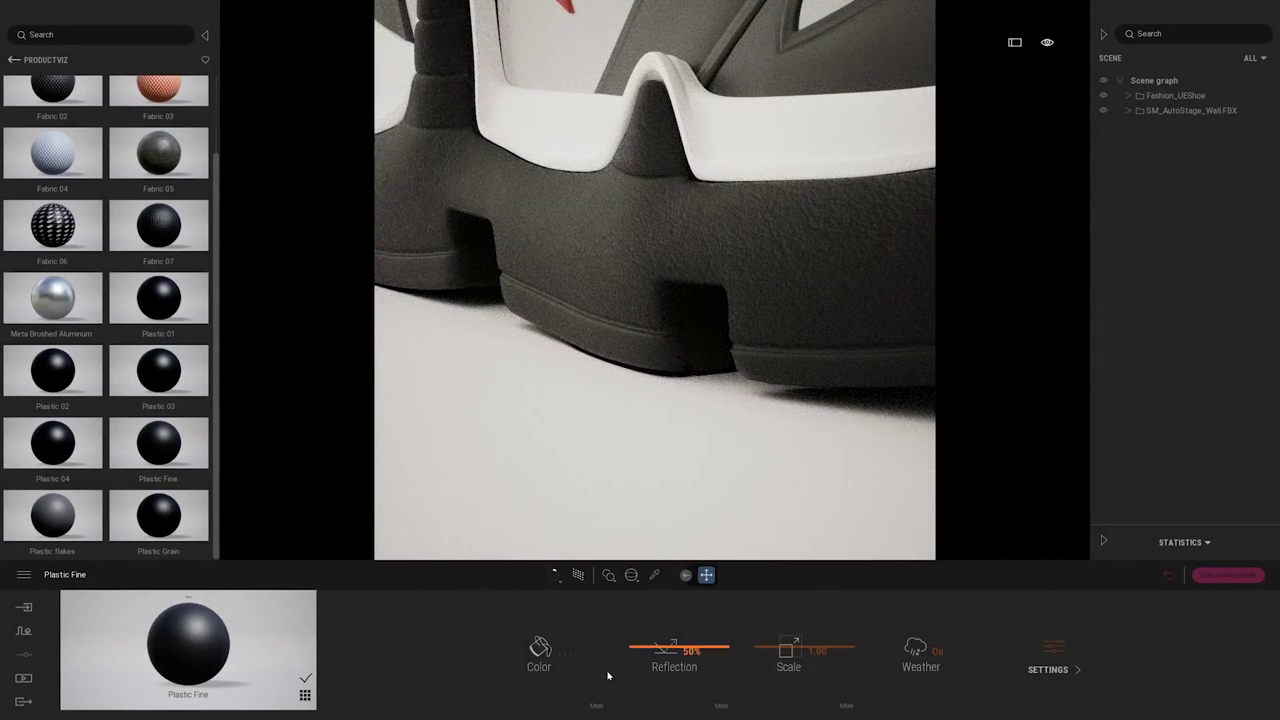
{"action": "left_click", "coordinate": [541, 653]}
{"action": "left_click_drag", "start_coordinate": [517, 251], "coordinate": [813, 202]}
{"action": "left_click_drag", "start_coordinate": [930, 358], "coordinate": [930, 322]}
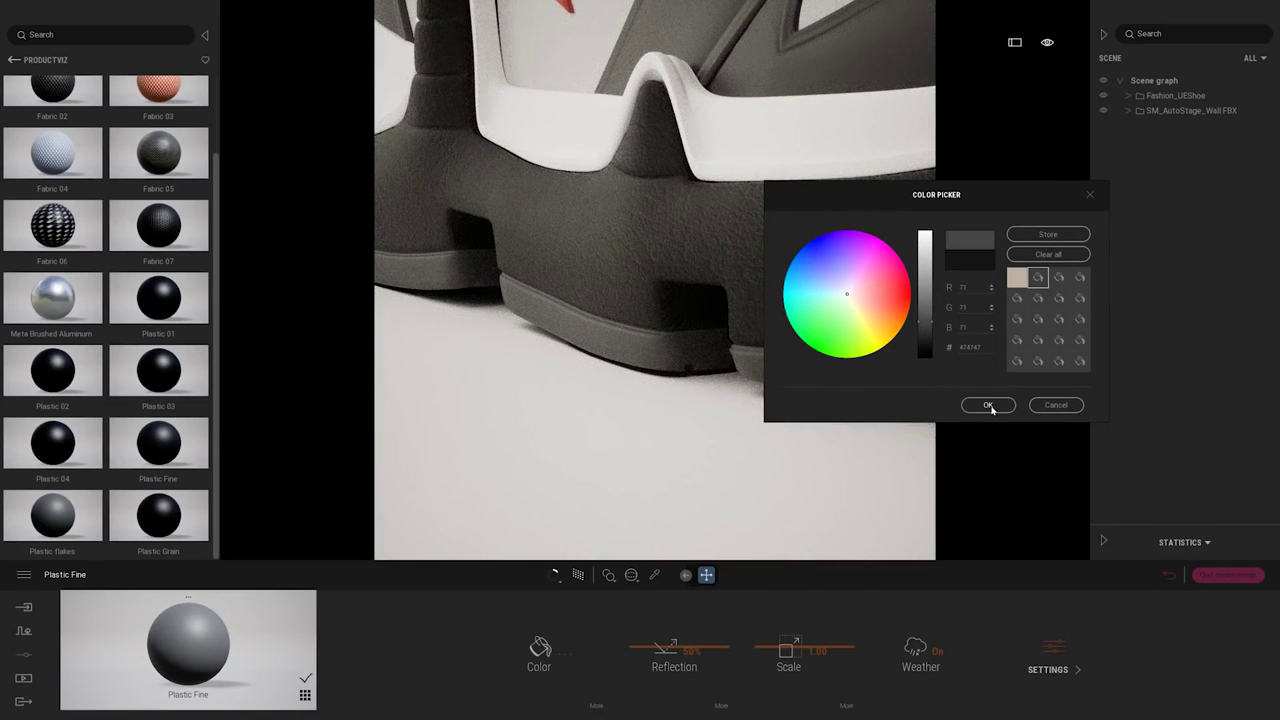
{"action": "left_click", "coordinate": [987, 405]}
Return the texture projection to the object's own UVs and apply Plastic 01 to the white trim above the midsole.
{"action": "left_click", "coordinate": [631, 575]}
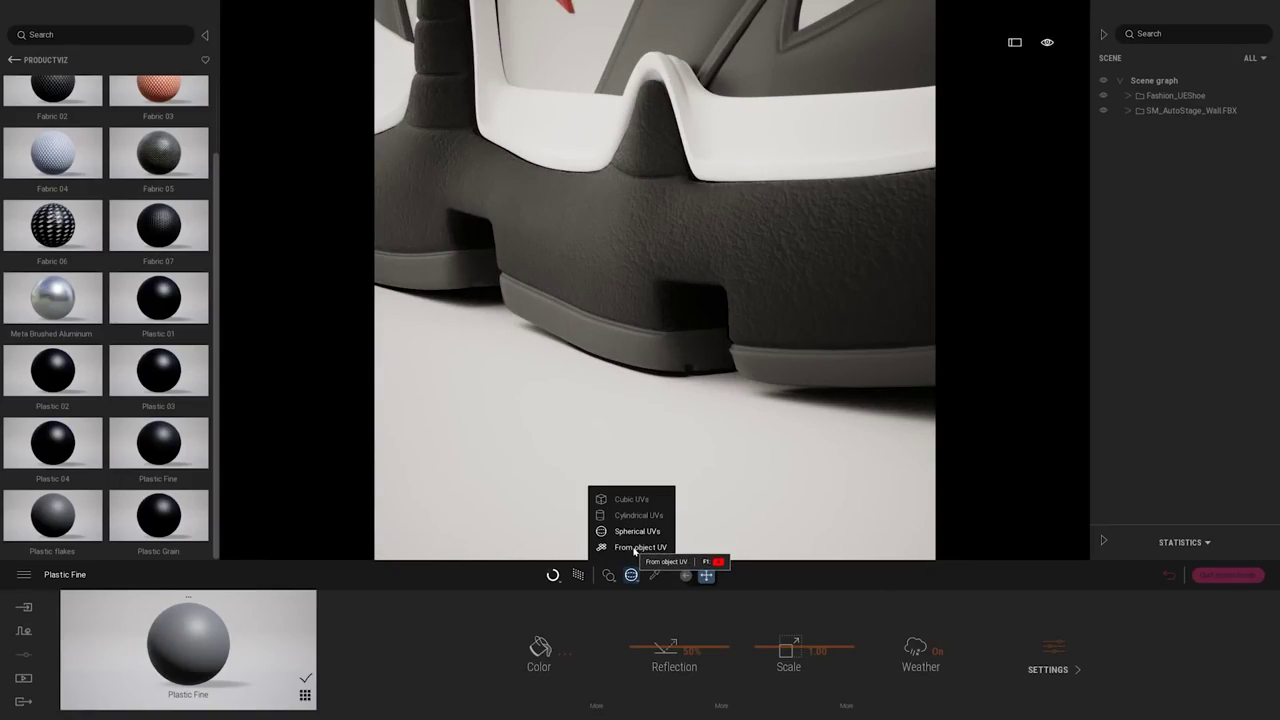
{"action": "left_click", "coordinate": [635, 548]}
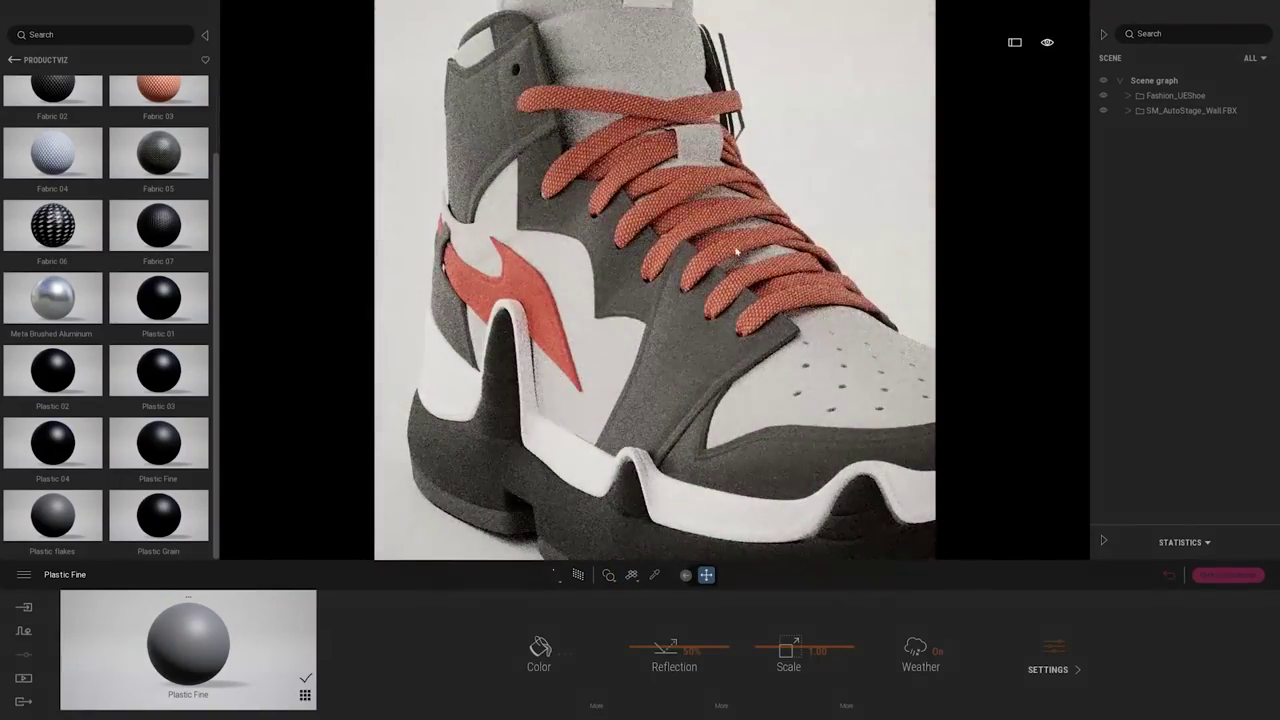
{"action": "middle_click_drag", "start_coordinate": [737, 251], "coordinate": [709, 165]}
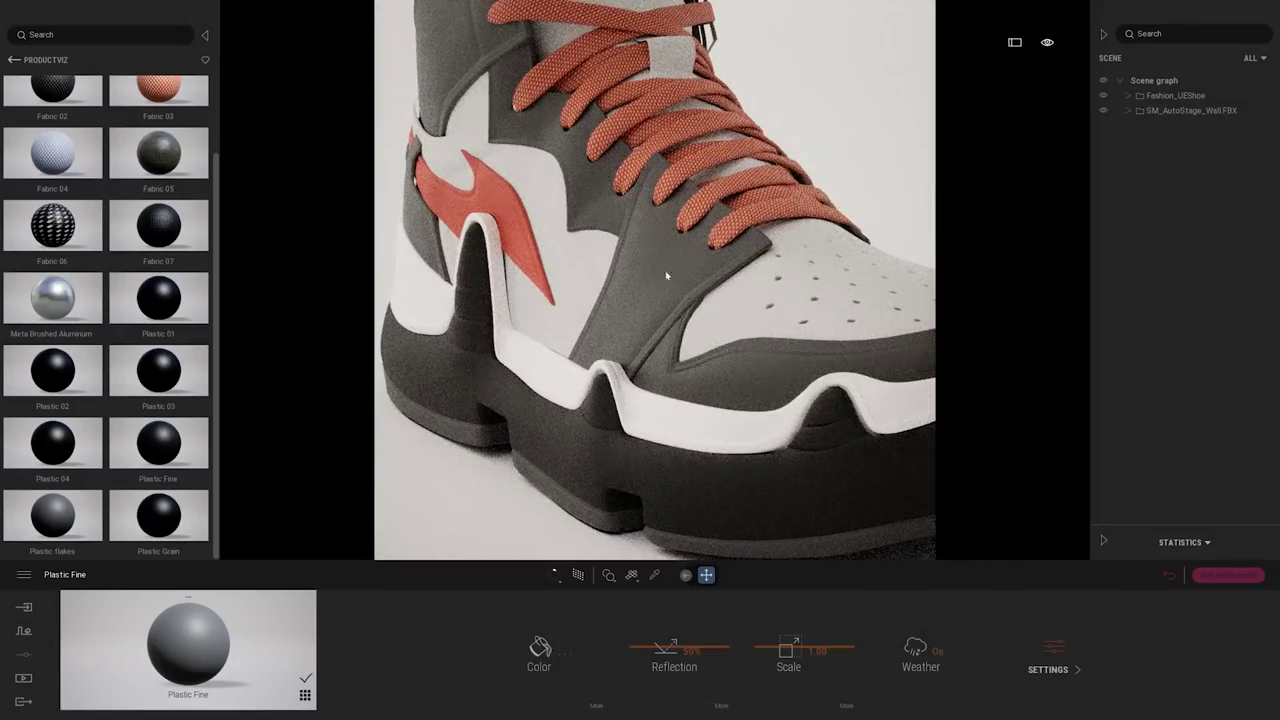
{"action": "left_click_drag", "start_coordinate": [172, 287], "coordinate": [638, 331]}
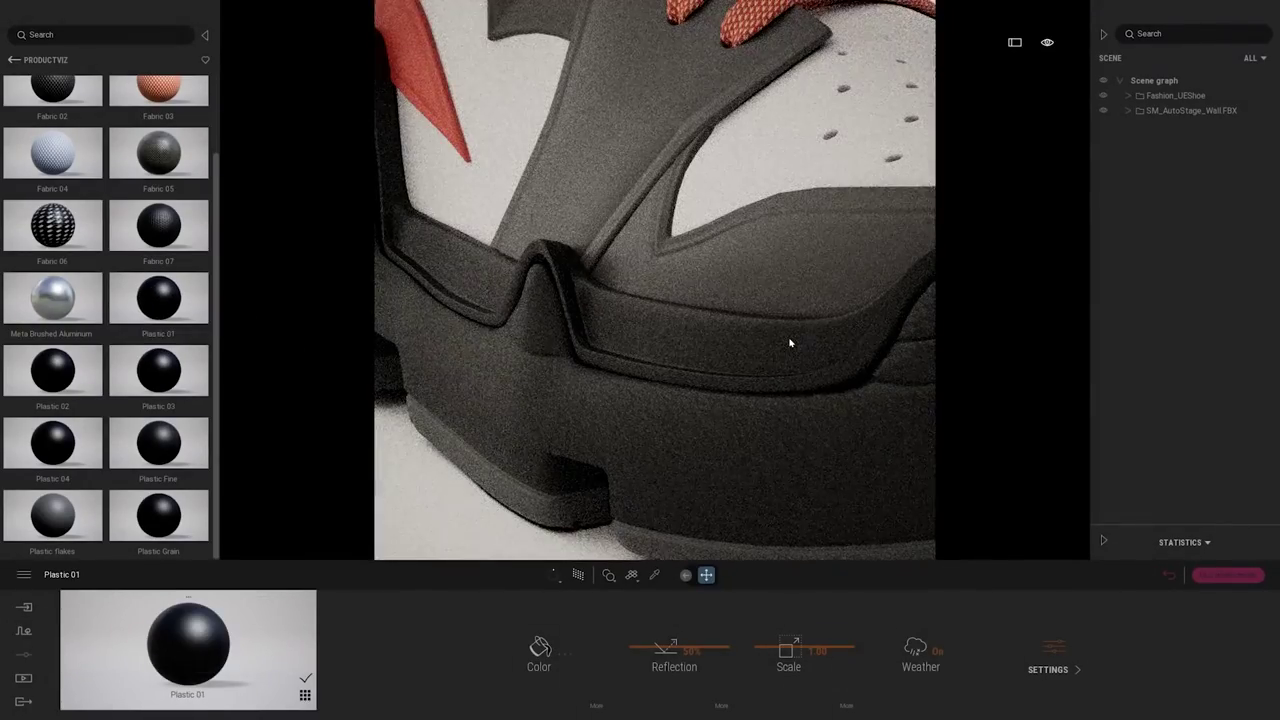
{"action": "middle_click_drag", "start_coordinate": [789, 343], "coordinate": [642, 343], "text": "shift"}
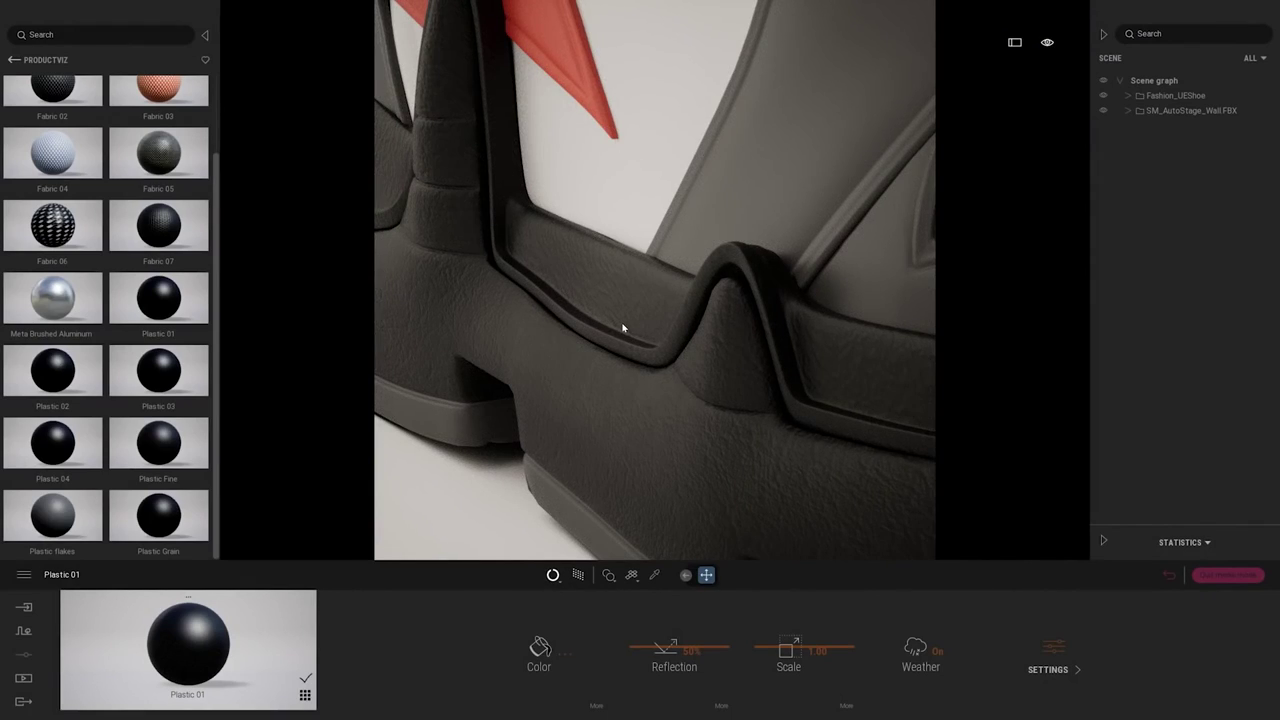
Set the sole trim's Plastic 01 material to 0% bump and 89% reflection.
{"action": "left_click", "coordinate": [1051, 655]}
{"action": "left_click", "coordinate": [537, 613]}
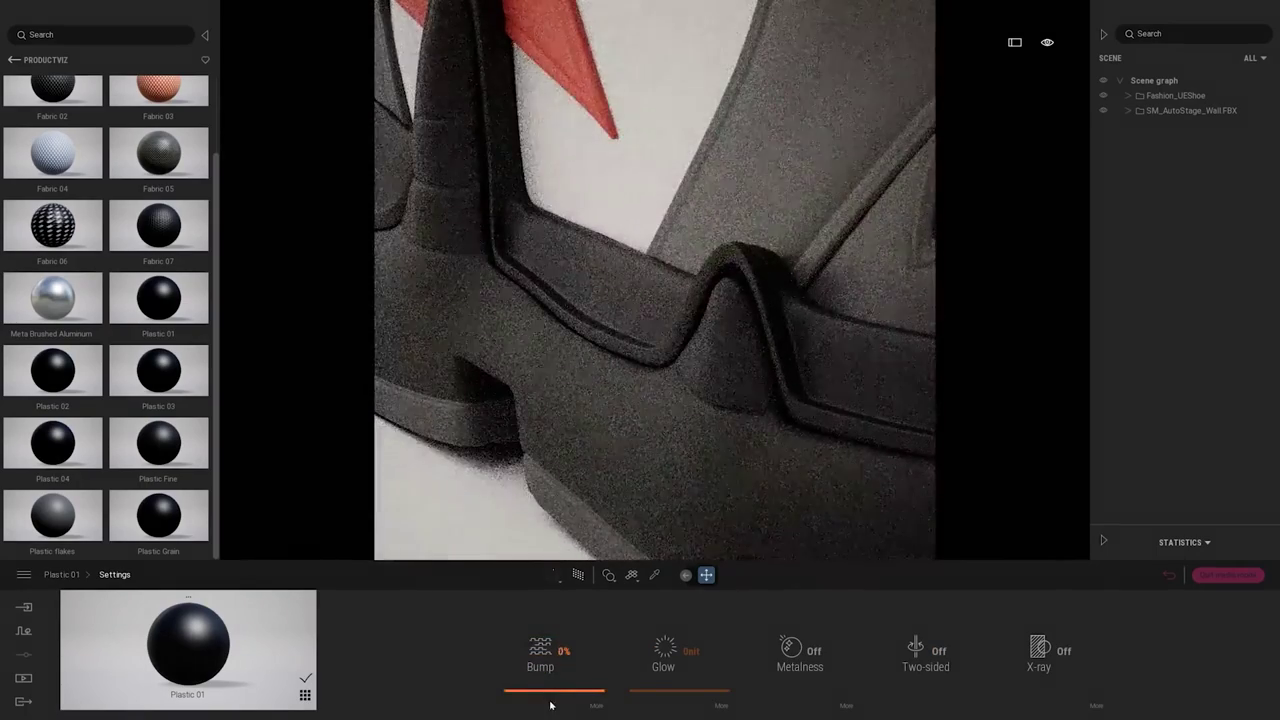
{"action": "left_click", "coordinate": [61, 574]}
{"action": "left_click", "coordinate": [646, 651]}
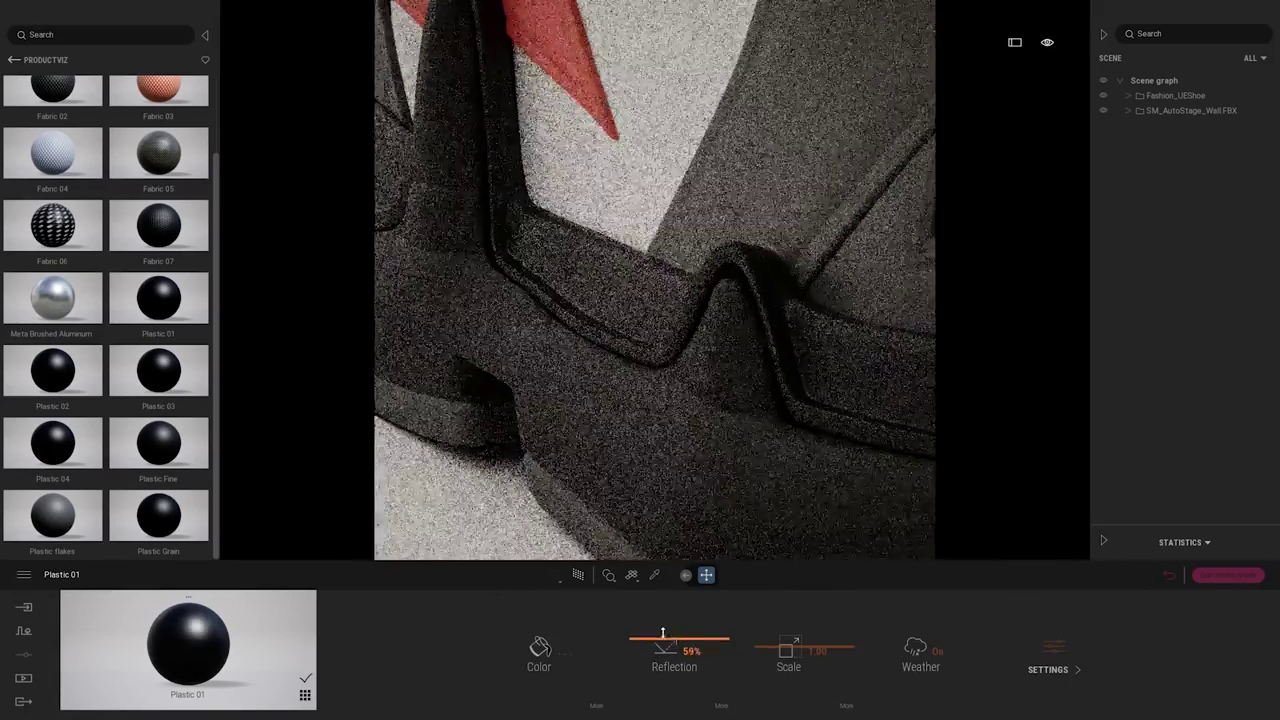
{"action": "left_click_drag", "start_coordinate": [661, 611], "coordinate": [661, 612]}
{"action": "scroll", "coordinate": [771, 345], "scroll_direction": "down", "scroll_amount": 6}
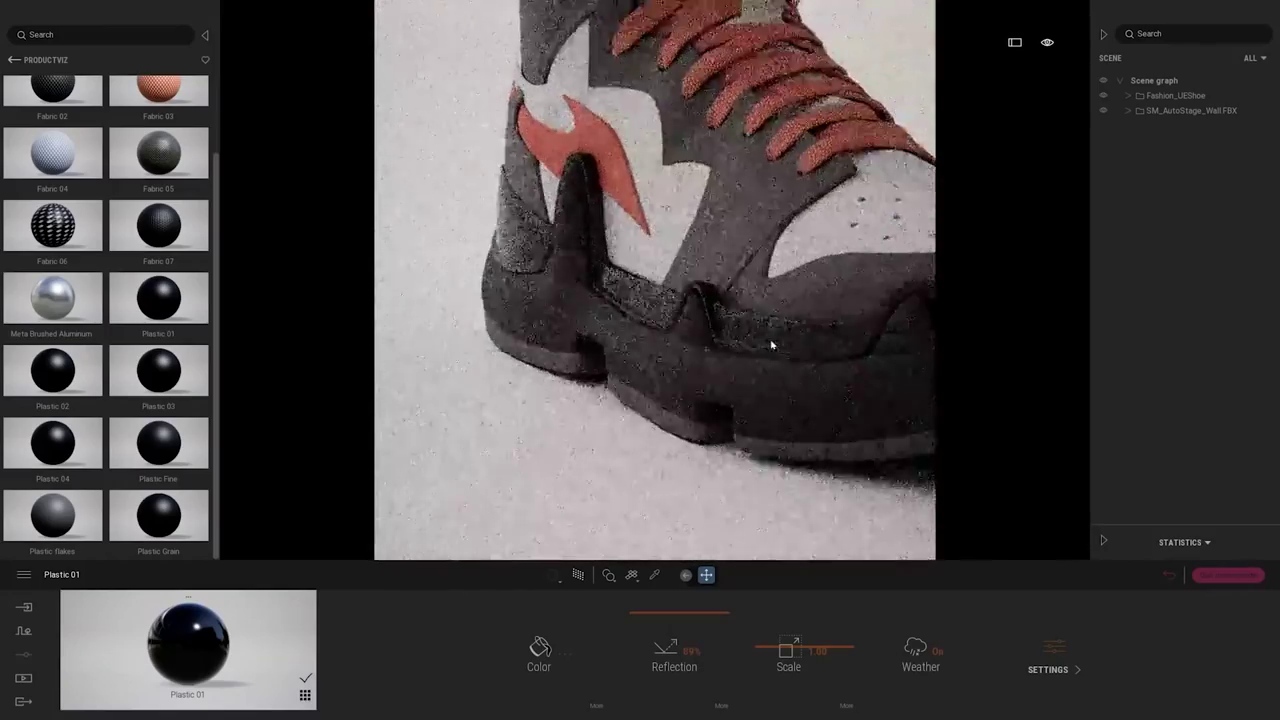
Apply the Plastic flakes material to the grey panel below the front laces, toggle its metalness and set reflection to 56%.
{"action": "scroll", "coordinate": [771, 345], "scroll_direction": "up", "scroll_amount": 5}
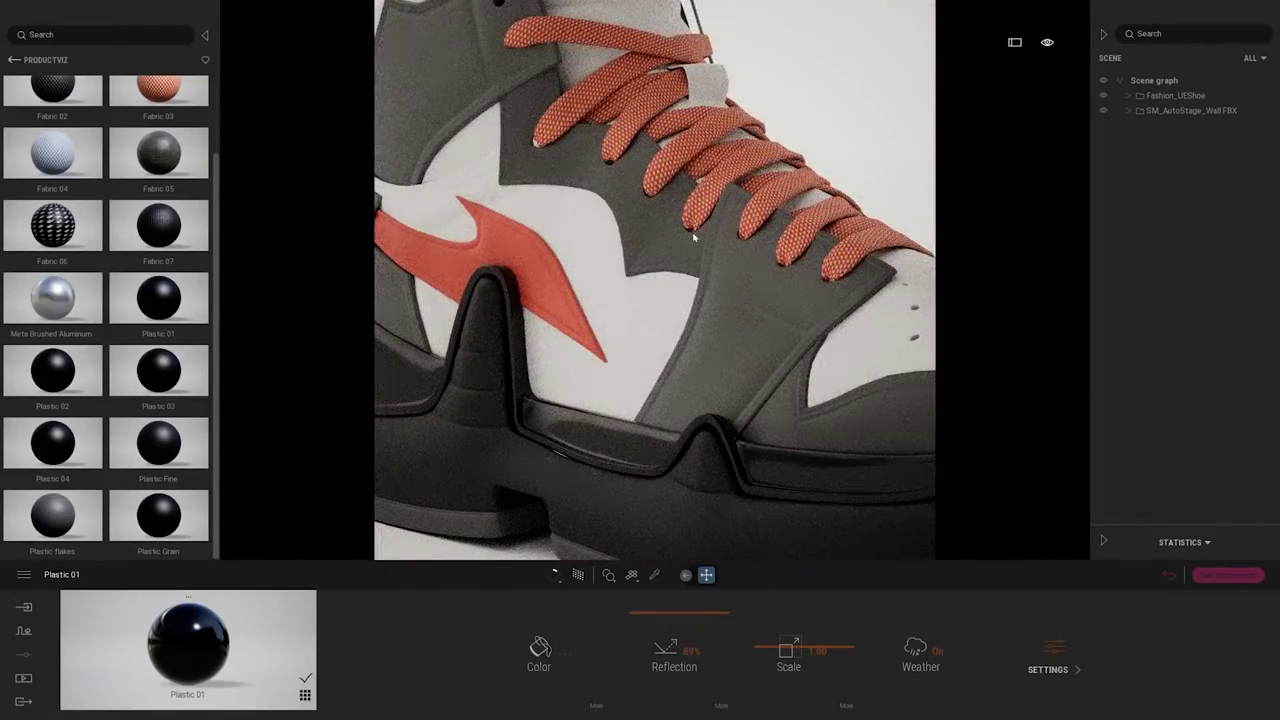
{"action": "scroll", "coordinate": [752, 345], "scroll_direction": "up", "scroll_amount": 5}
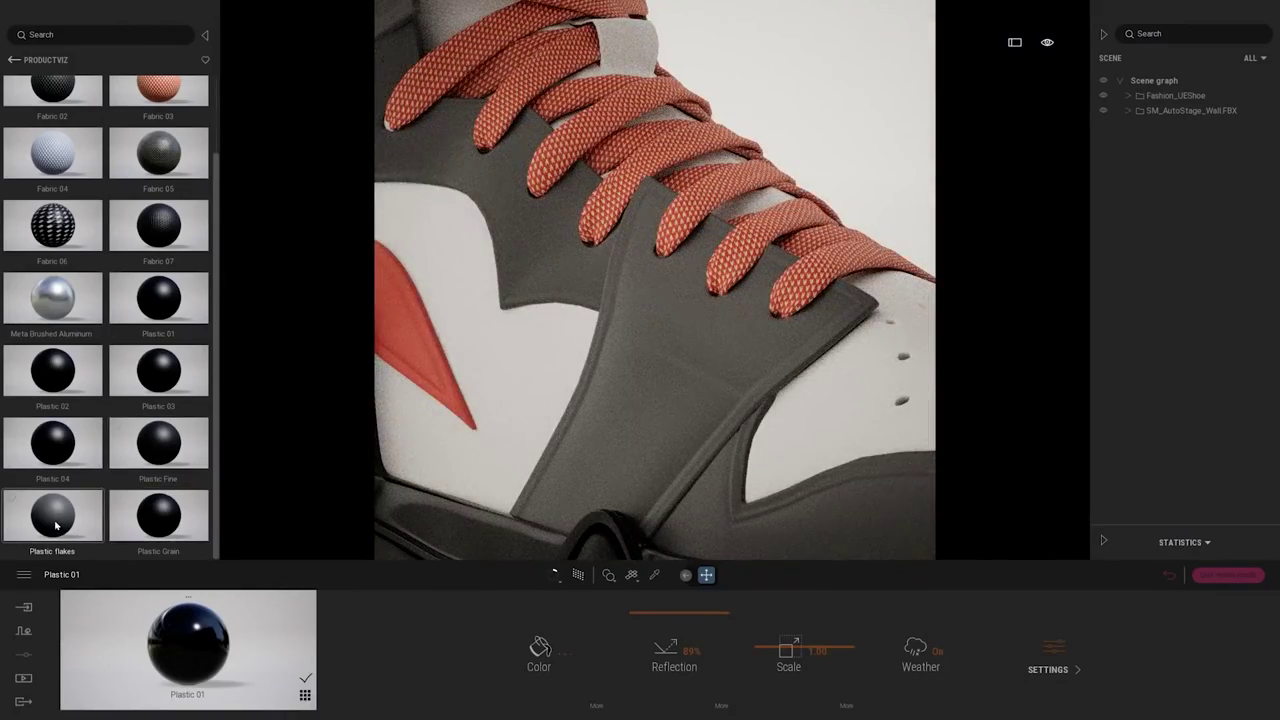
{"action": "left_click_drag", "start_coordinate": [55, 525], "coordinate": [682, 413]}
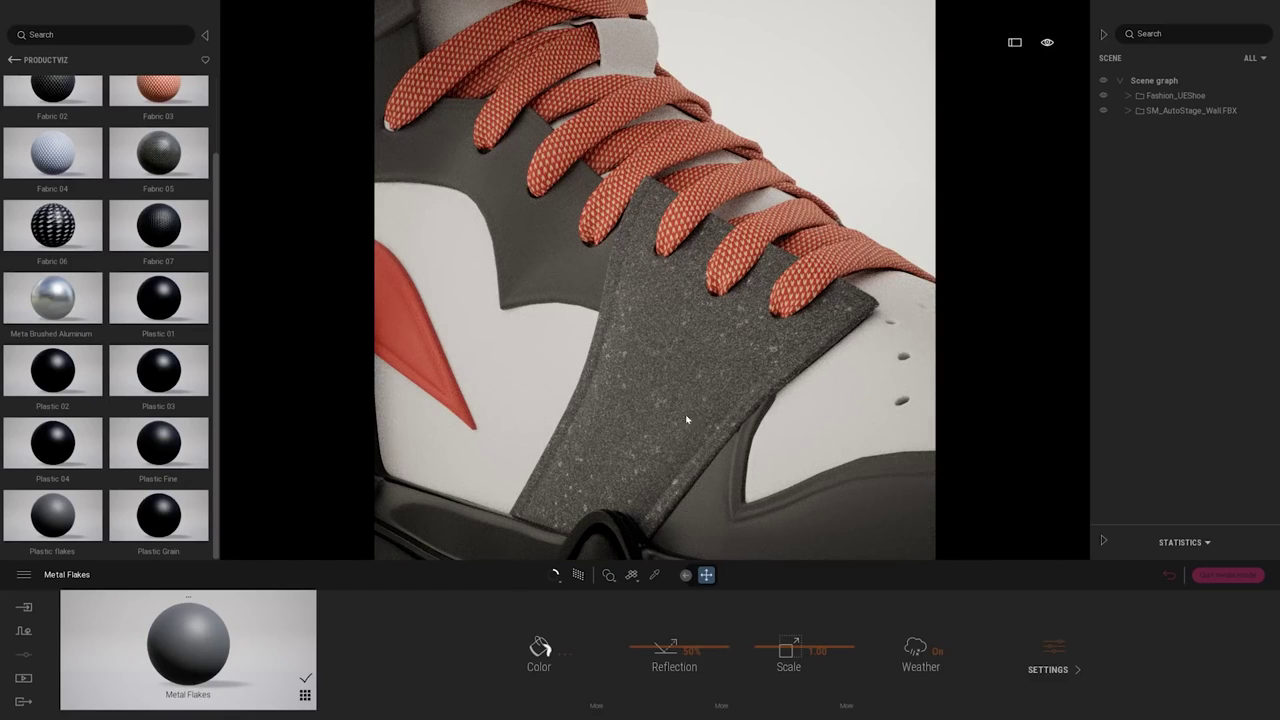
{"action": "left_click", "coordinate": [1055, 645]}
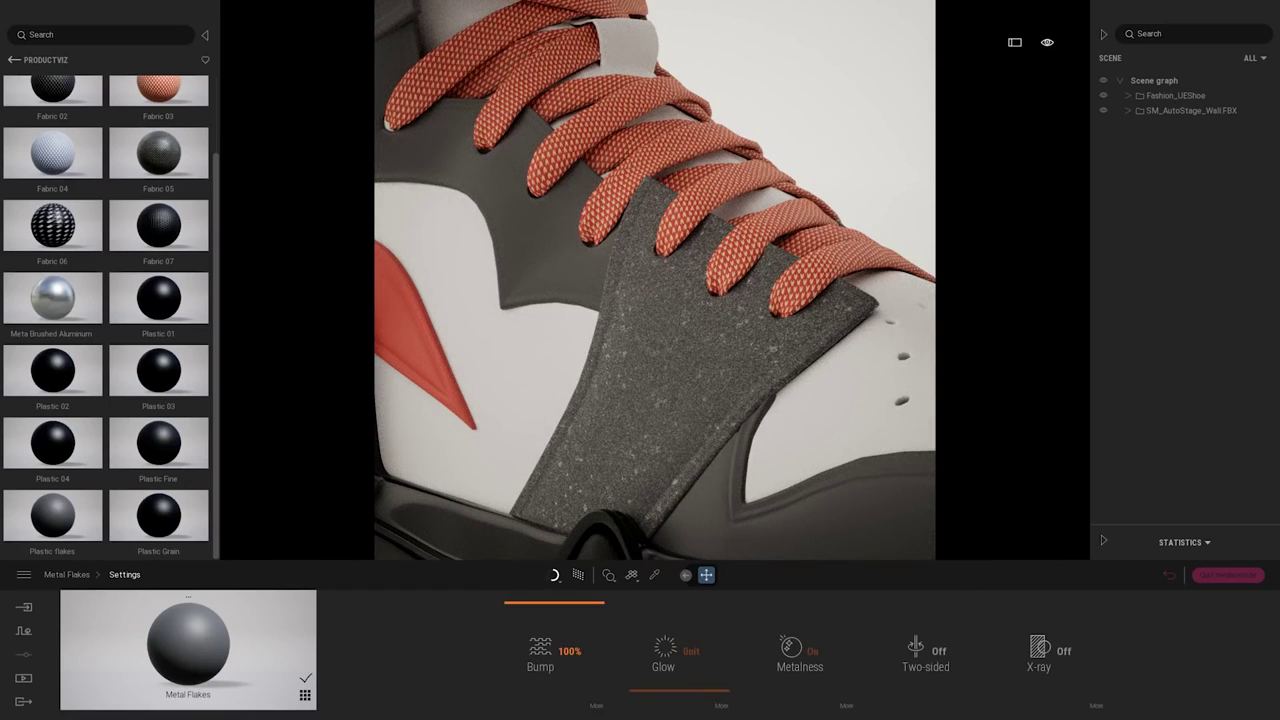
{"action": "left_click", "coordinate": [818, 667]}
{"action": "left_click", "coordinate": [66, 574]}
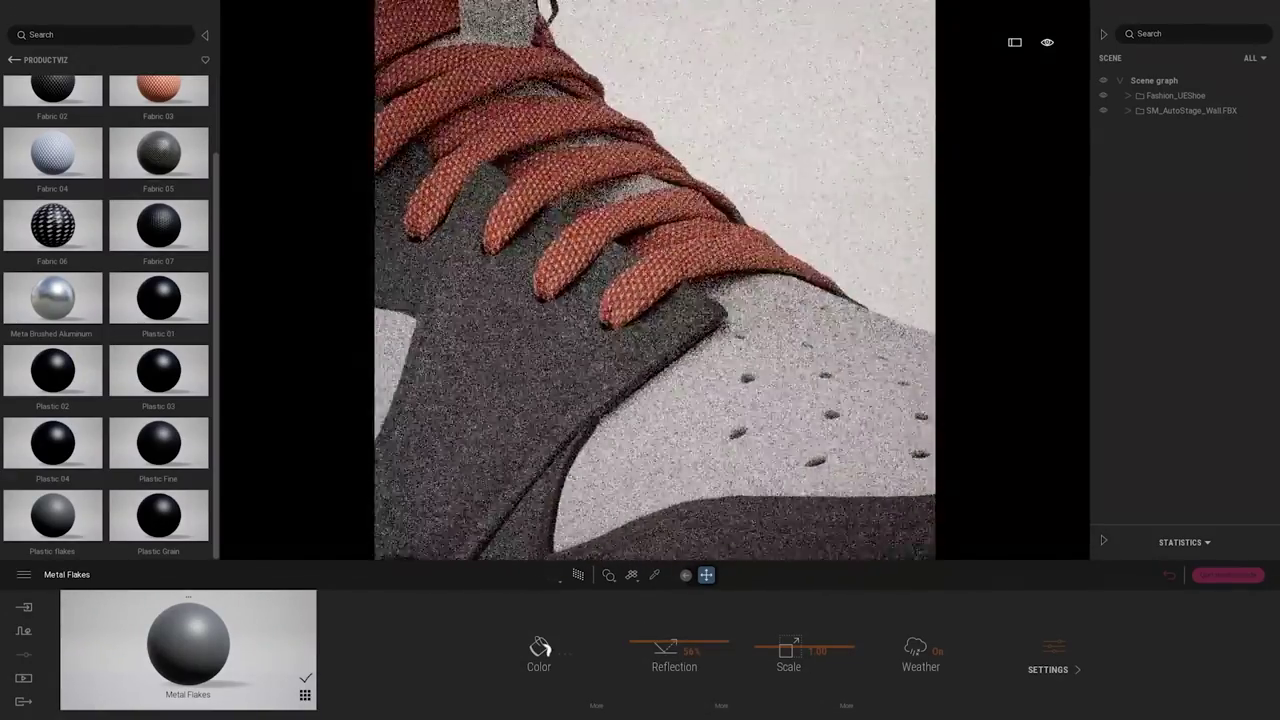
Apply the same Metal Flakes material to the shoe's neighbouring grey overlay panels.
{"action": "left_click_drag", "start_coordinate": [199, 640], "coordinate": [521, 344]}
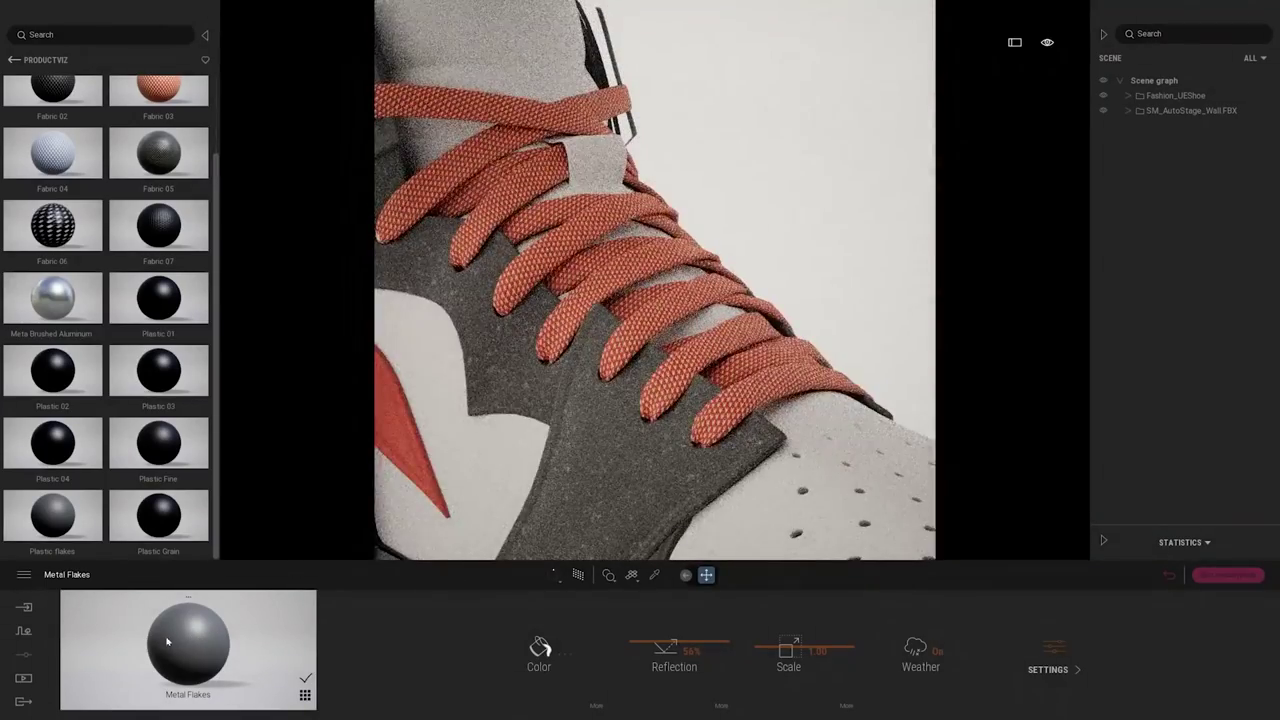
{"action": "left_click_drag", "start_coordinate": [168, 642], "coordinate": [791, 509]}
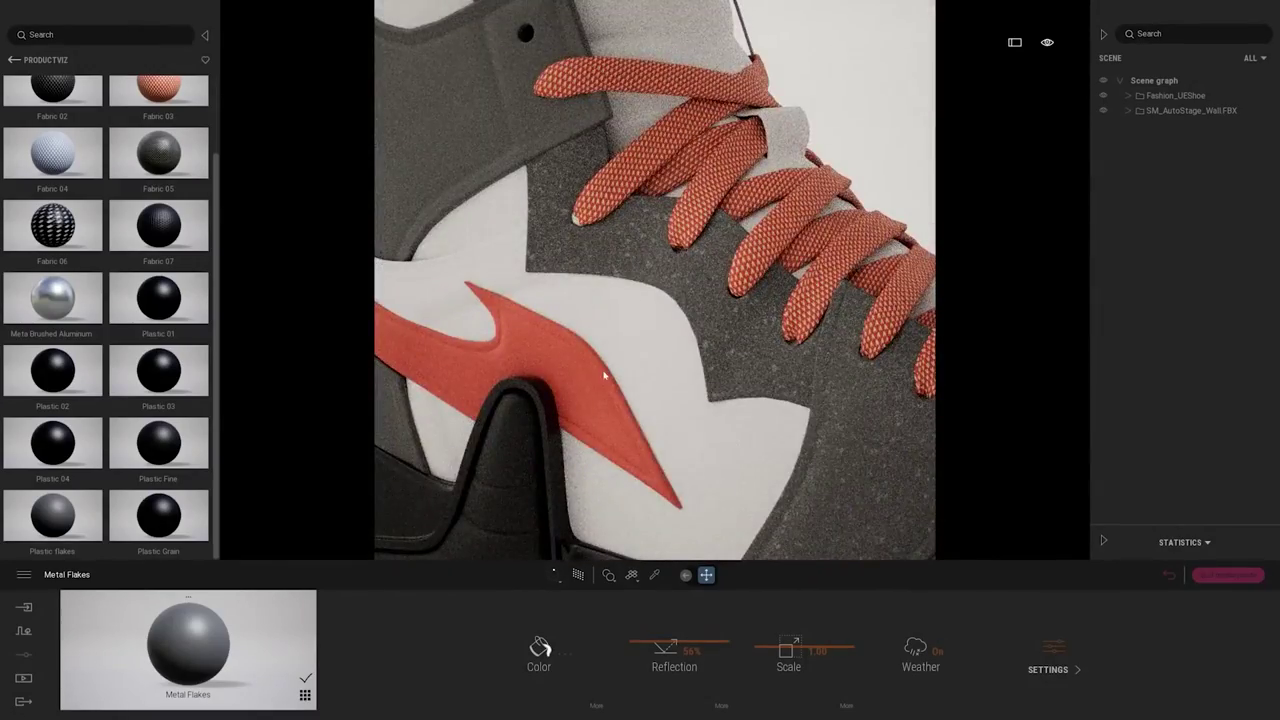
Apply the Fabric 05 material to the white side panel around the red stripe and to the remaining front upper.
{"action": "left_click_drag", "start_coordinate": [155, 154], "coordinate": [704, 374]}
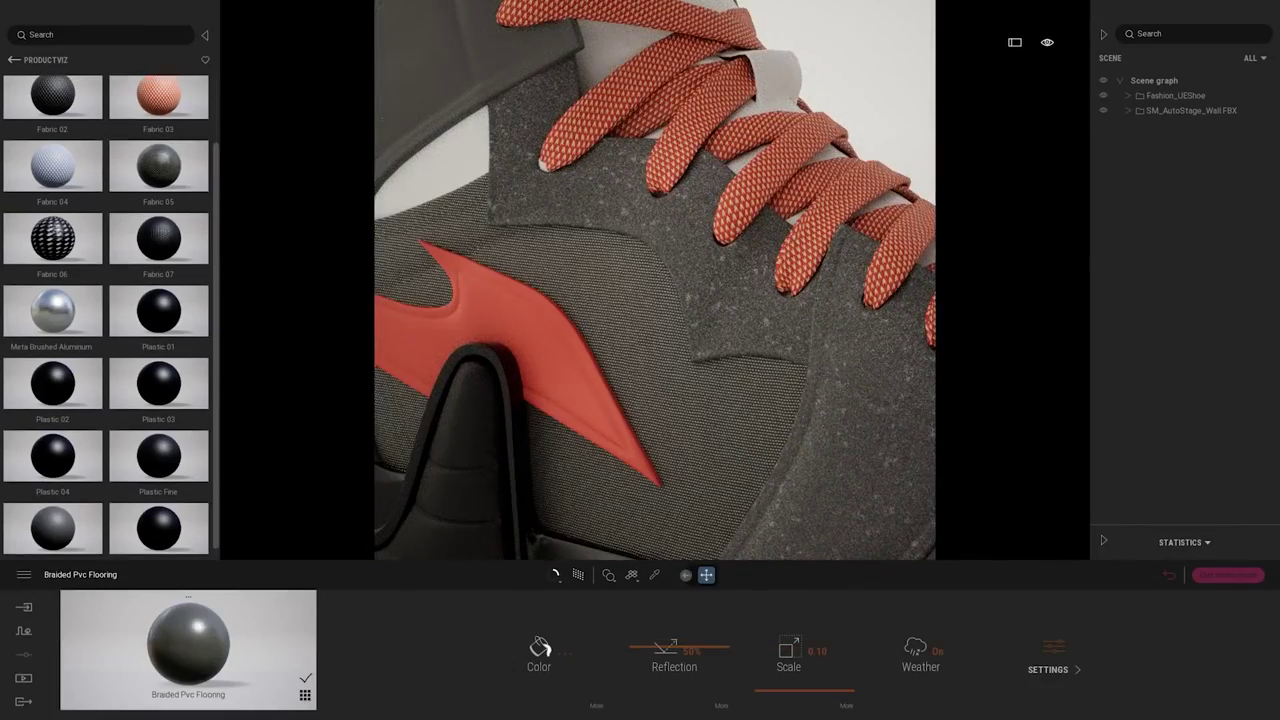
{"action": "scroll", "coordinate": [704, 374], "scroll_direction": "down", "scroll_amount": 3}
{"action": "middle_click_drag", "start_coordinate": [704, 374], "coordinate": [603, 466]}
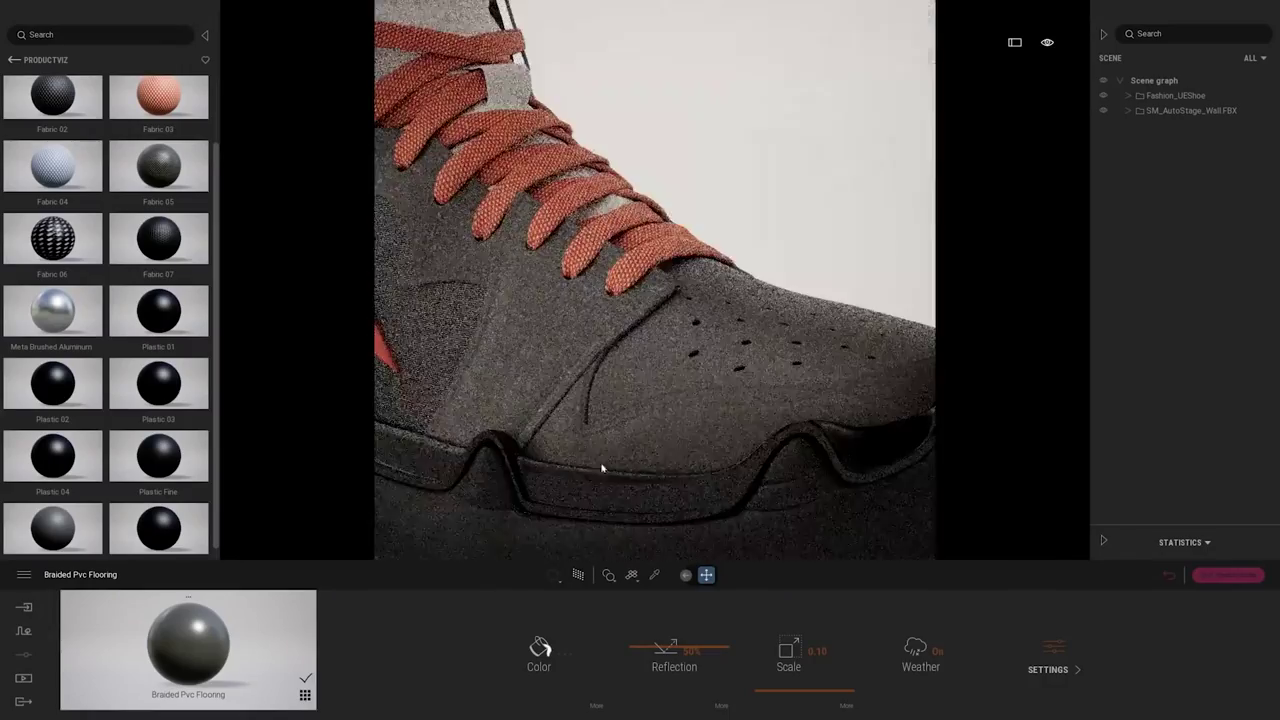
{"action": "left_click_drag", "start_coordinate": [220, 649], "coordinate": [683, 434]}
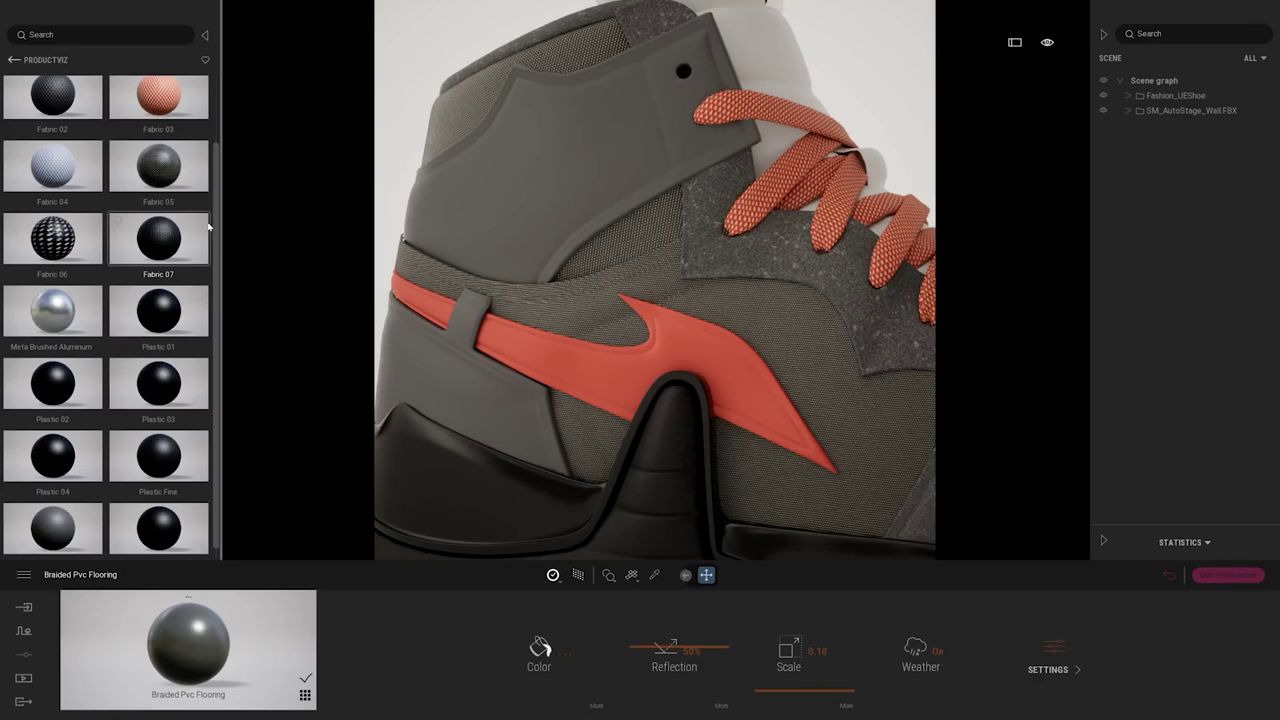
Switch material assignment to Apply to object and apply Fabric 05 to the ankle collar fabric on its own.
{"action": "left_click", "coordinate": [610, 581]}
{"action": "left_click", "coordinate": [601, 550]}
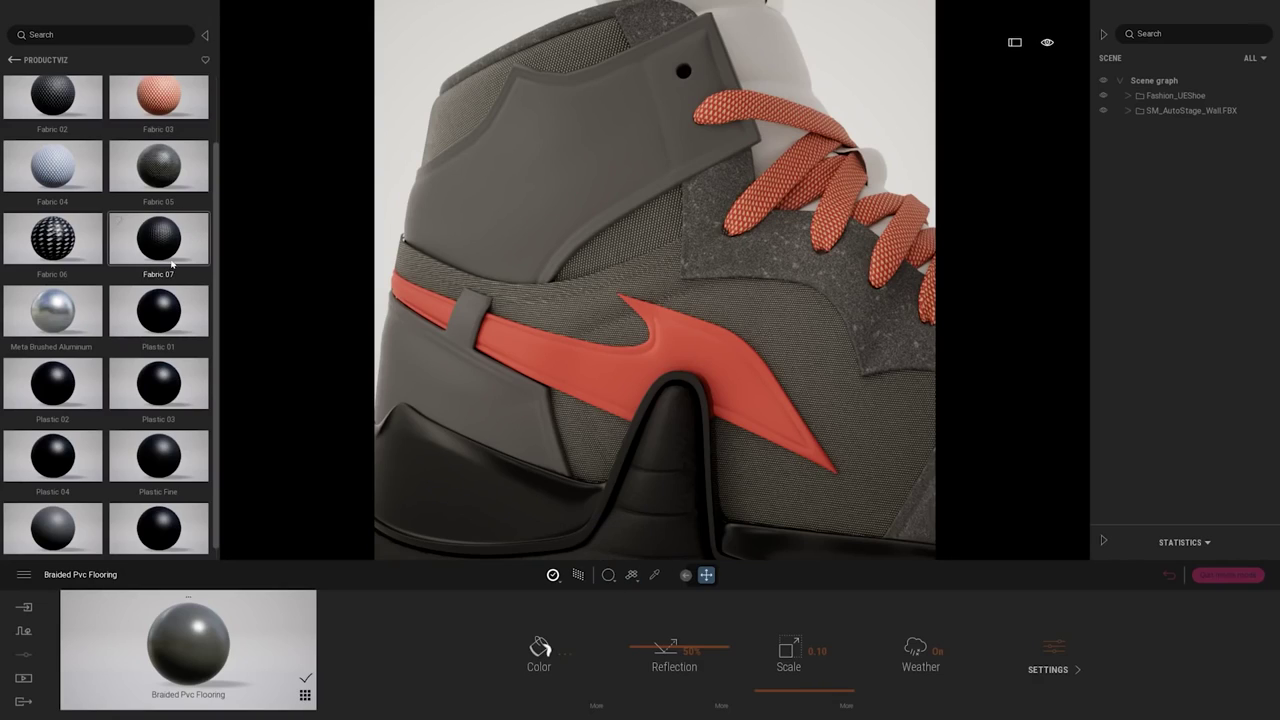
{"action": "scroll", "coordinate": [191, 183], "scroll_direction": "up", "scroll_amount": 1}
{"action": "left_click_drag", "start_coordinate": [190, 182], "coordinate": [661, 223]}
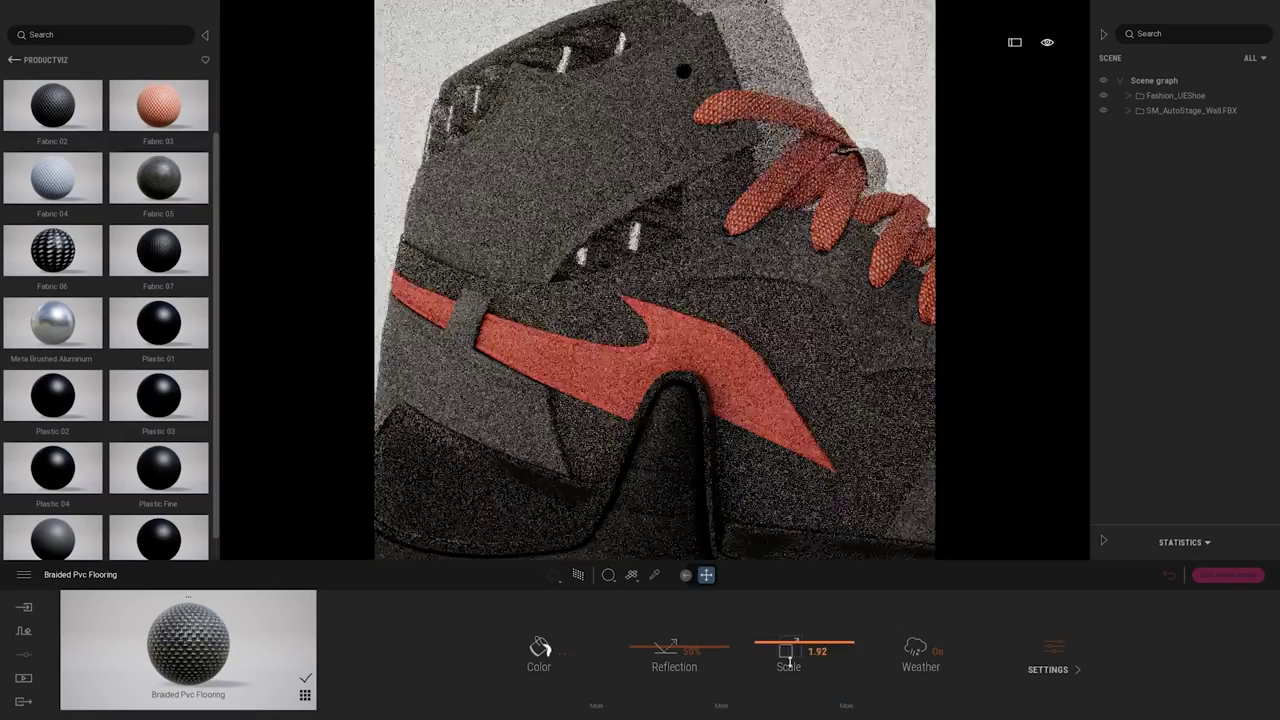
Set the texture scale of the collar's Fabric 05 material to 0.07.
{"action": "double_click", "coordinate": [821, 651]}
{"action": "type", "text": "0.6"}
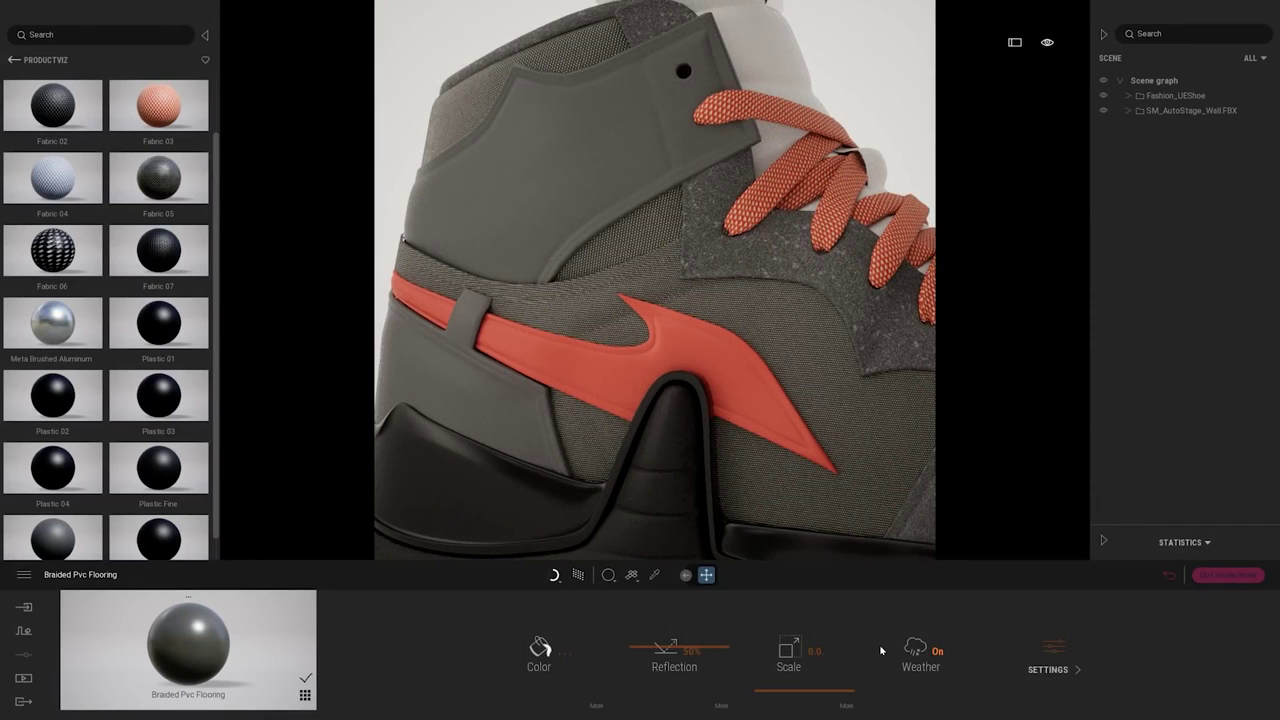
{"action": "key", "text": "Return"}
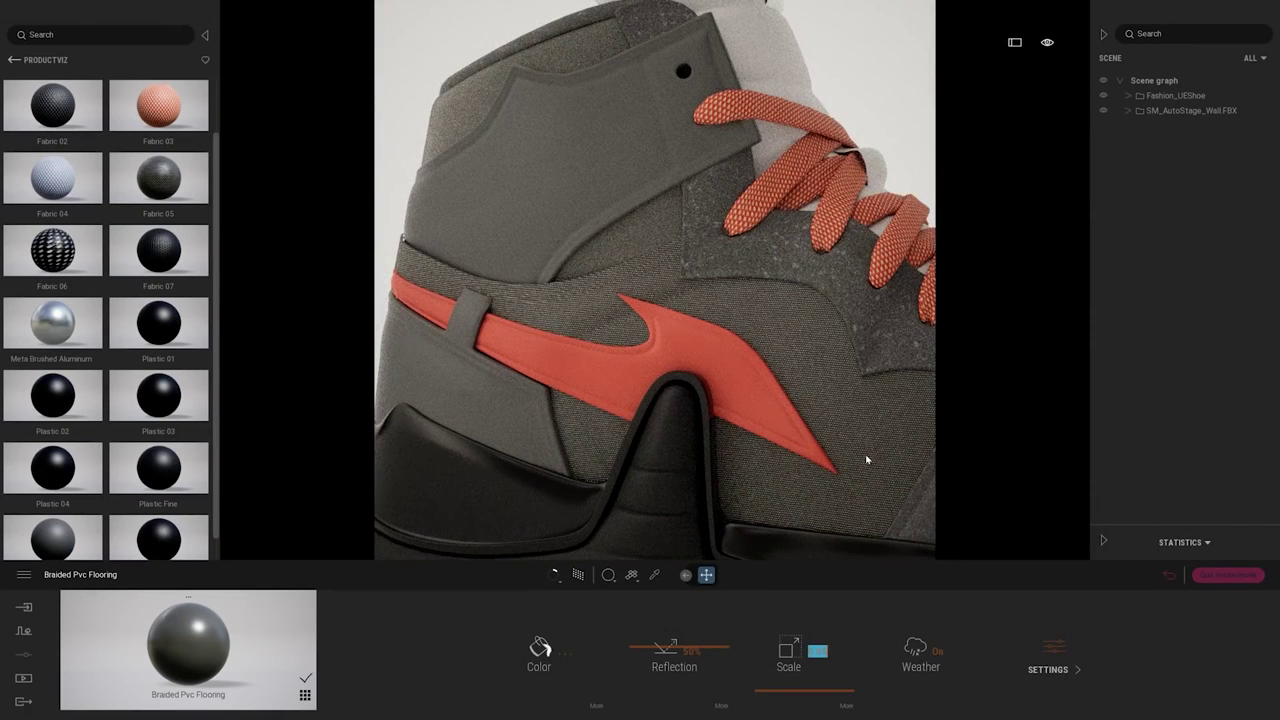
{"action": "type", "text": "0.05"}
{"action": "type", "text": "7"}
{"action": "key", "text": "Return"}
Apply a black library material to the shoe's light grey tongue.
{"action": "middle_click_drag", "start_coordinate": [817, 314], "coordinate": [712, 278]}
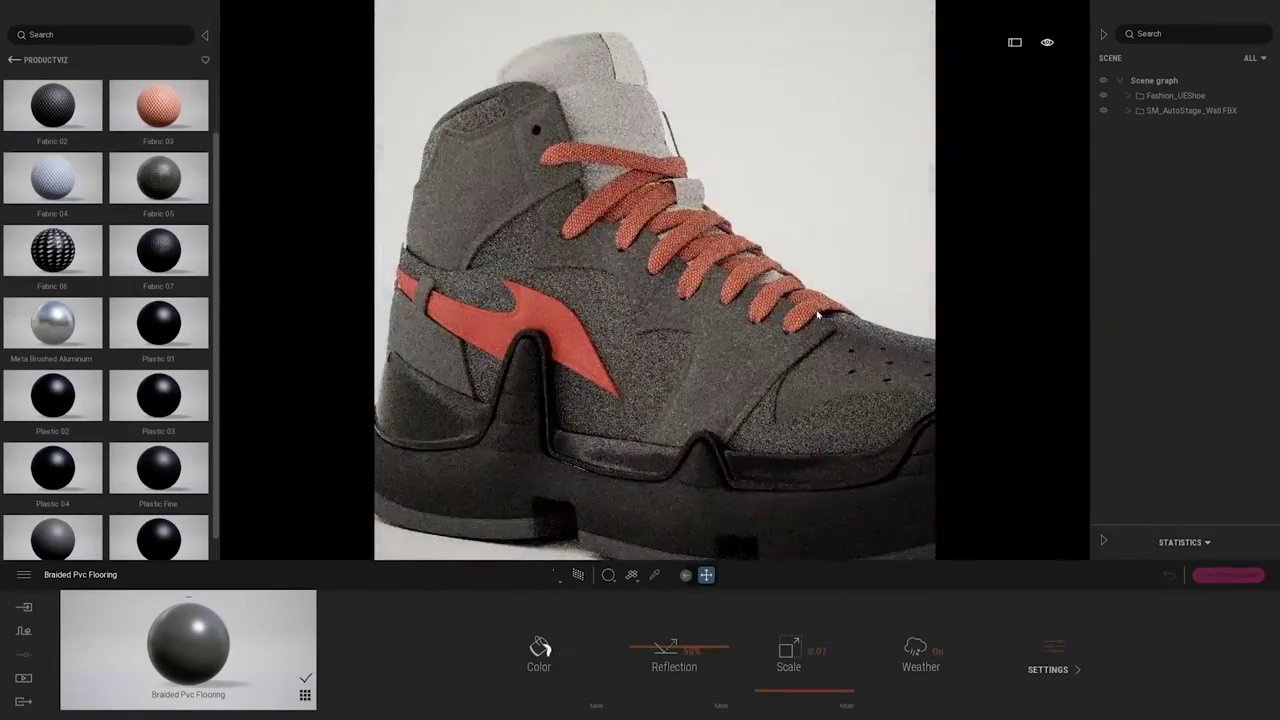
{"action": "middle_click_drag", "start_coordinate": [808, 323], "coordinate": [788, 346]}
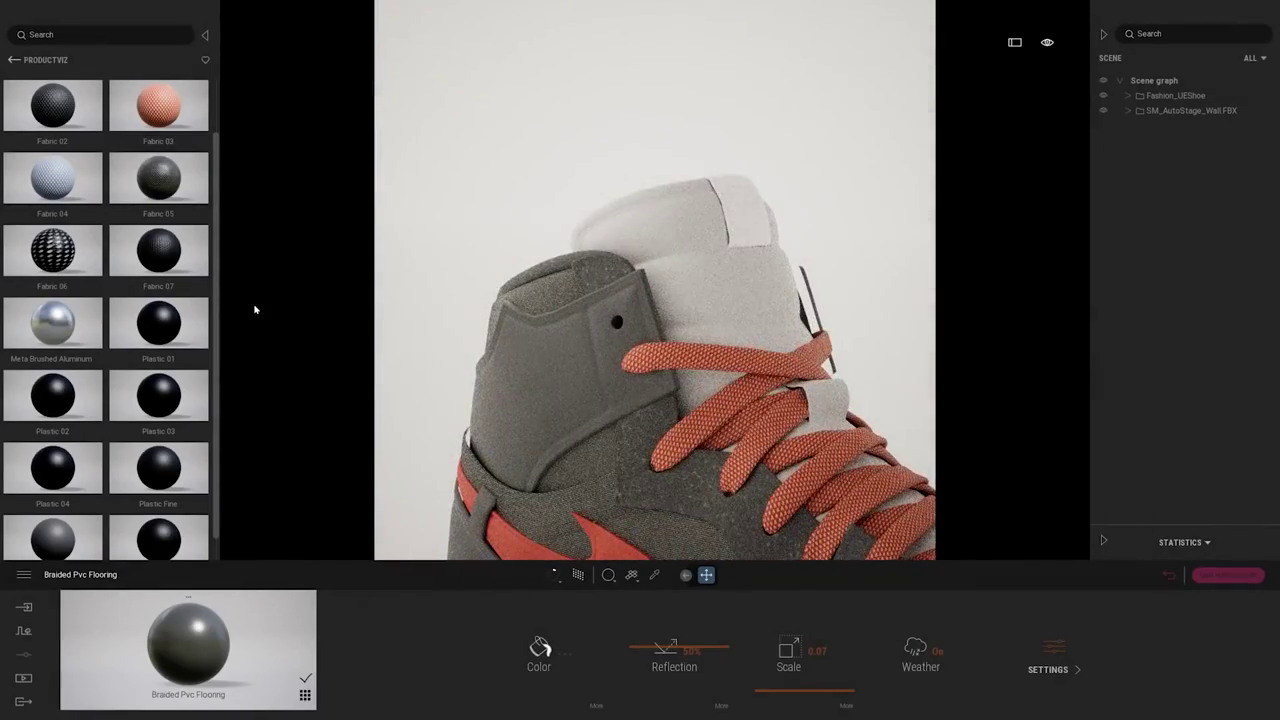
{"action": "left_click_drag", "start_coordinate": [729, 307], "coordinate": [729, 306]}
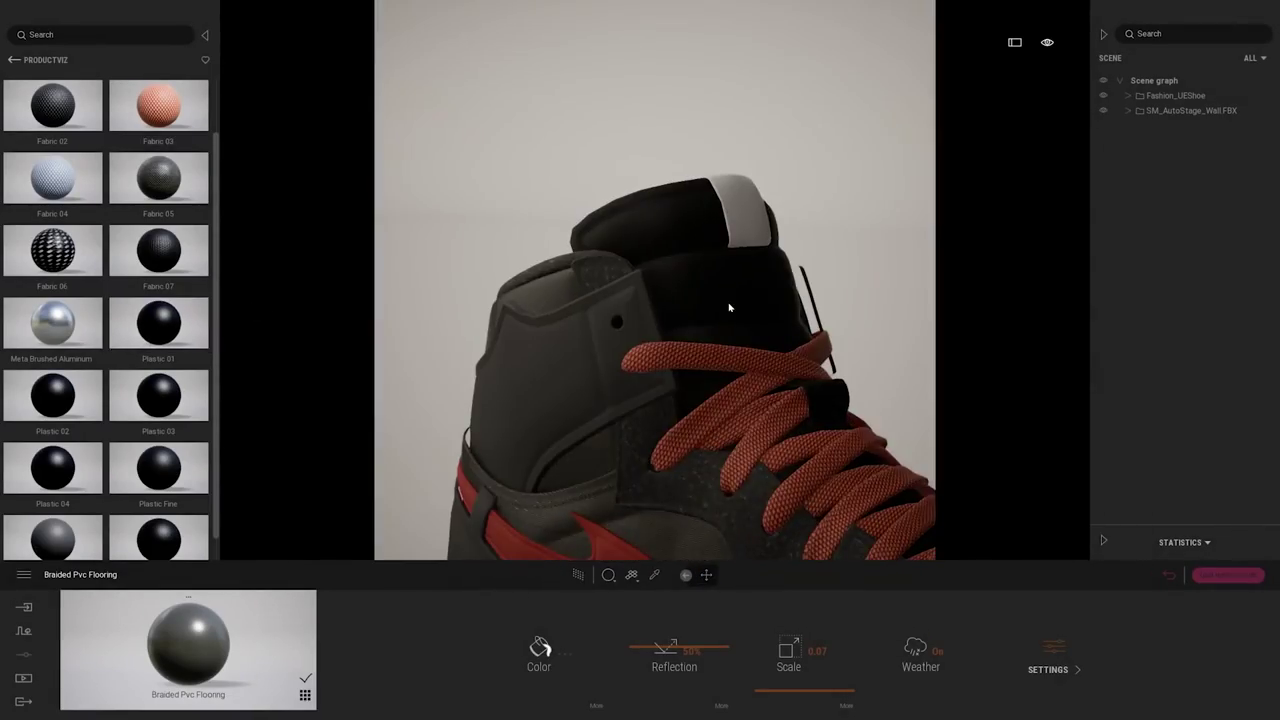
Apply the Plastic 01 material to the shoe's ankle panel and to the lower heel panel.
{"action": "middle_click_drag", "start_coordinate": [683, 349], "coordinate": [615, 340]}
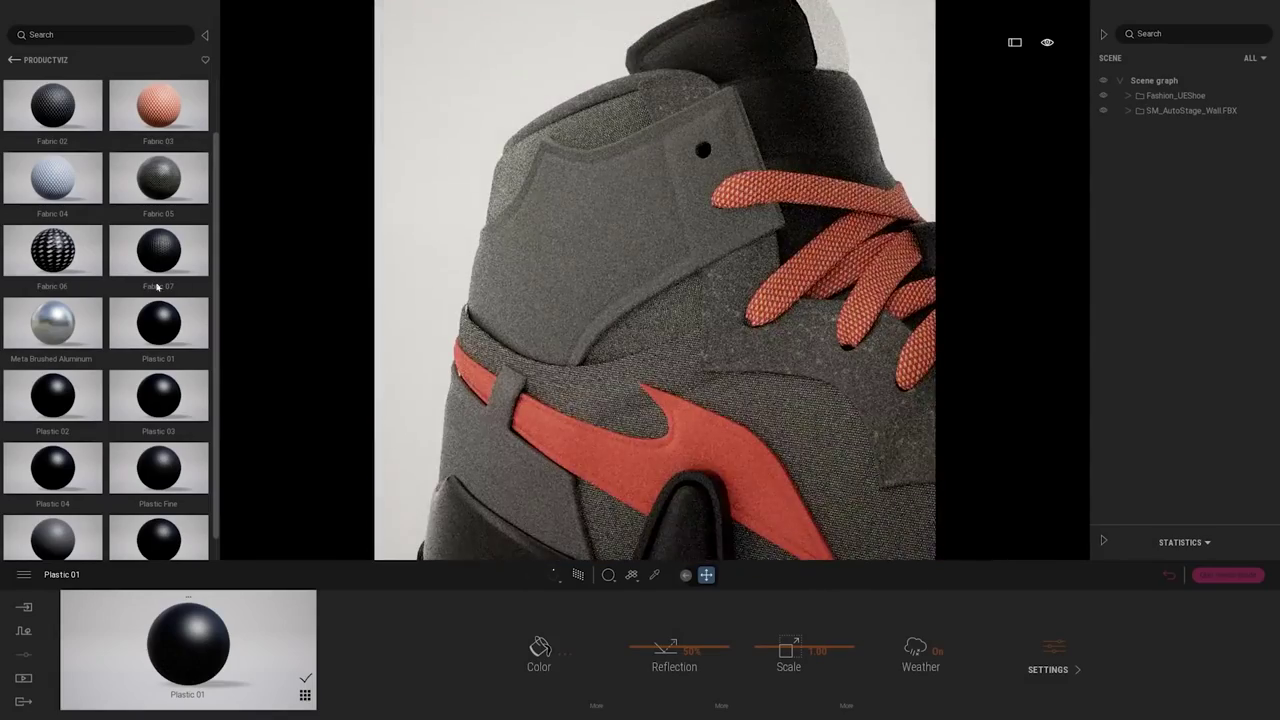
{"action": "left_click_drag", "start_coordinate": [579, 254], "coordinate": [579, 255]}
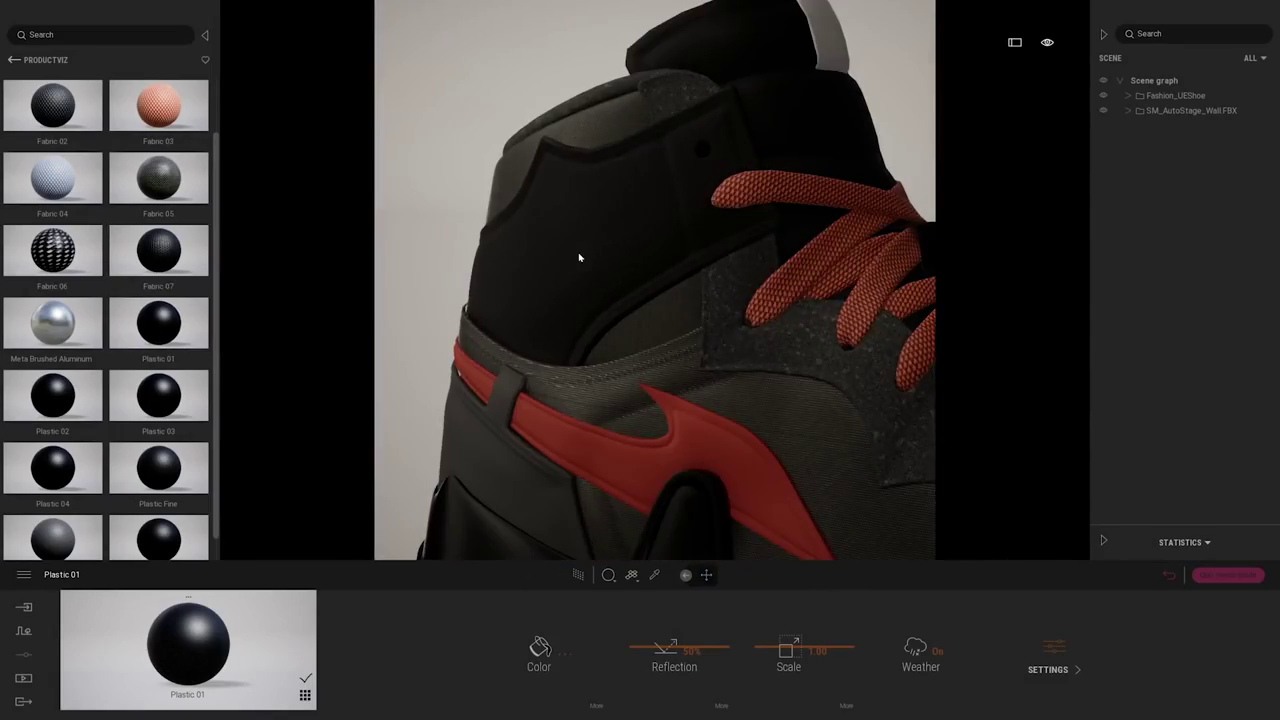
{"action": "left_click_drag", "start_coordinate": [178, 320], "coordinate": [535, 491]}
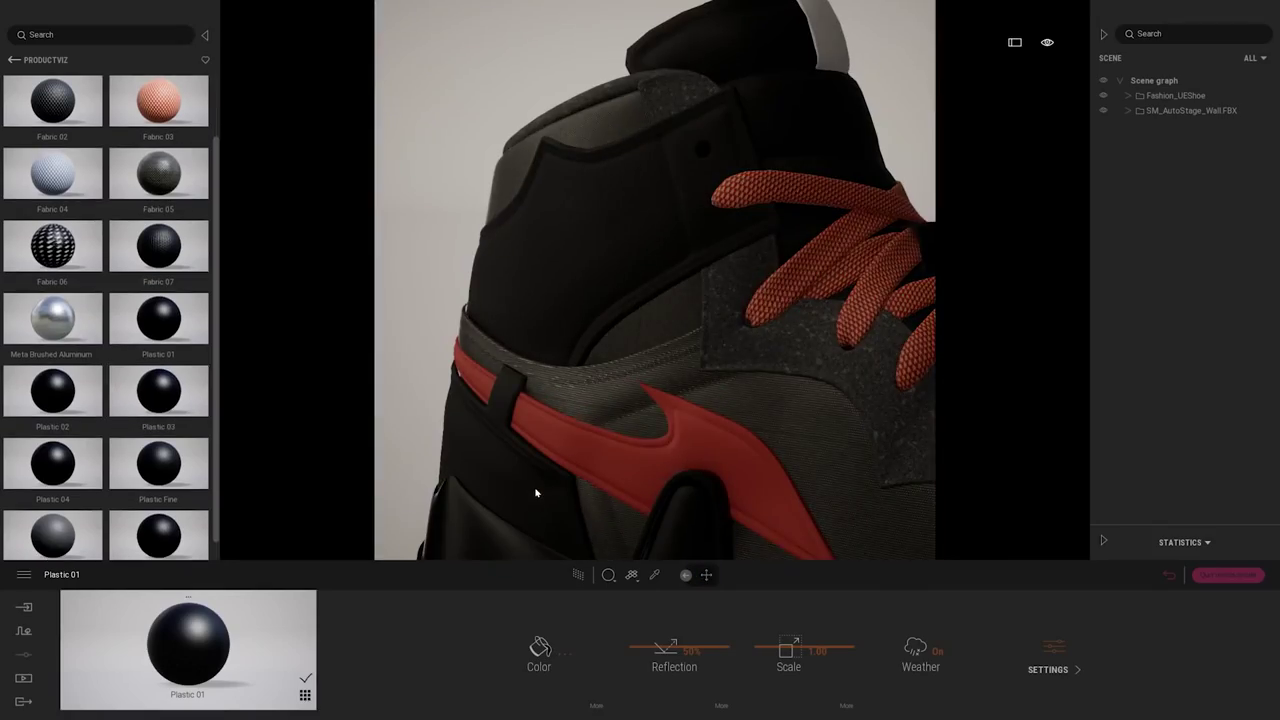
Apply the Fabric 03 material to the white tab on the tongue and set its texture scale to 0.36.
{"action": "middle_click_drag", "start_coordinate": [838, 72], "coordinate": [780, 78], "text": "shift"}
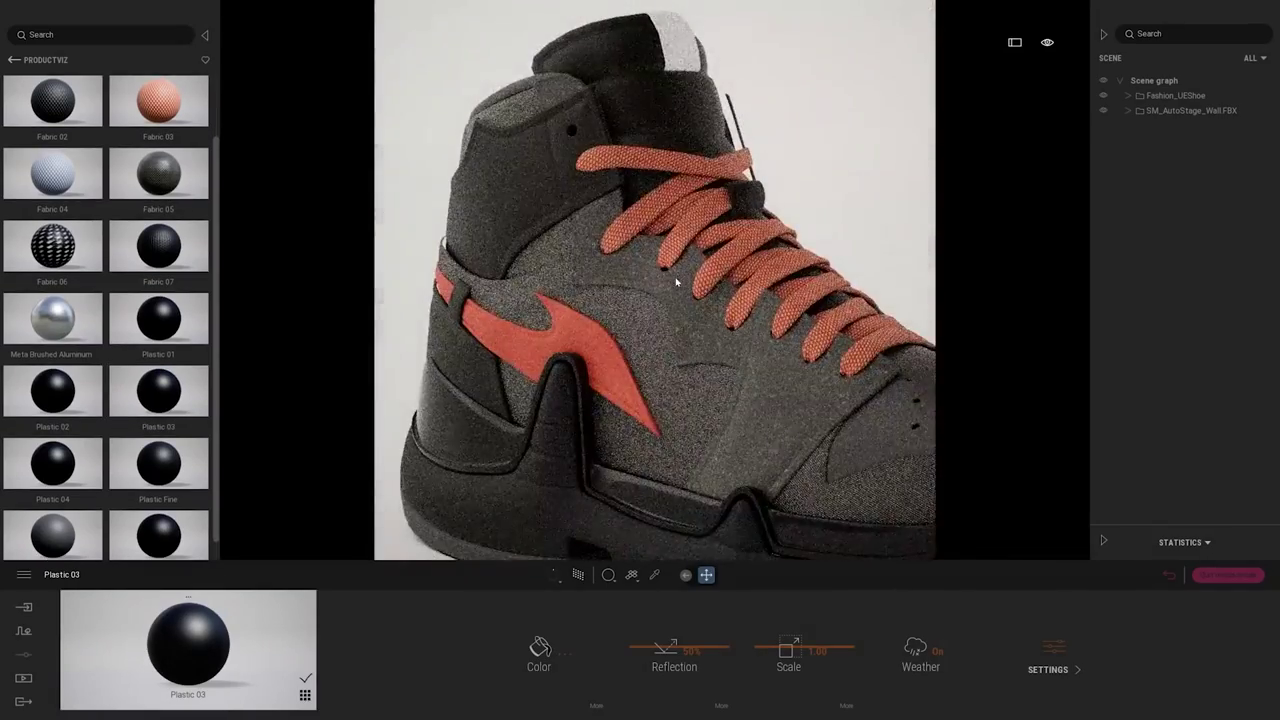
{"action": "middle_click_drag", "start_coordinate": [655, 235], "coordinate": [610, 262], "text": "shift"}
{"action": "scroll", "coordinate": [669, 282], "scroll_direction": "down", "scroll_amount": 3}
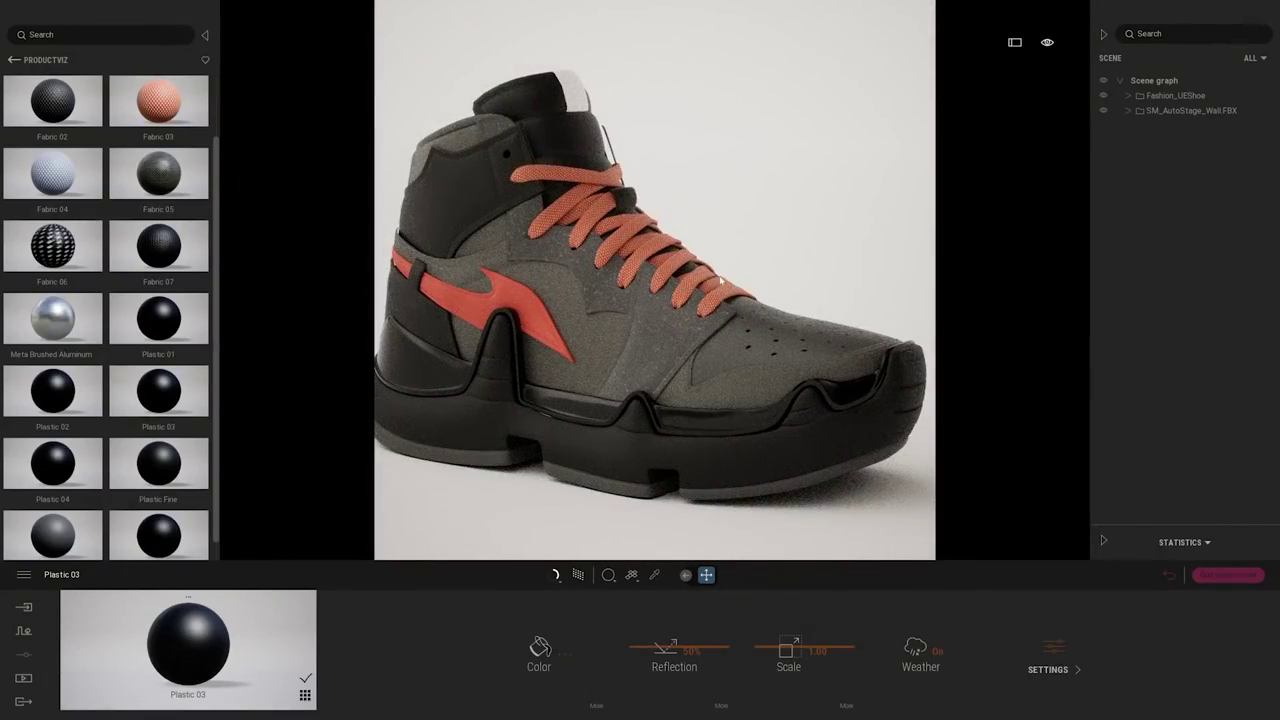
{"action": "scroll", "coordinate": [593, 190], "scroll_direction": "up", "scroll_amount": 4}
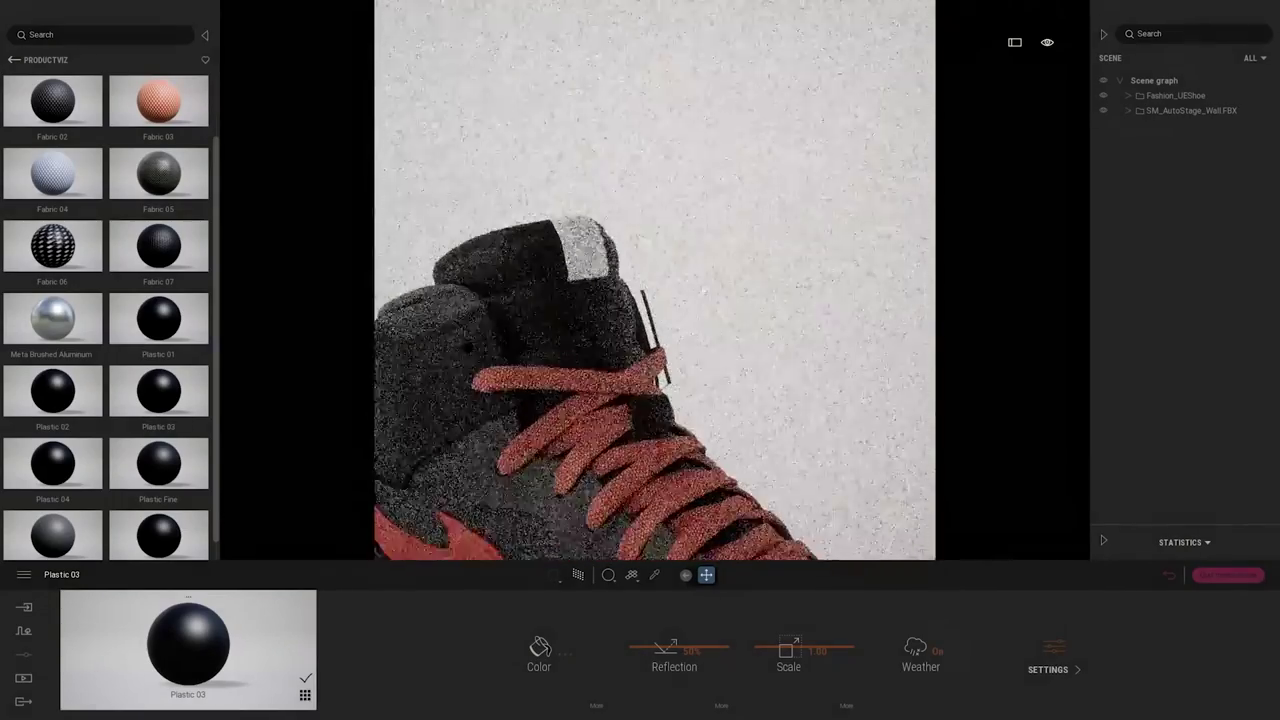
{"action": "left_click_drag", "start_coordinate": [158, 105], "coordinate": [575, 230]}
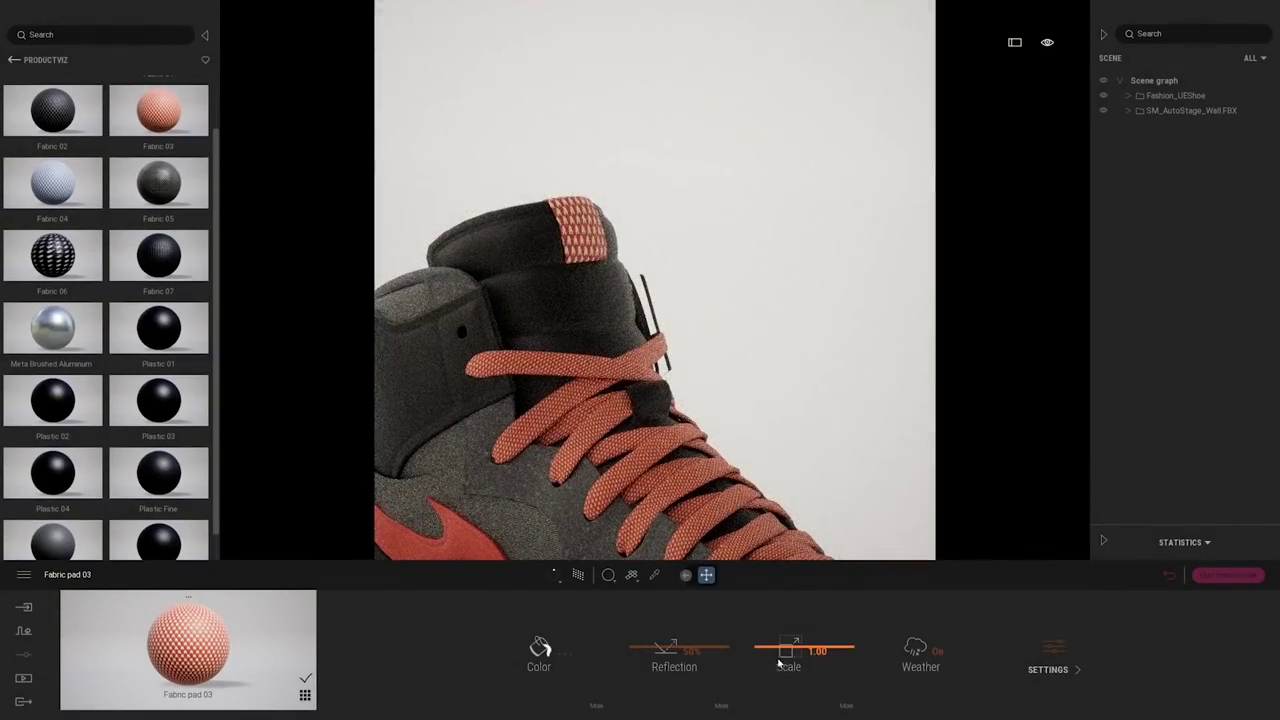
{"action": "left_click_drag", "start_coordinate": [779, 663], "coordinate": [758, 681]}
Tint the tongue tab's fabric material with a light pink colour.
{"action": "left_click", "coordinate": [539, 648]}
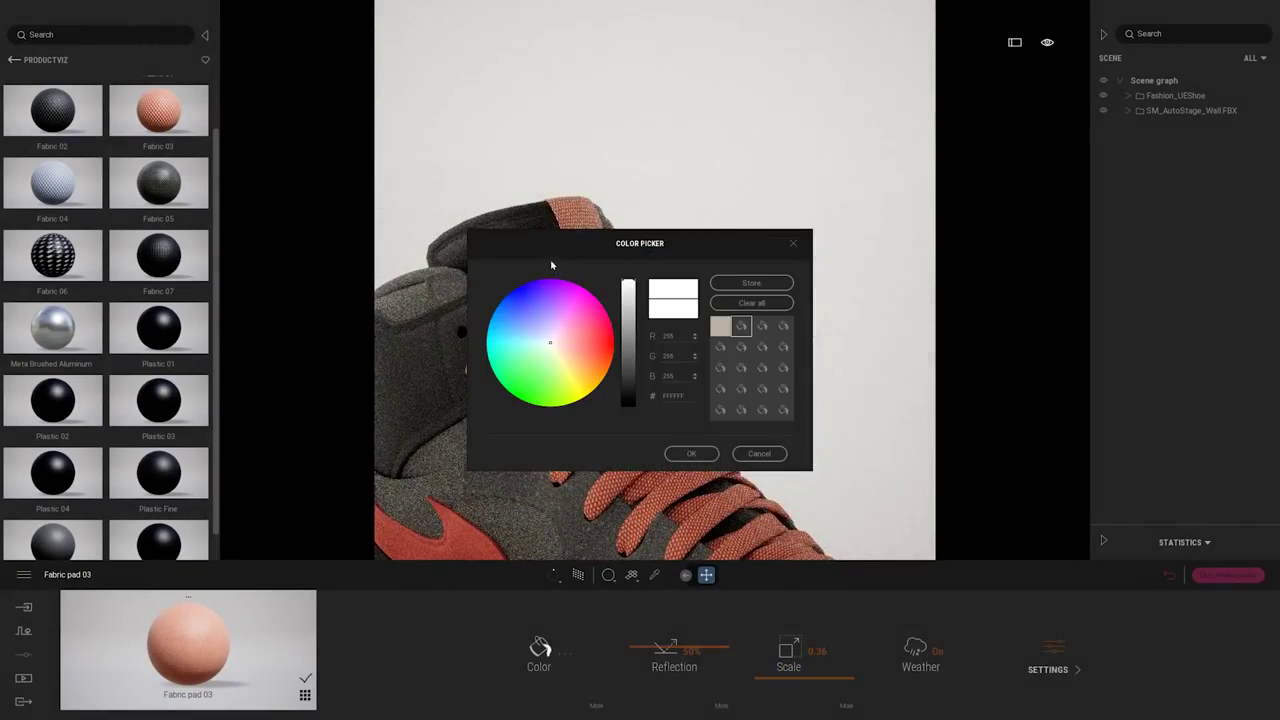
{"action": "left_click_drag", "start_coordinate": [551, 258], "coordinate": [656, 232]}
{"action": "left_click", "coordinate": [669, 329]}
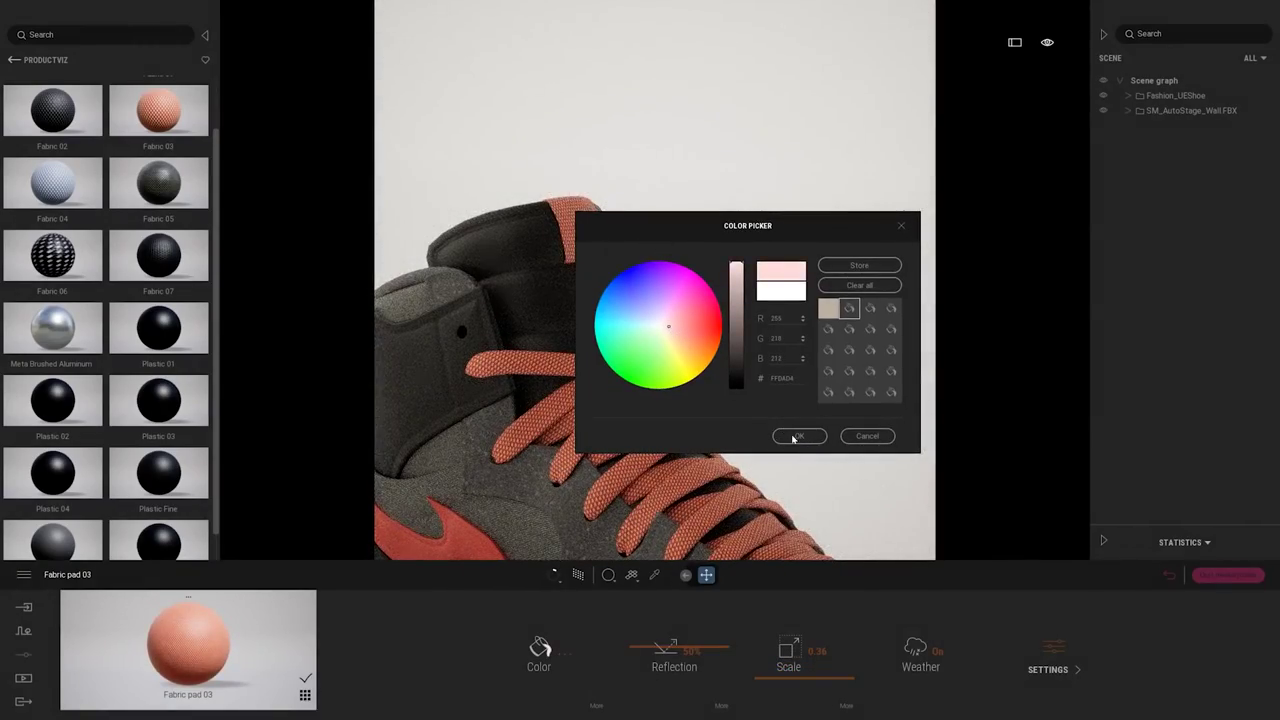
{"action": "left_click", "coordinate": [796, 438]}
Sample the Plastic 01 material on the ankle panel and turn on its two-sided rendering.
{"action": "scroll", "coordinate": [738, 341], "scroll_direction": "down", "scroll_amount": 5}
{"action": "middle_click_drag", "start_coordinate": [738, 341], "coordinate": [766, 314]}
{"action": "scroll", "coordinate": [686, 262], "scroll_direction": "up", "scroll_amount": 8}
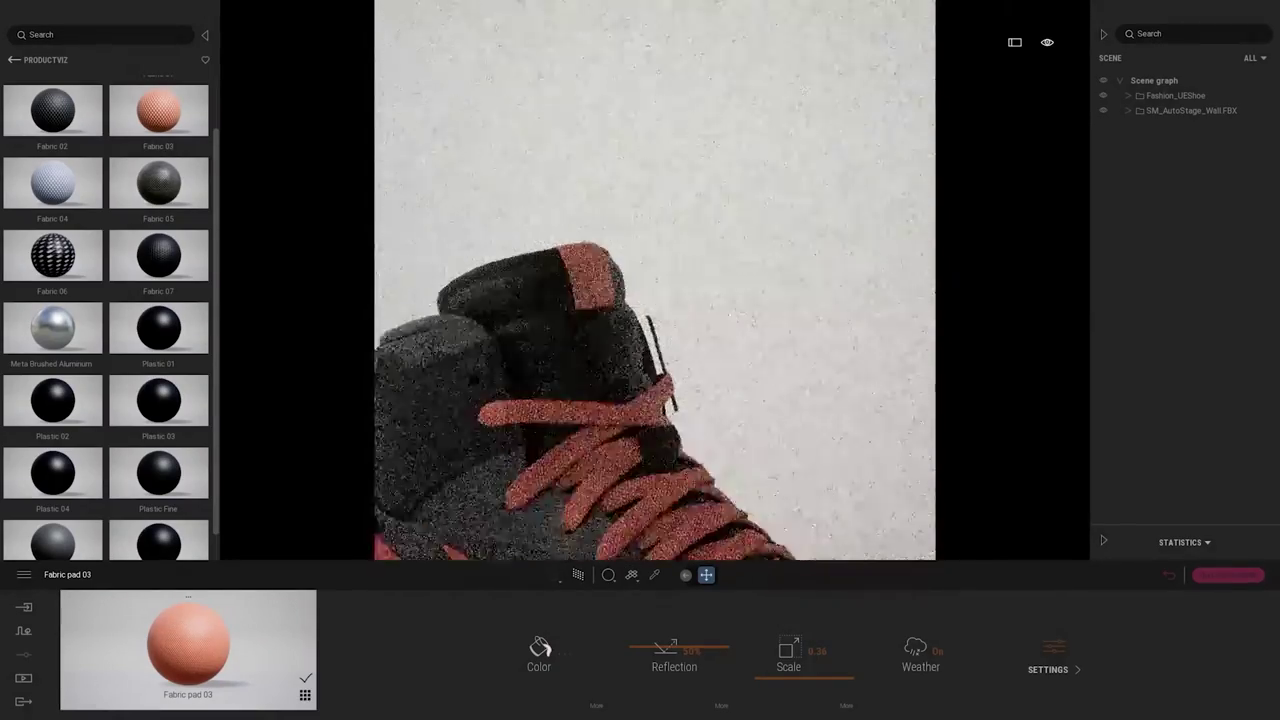
{"action": "scroll", "coordinate": [681, 221], "scroll_direction": "up", "scroll_amount": 2}
{"action": "middle_click_drag", "start_coordinate": [700, 300], "coordinate": [725, 280], "text": "shift"}
{"action": "middle_click_drag", "start_coordinate": [750, 440], "coordinate": [561, 493], "text": "shift"}
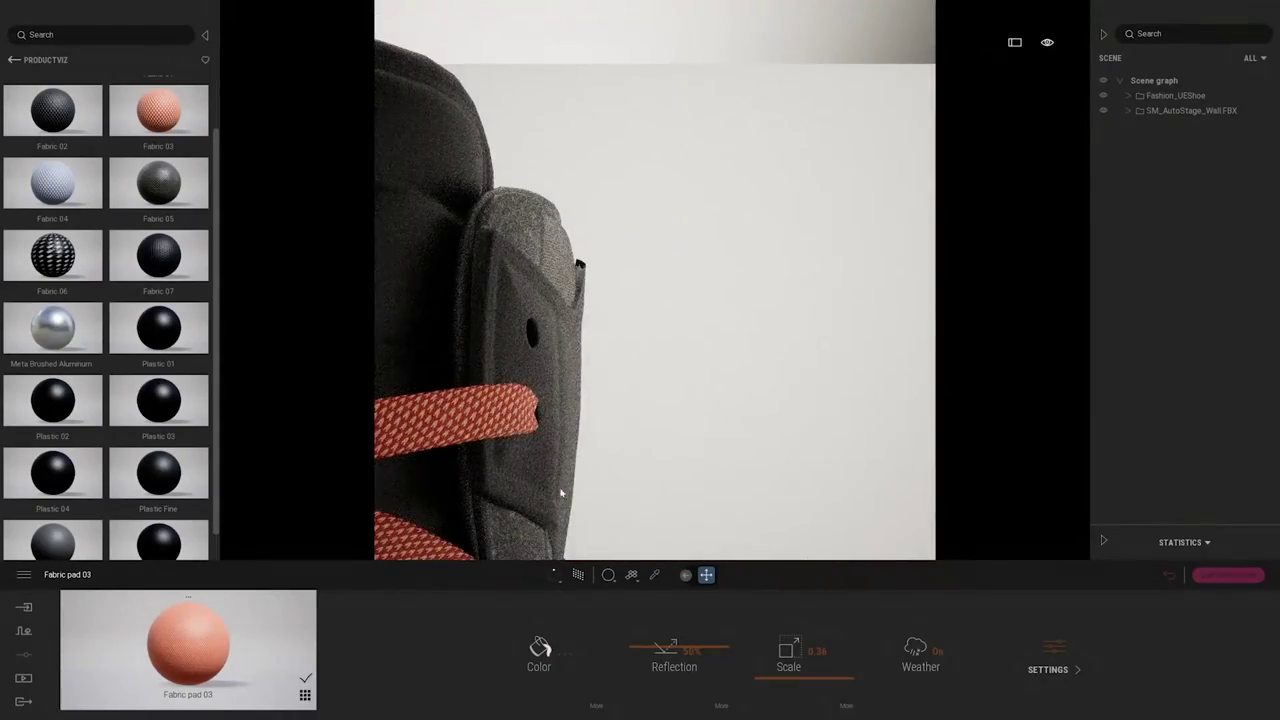
{"action": "left_click", "coordinate": [518, 292]}
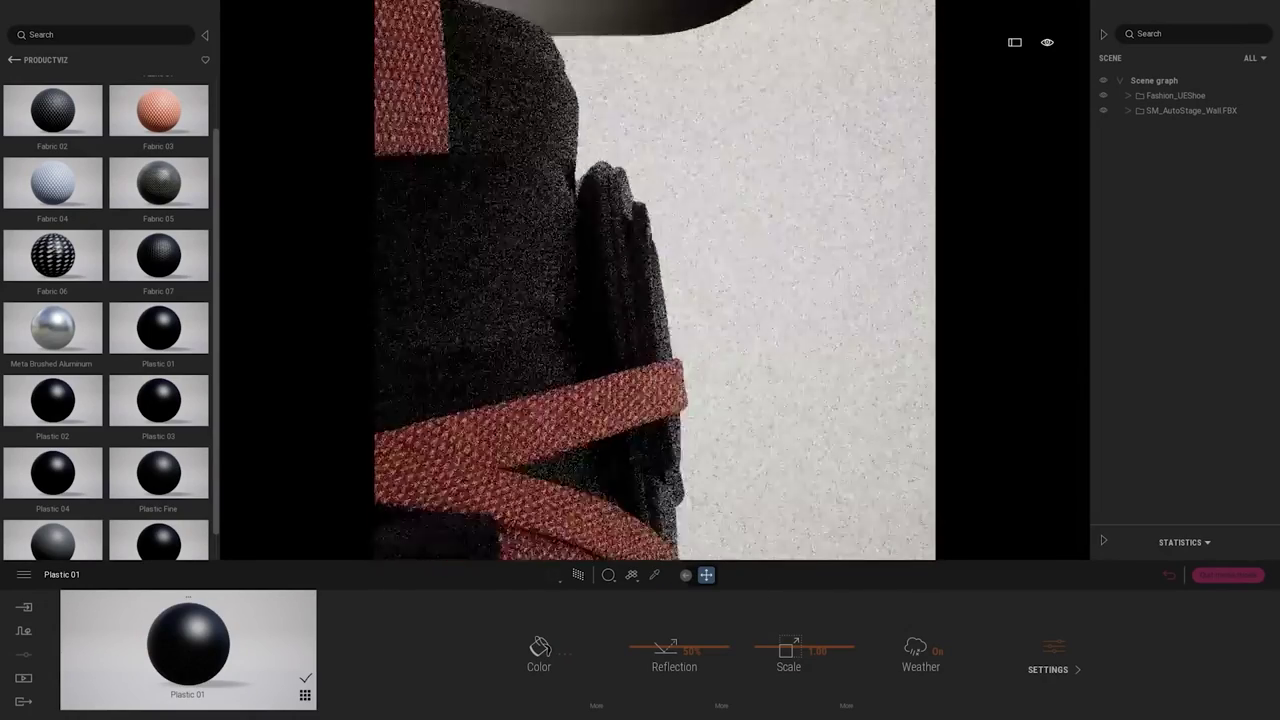
{"action": "left_click", "coordinate": [1048, 669]}
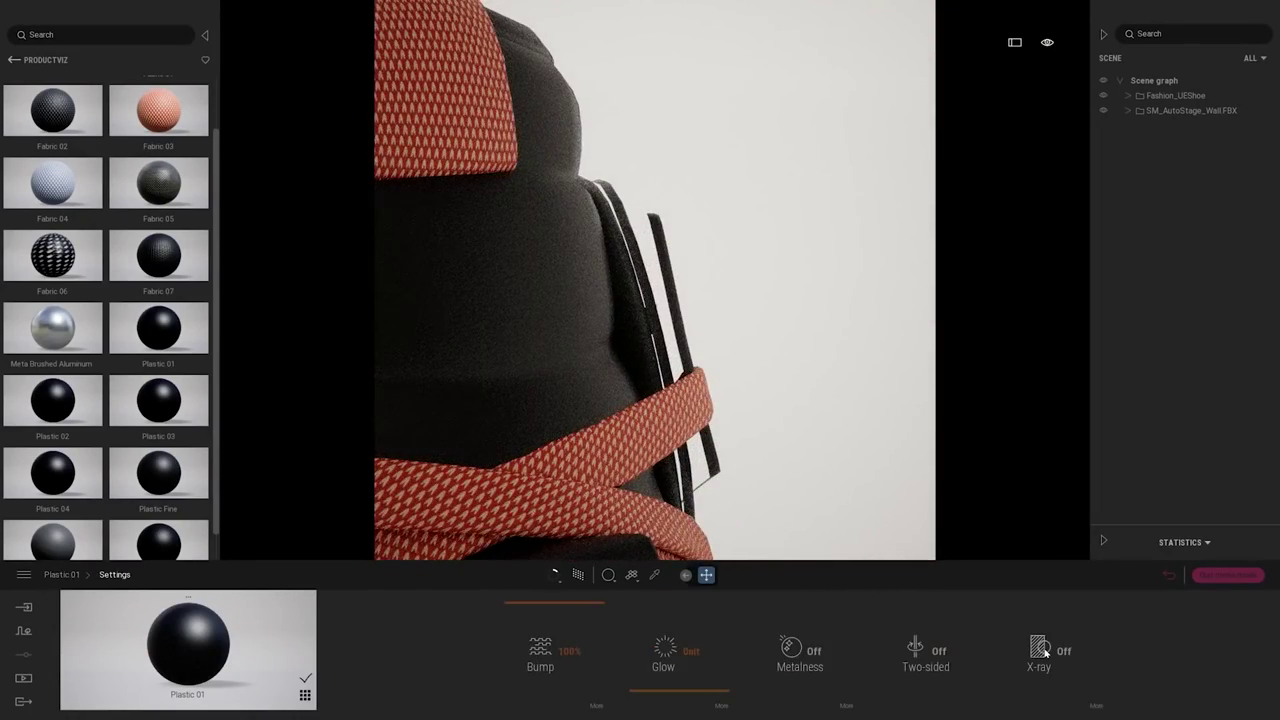
{"action": "left_click", "coordinate": [939, 652]}
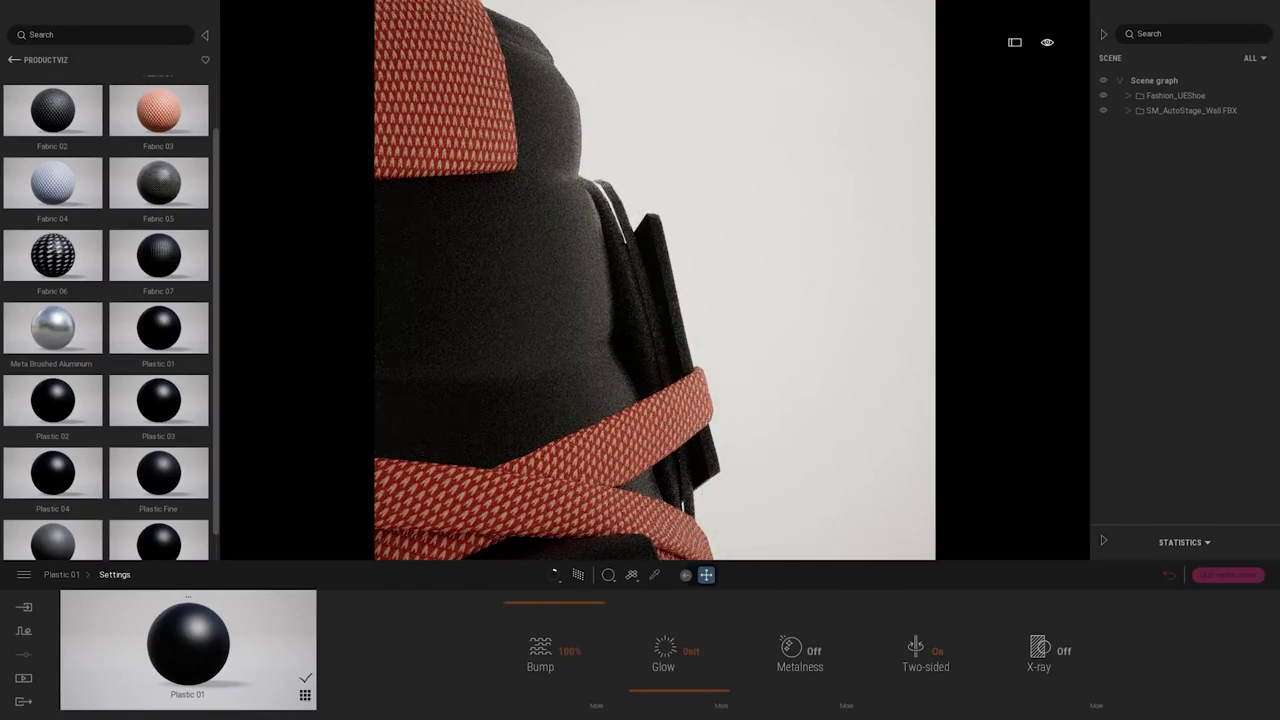
Sample the Metal Flakes material on the thin part beside the tongue and turn on its two-sided rendering.
{"action": "middle_click_drag", "start_coordinate": [705, 416], "coordinate": [738, 404], "text": "shift"}
{"action": "scroll", "coordinate": [705, 416], "scroll_direction": "up", "scroll_amount": 2}
{"action": "middle_click_drag", "start_coordinate": [705, 340], "coordinate": [705, 416], "text": "shift"}
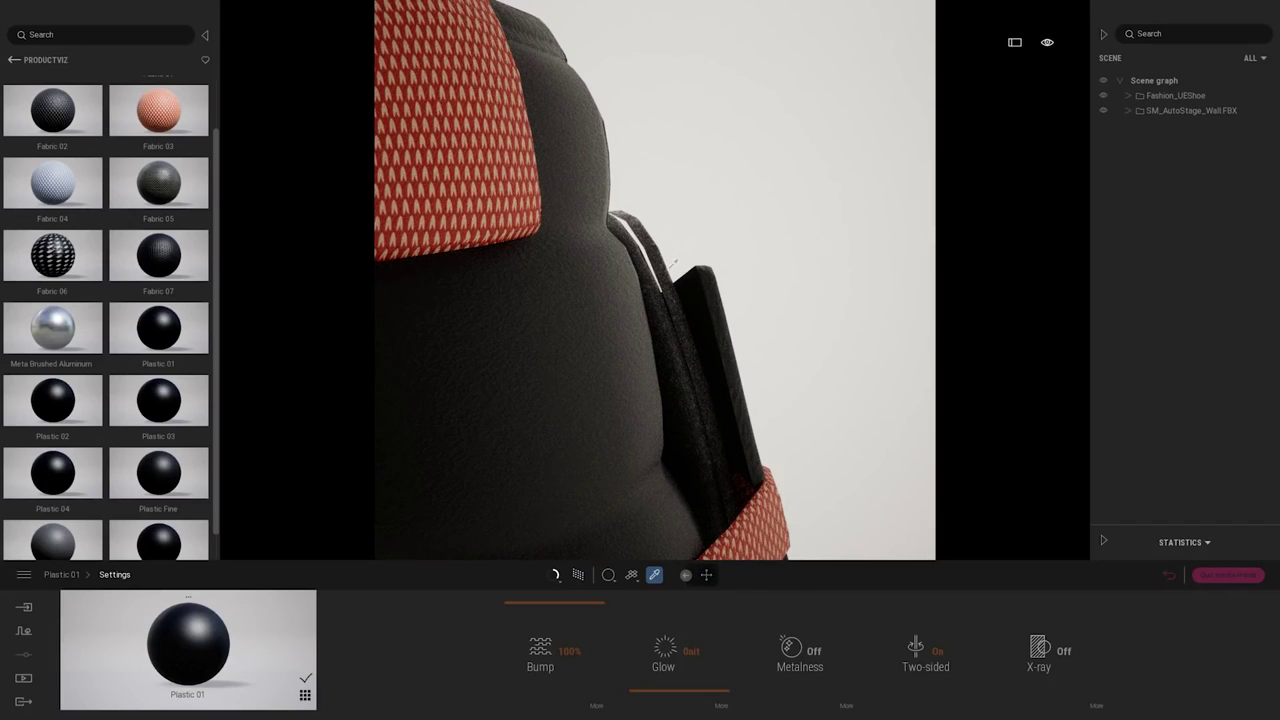
{"action": "left_click", "coordinate": [665, 262]}
{"action": "left_click", "coordinate": [1046, 646]}
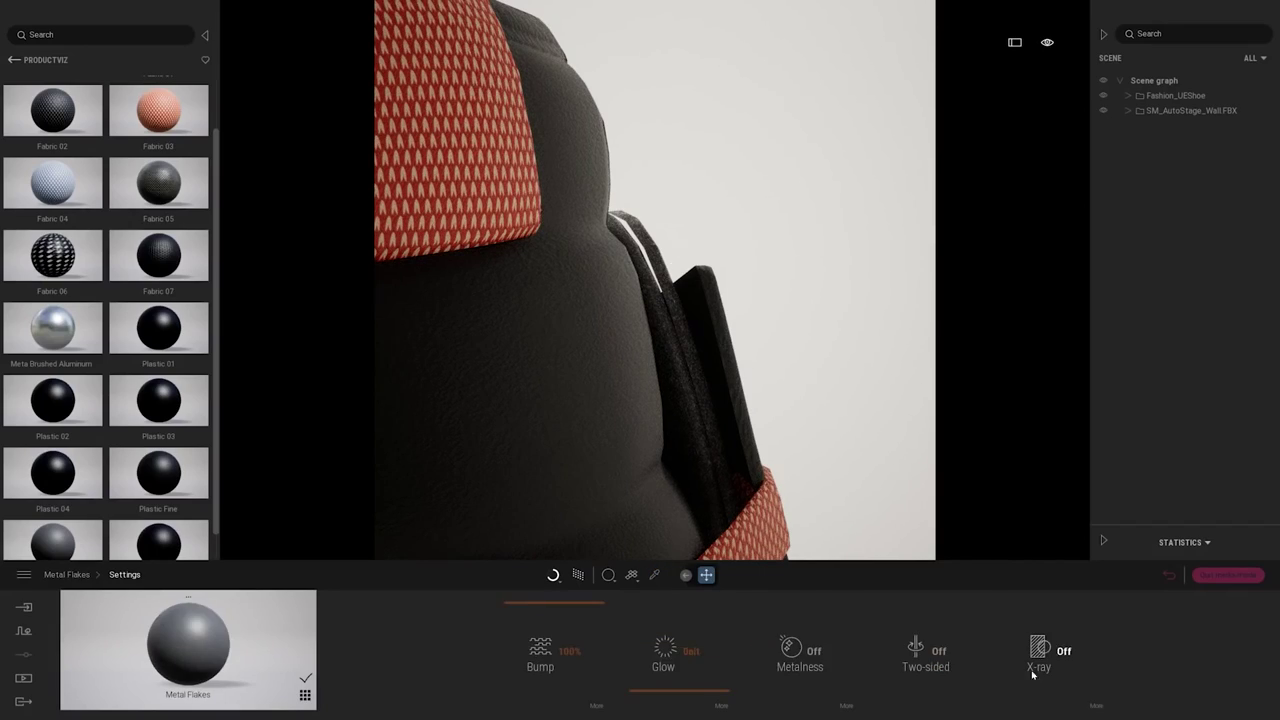
{"action": "left_click", "coordinate": [930, 652]}
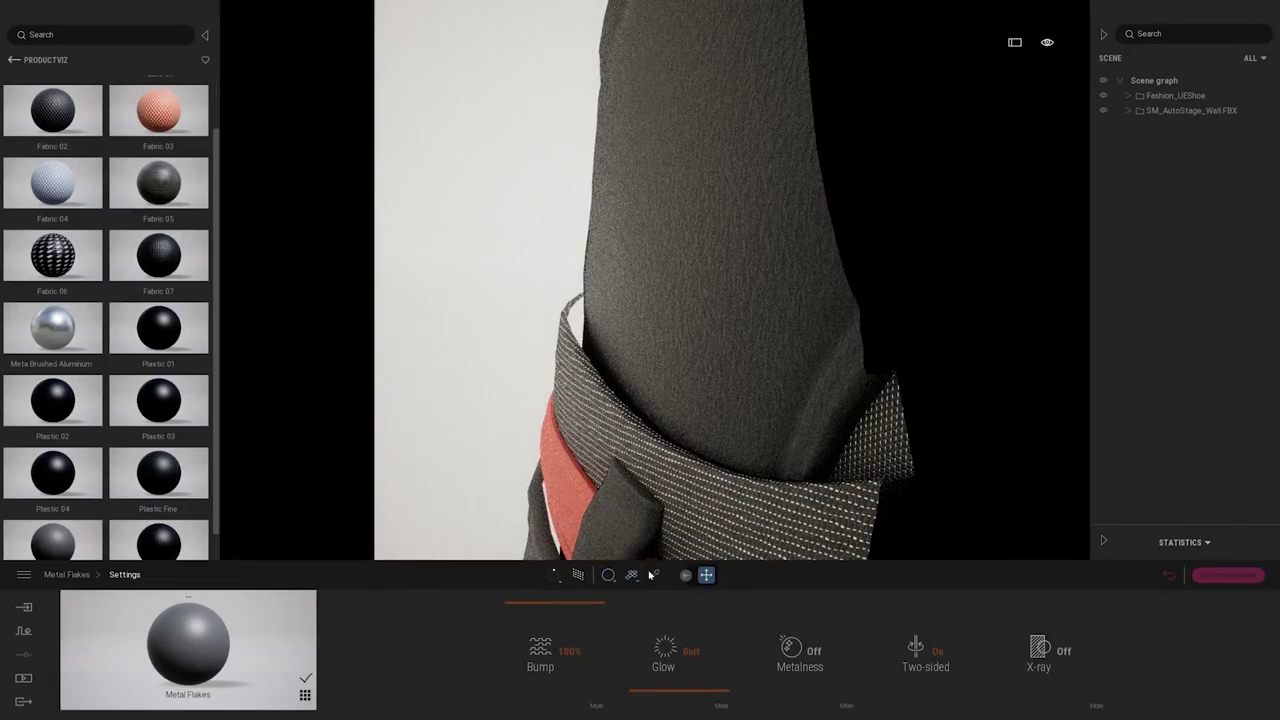
Sample the Braided Pvc Flooring material on the woven band below the ankle panel and make it two-sided.
{"action": "left_click", "coordinate": [654, 575]}
{"action": "left_click", "coordinate": [617, 427]}
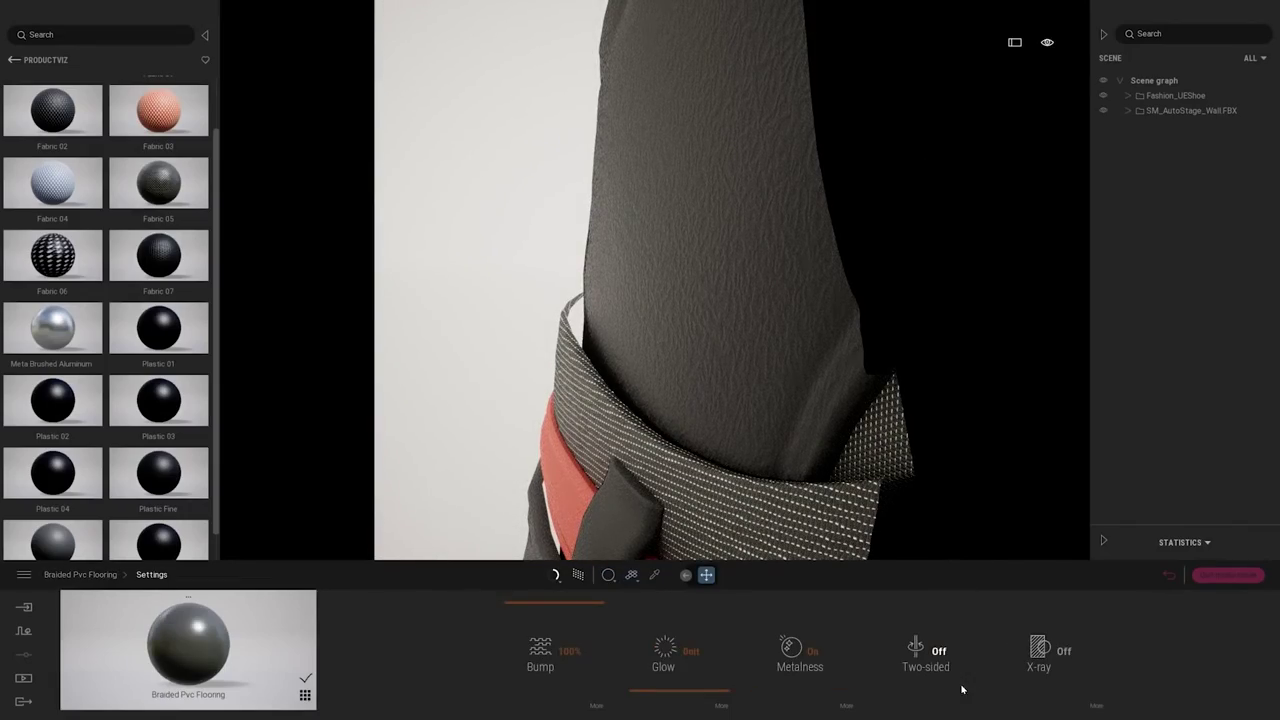
{"action": "left_click", "coordinate": [929, 656]}
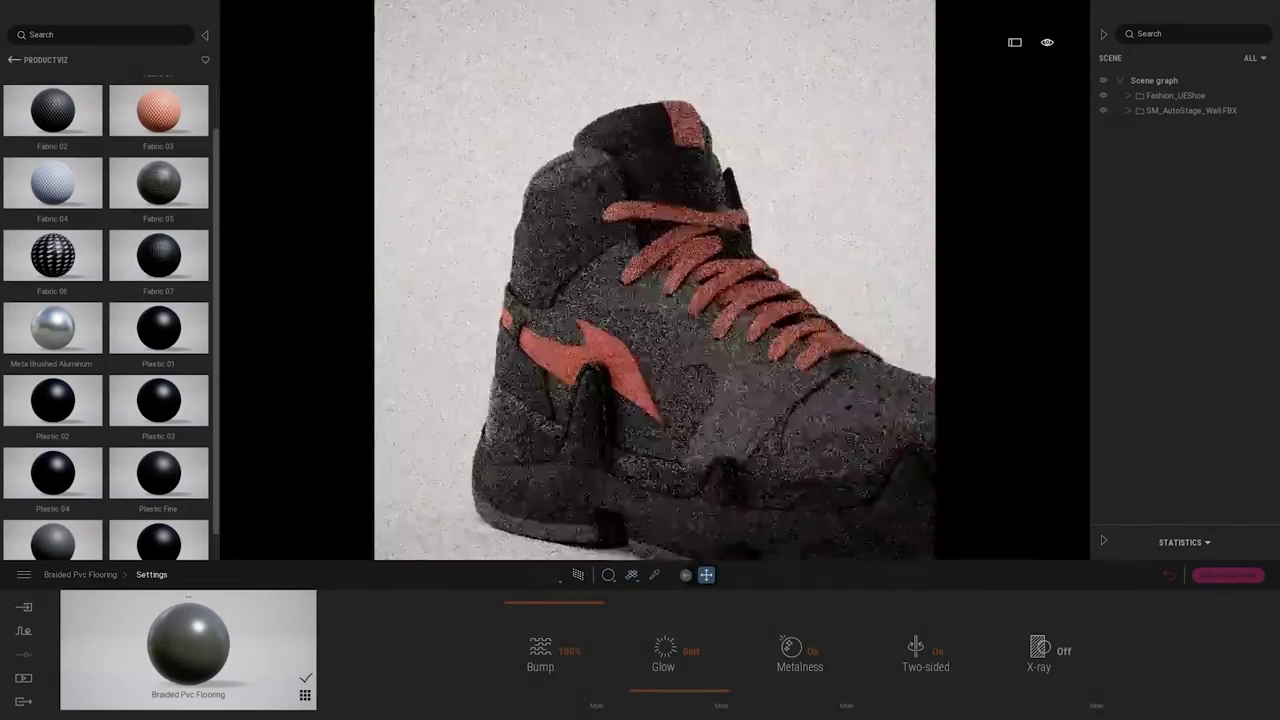
Sample the side panel's Braided Pvc Flooring material and tint it grey with RGB 116, 116, 116.
{"action": "middle_click_drag", "start_coordinate": [699, 371], "coordinate": [735, 362]}
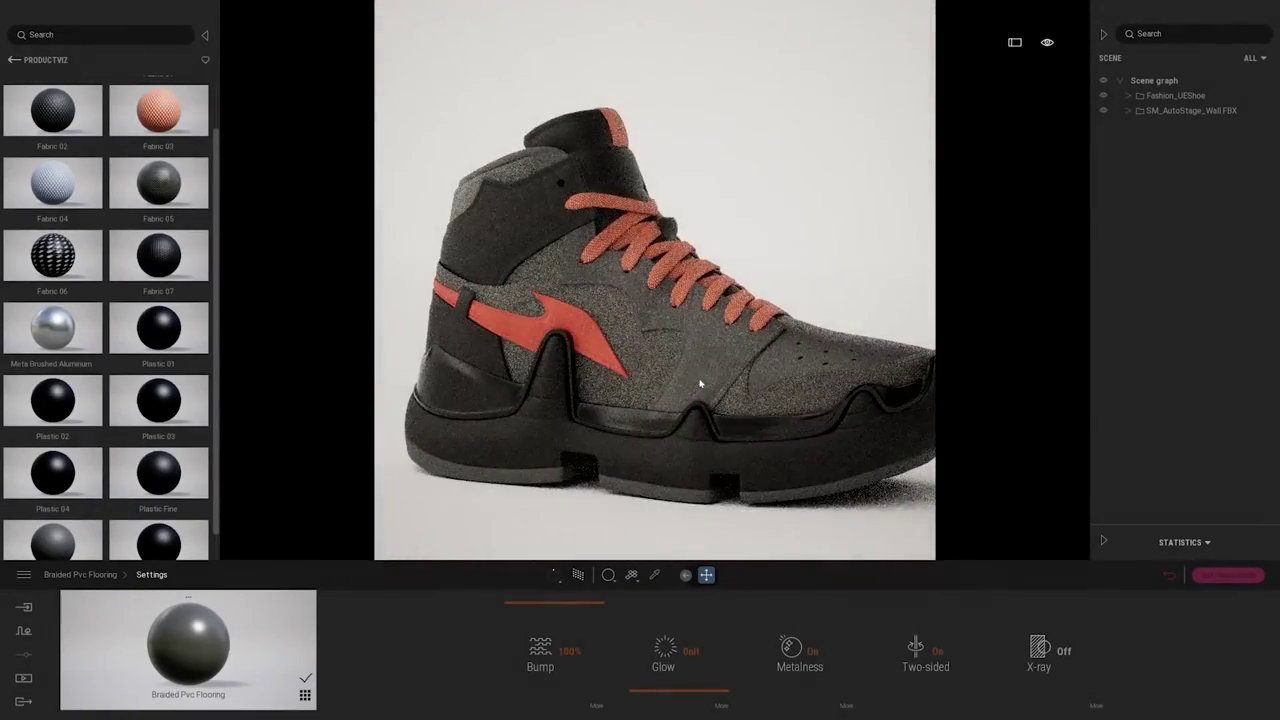
{"action": "scroll", "coordinate": [657, 361], "scroll_direction": "up", "scroll_amount": 2}
{"action": "left_click", "coordinate": [655, 575]}
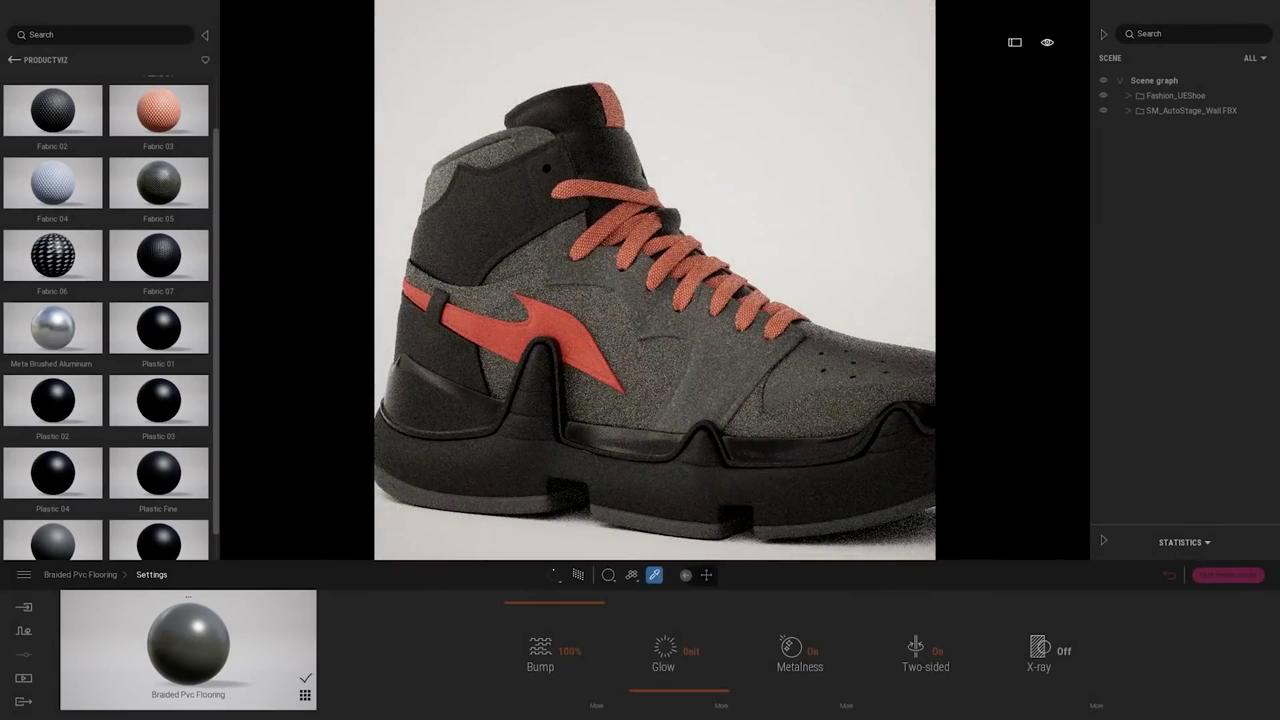
{"action": "left_click", "coordinate": [649, 377]}
{"action": "left_click", "coordinate": [656, 576]}
{"action": "left_click", "coordinate": [650, 364]}
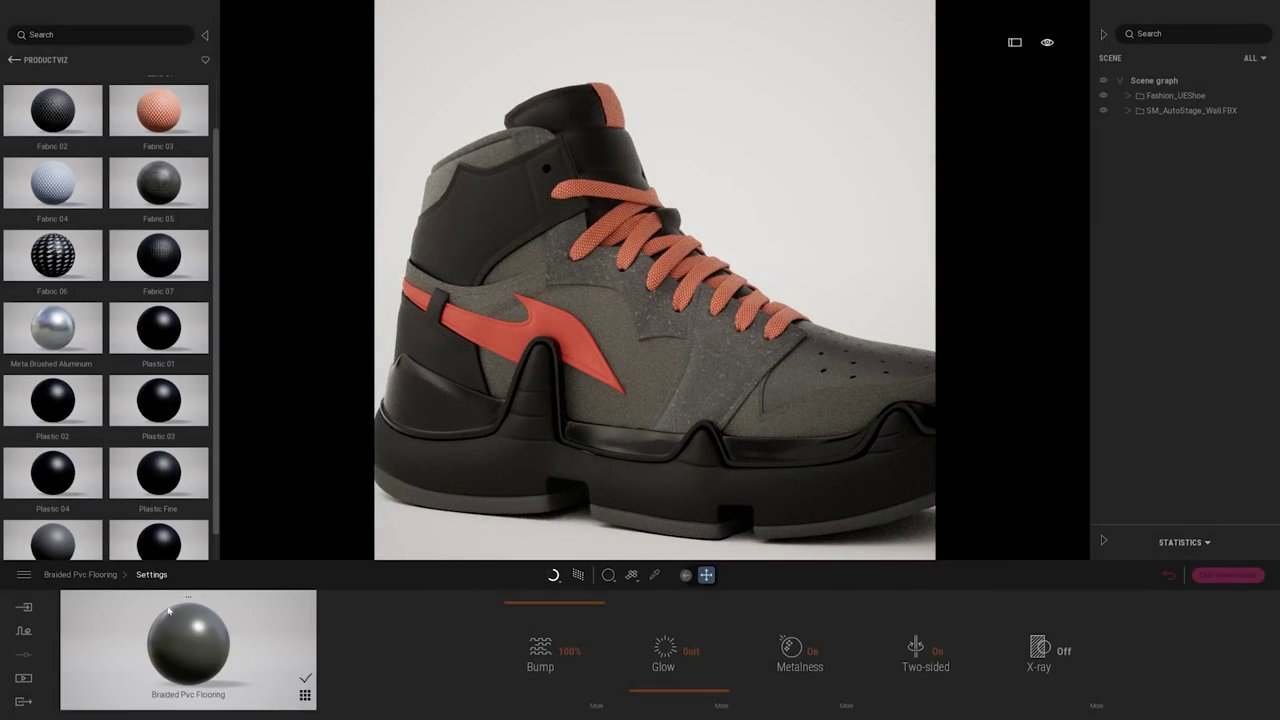
{"action": "left_click", "coordinate": [86, 574]}
{"action": "left_click", "coordinate": [539, 655]}
{"action": "left_click_drag", "start_coordinate": [525, 244], "coordinate": [824, 175]}
{"action": "left_click_drag", "start_coordinate": [930, 236], "coordinate": [929, 257]}
{"action": "left_click", "coordinate": [934, 265]}
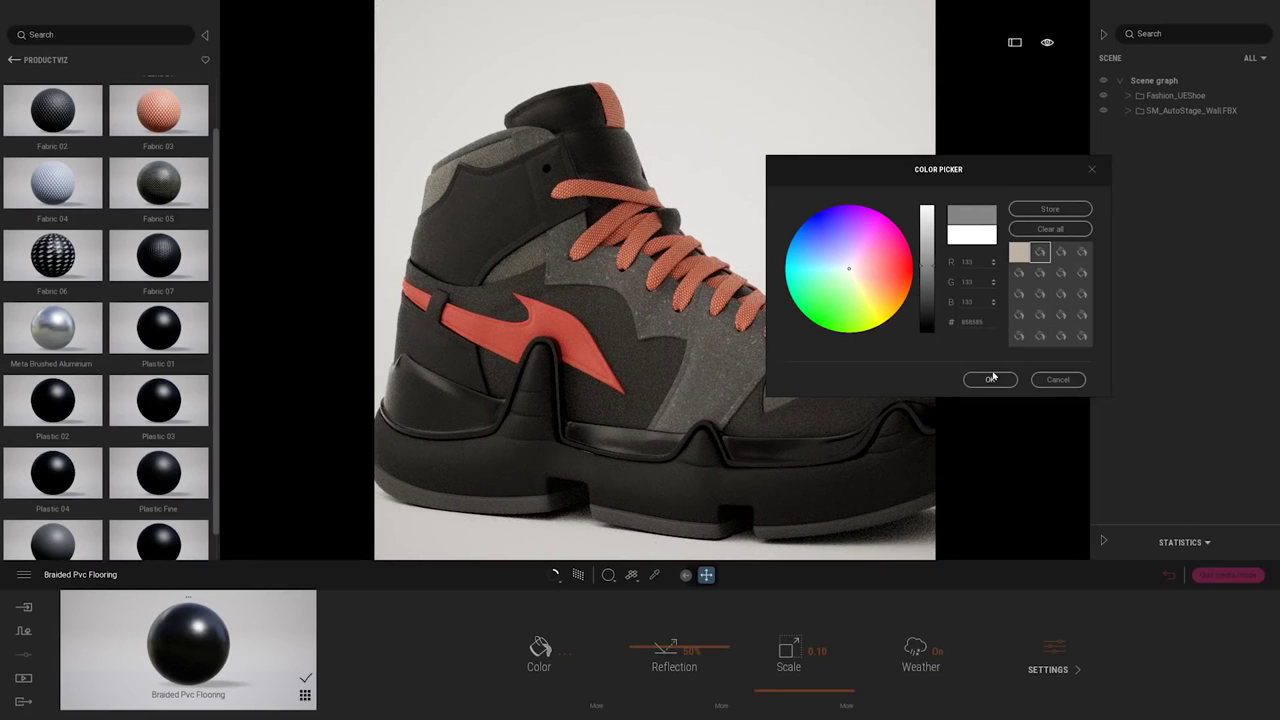
{"action": "left_click", "coordinate": [934, 273]}
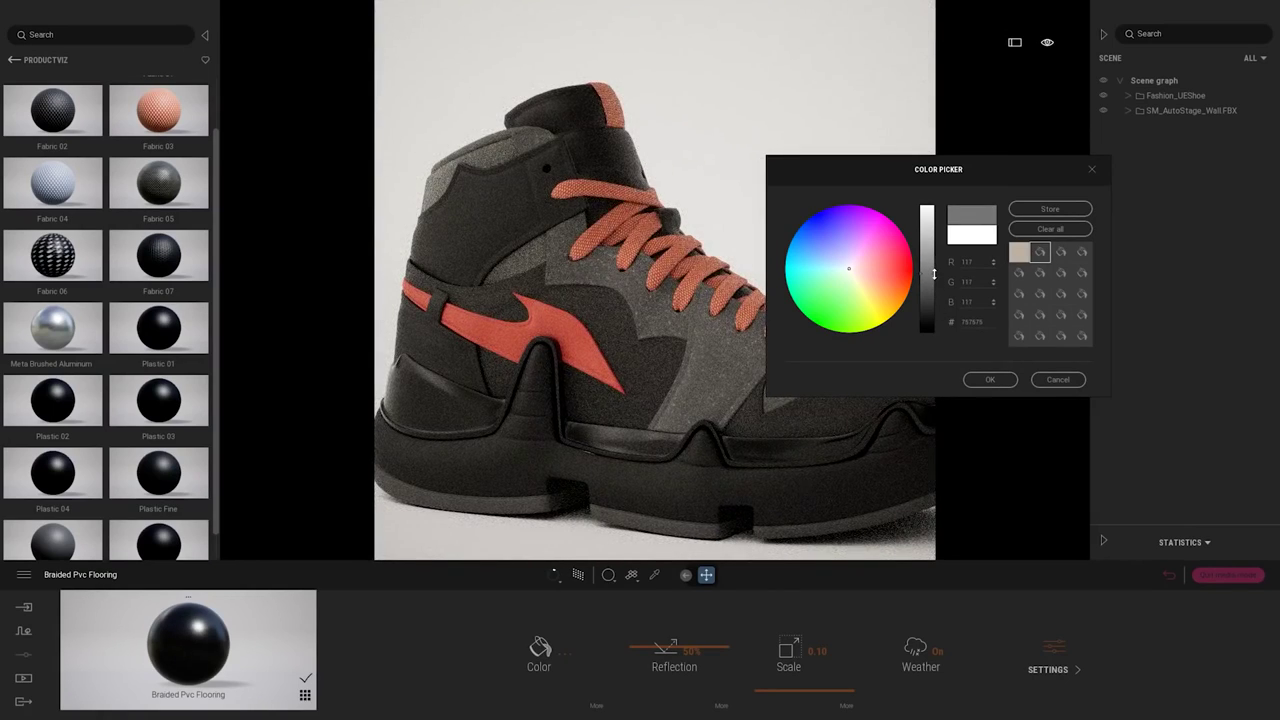
{"action": "left_click_drag", "start_coordinate": [934, 273], "coordinate": [934, 274]}
{"action": "left_click", "coordinate": [990, 380]}
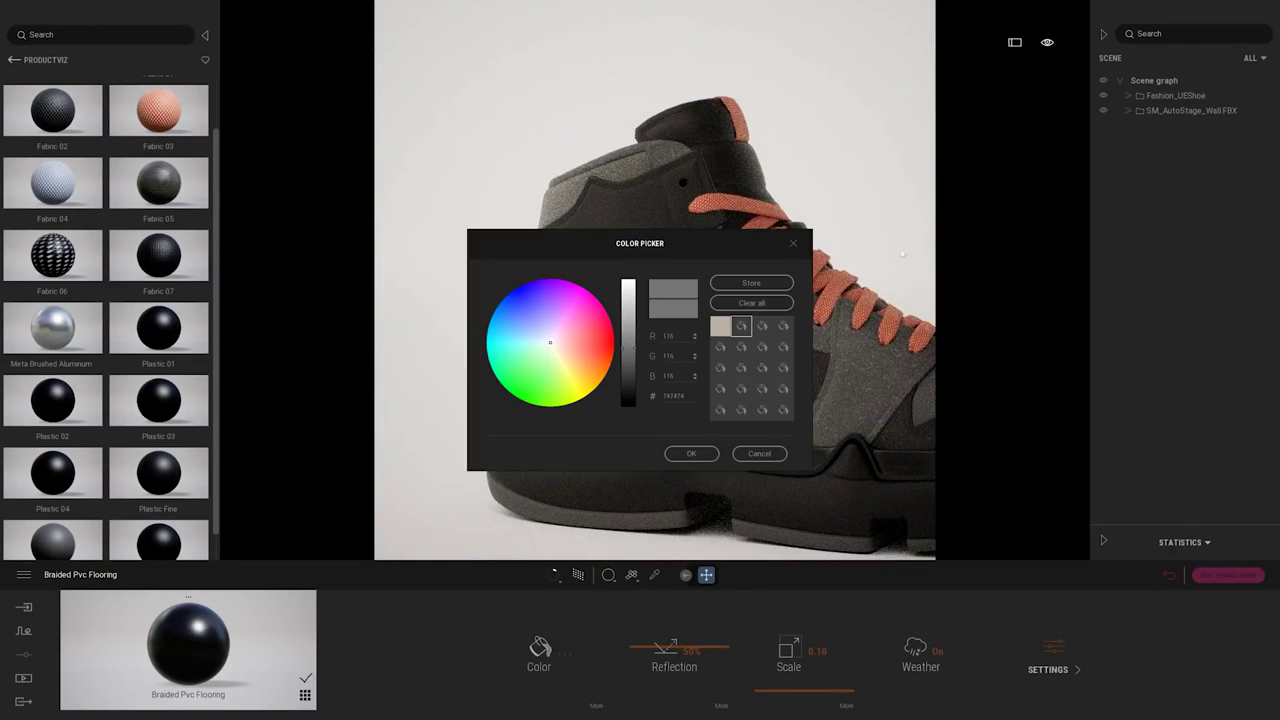
Store the side panel's grey material colour as a reusable swatch.
{"action": "left_click_drag", "start_coordinate": [712, 240], "coordinate": [978, 236]}
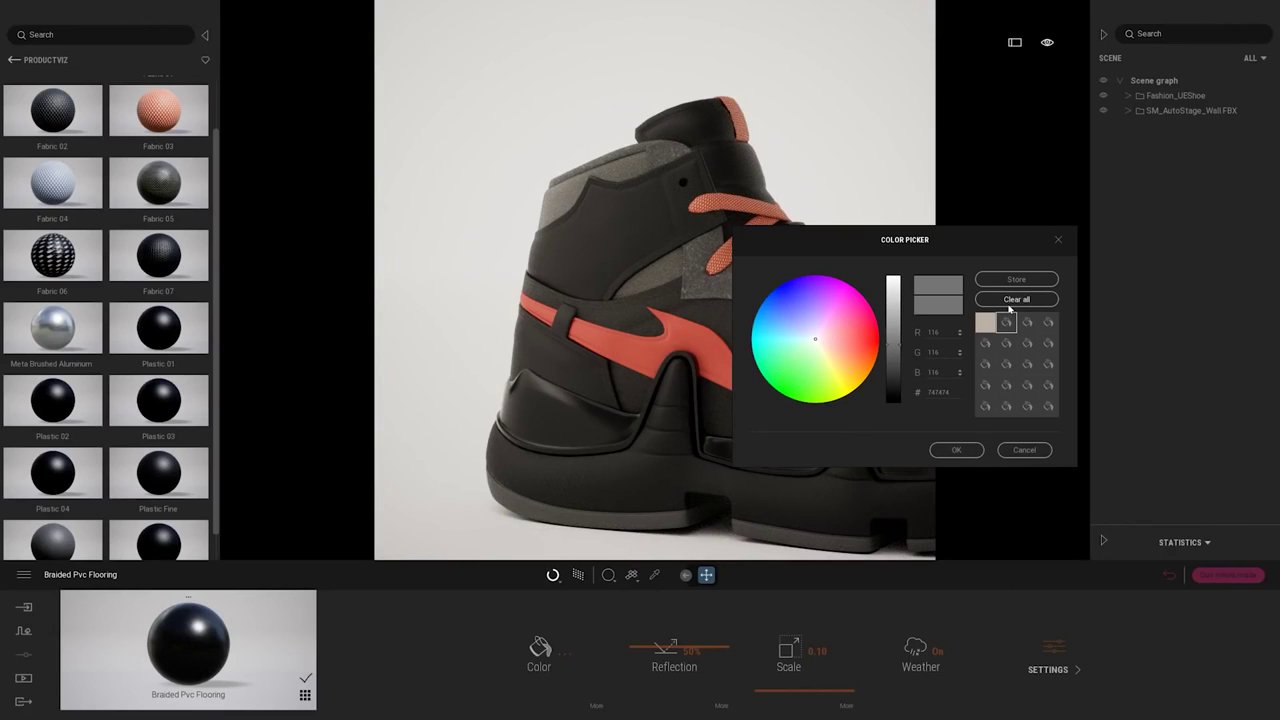
{"action": "left_click_drag", "start_coordinate": [942, 250], "coordinate": [1095, 200]}
{"action": "left_click_drag", "start_coordinate": [646, 307], "coordinate": [493, 332]}
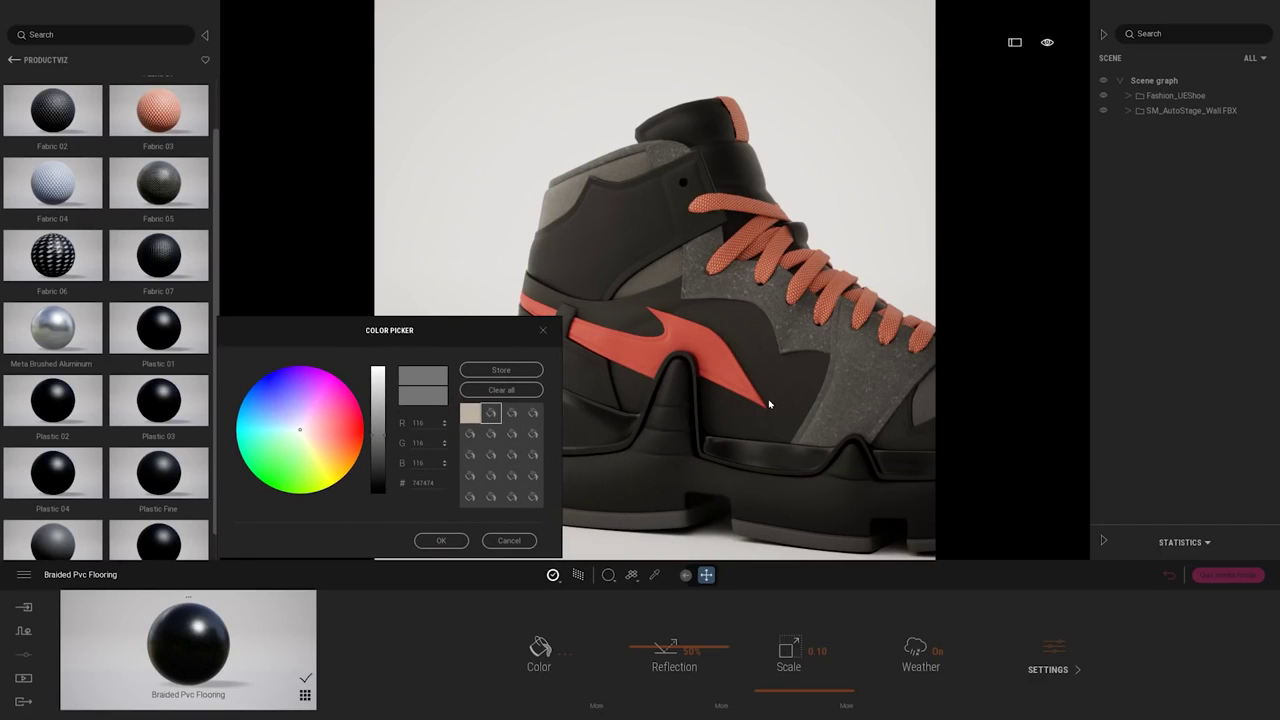
{"action": "left_click", "coordinate": [504, 370]}
{"action": "left_click", "coordinate": [442, 541]}
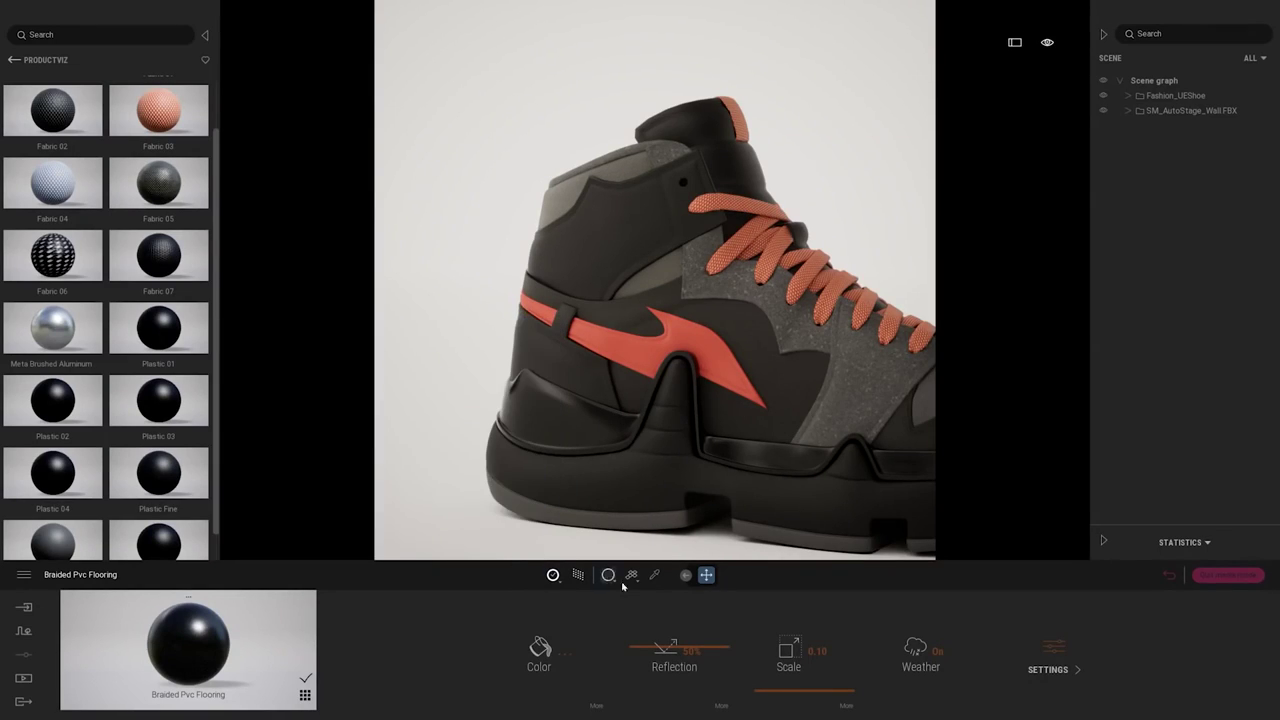
Sample the lighter fabric between the ankle panel and laces and tint it with the stored grey swatch.
{"action": "left_click", "coordinate": [655, 575]}
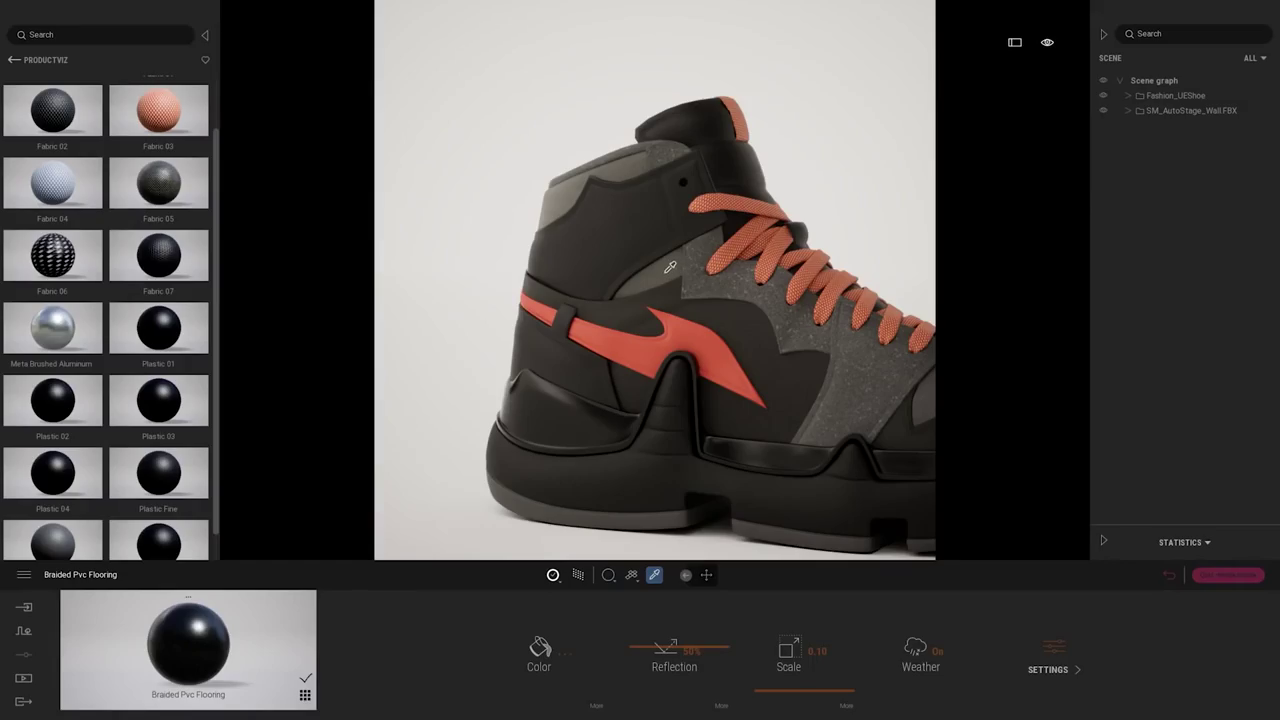
{"action": "left_click", "coordinate": [669, 272]}
{"action": "key", "text": "Escape"}
{"action": "scroll", "coordinate": [712, 301], "scroll_direction": "up", "scroll_amount": 4}
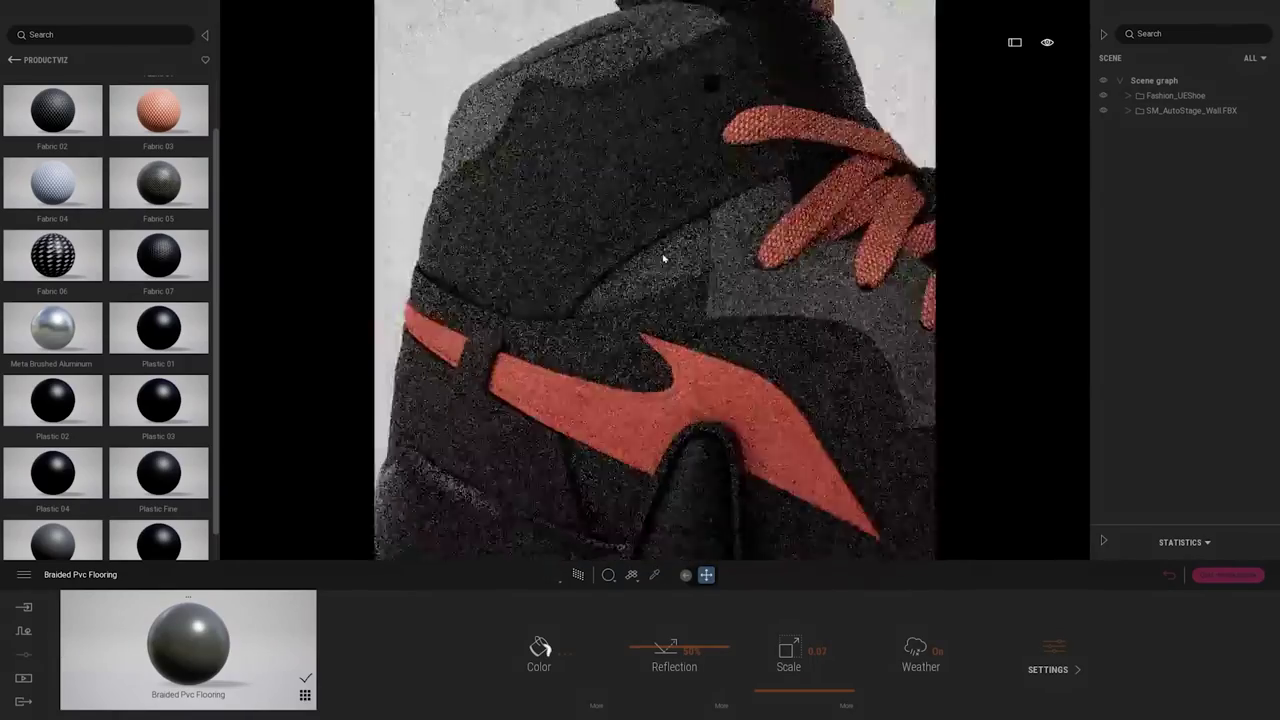
{"action": "left_click", "coordinate": [540, 648]}
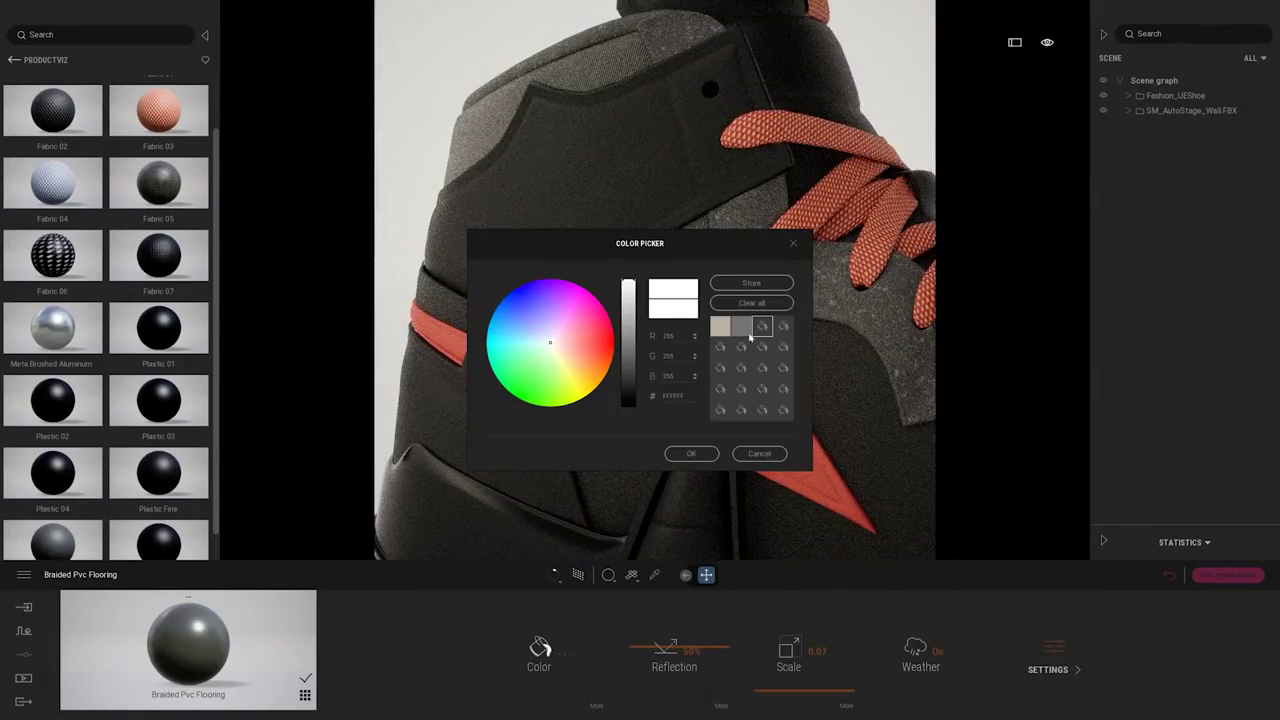
{"action": "left_click", "coordinate": [746, 331]}
{"action": "left_click", "coordinate": [696, 454]}
Frame the whole shoe from the side and update the saved Image1 with this view.
{"action": "scroll", "coordinate": [723, 313], "scroll_direction": "down", "scroll_amount": 5}
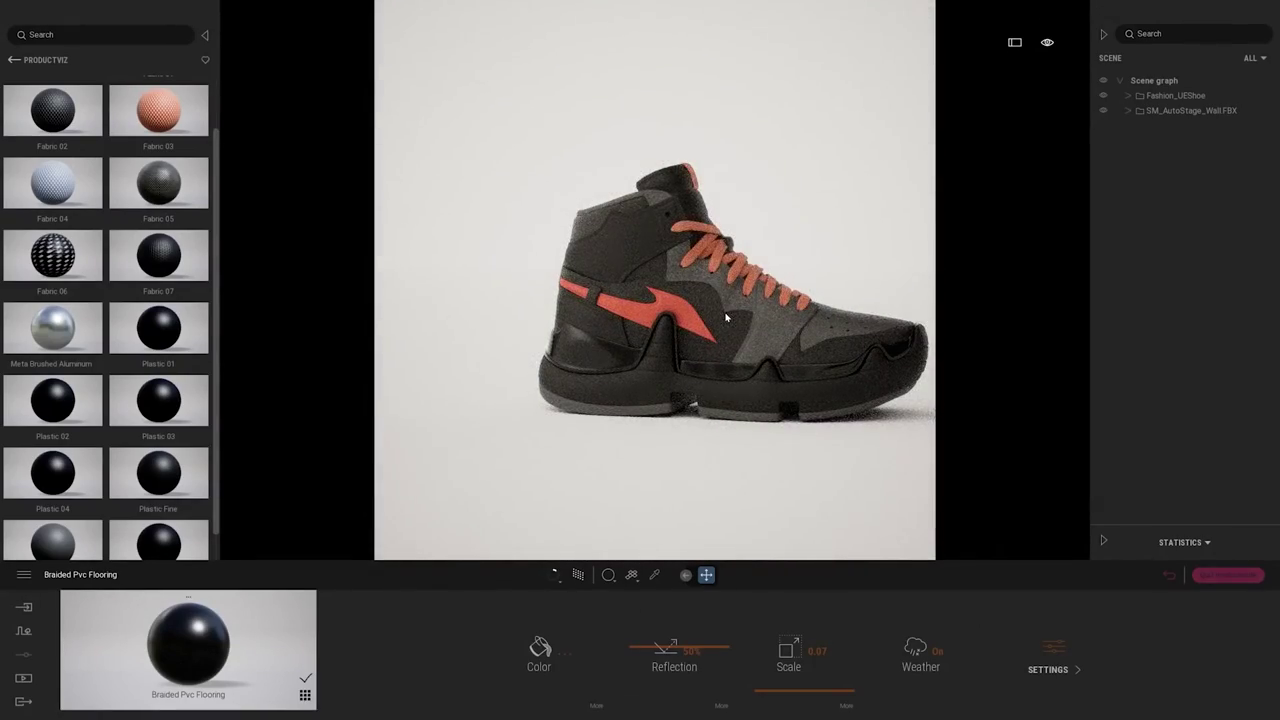
{"action": "middle_click_drag", "start_coordinate": [726, 317], "coordinate": [645, 313]}
{"action": "left_click", "coordinate": [1169, 576]}
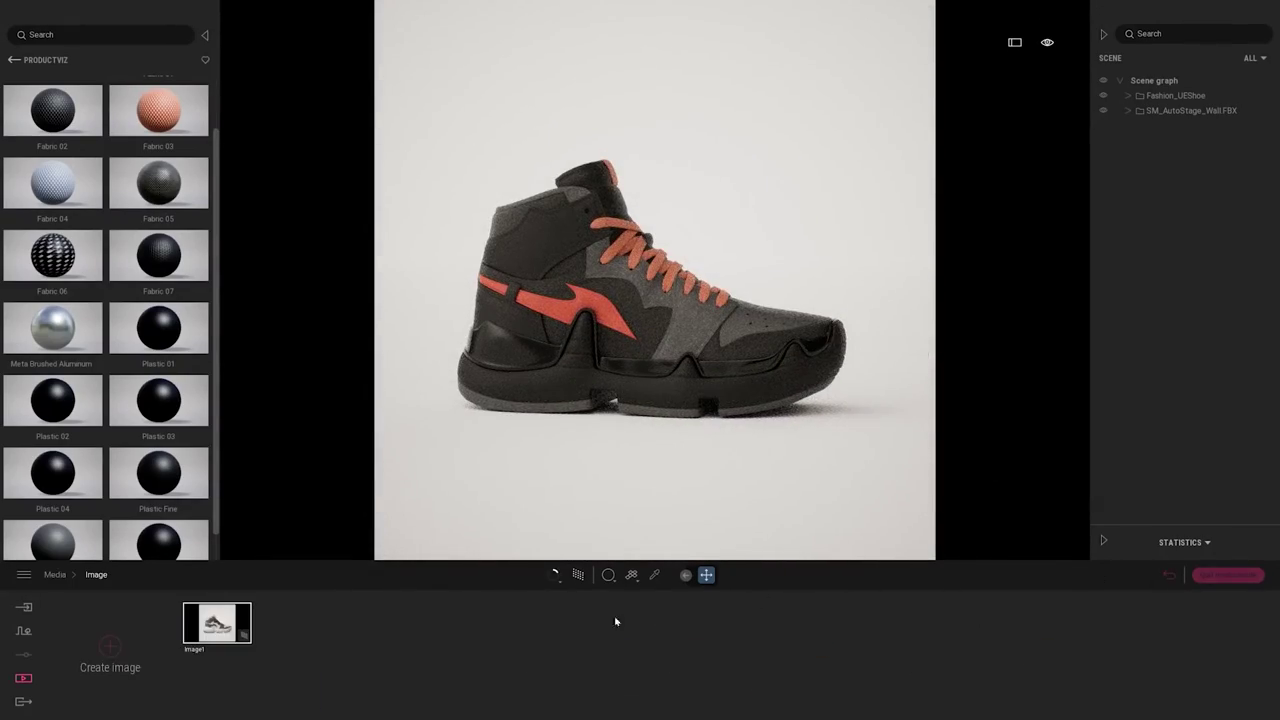
{"action": "left_click", "coordinate": [215, 625]}
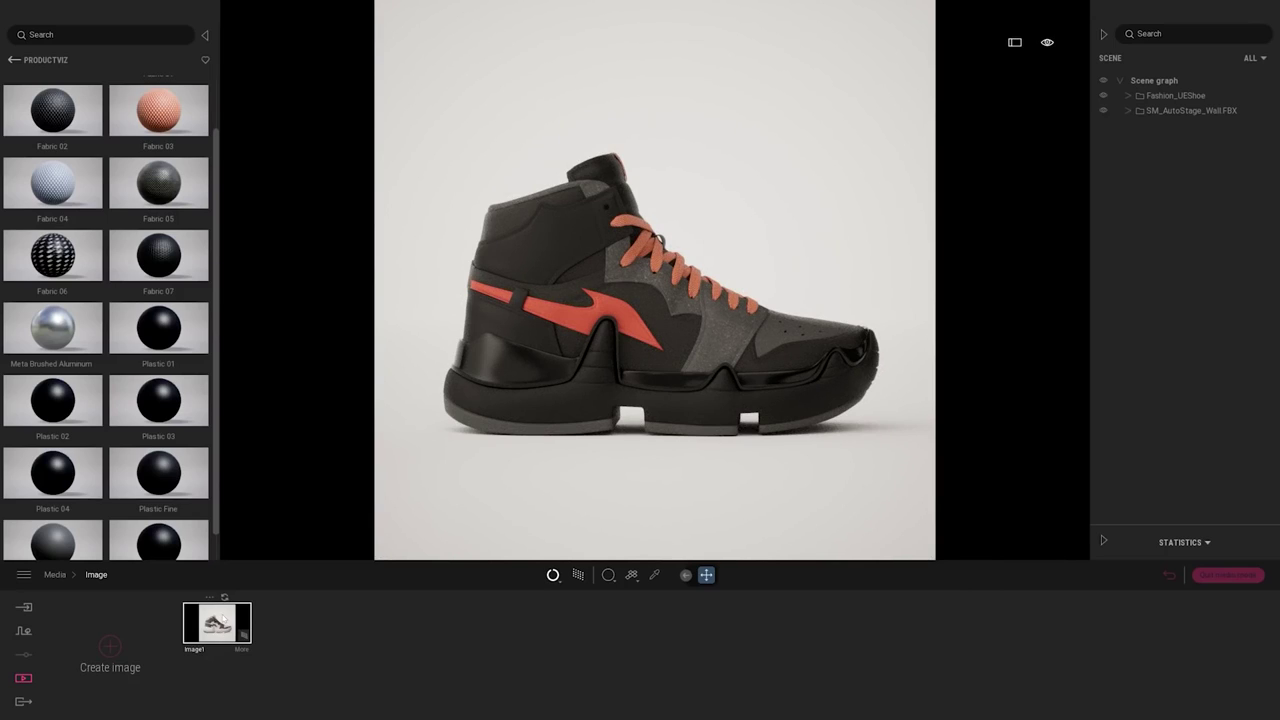
{"action": "left_click", "coordinate": [224, 598]}
Duplicate the Fashion_UEShoe container at the root of the scene graph as an independent copy rather than an instance.
{"action": "left_click", "coordinate": [1170, 111]}
{"action": "right_click", "coordinate": [1167, 113]}
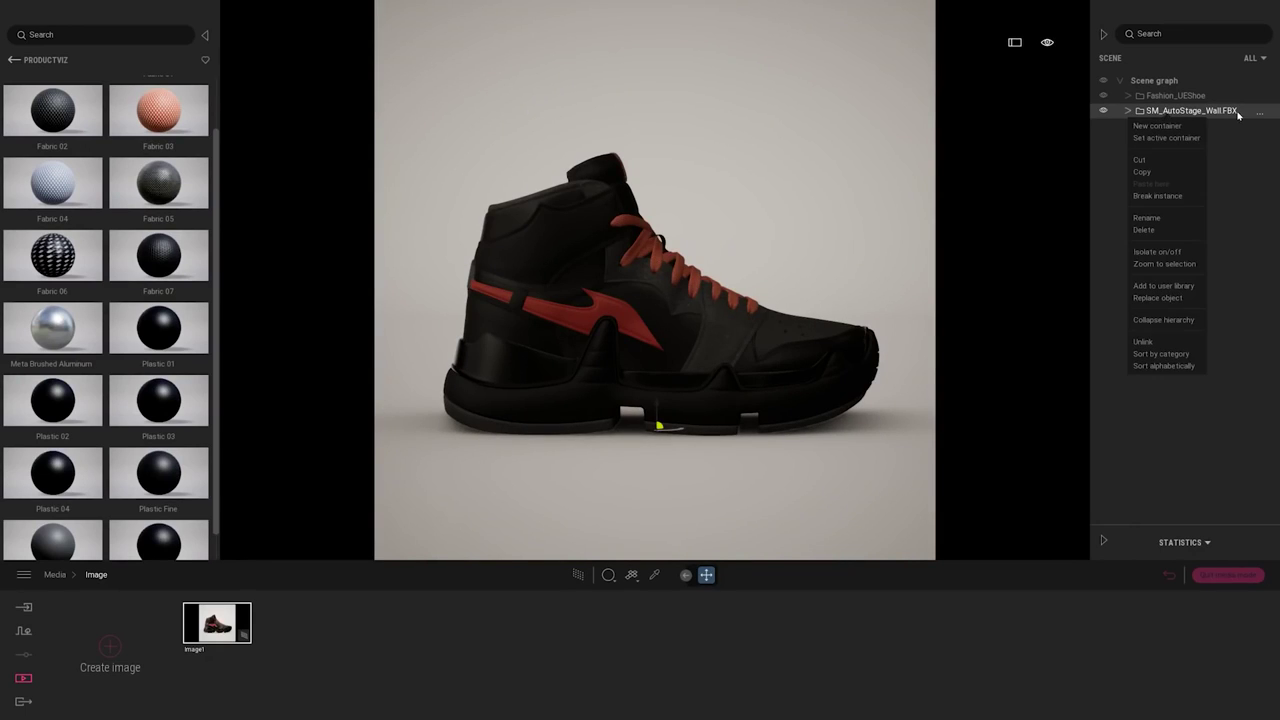
{"action": "left_click", "coordinate": [1178, 96]}
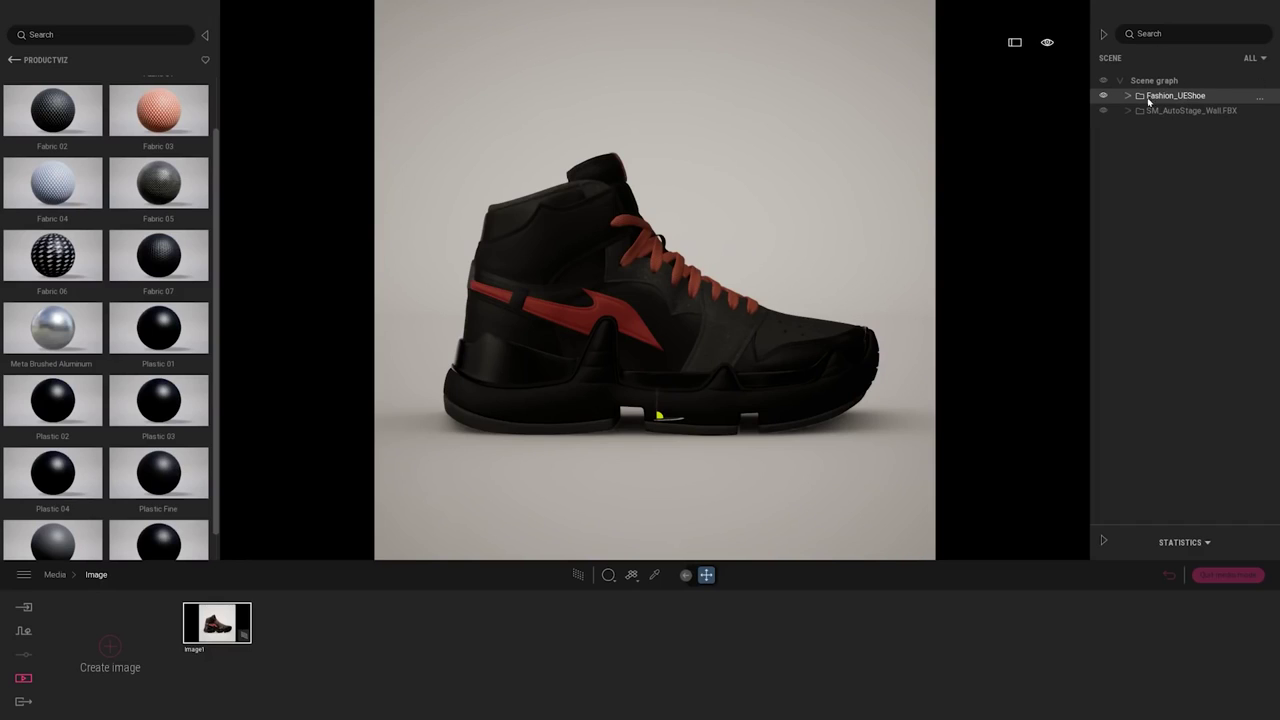
{"action": "right_click", "coordinate": [1184, 99]}
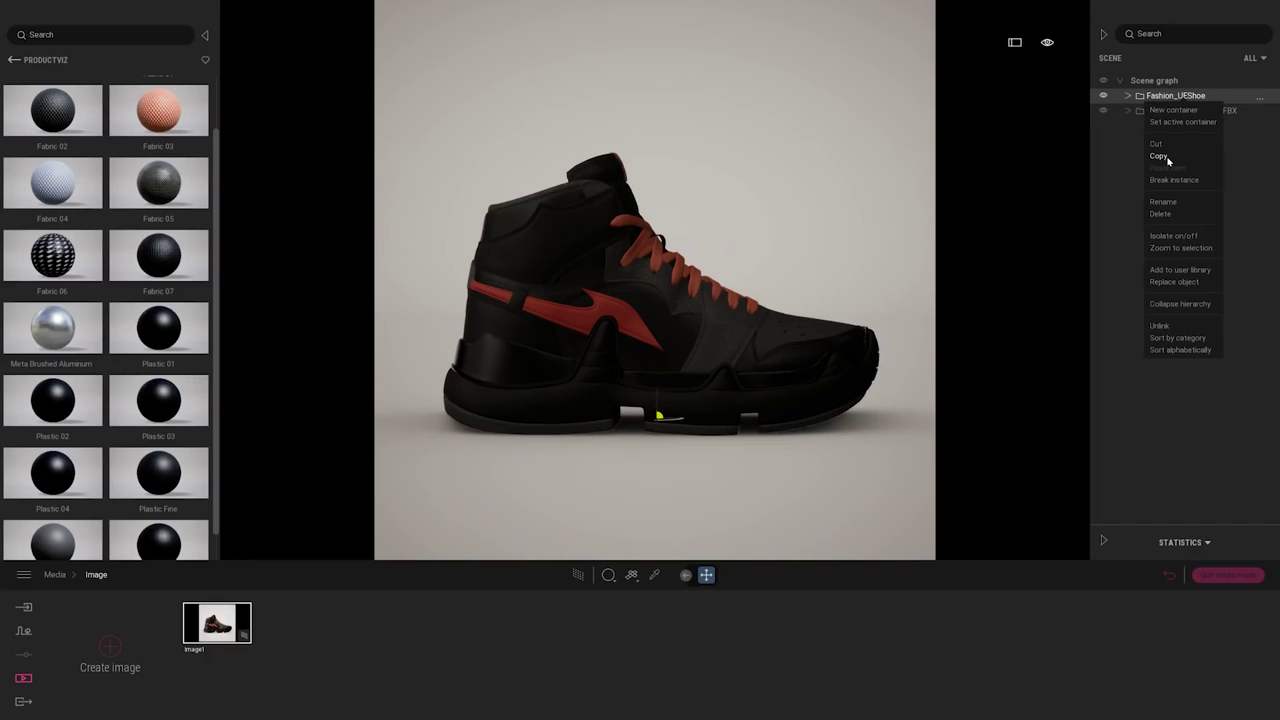
{"action": "left_click", "coordinate": [1167, 160]}
{"action": "right_click", "coordinate": [1155, 84]}
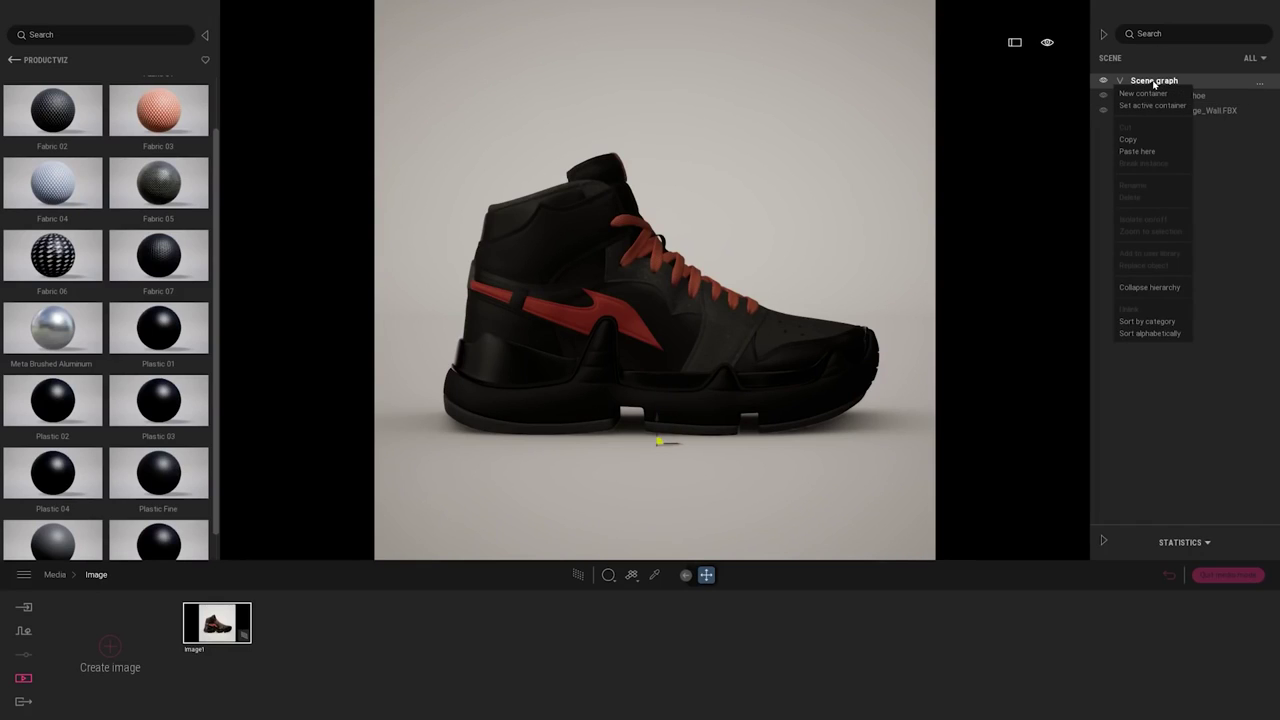
{"action": "left_click", "coordinate": [1140, 151]}
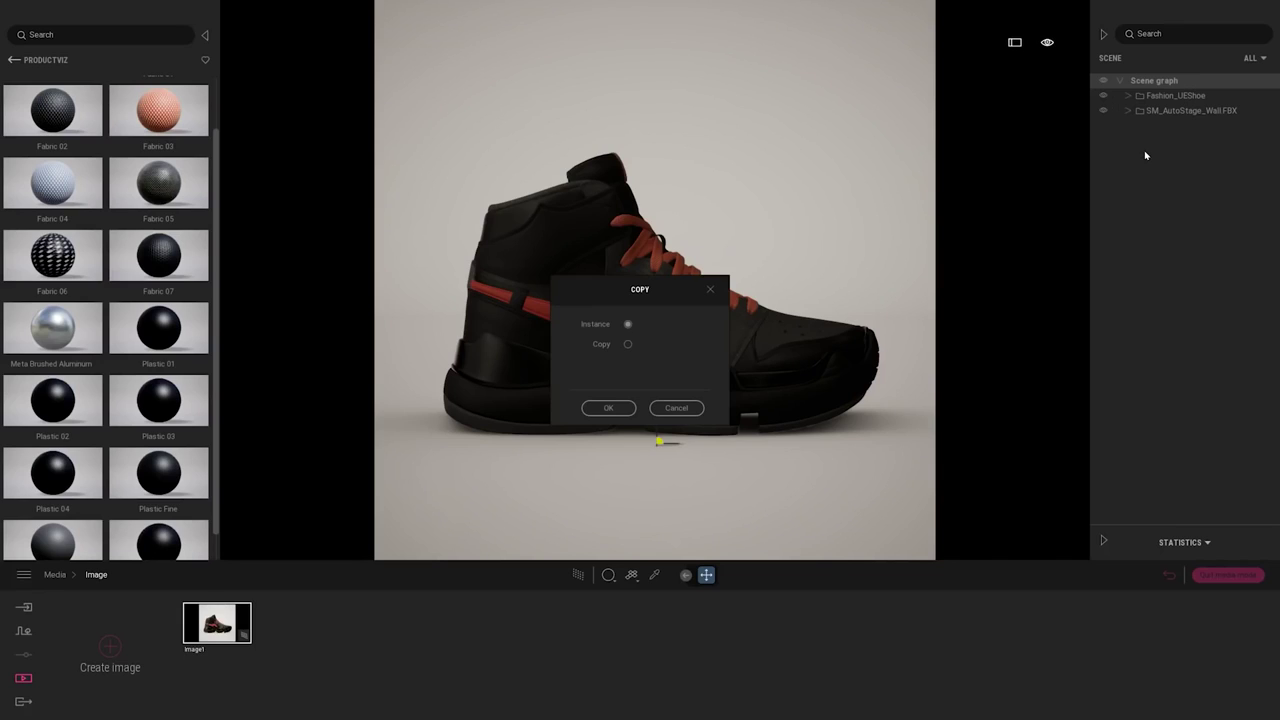
{"action": "left_click_drag", "start_coordinate": [582, 307], "coordinate": [741, 298]}
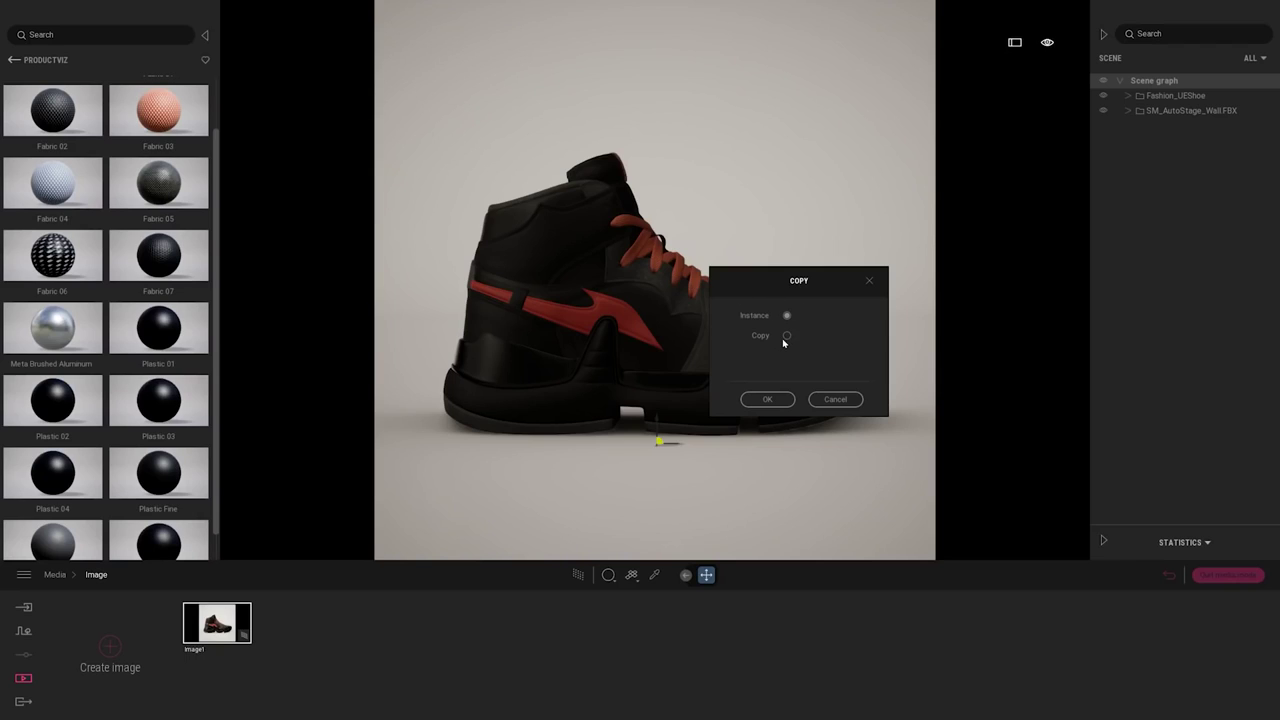
{"action": "left_click", "coordinate": [787, 337]}
{"action": "left_click", "coordinate": [766, 398]}
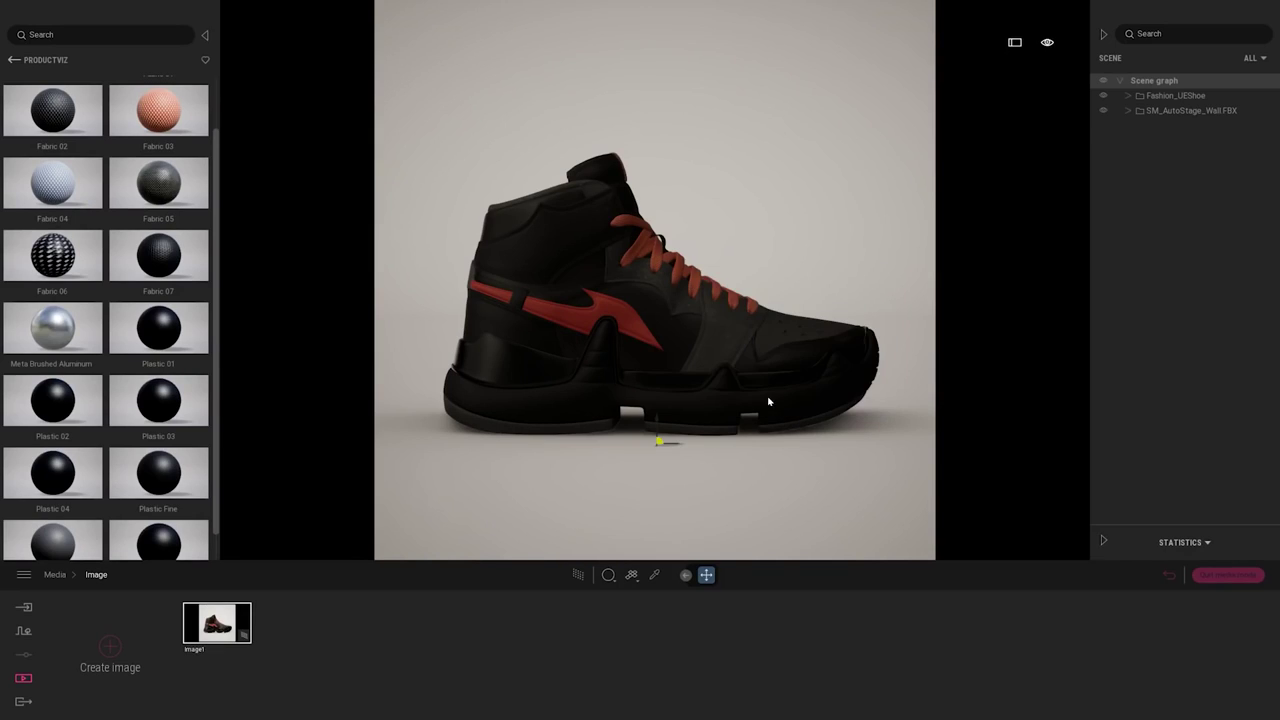
Create a second image from the current view and hide the original Fashion_UEShoe in it, keeping the copied shoe visible.
{"action": "left_click", "coordinate": [110, 647]}
{"action": "left_click", "coordinate": [1175, 95]}
{"action": "left_click", "coordinate": [1103, 95]}
{"action": "left_click", "coordinate": [1175, 125]}
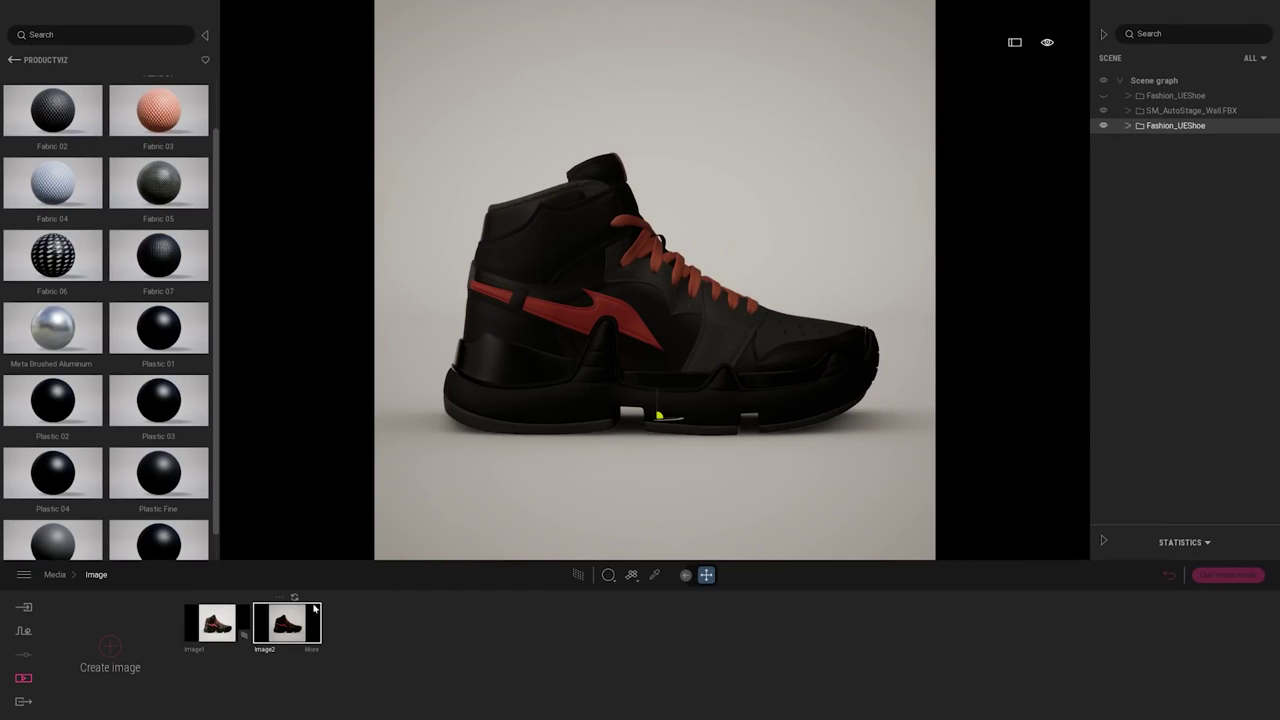
Return to Image1, hide the copied shoe and refresh the image to store that visibility.
{"action": "left_click", "coordinate": [215, 625]}
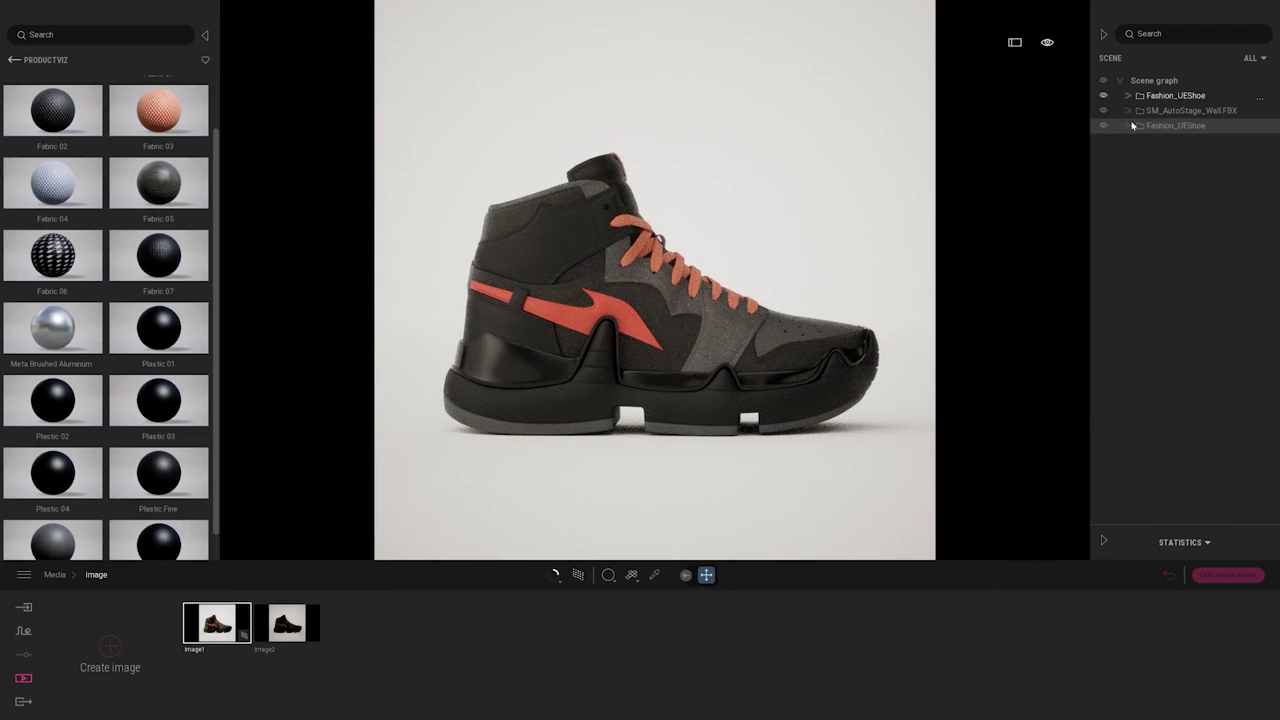
{"action": "left_click", "coordinate": [1193, 126]}
{"action": "left_click", "coordinate": [1104, 128]}
{"action": "mouse_move", "coordinate": [221, 597]}
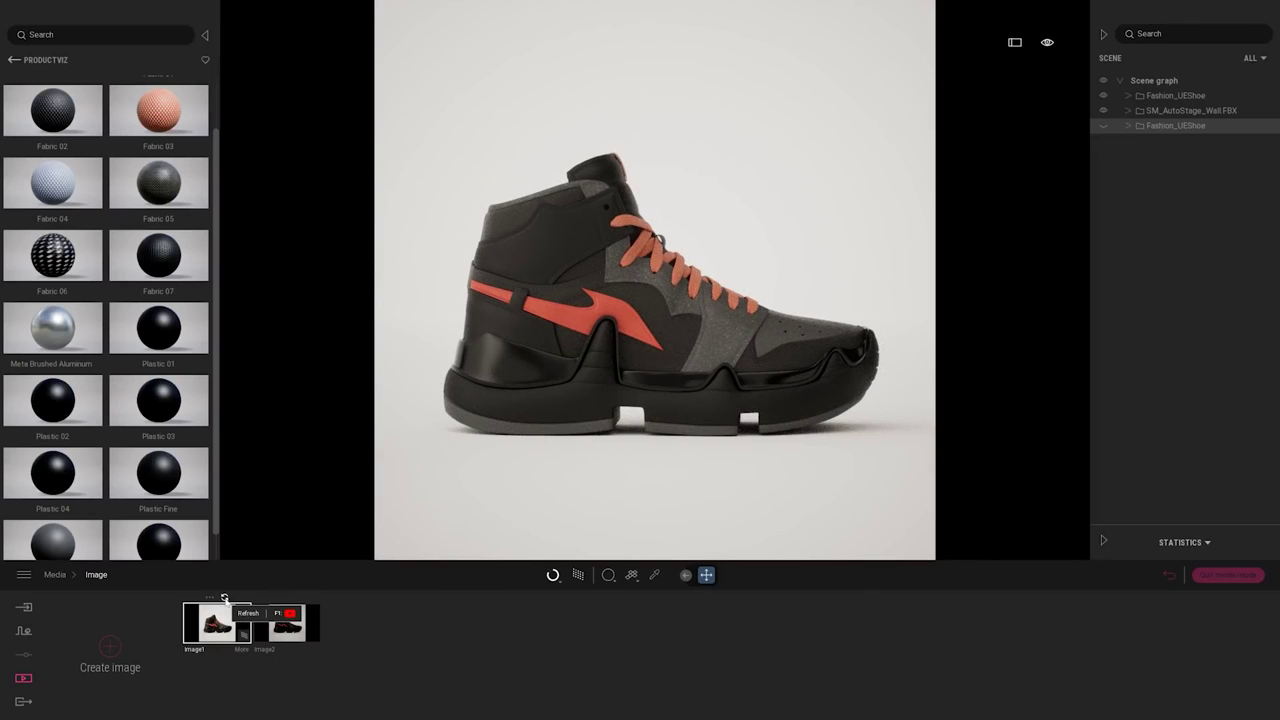
In Image2, create a new blank material and apply it to the copied shoe's side panel around the red logo.
{"action": "left_click", "coordinate": [287, 628]}
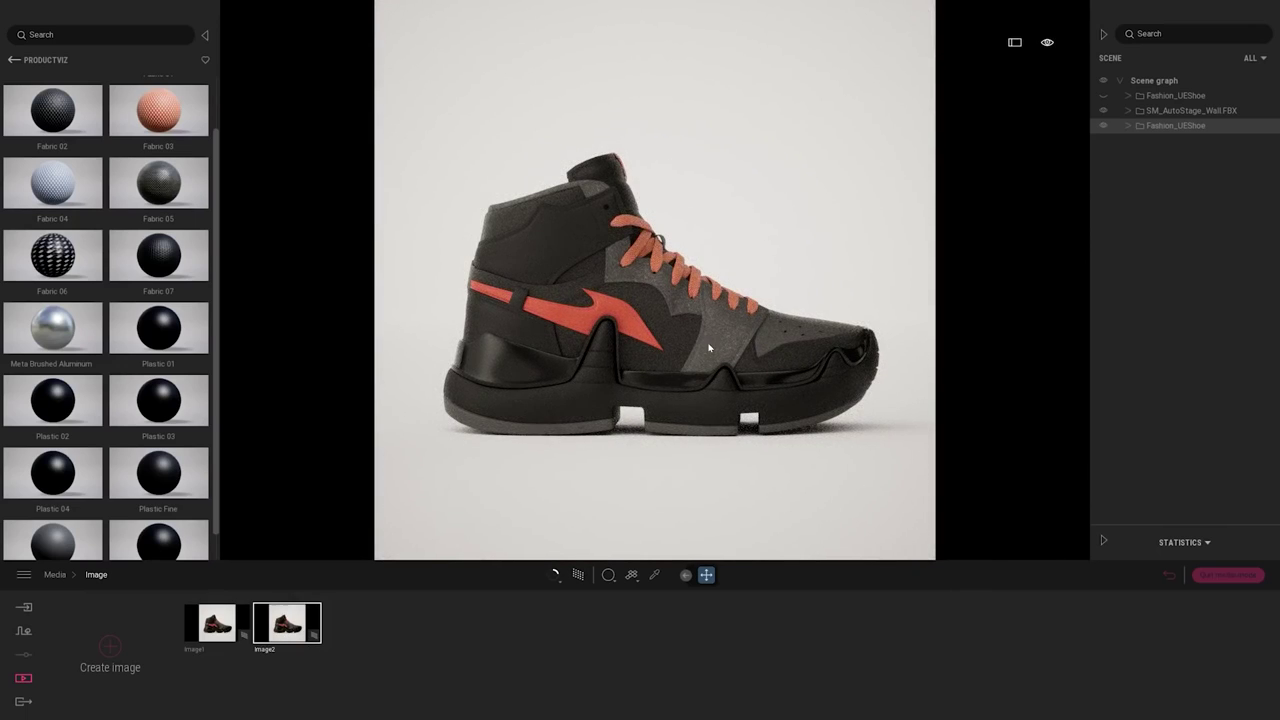
{"action": "scroll", "coordinate": [716, 343], "scroll_direction": "up", "scroll_amount": 3}
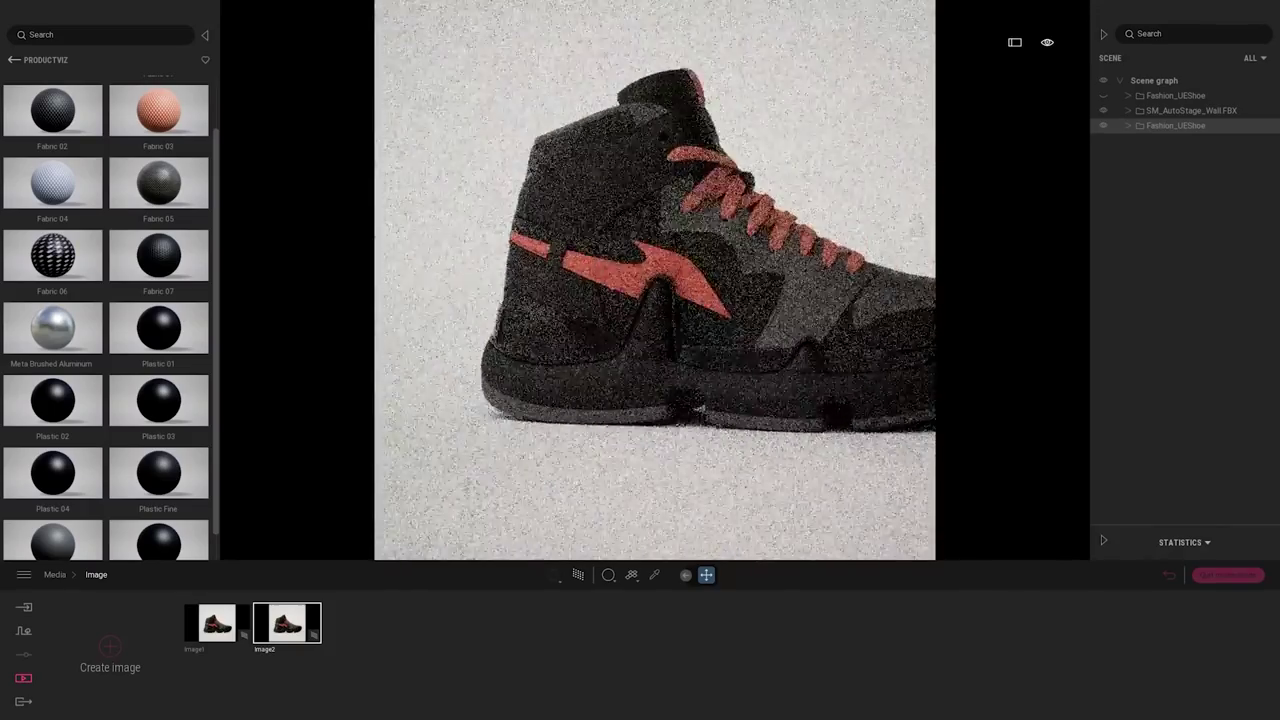
{"action": "scroll", "coordinate": [700, 408], "scroll_direction": "up", "scroll_amount": 5}
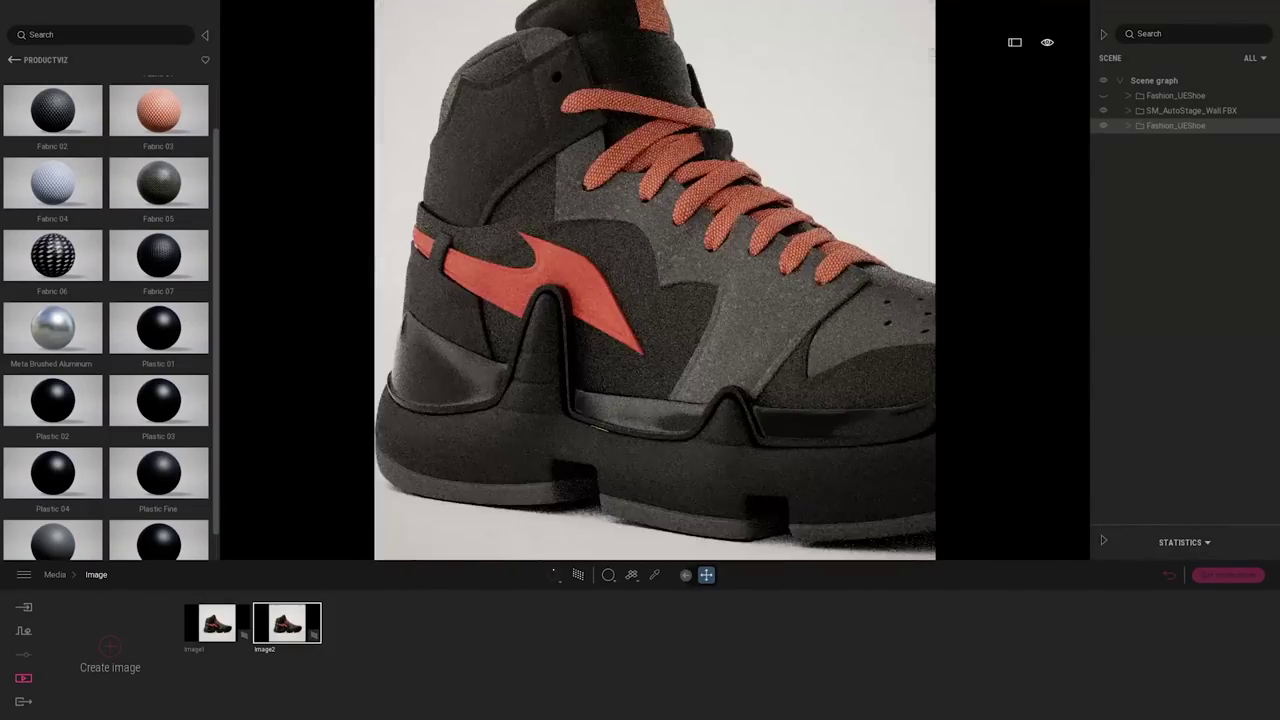
{"action": "scroll", "coordinate": [705, 302], "scroll_direction": "down", "scroll_amount": 2}
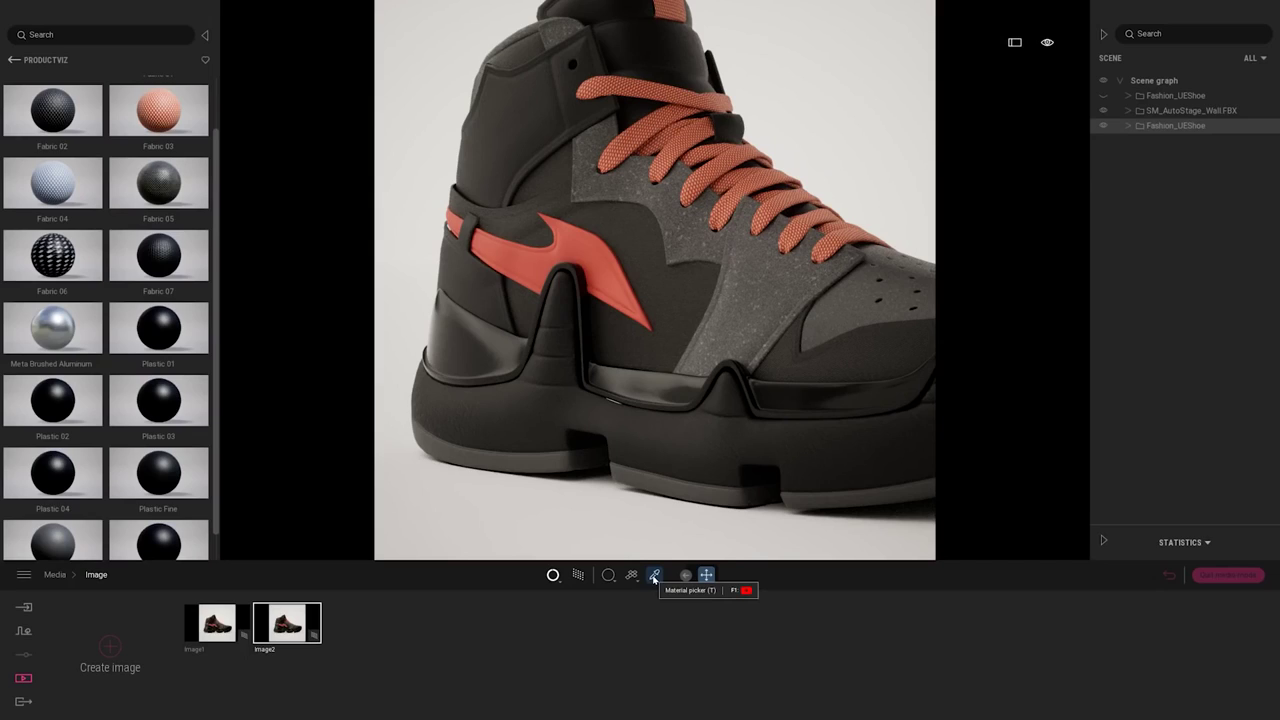
{"action": "left_click", "coordinate": [654, 576]}
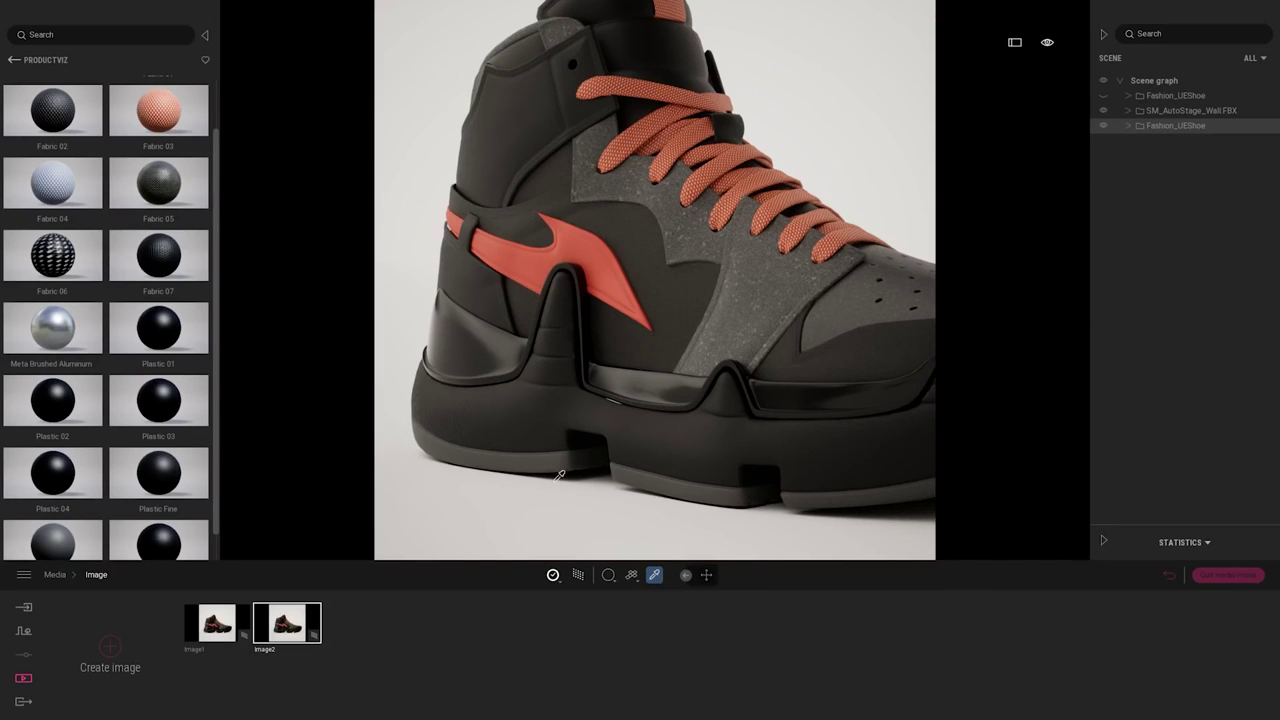
{"action": "left_click", "coordinate": [613, 521]}
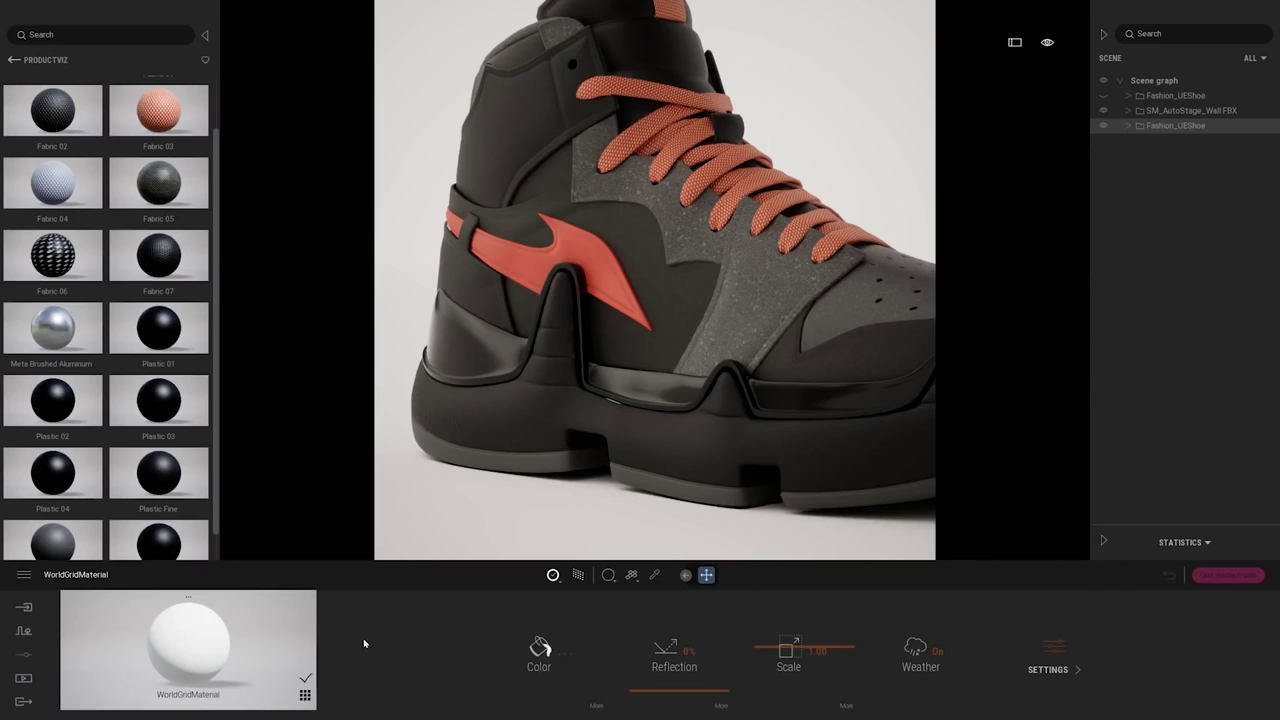
{"action": "left_click", "coordinate": [305, 695]}
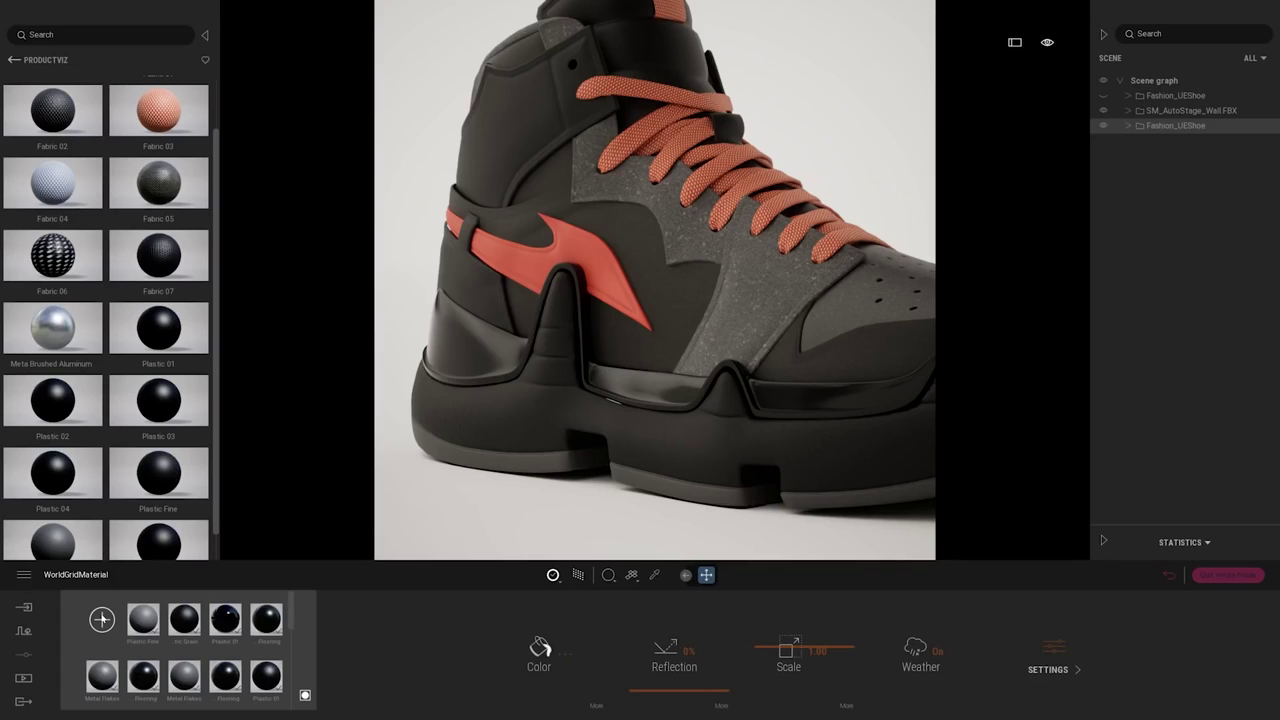
{"action": "left_click", "coordinate": [101, 619]}
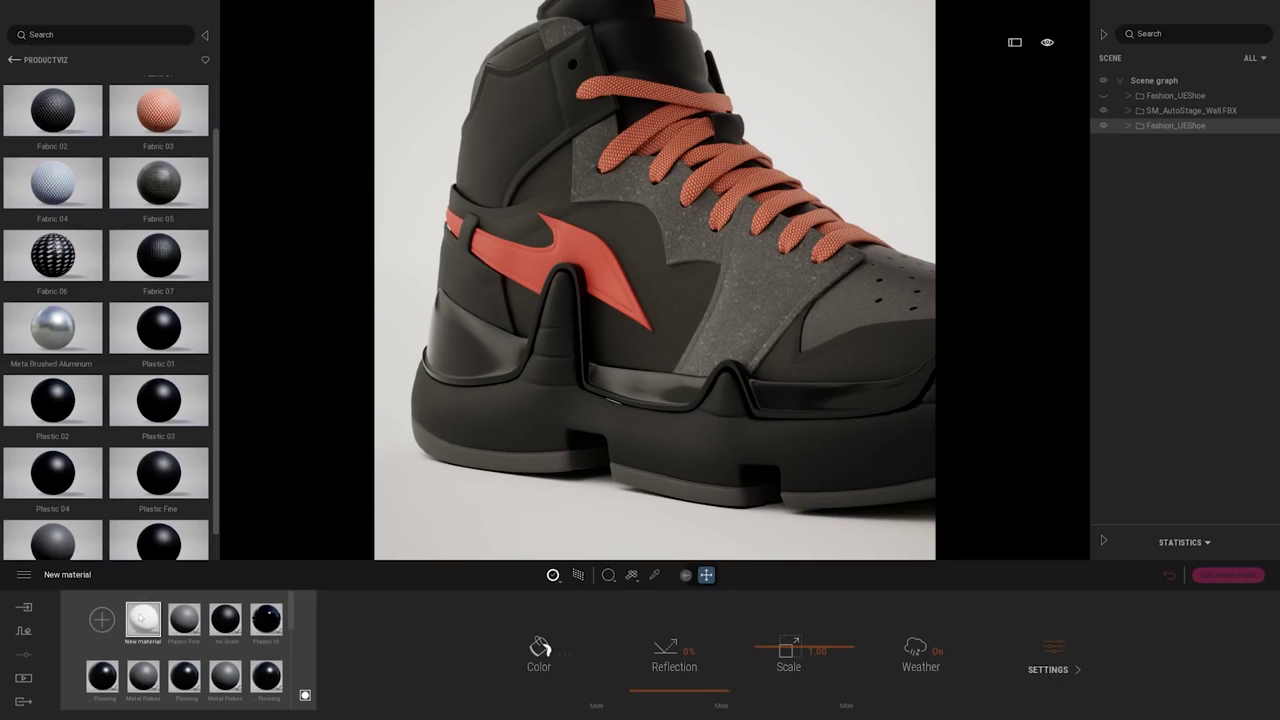
{"action": "left_click_drag", "start_coordinate": [141, 616], "coordinate": [358, 524]}
{"action": "left_click", "coordinate": [687, 292]}
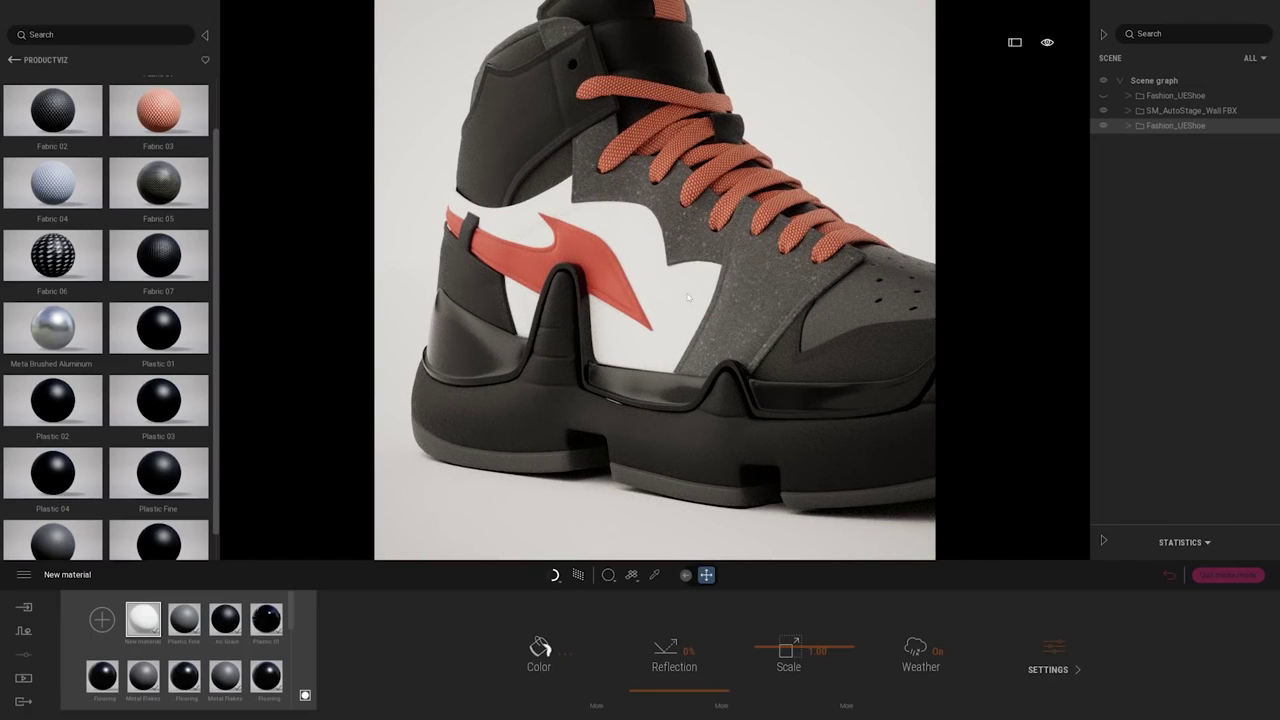
{"action": "left_click", "coordinate": [549, 667]}
{"action": "left_click_drag", "start_coordinate": [562, 250], "coordinate": [802, 222]}
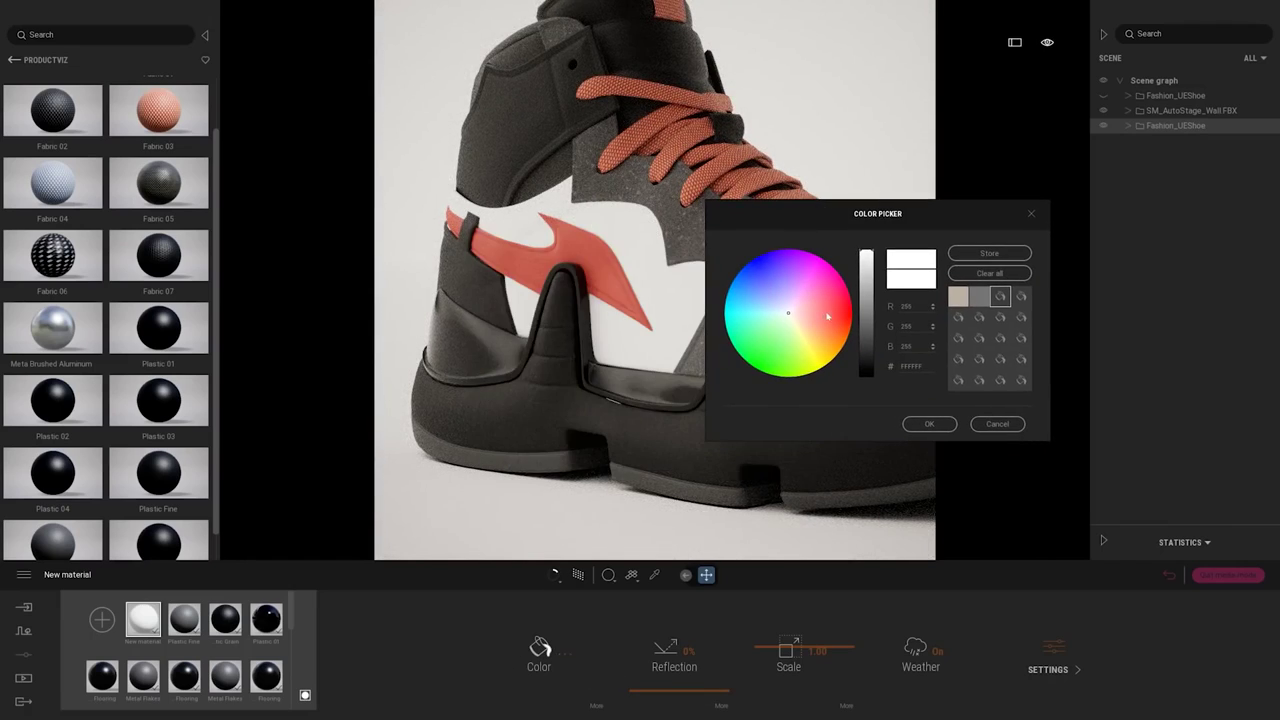
{"action": "left_click_drag", "start_coordinate": [829, 317], "coordinate": [780, 286]}
{"action": "left_click", "coordinate": [779, 328]}
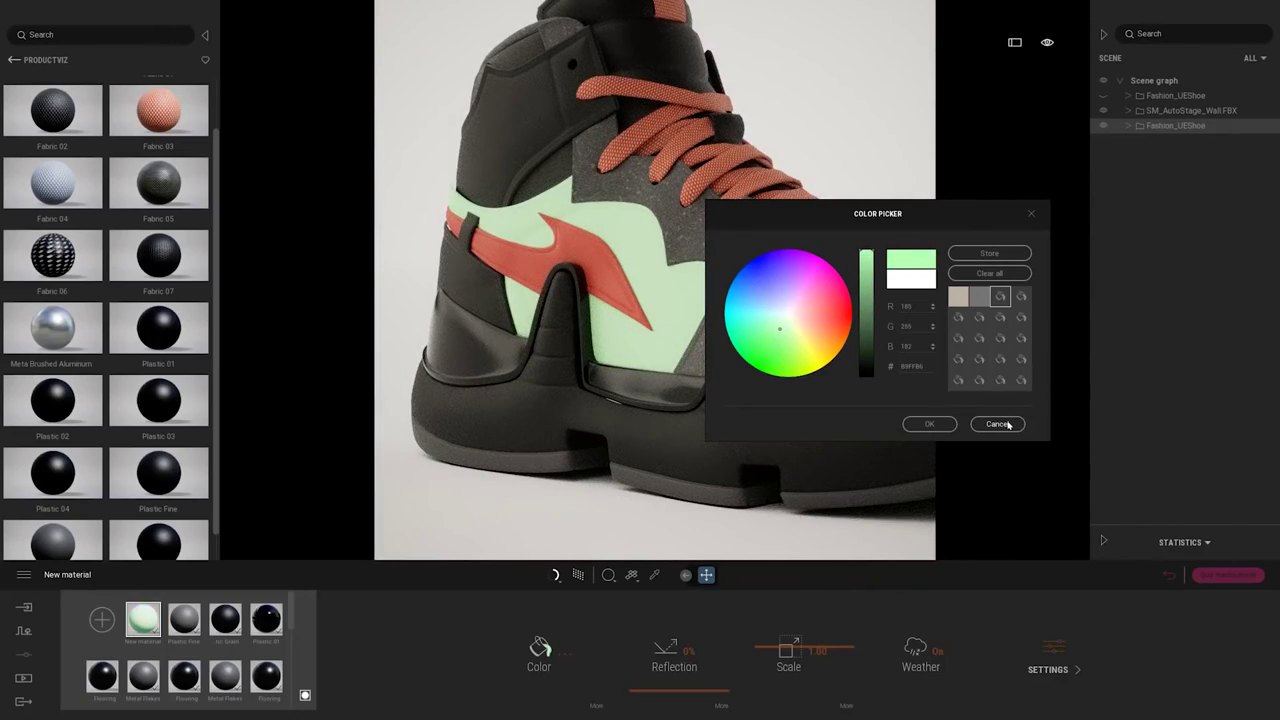
{"action": "left_click", "coordinate": [997, 423]}
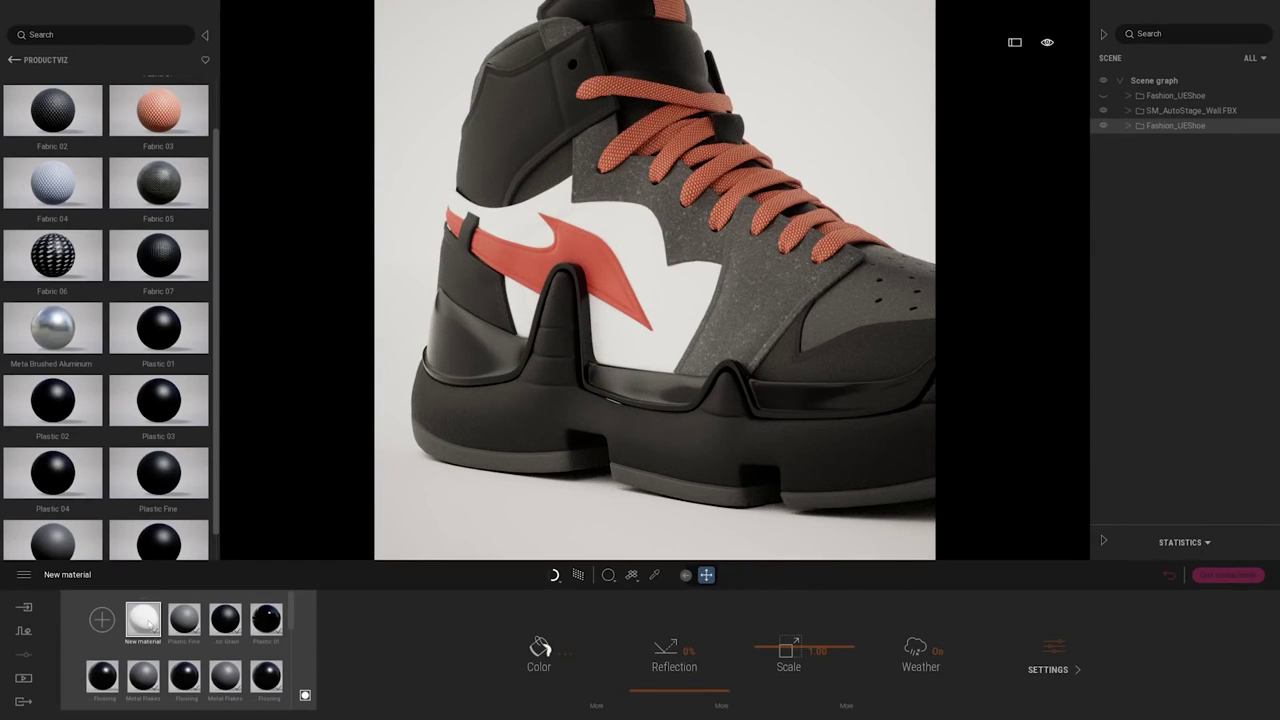
Replace the new material's colour texture with the multicoloured graffiti image ending in 01_BC.png from the _maps folder.
{"action": "left_click", "coordinate": [305, 695]}
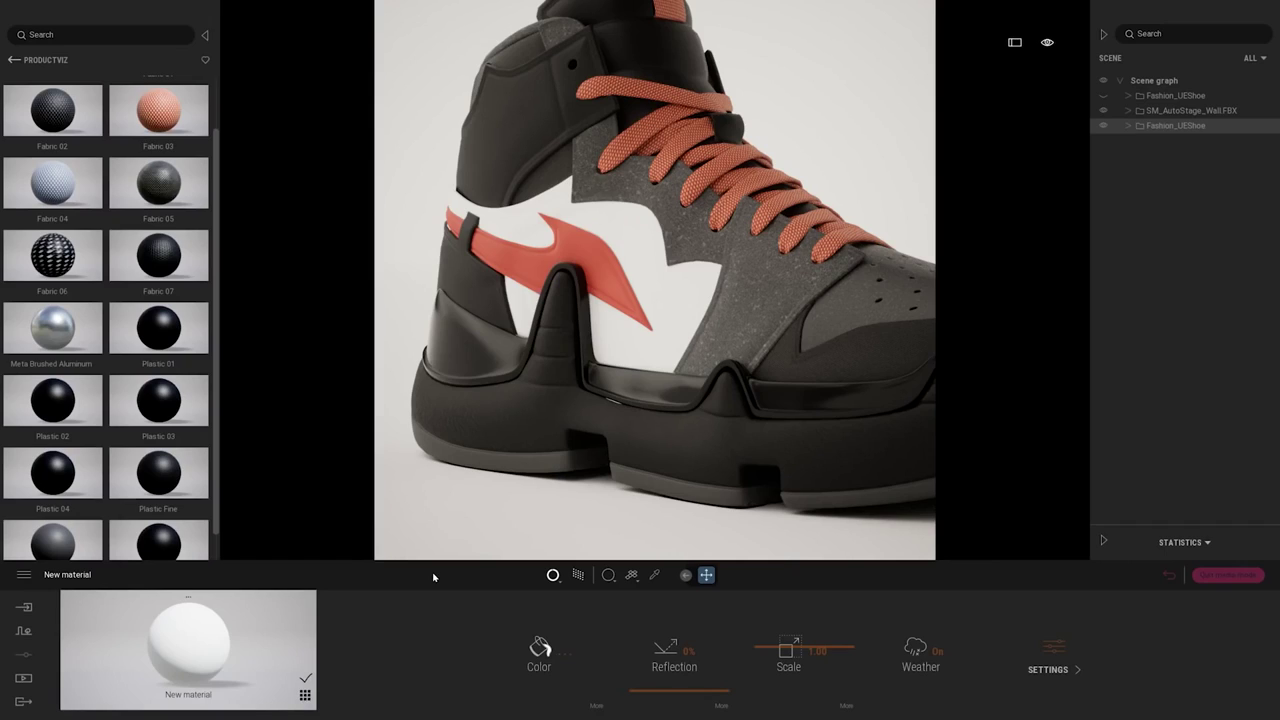
{"action": "left_click", "coordinate": [598, 708]}
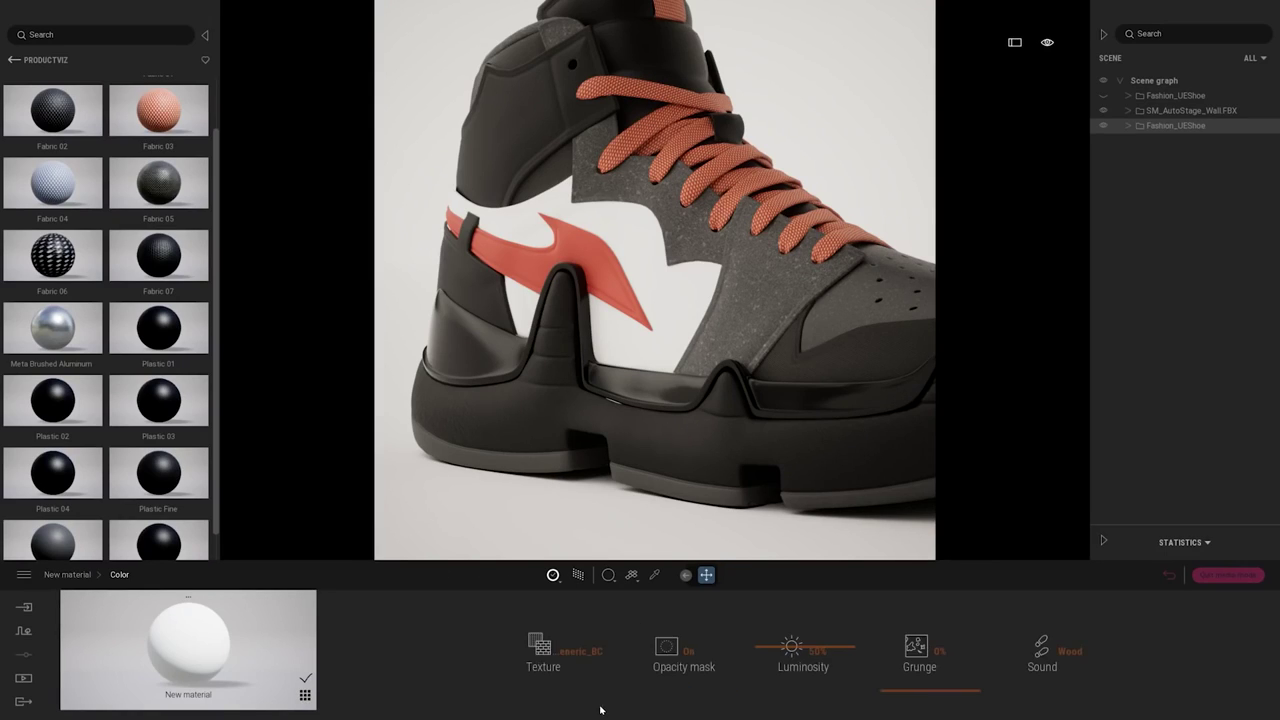
{"action": "left_click", "coordinate": [564, 656]}
{"action": "left_click", "coordinate": [518, 578]}
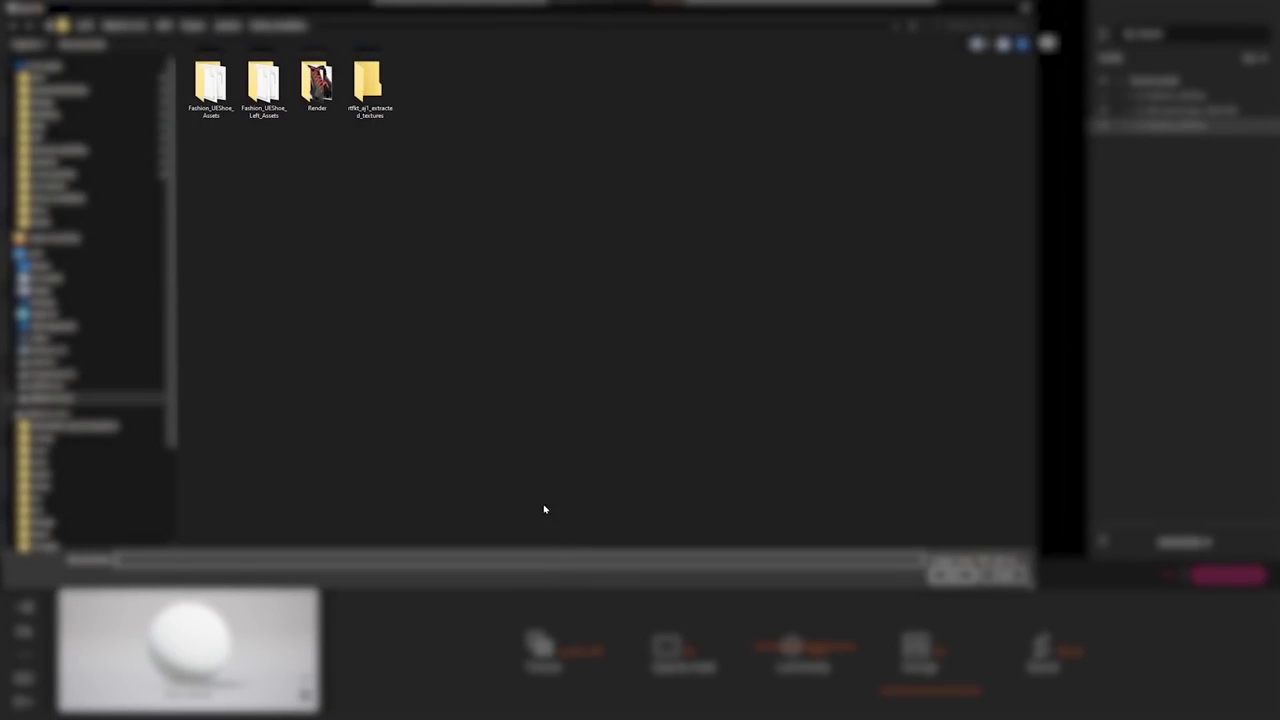
{"action": "left_click", "coordinate": [238, 27]}
{"action": "left_click", "coordinate": [195, 25]}
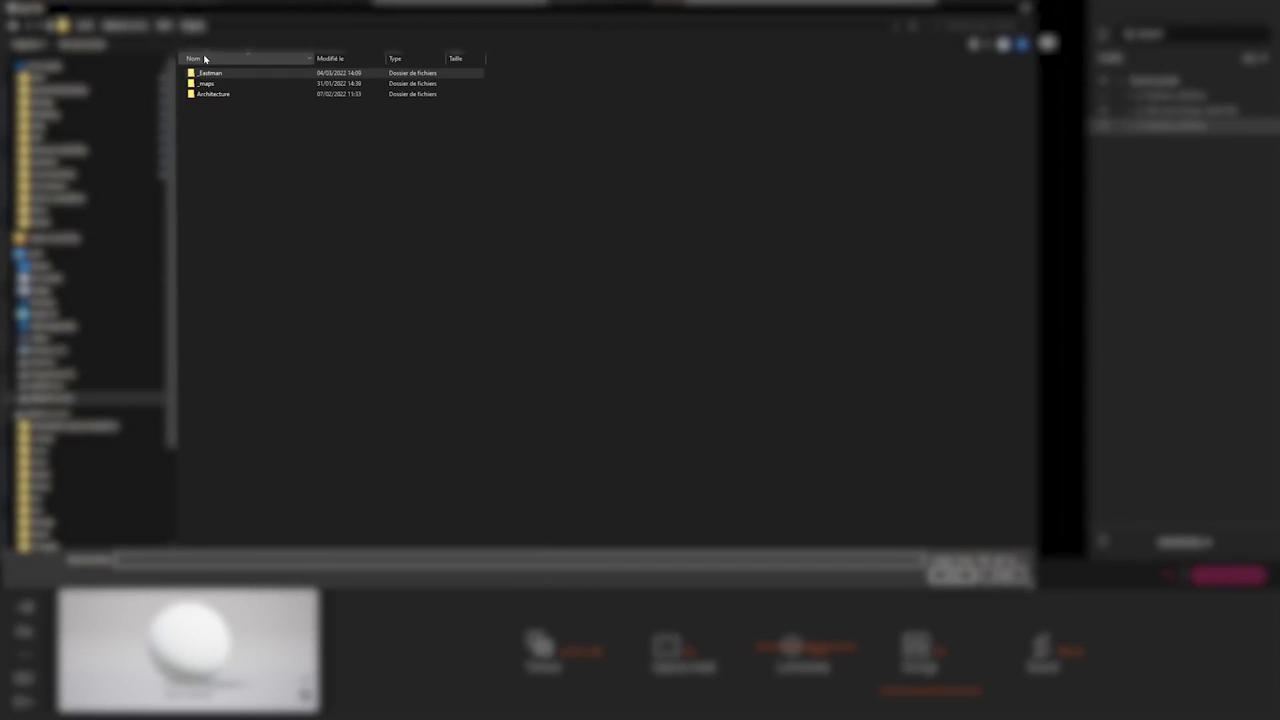
{"action": "double_click", "coordinate": [206, 83]}
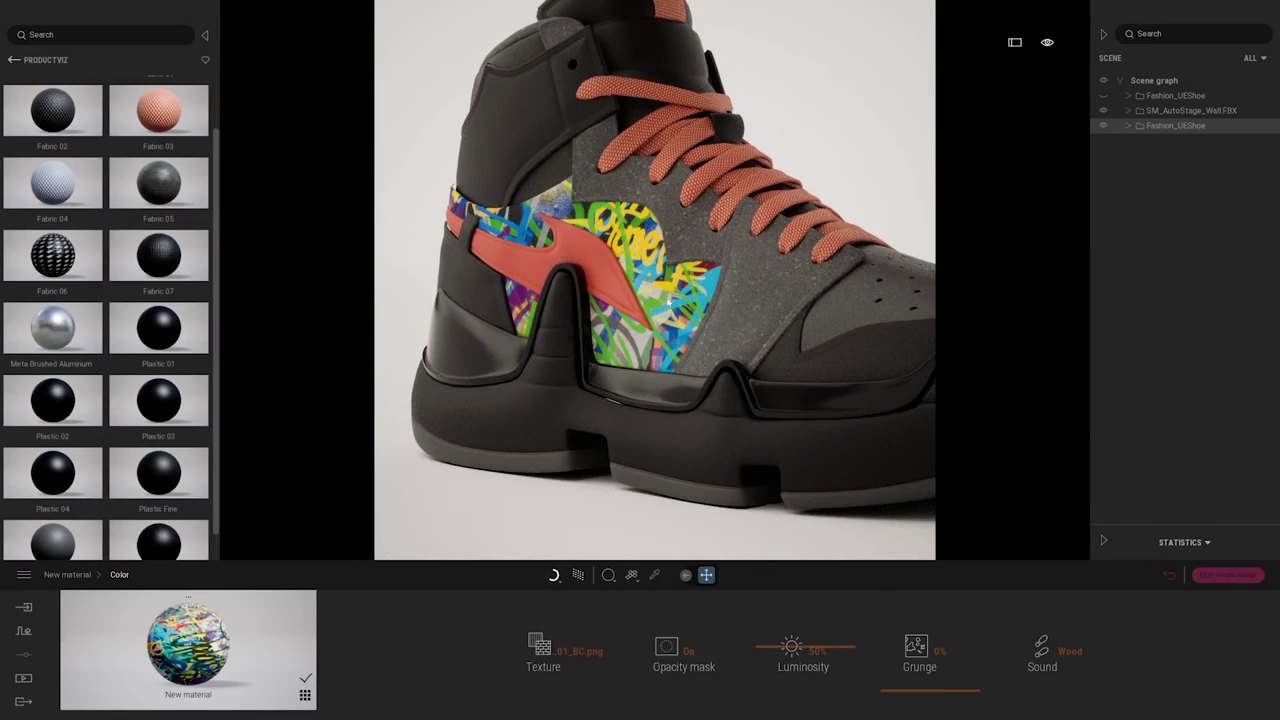
Set the graffiti material's scale to 0.97 and its reflection to 75%.
{"action": "middle_click_drag", "start_coordinate": [670, 303], "coordinate": [705, 310], "text": "shift"}
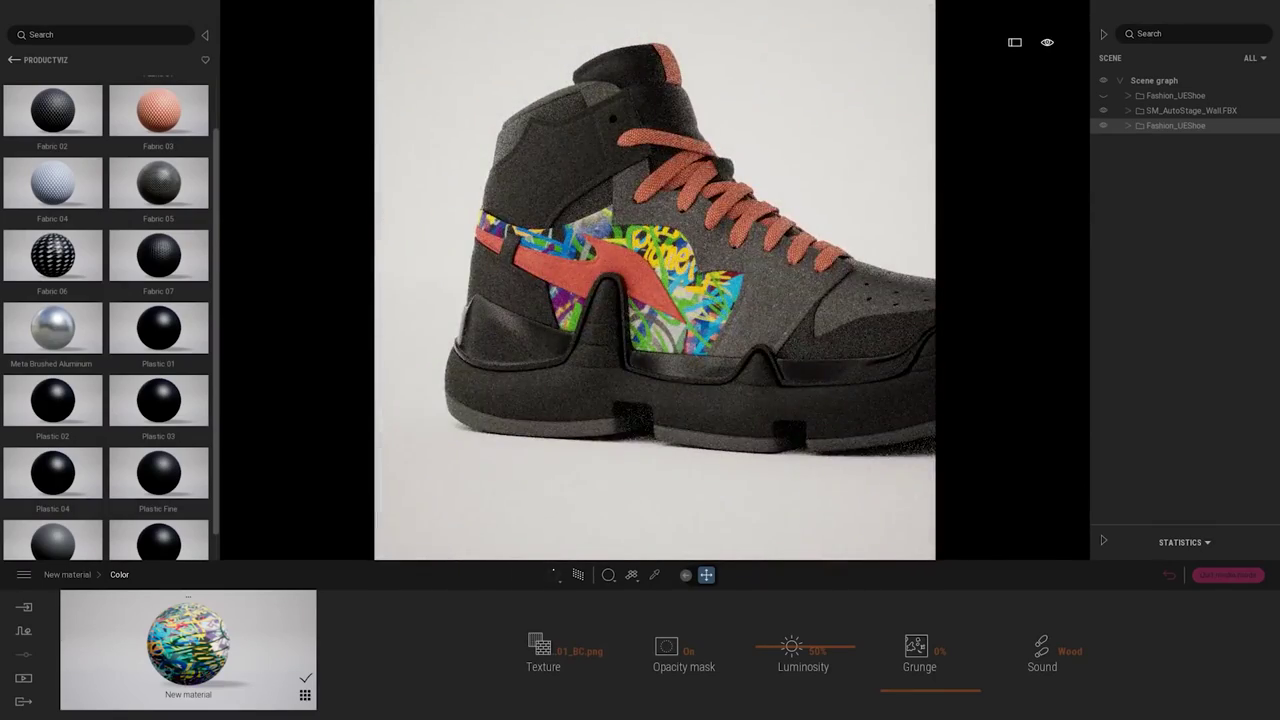
{"action": "left_click", "coordinate": [62, 576]}
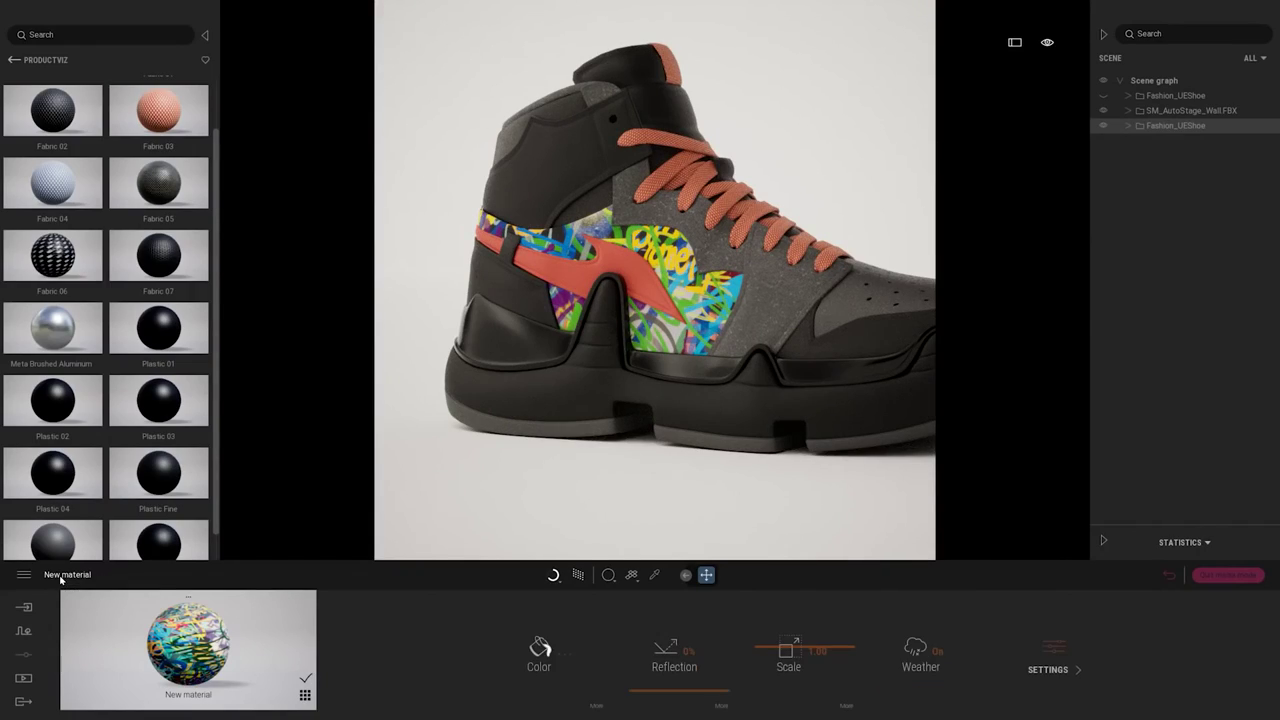
{"action": "mouse_move", "coordinate": [769, 652]}
{"action": "left_mouse_down"}
{"action": "mouse_move", "coordinate": [786, 660]}
{"action": "mouse_move", "coordinate": [778, 672]}
{"action": "mouse_move", "coordinate": [782, 640]}
{"action": "mouse_move", "coordinate": [788, 652]}
{"action": "left_mouse_up"}
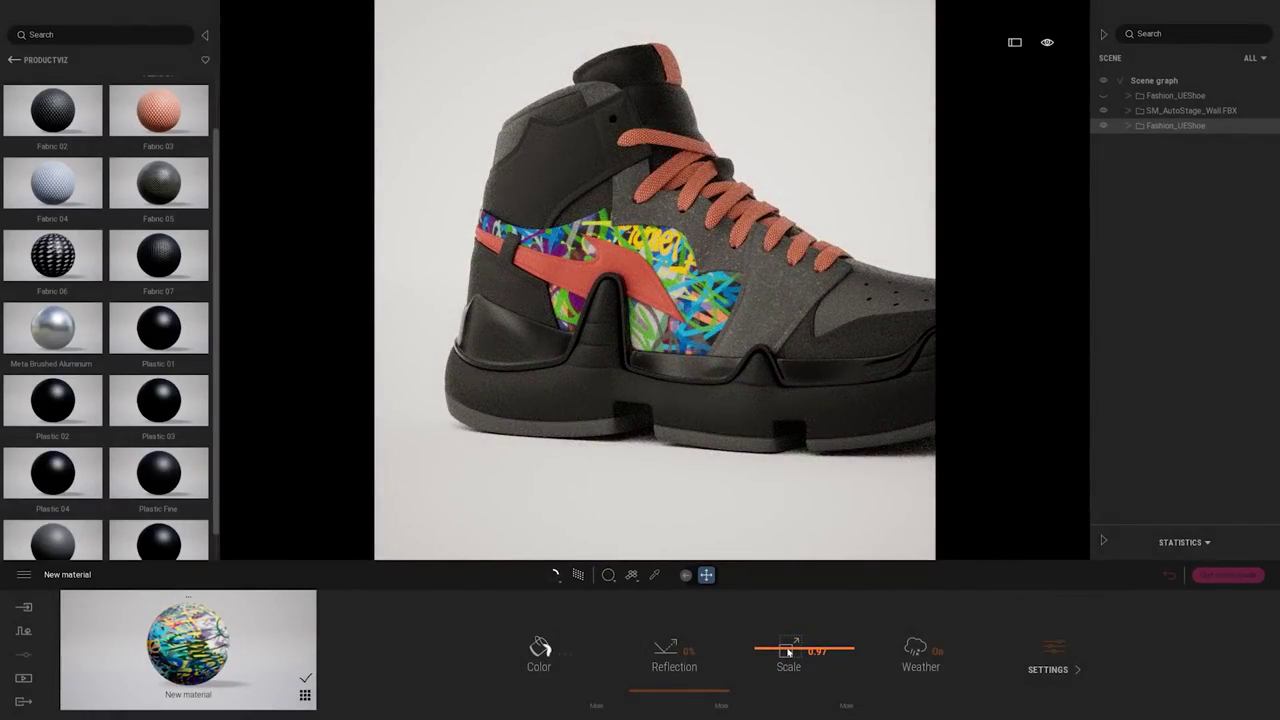
{"action": "right_click_drag", "start_coordinate": [785, 371], "coordinate": [713, 423]}
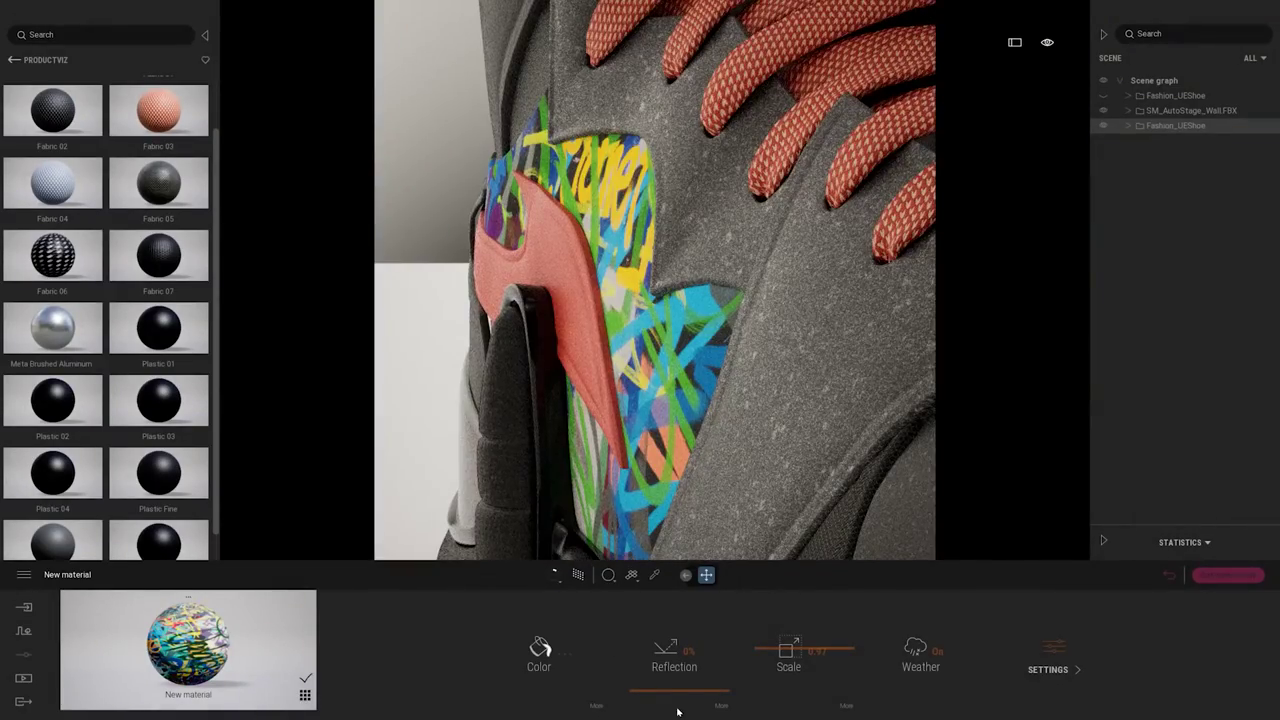
{"action": "left_click_drag", "start_coordinate": [674, 694], "coordinate": [679, 624]}
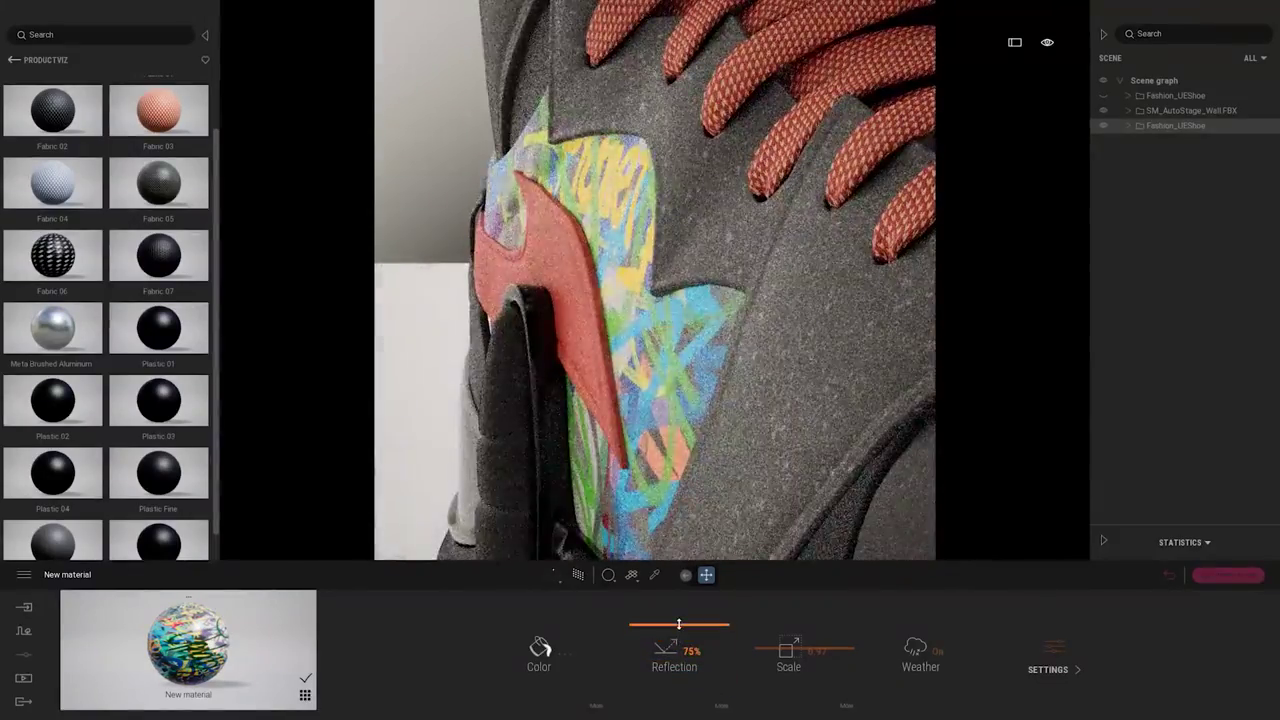
Apply the graffiti material to the lower toe panel and the ankle panel of the copied shoe.
{"action": "scroll", "coordinate": [697, 326], "scroll_direction": "down", "scroll_amount": 10}
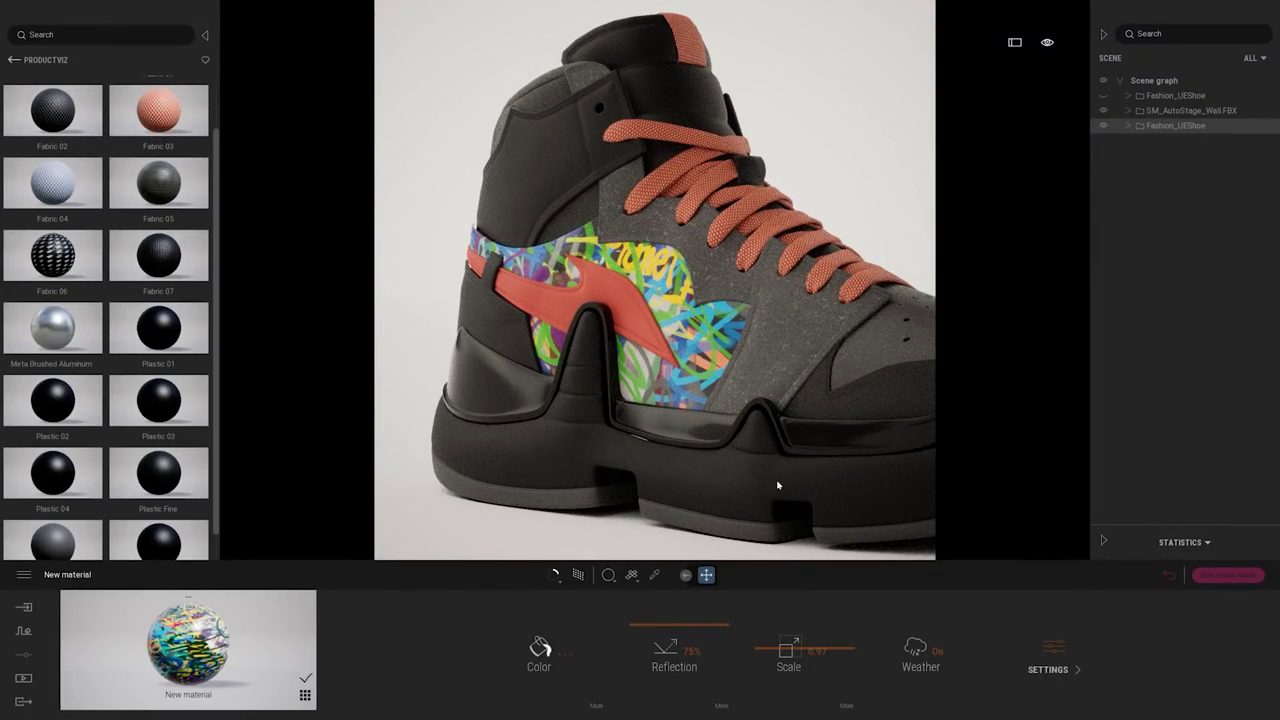
{"action": "middle_click_drag", "start_coordinate": [745, 338], "coordinate": [659, 329]}
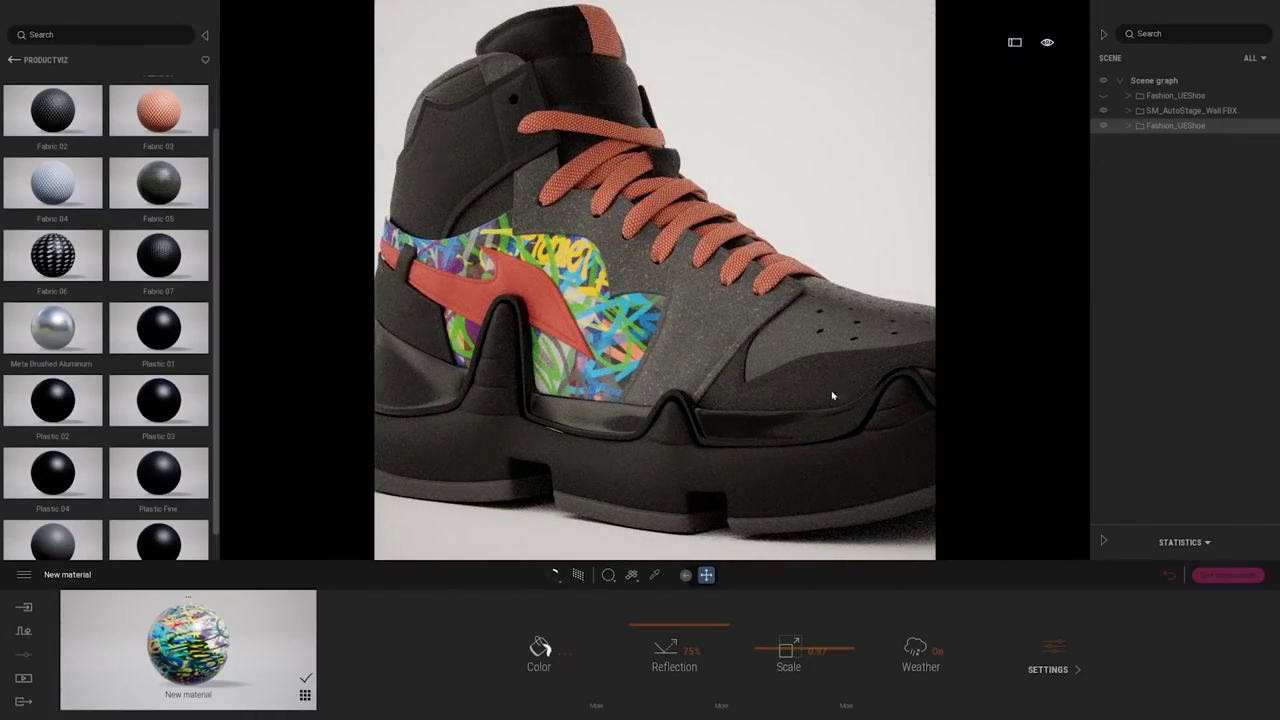
{"action": "middle_click_drag", "start_coordinate": [804, 368], "coordinate": [765, 364]}
{"action": "left_click_drag", "start_coordinate": [190, 645], "coordinate": [824, 375]}
{"action": "middle_click_drag", "start_coordinate": [412, 224], "coordinate": [641, 412]}
{"action": "left_click_drag", "start_coordinate": [190, 645], "coordinate": [614, 312]}
{"action": "middle_click_drag", "start_coordinate": [614, 312], "coordinate": [480, 225]}
{"action": "scroll", "coordinate": [480, 225], "scroll_direction": "down", "scroll_amount": 2}
{"action": "middle_click_drag", "start_coordinate": [494, 376], "coordinate": [556, 347]}
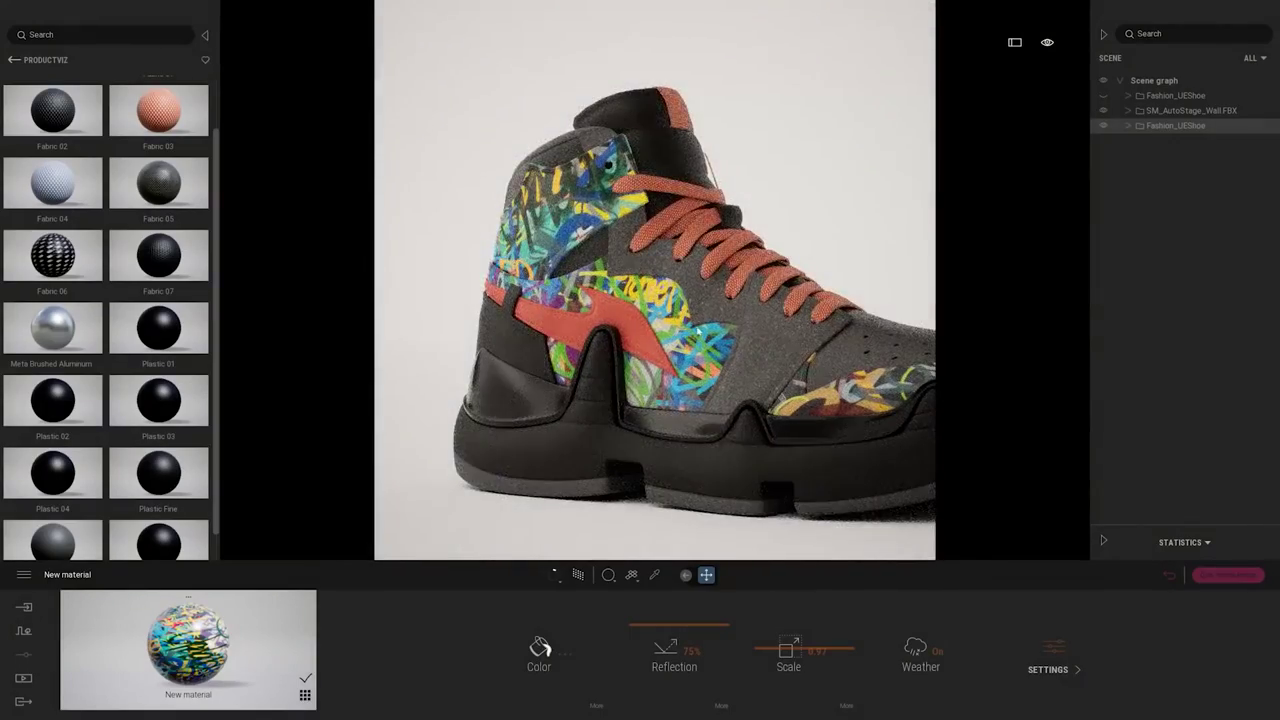
Apply the Plastic 04 material to the red side logo of the copied shoe.
{"action": "middle_click_drag", "start_coordinate": [755, 350], "coordinate": [682, 348], "text": "shift"}
{"action": "scroll", "coordinate": [682, 348], "scroll_direction": "up", "scroll_amount": 2}
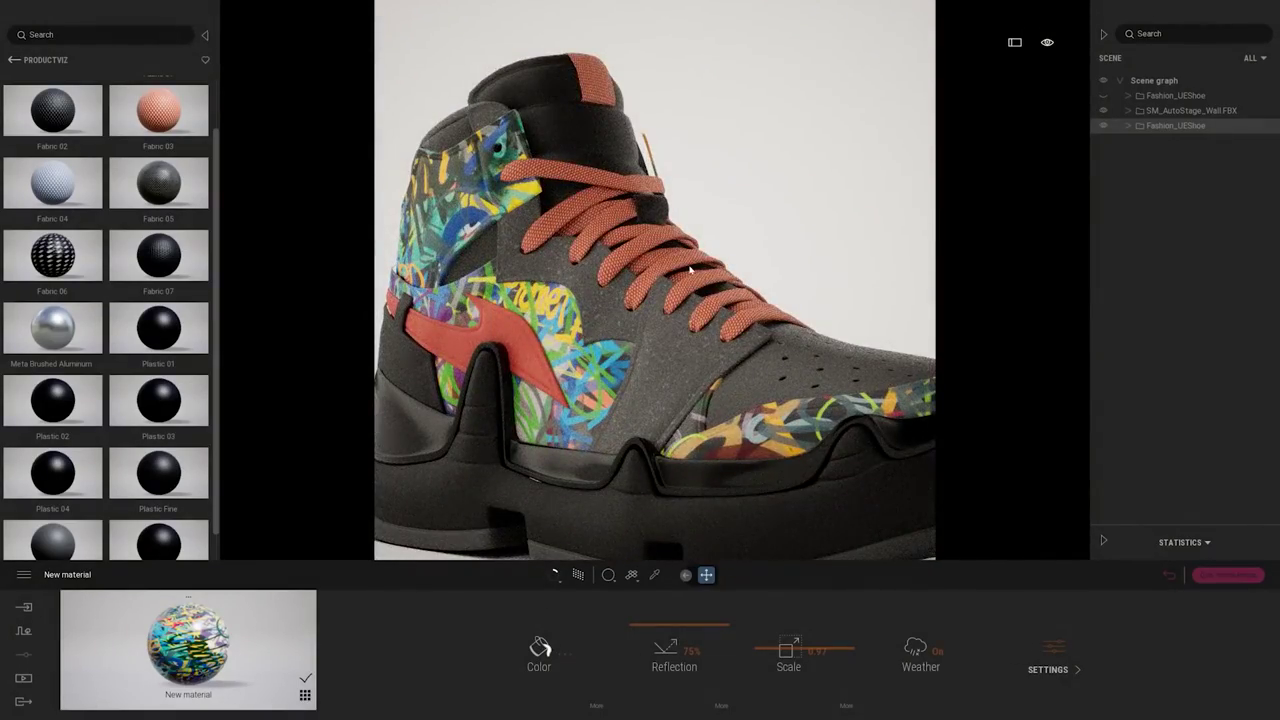
{"action": "scroll", "coordinate": [655, 280], "scroll_direction": "up", "scroll_amount": 4}
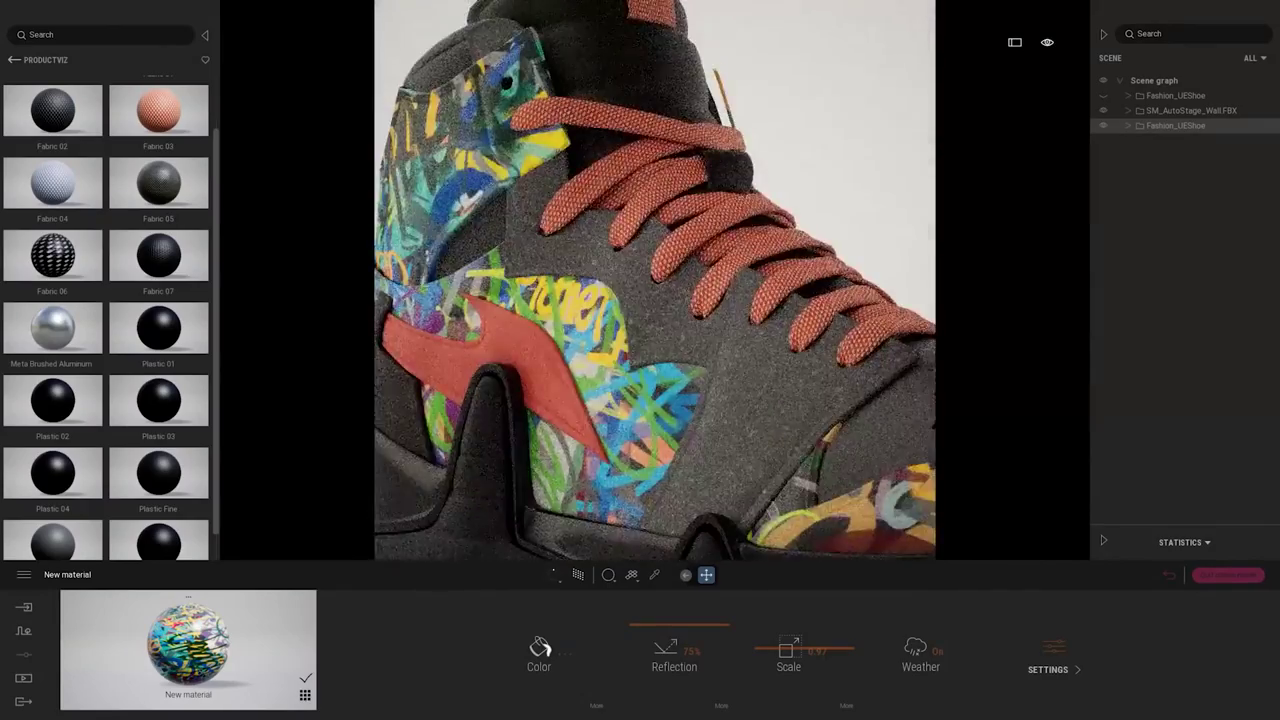
{"action": "middle_click_drag", "start_coordinate": [620, 300], "coordinate": [698, 269]}
{"action": "left_click_drag", "start_coordinate": [57, 491], "coordinate": [105, 478]}
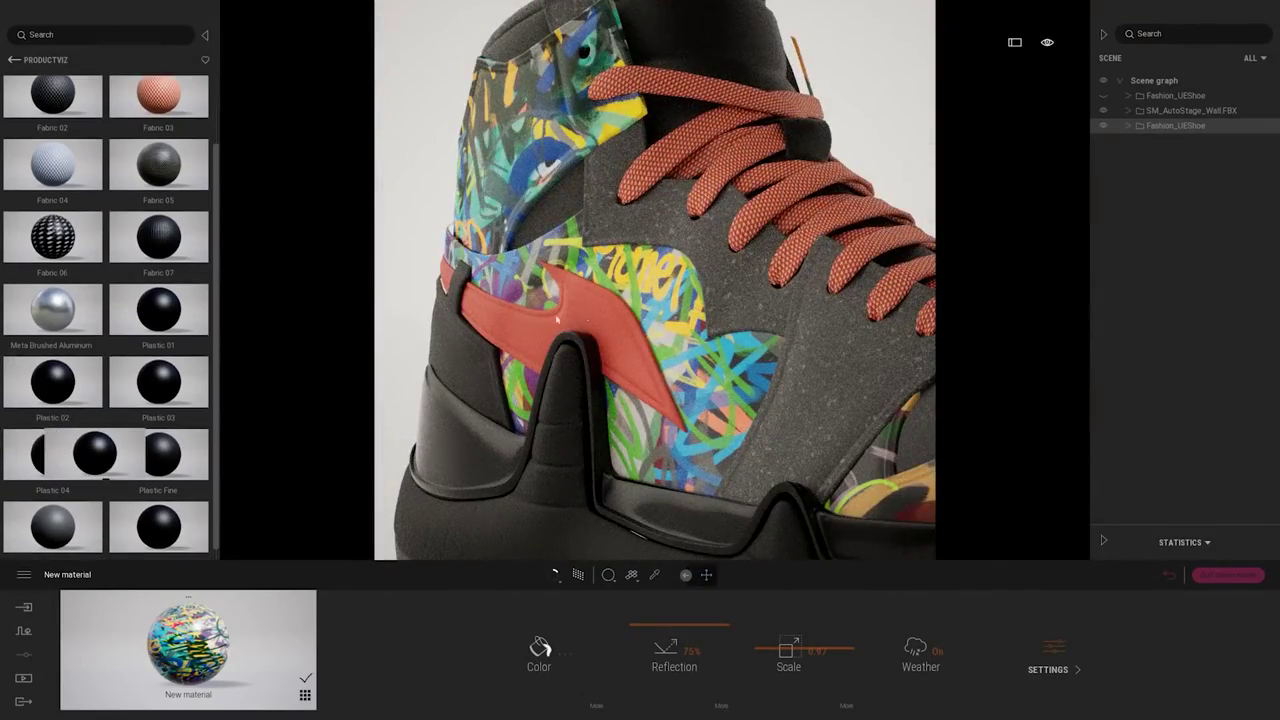
{"action": "left_click_drag", "start_coordinate": [596, 316], "coordinate": [596, 316]}
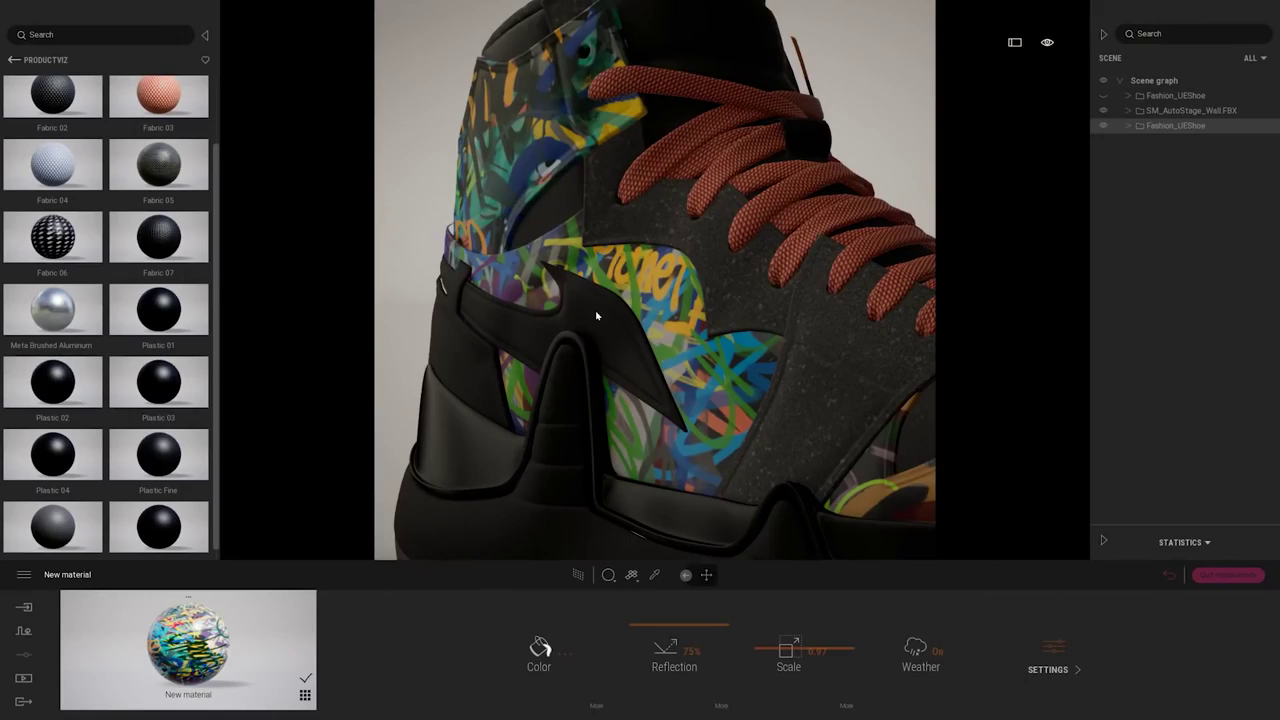
{"action": "middle_click_drag", "start_coordinate": [680, 312], "coordinate": [430, 485]}
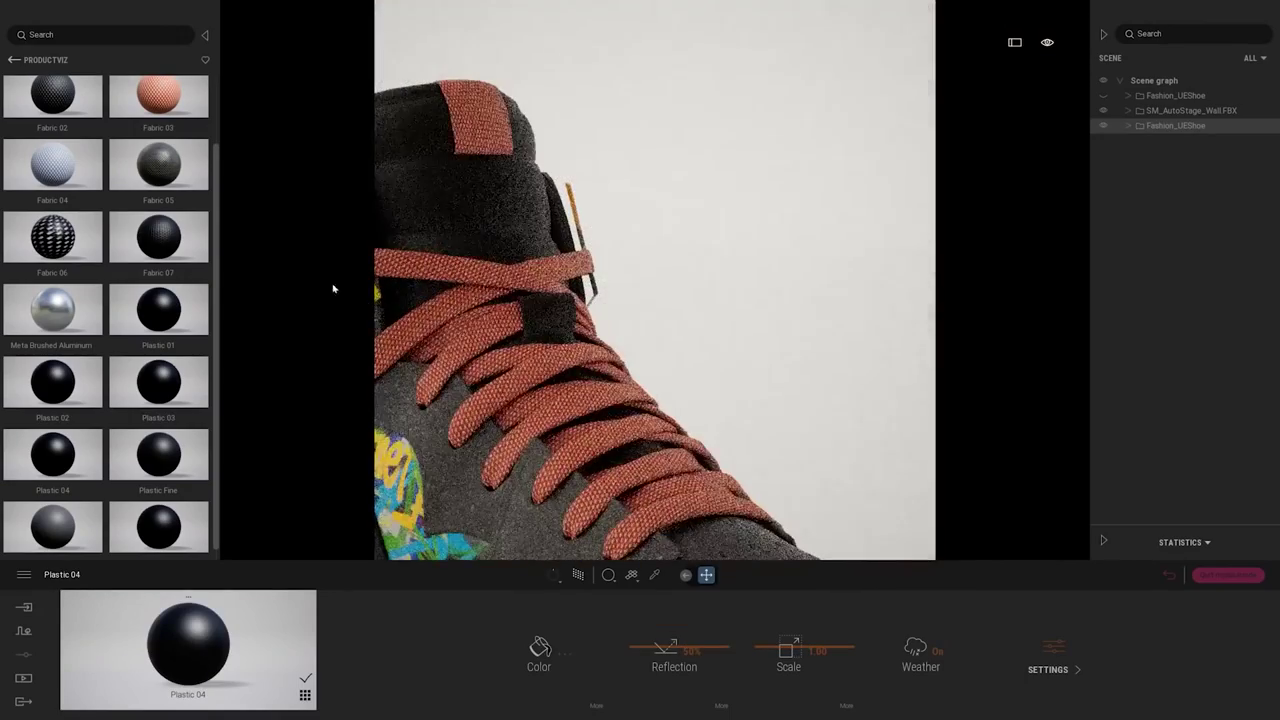
Apply the Fabric 02 material to the copied shoe's laces and set its scale to 0.05.
{"action": "left_click_drag", "start_coordinate": [90, 207], "coordinate": [520, 371]}
{"action": "middle_click_drag", "start_coordinate": [520, 371], "coordinate": [704, 320]}
{"action": "scroll", "coordinate": [704, 320], "scroll_direction": "down", "scroll_amount": 3}
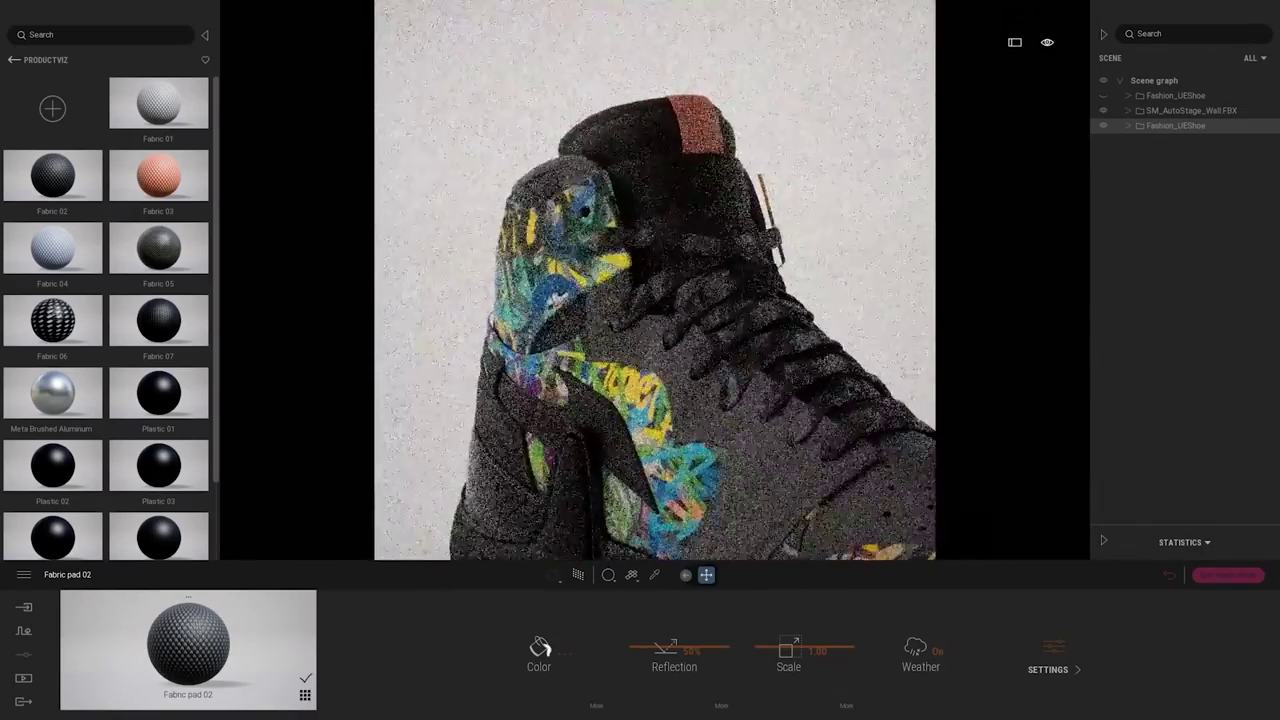
{"action": "left_click_drag", "start_coordinate": [790, 648], "coordinate": [790, 692]}
{"action": "left_click_drag", "start_coordinate": [817, 651], "coordinate": [860, 649]}
{"action": "type", "text": "05"}
{"action": "key", "text": "Return"}
{"action": "scroll", "coordinate": [812, 350], "scroll_direction": "down", "scroll_amount": 3}
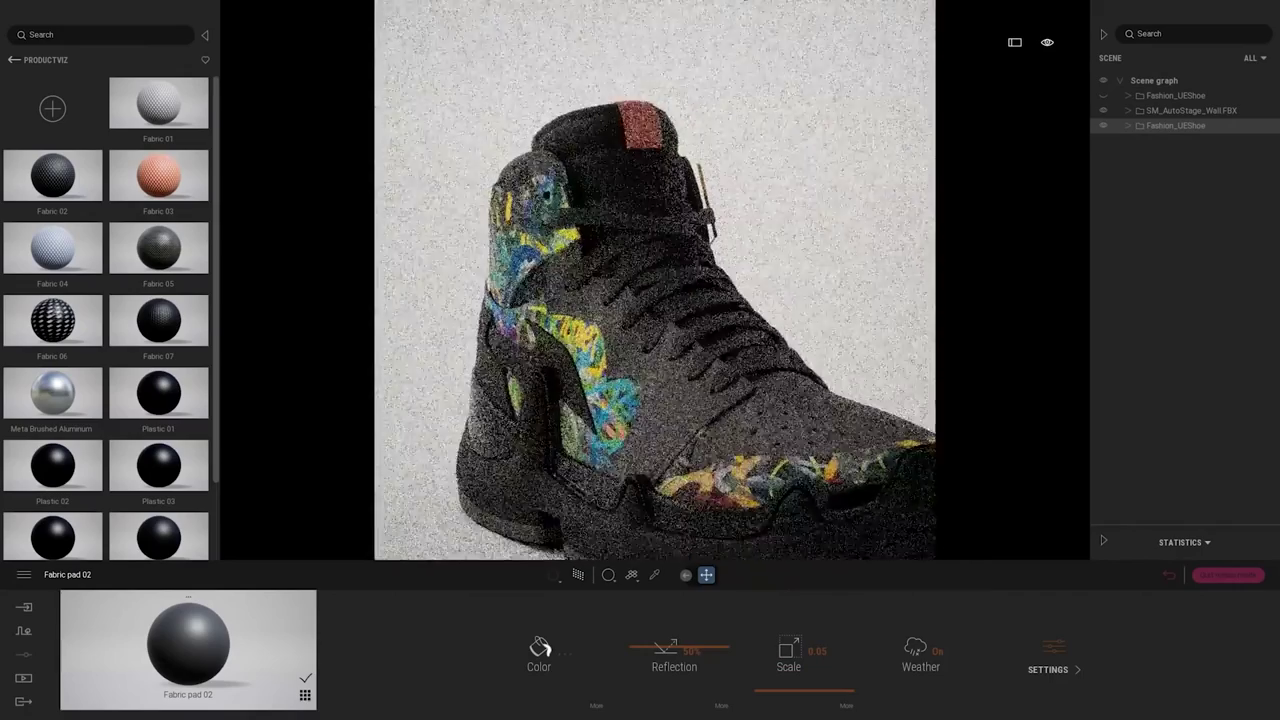
Pick the graffiti material from the copied shoe and make it two-sided.
{"action": "scroll", "coordinate": [812, 333], "scroll_direction": "up", "scroll_amount": 4}
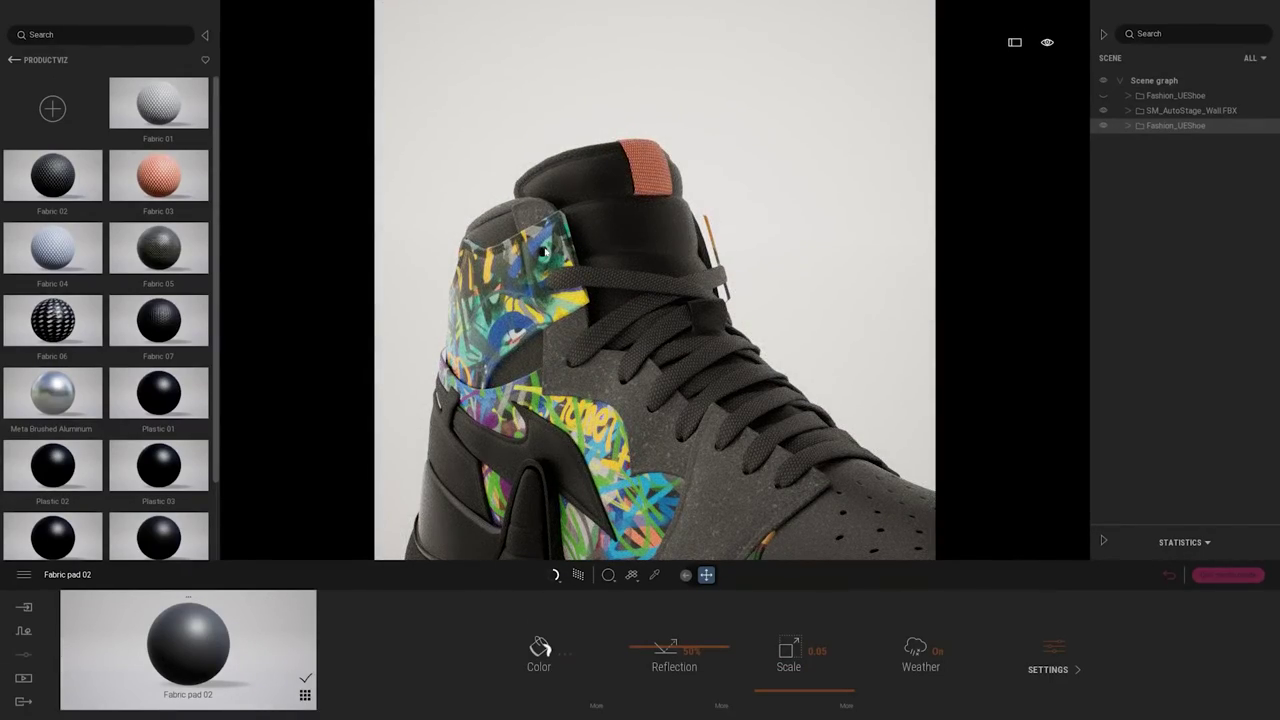
{"action": "left_click", "coordinate": [654, 575]}
{"action": "middle_click_drag", "start_coordinate": [601, 453], "coordinate": [420, 455], "text": "shift"}
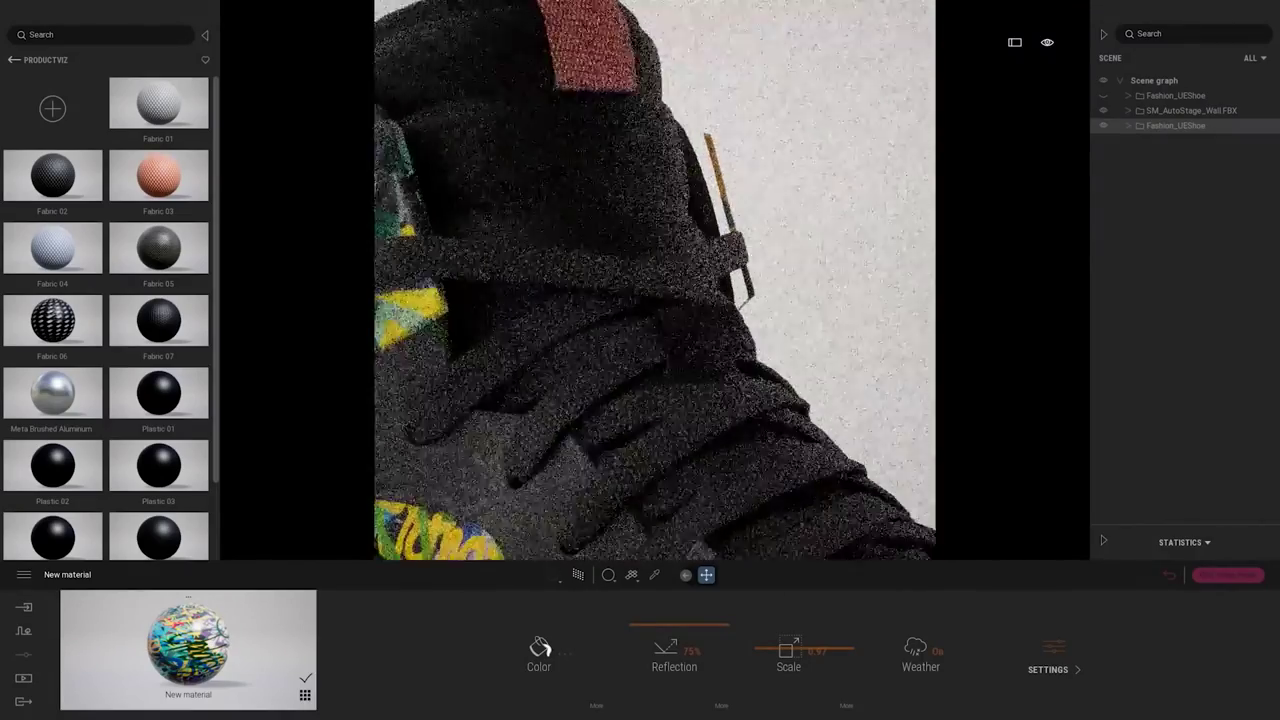
{"action": "left_click", "coordinate": [1052, 647]}
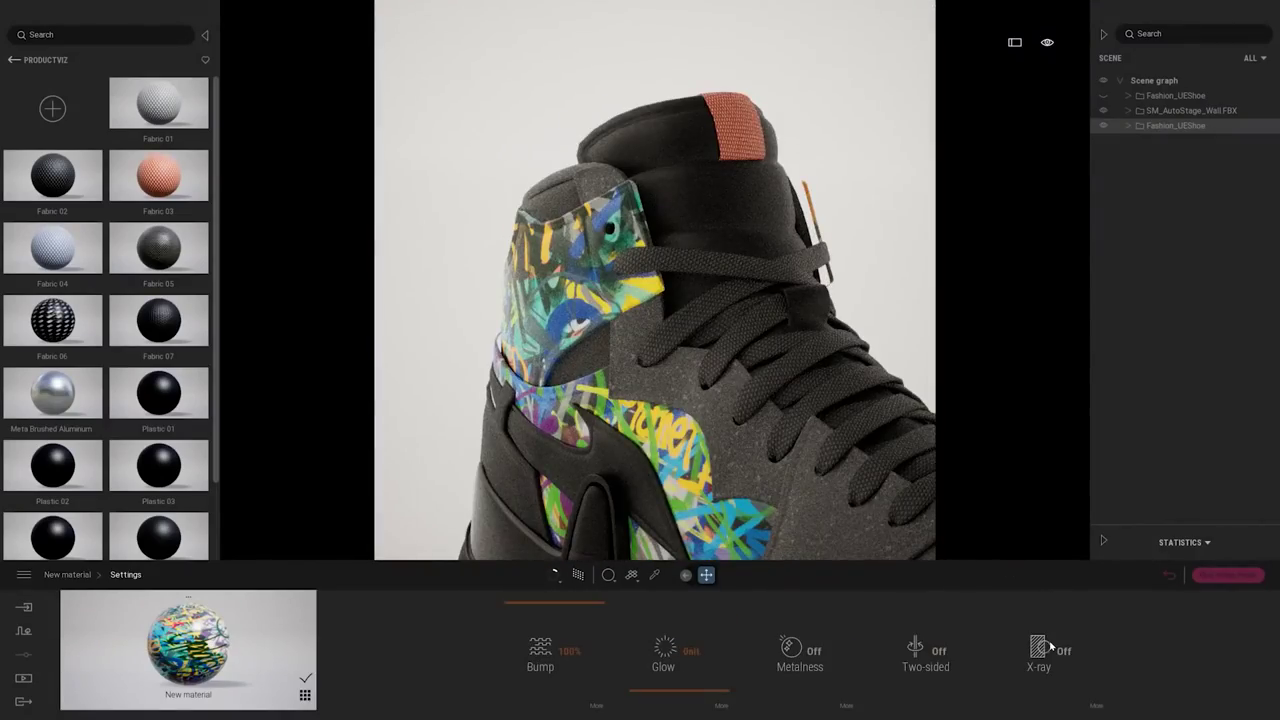
{"action": "left_click", "coordinate": [914, 643]}
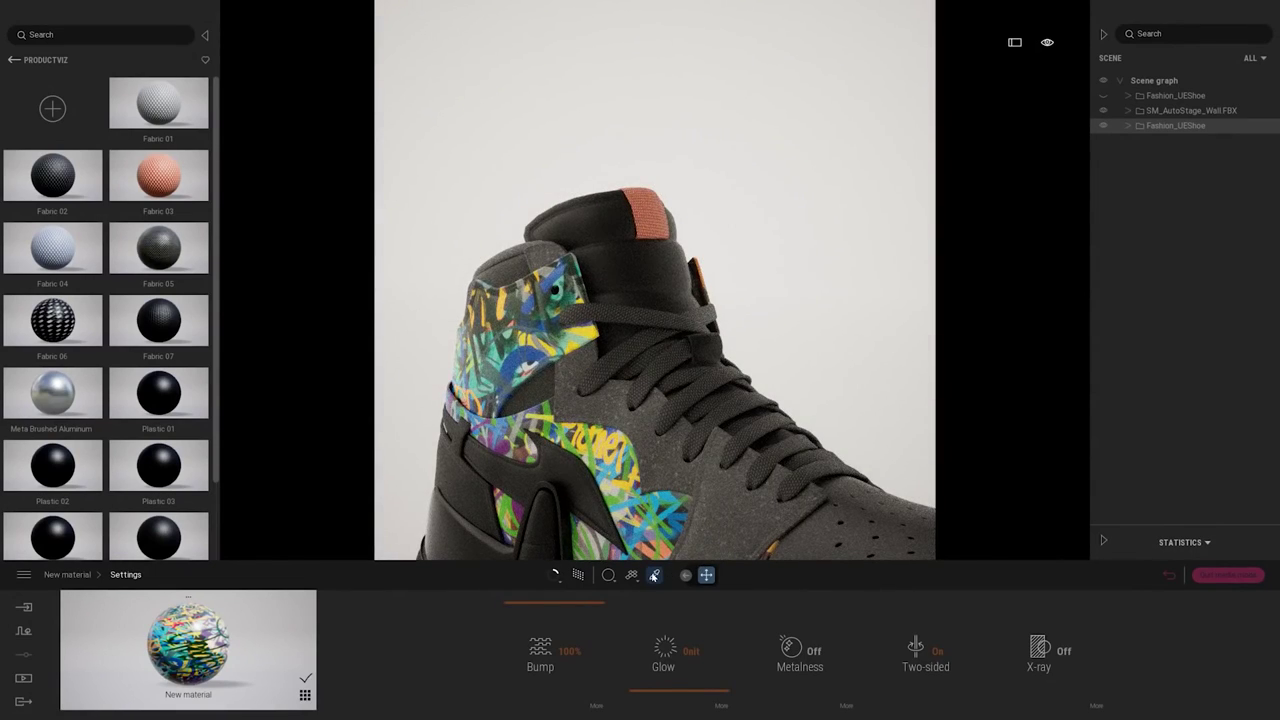
Apply the Fabric 07 material to the red tab on the copied shoe's tongue.
{"action": "right_click", "coordinate": [198, 305]}
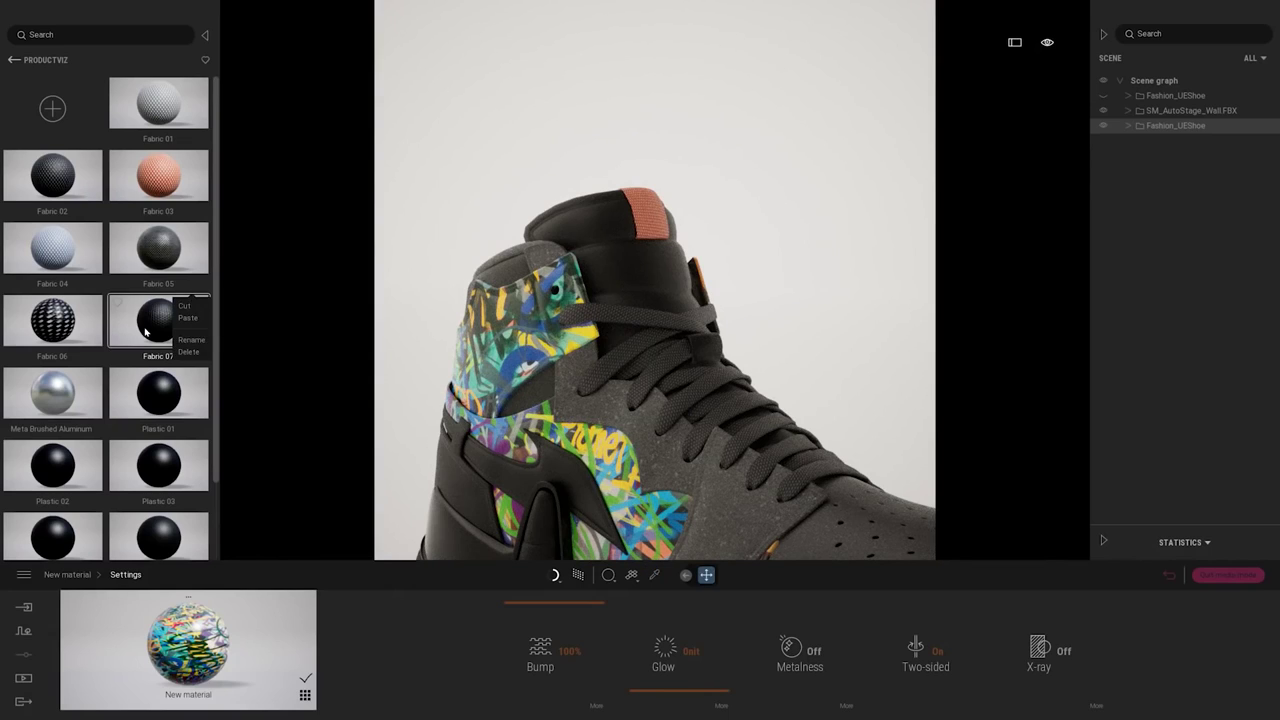
{"action": "left_click_drag", "start_coordinate": [146, 332], "coordinate": [625, 234]}
{"action": "left_click", "coordinate": [656, 217]}
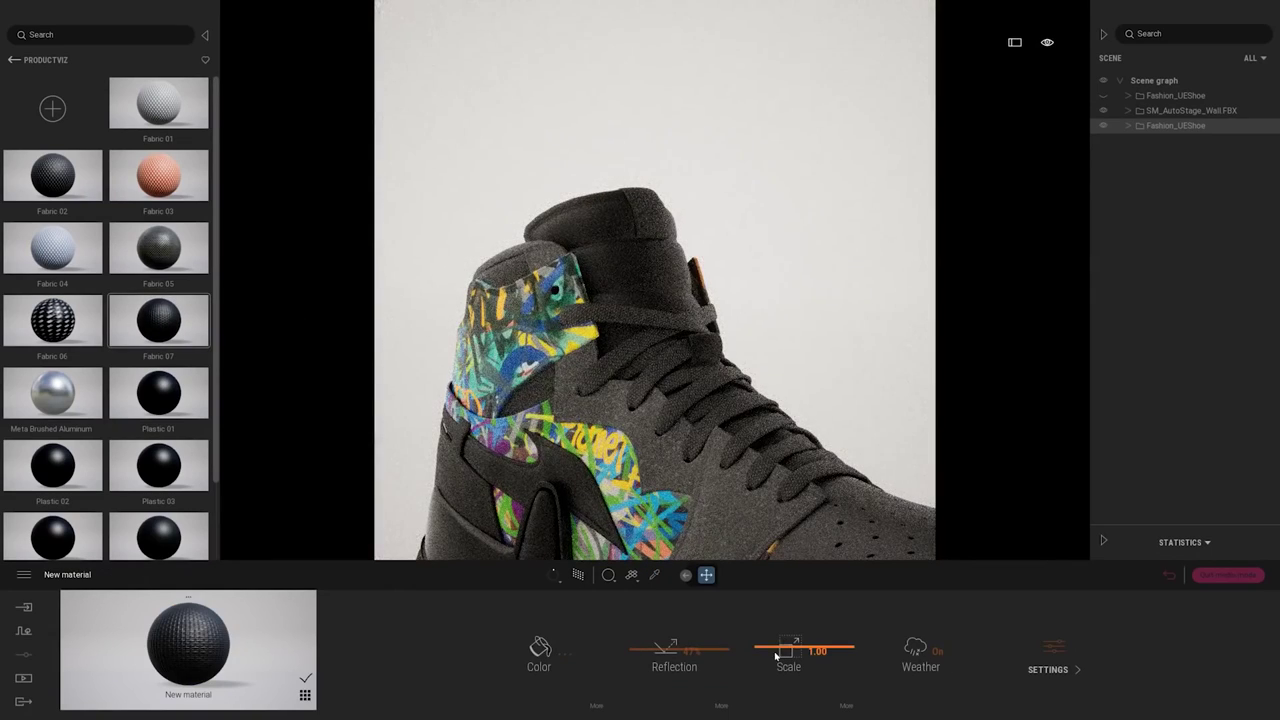
{"action": "left_click", "coordinate": [742, 351]}
{"action": "scroll", "coordinate": [752, 405], "scroll_direction": "down", "scroll_amount": 4}
{"action": "middle_click_drag", "start_coordinate": [752, 405], "coordinate": [690, 310]}
{"action": "scroll", "coordinate": [740, 383], "scroll_direction": "down", "scroll_amount": 2}
Compare the saved Image1 and Image2 views, and refresh Image2 with the updated materials.
{"action": "left_click", "coordinate": [1168, 575]}
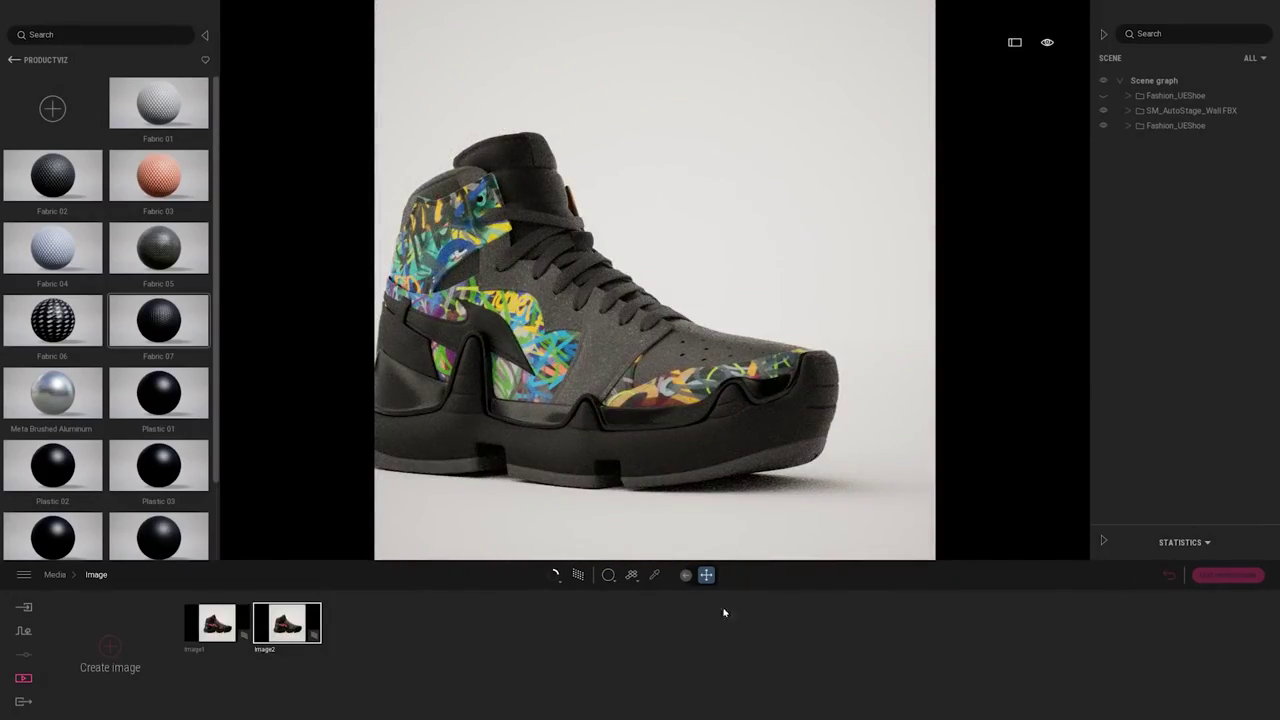
{"action": "left_click", "coordinate": [220, 625]}
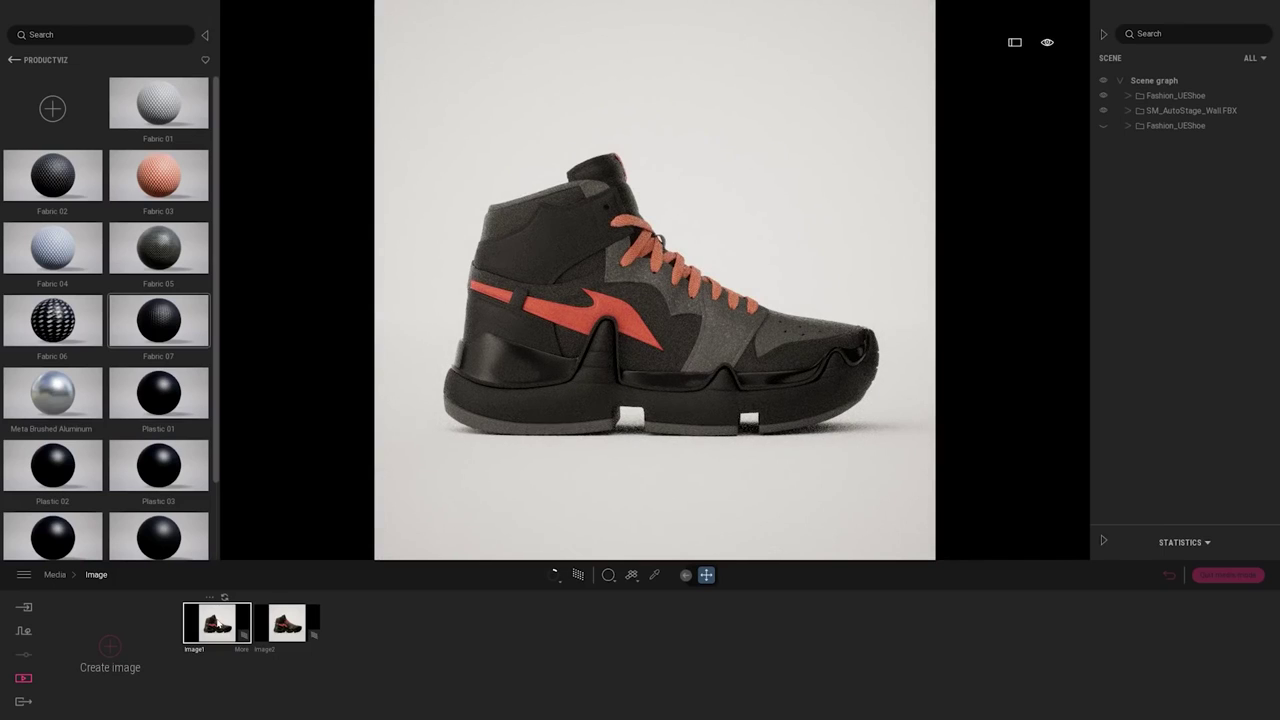
{"action": "left_click", "coordinate": [284, 626]}
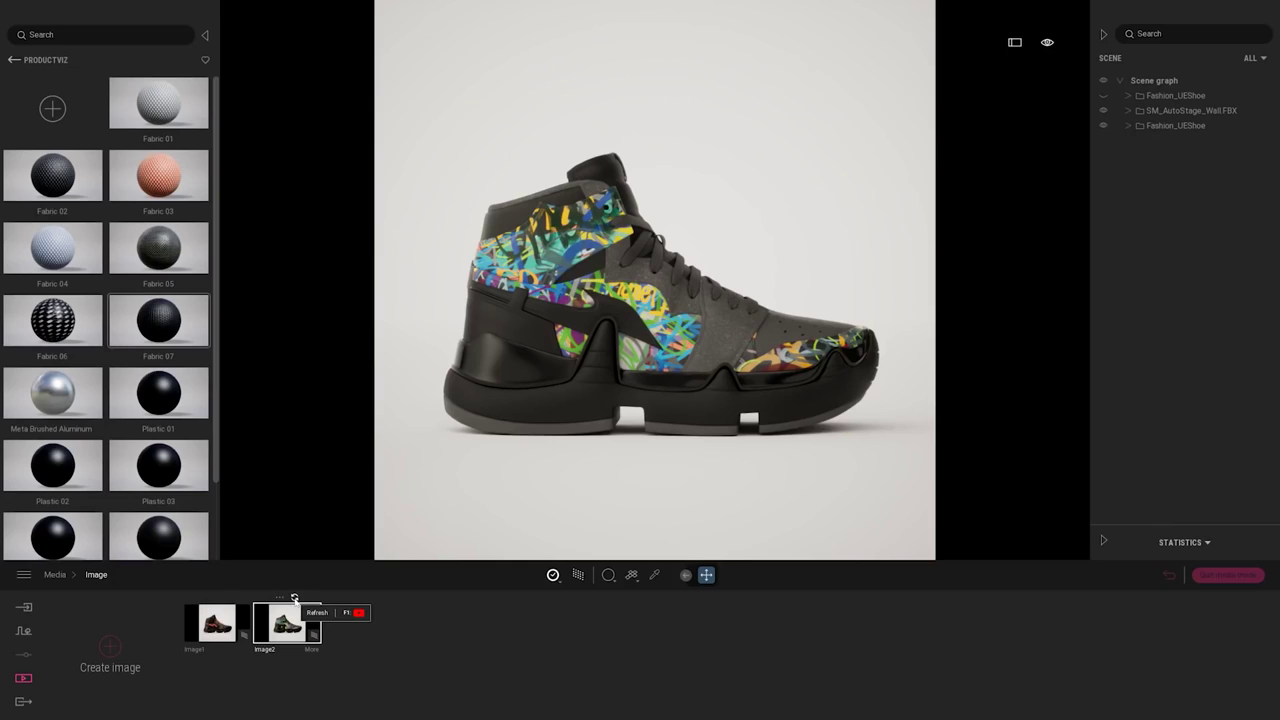
{"action": "left_click", "coordinate": [294, 597]}
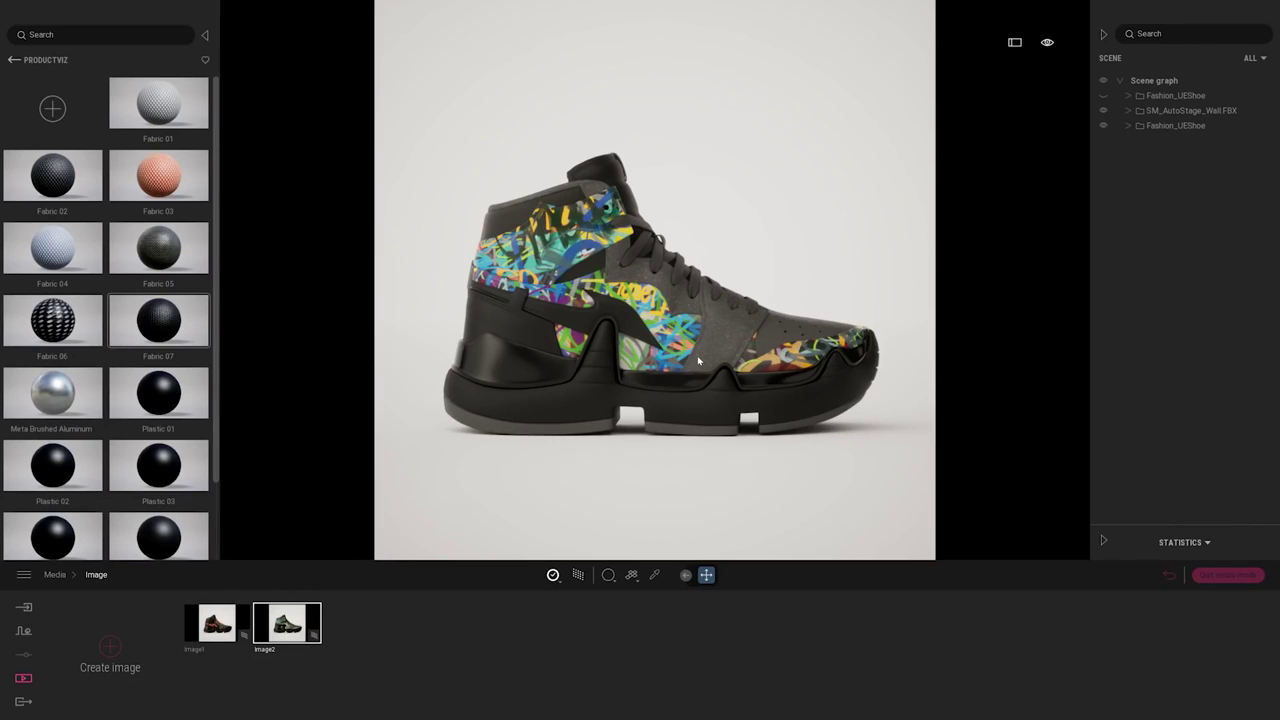
Recall Image1 and show the navigation panel over the viewport.
{"action": "left_click", "coordinate": [216, 622]}
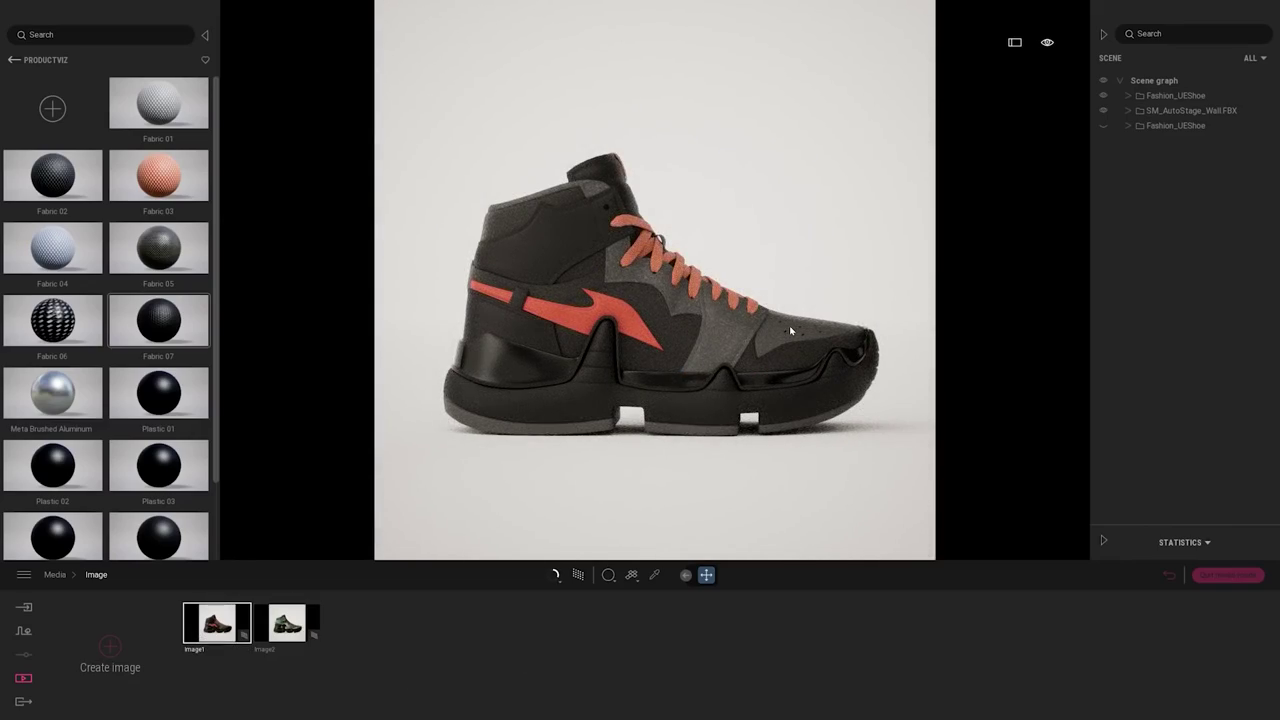
{"action": "mouse_move", "coordinate": [776, 345]}
{"action": "right_mouse_down"}
{"action": "mouse_move", "coordinate": [705, 335]}
{"action": "mouse_move", "coordinate": [715, 325]}
{"action": "mouse_move", "coordinate": [780, 350]}
{"action": "right_mouse_up"}
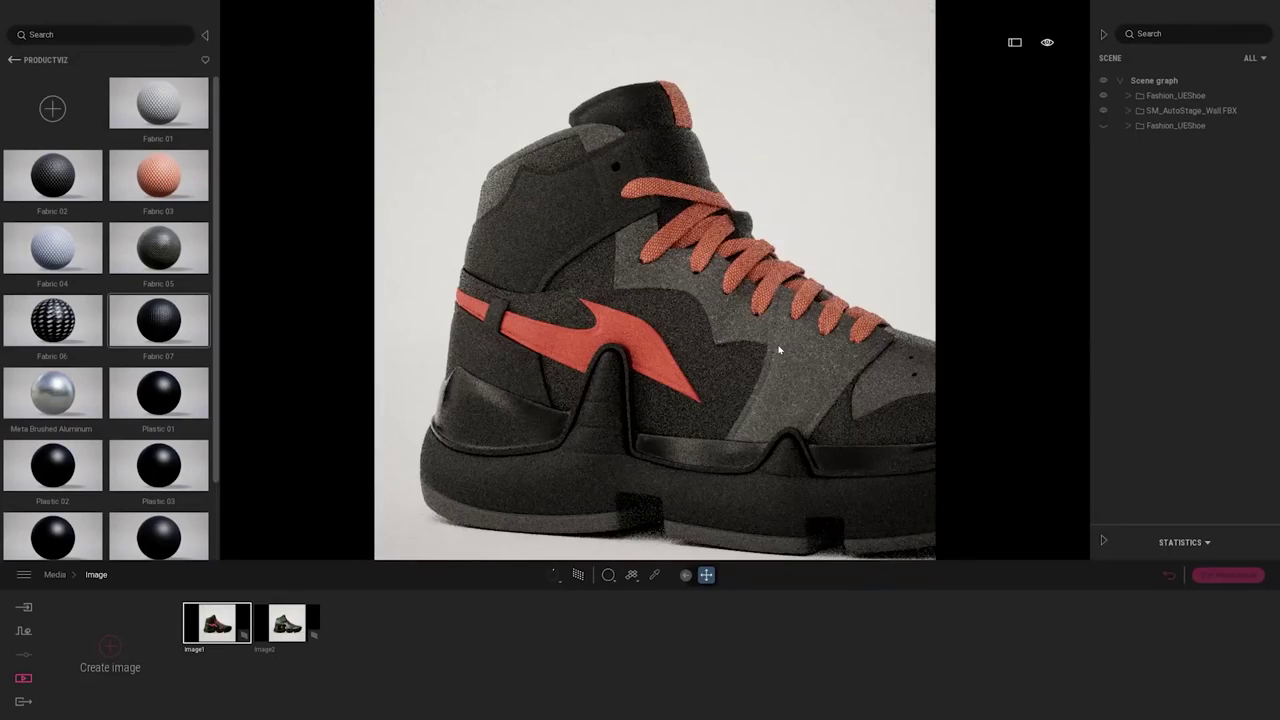
{"action": "left_click", "coordinate": [1048, 43]}
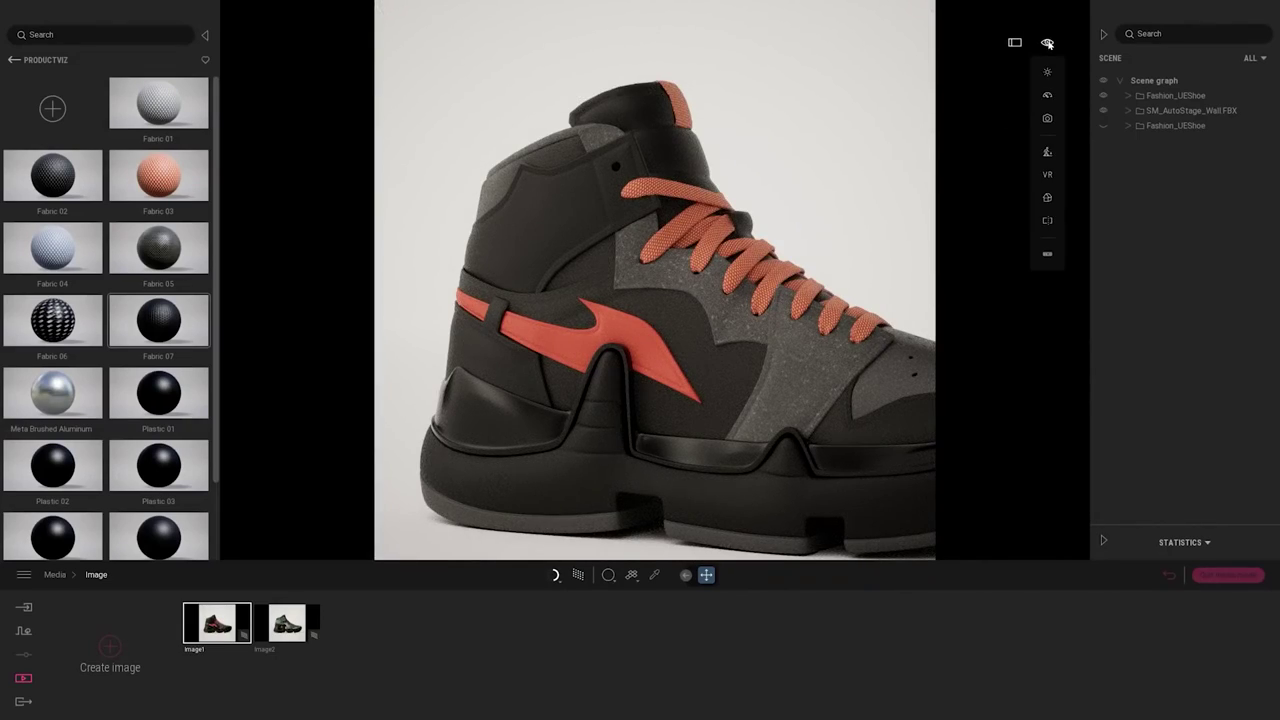
{"action": "left_click", "coordinate": [1050, 257]}
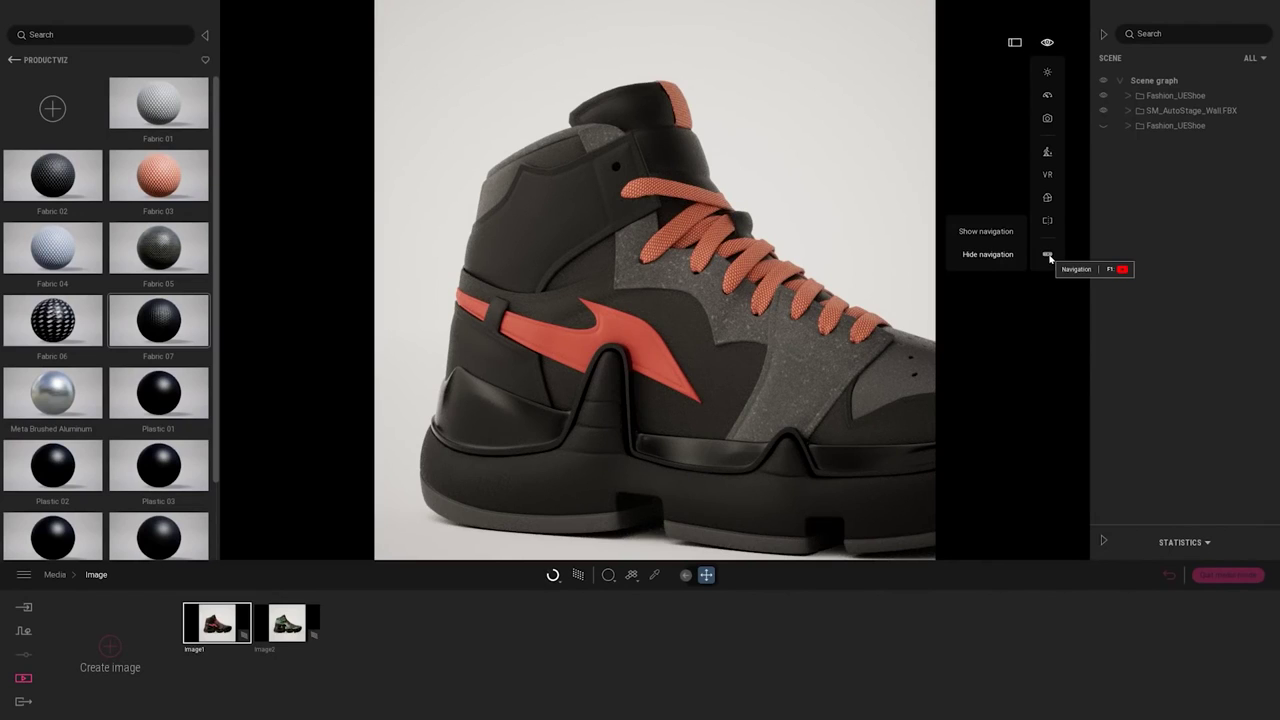
{"action": "left_click", "coordinate": [989, 232]}
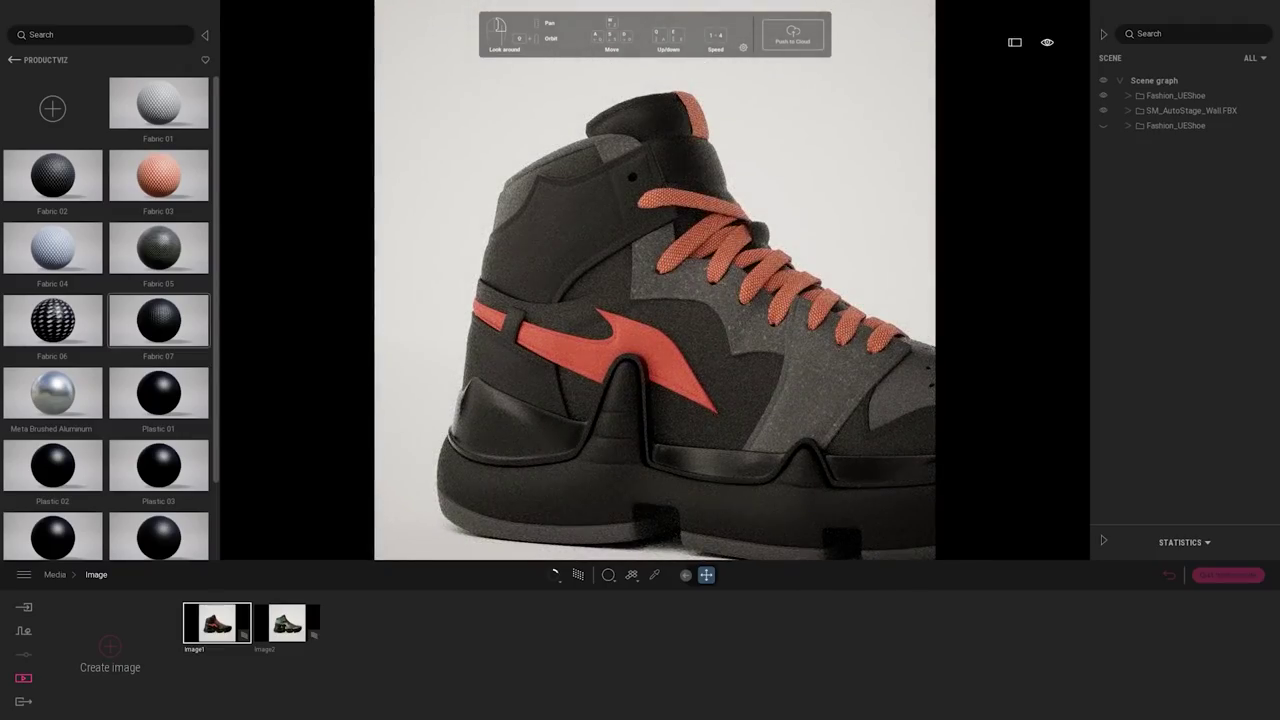
Orbit and pan to a three-quarter front view of the original shoe, and hide the navigation panel.
{"action": "mouse_move", "coordinate": [640, 240]}
{"action": "middle_mouse_down"}
{"action": "mouse_move", "coordinate": [600, 250]}
{"action": "mouse_move", "coordinate": [652, 234]}
{"action": "middle_mouse_up"}
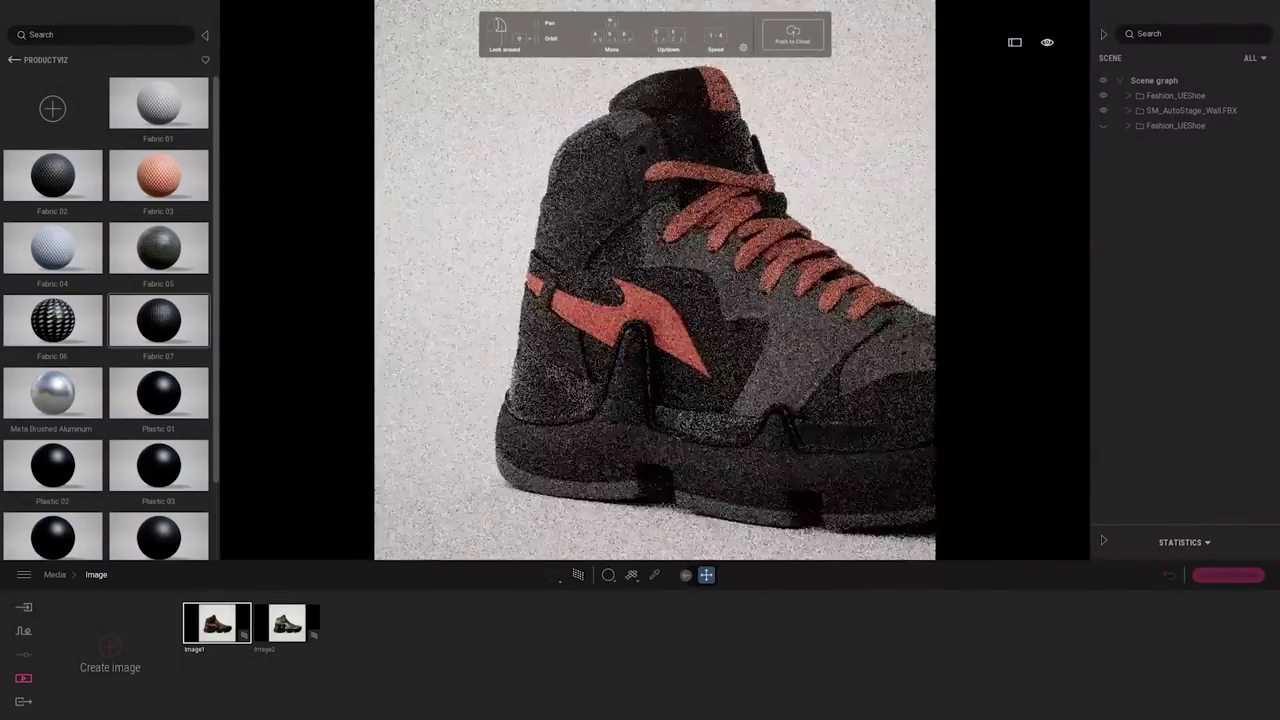
{"action": "middle_click_drag", "start_coordinate": [640, 240], "coordinate": [677, 226]}
{"action": "middle_click_drag", "start_coordinate": [745, 252], "coordinate": [605, 325], "text": "shift"}
{"action": "middle_click_drag", "start_coordinate": [590, 384], "coordinate": [660, 343], "text": "shift"}
{"action": "middle_click_drag", "start_coordinate": [860, 335], "coordinate": [615, 405]}
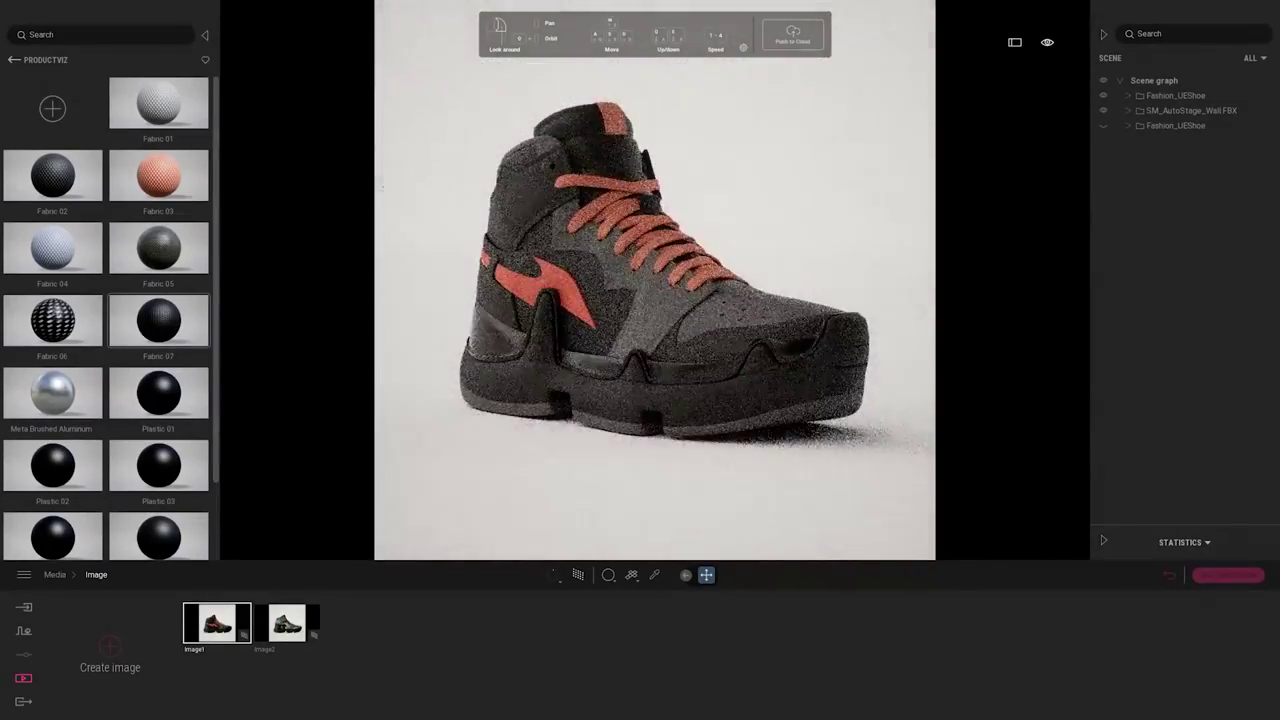
{"action": "left_click", "coordinate": [743, 49]}
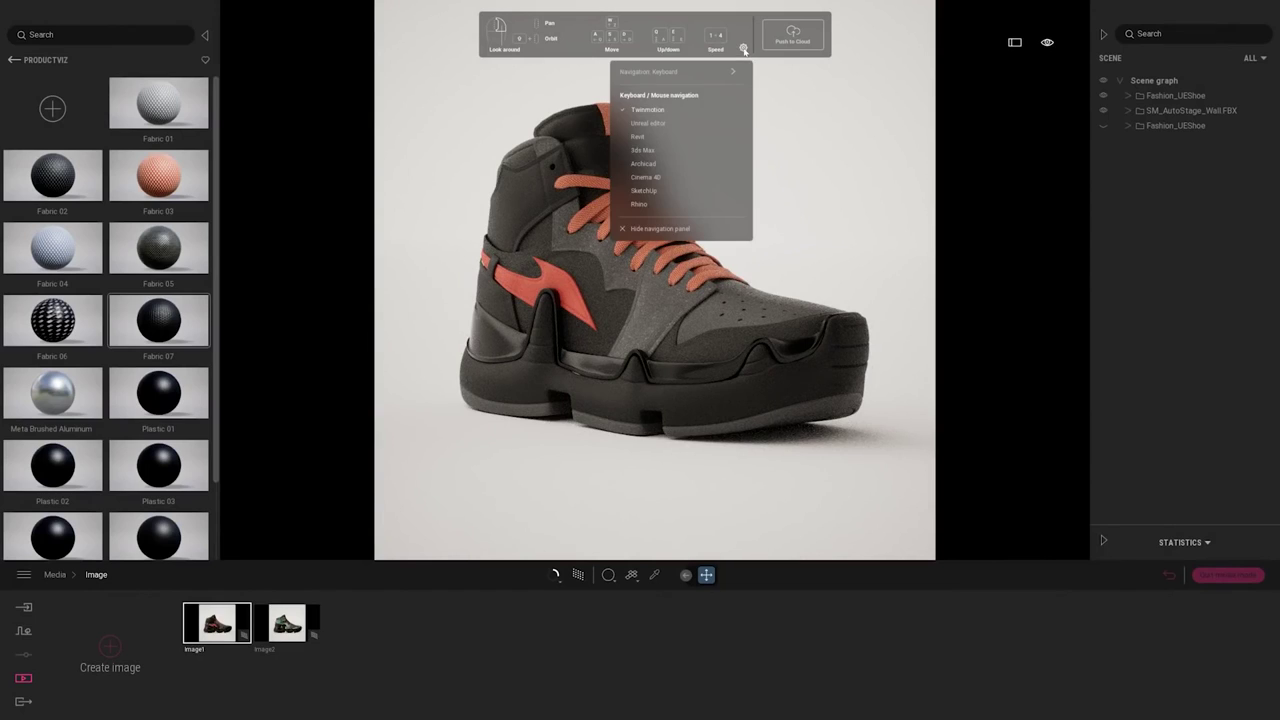
{"action": "left_click", "coordinate": [648, 229]}
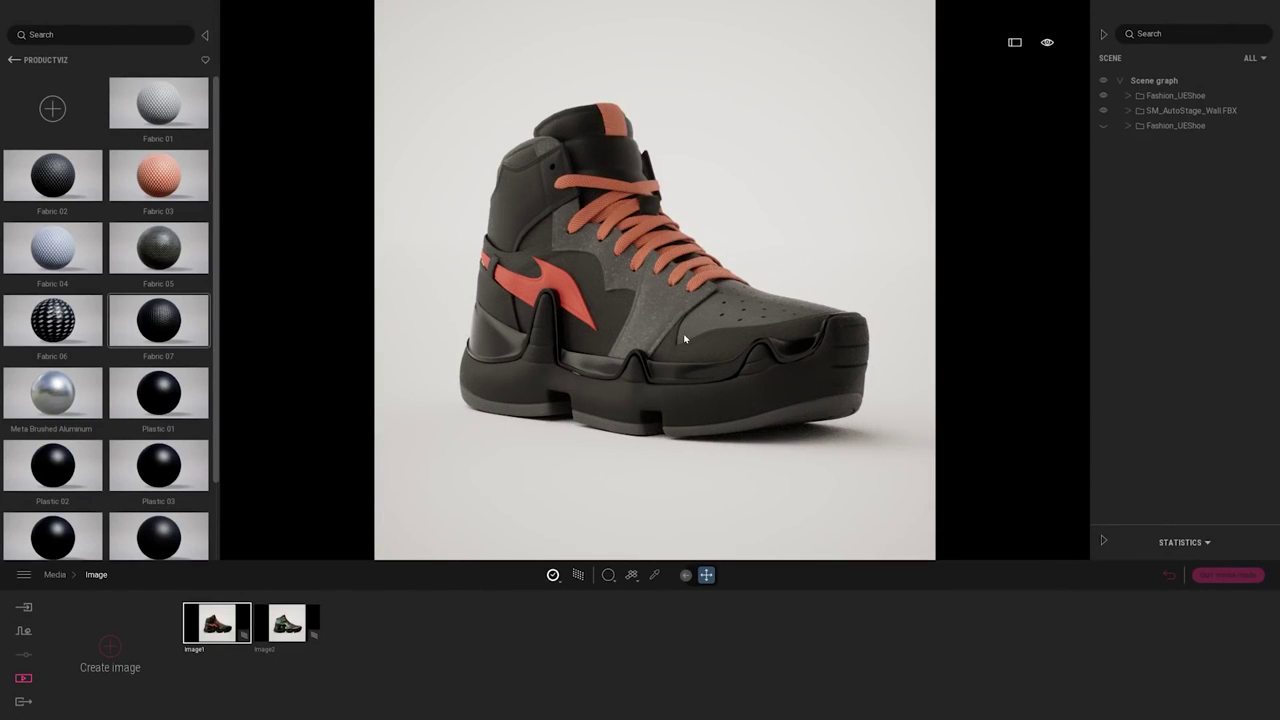
Create one new image from a close-up of the shoe's red side logo and another from a rear heel view.
{"action": "scroll", "coordinate": [685, 340], "scroll_direction": "up", "scroll_amount": 8}
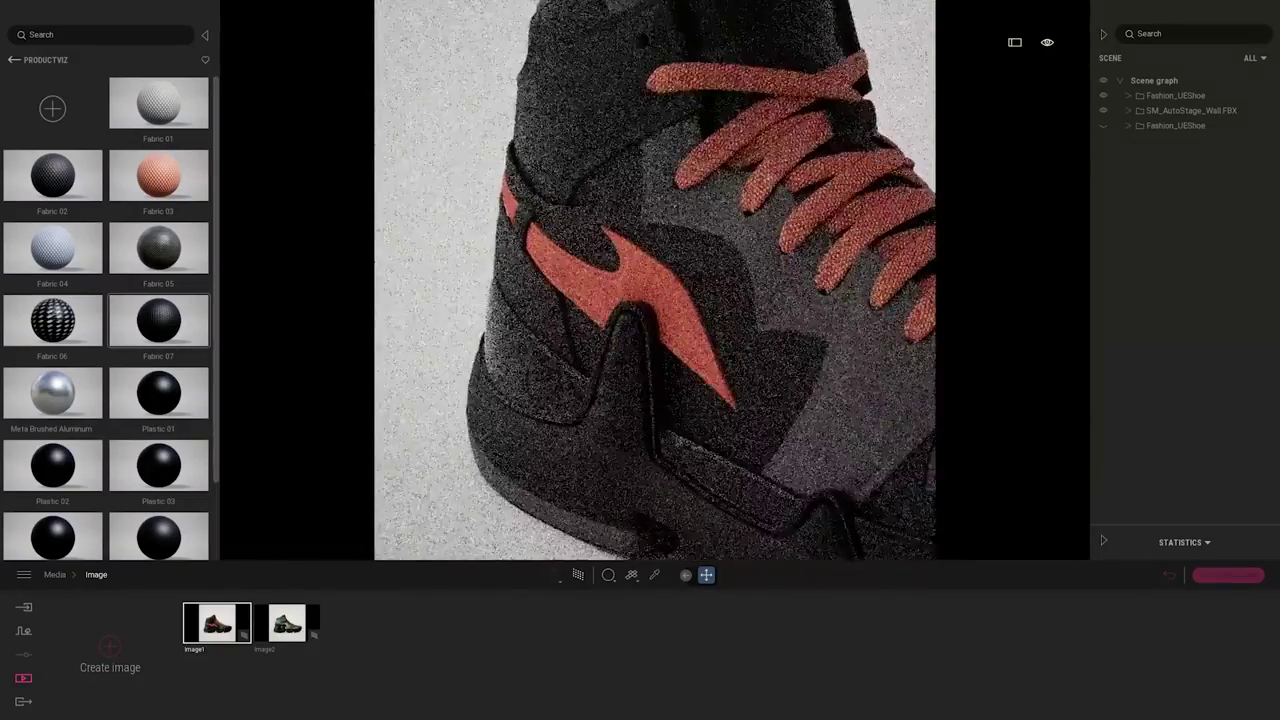
{"action": "scroll", "coordinate": [655, 280], "scroll_direction": "up", "scroll_amount": 1}
{"action": "mouse_move", "coordinate": [655, 280]}
{"action": "middle_mouse_down", "text": "shift"}
{"action": "mouse_move", "coordinate": [545, 285]}
{"action": "mouse_move", "coordinate": [720, 255]}
{"action": "mouse_move", "coordinate": [655, 258]}
{"action": "mouse_move", "coordinate": [660, 320]}
{"action": "mouse_move", "coordinate": [652, 290]}
{"action": "mouse_move", "coordinate": [670, 298]}
{"action": "middle_mouse_up", "text": "shift"}
{"action": "scroll", "coordinate": [655, 280], "scroll_direction": "down", "scroll_amount": 3}
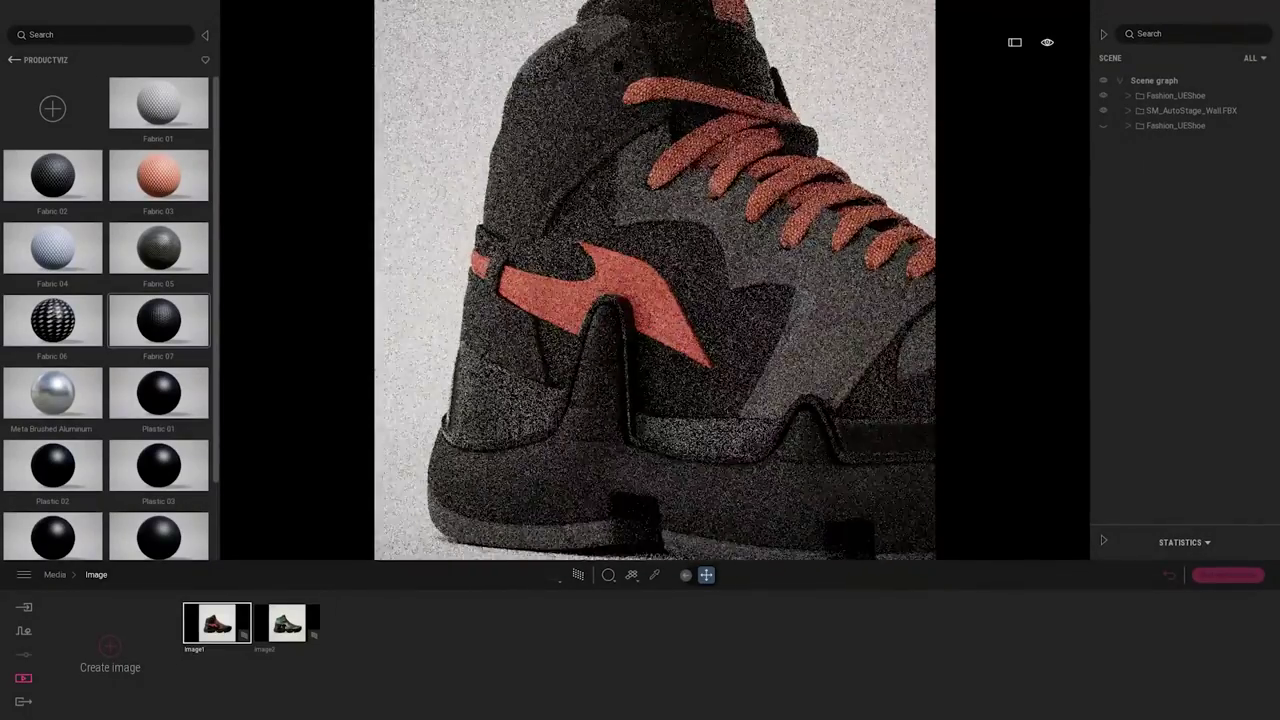
{"action": "left_click", "coordinate": [109, 647]}
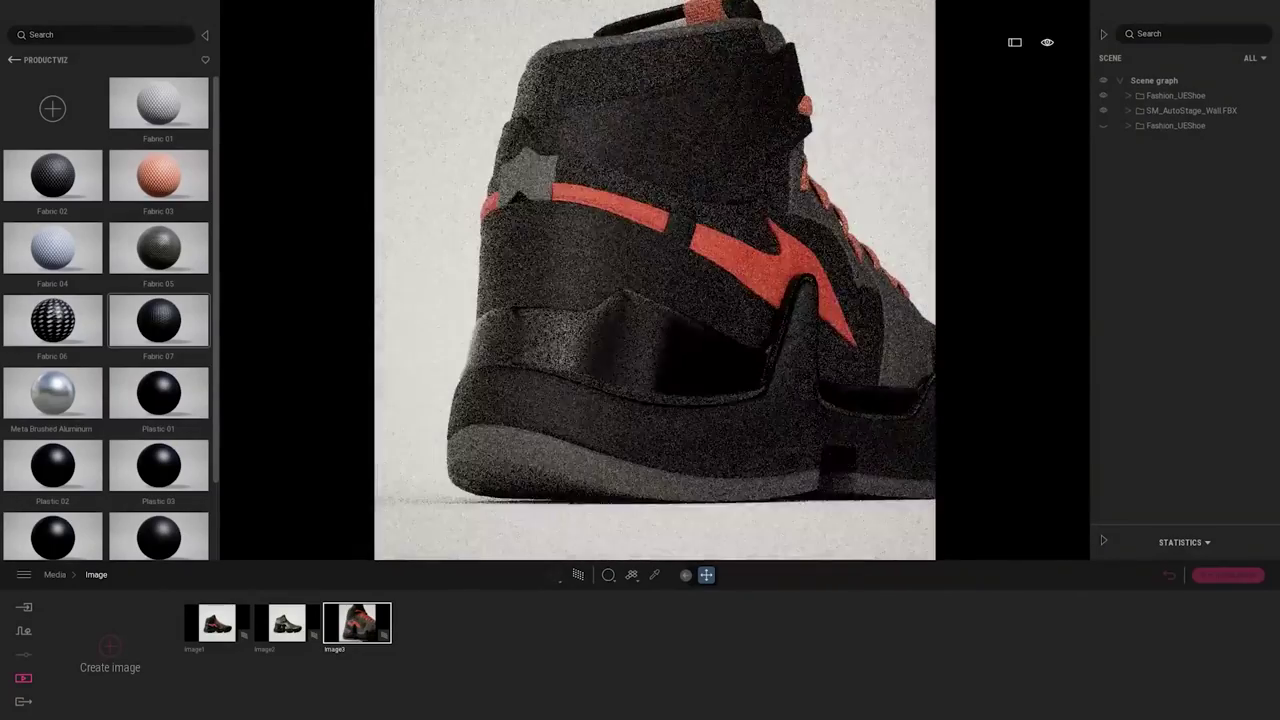
{"action": "left_click", "coordinate": [110, 646]}
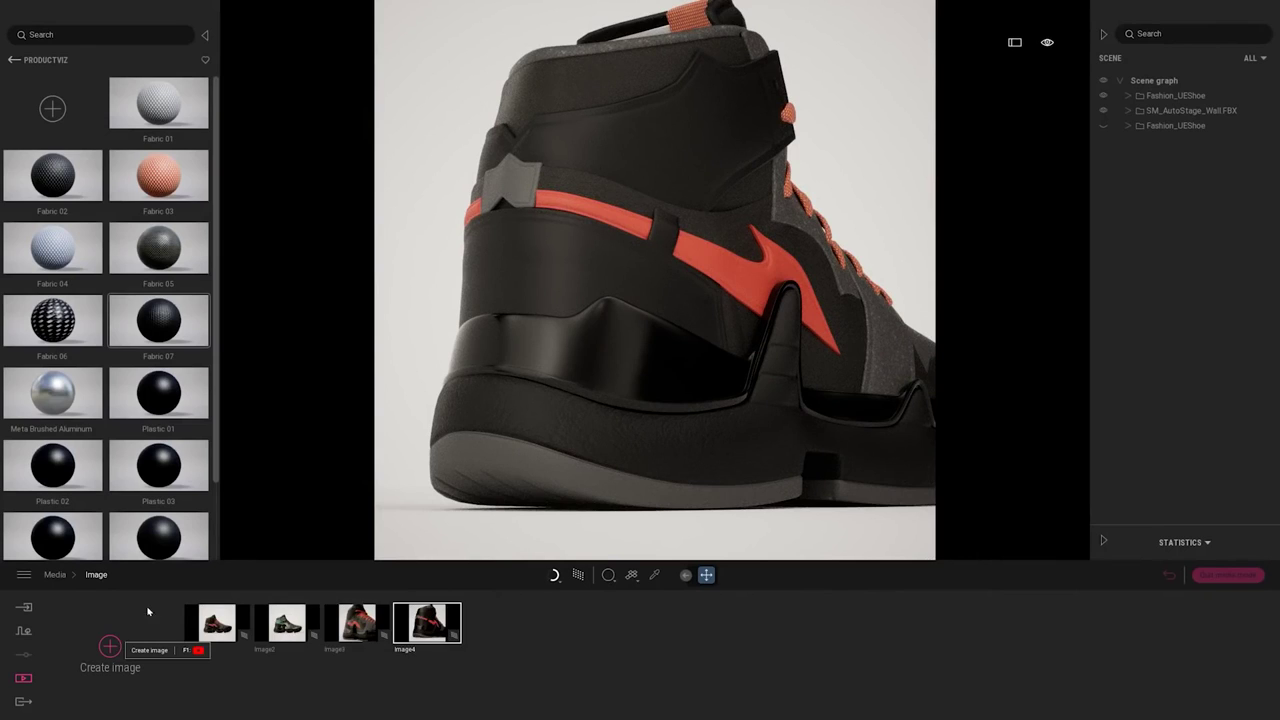
Compare the Image3 close-up of the original shoe with the graffiti variant in Image2.
{"action": "left_click", "coordinate": [355, 622]}
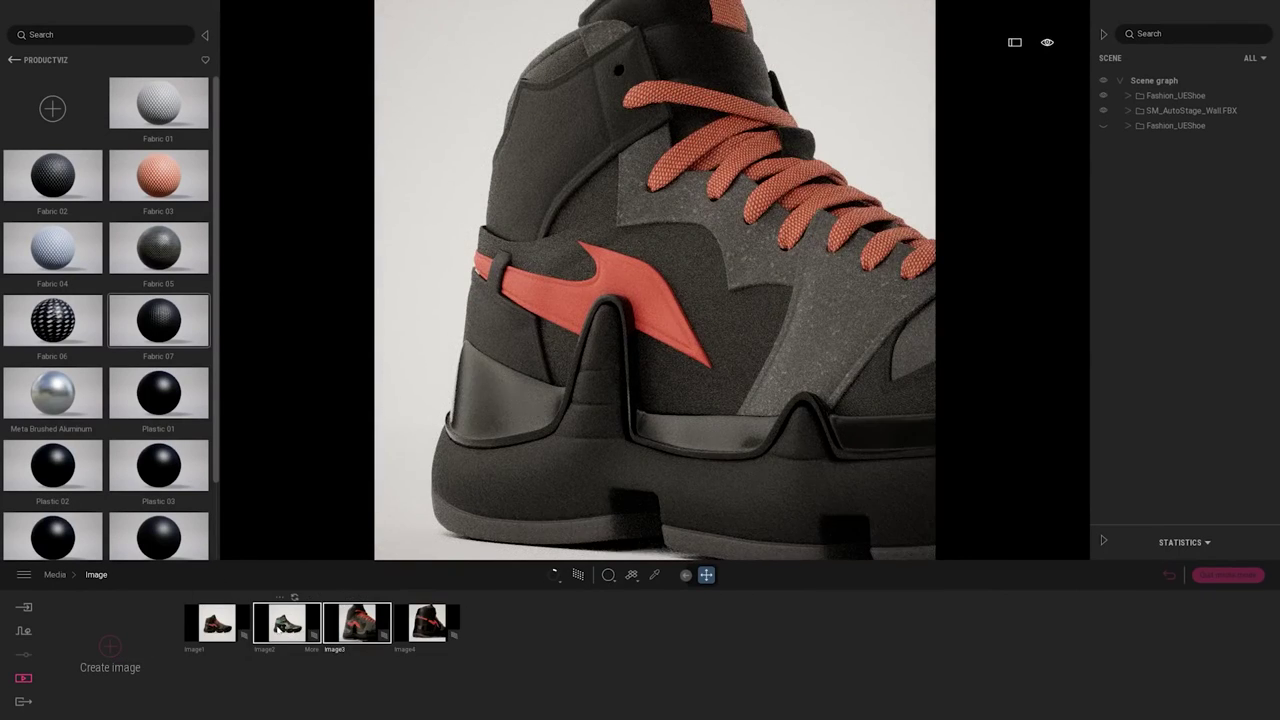
{"action": "left_click", "coordinate": [288, 627]}
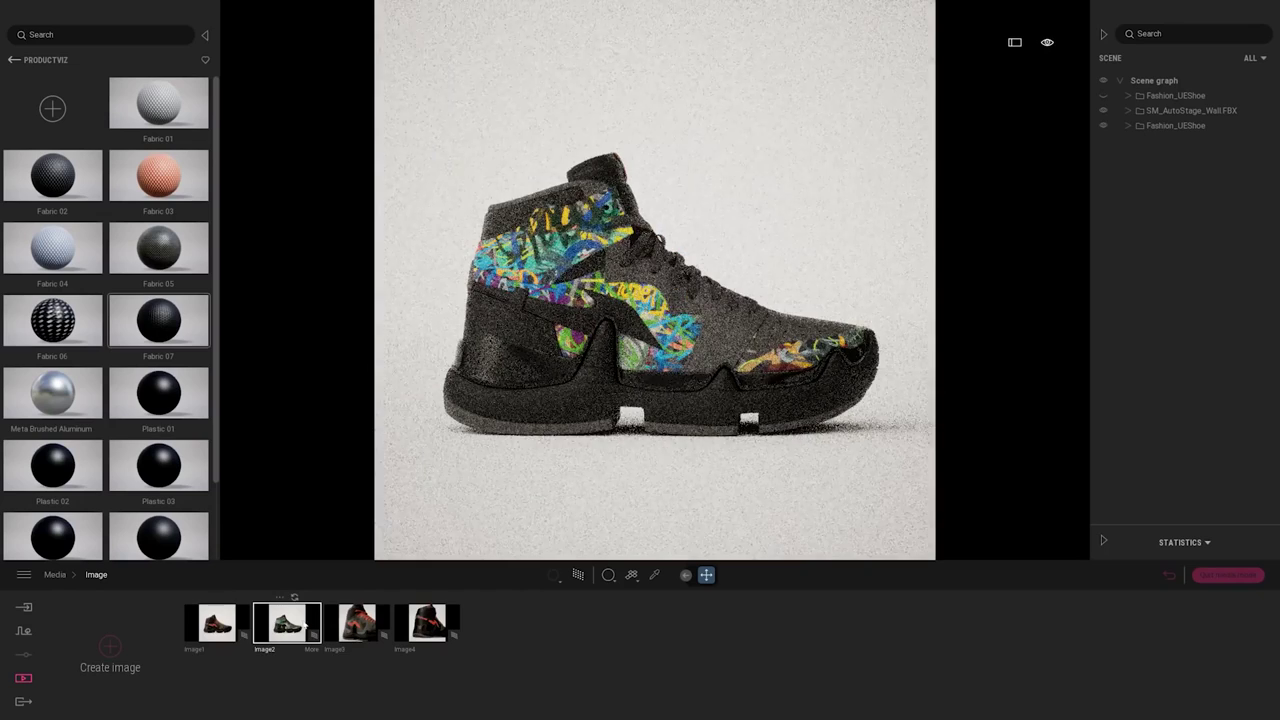
{"action": "left_click", "coordinate": [355, 622]}
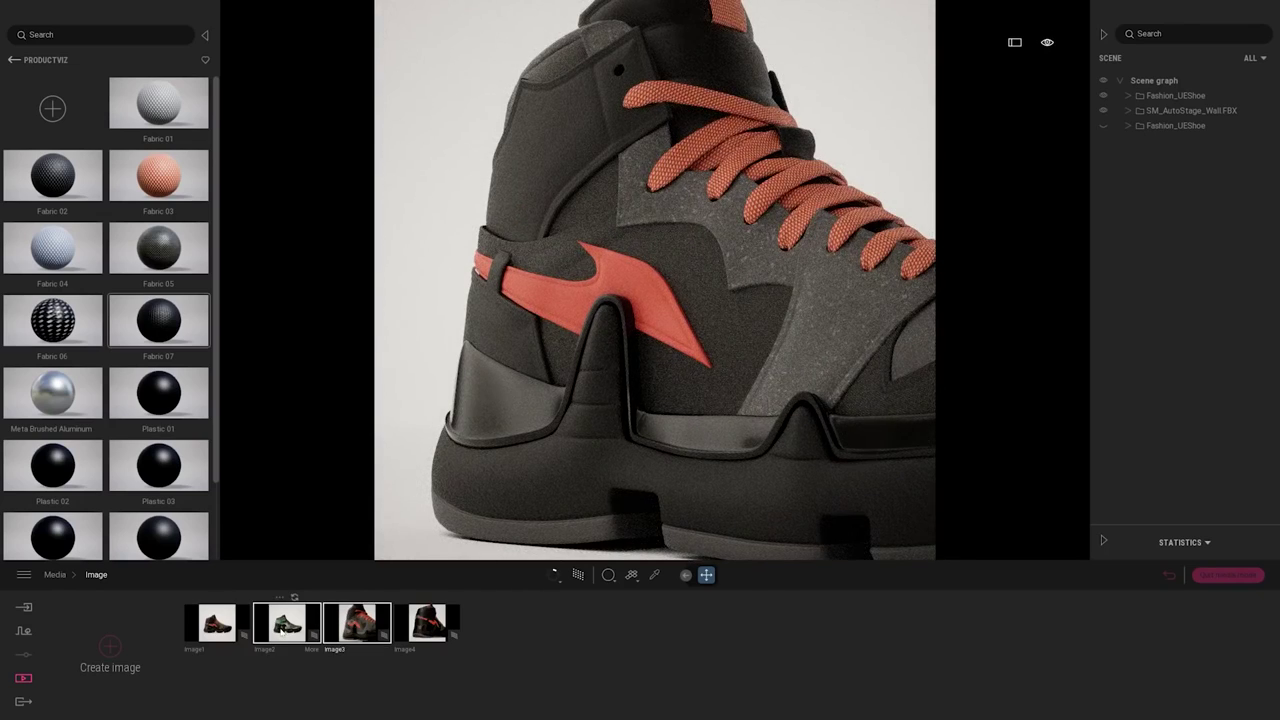
{"action": "left_click", "coordinate": [266, 627]}
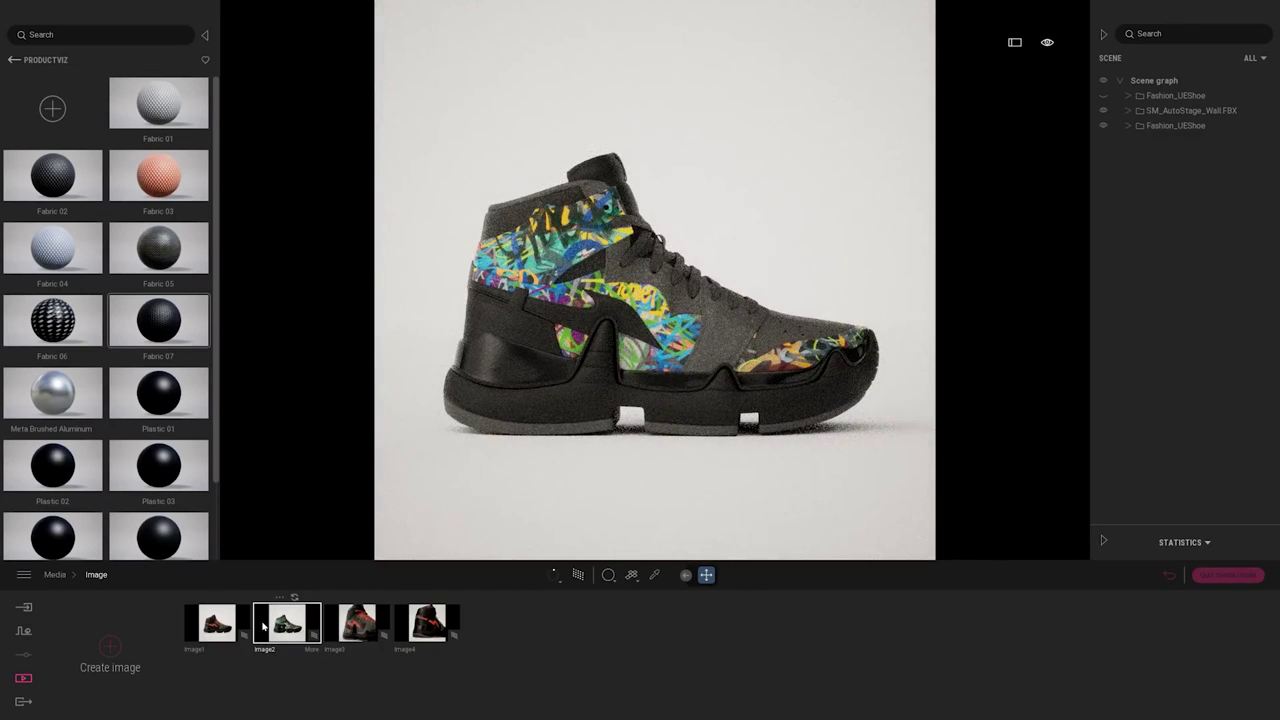
{"action": "left_click", "coordinate": [357, 626]}
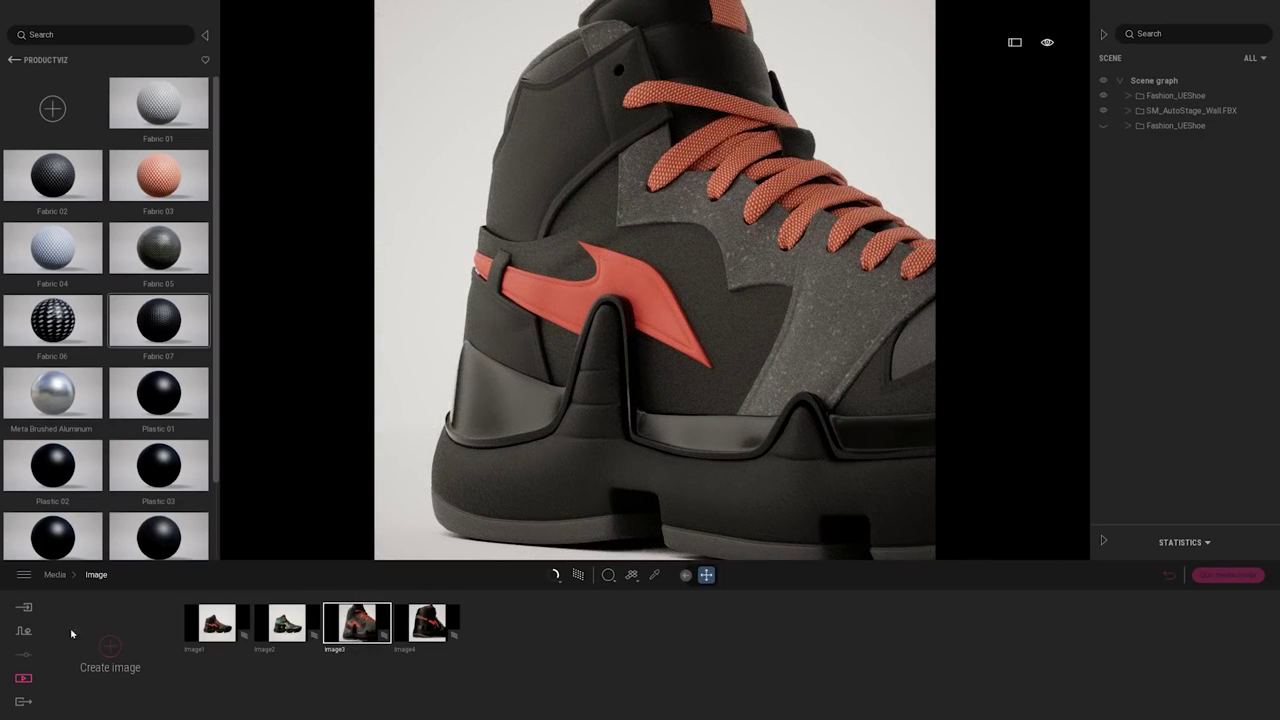
Create another image from the side-logo close-up, swap the original shoe for the graffiti variant, and update the new image.
{"action": "left_click", "coordinate": [112, 649]}
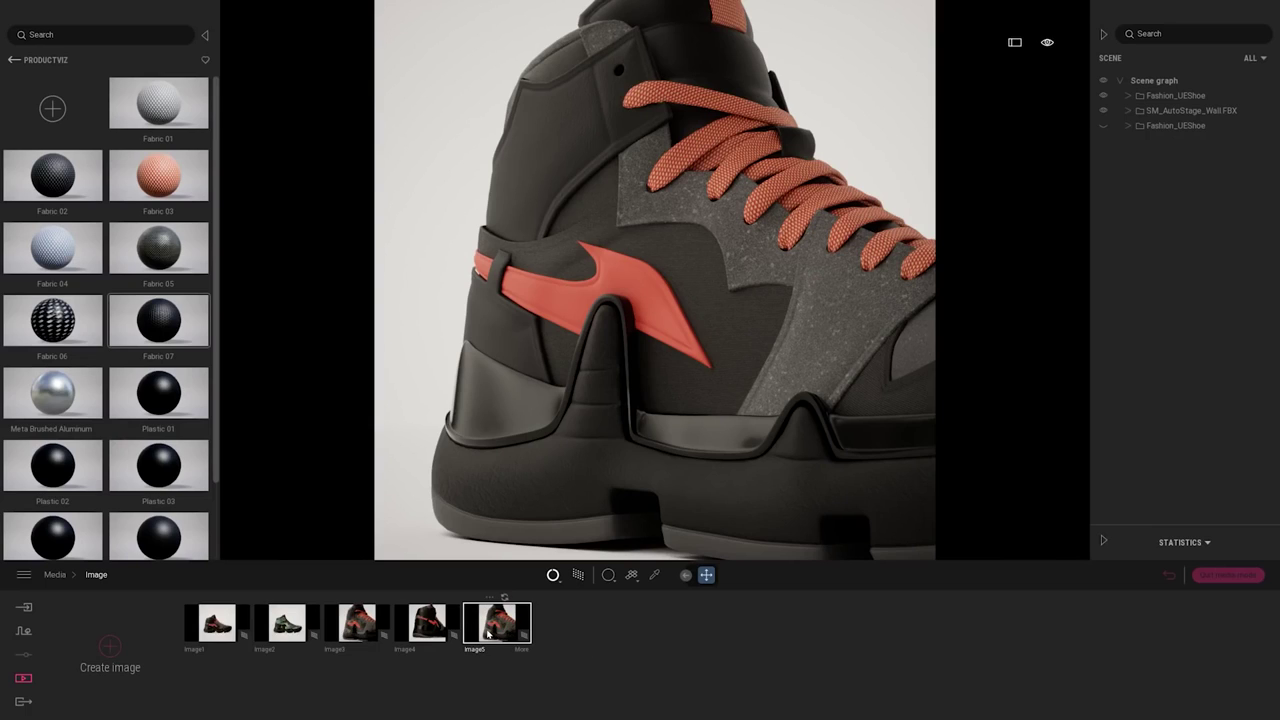
{"action": "left_click", "coordinate": [1103, 125]}
{"action": "left_click", "coordinate": [1103, 95]}
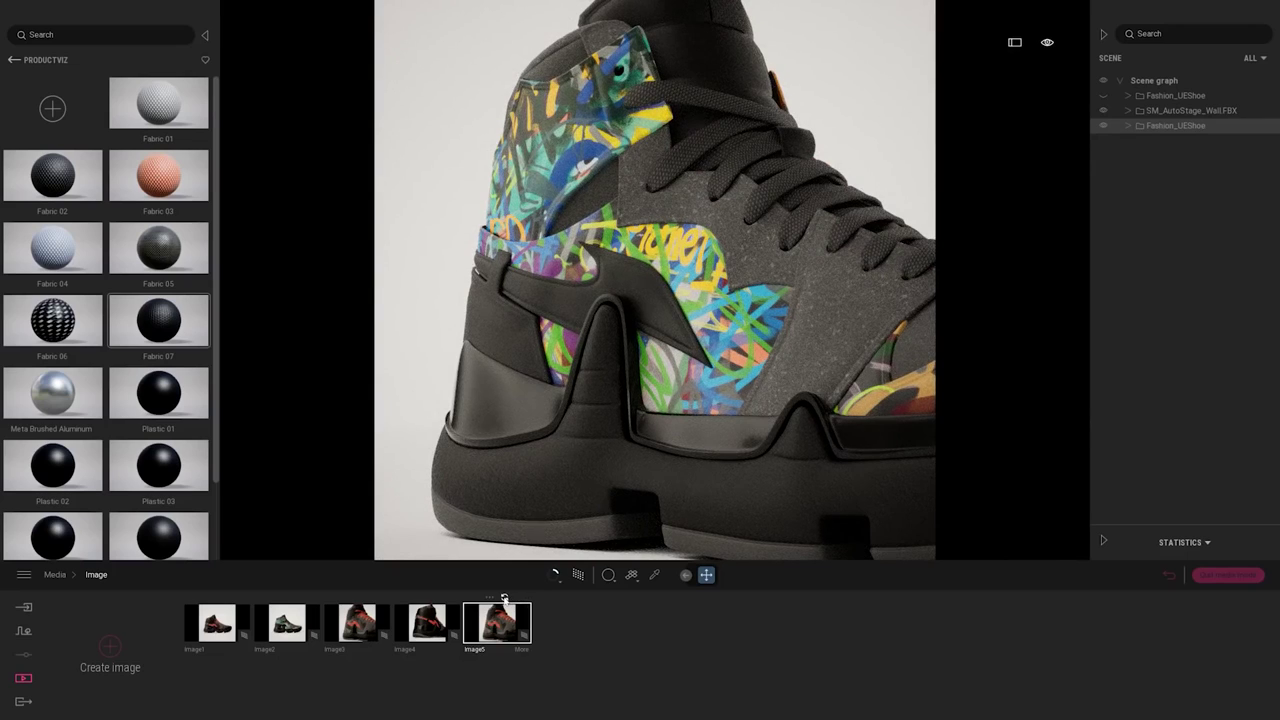
{"action": "left_click", "coordinate": [503, 599]}
Compare the side-logo close-up of the original shoe in Image3 with the graffiti version in Image5.
{"action": "left_click", "coordinate": [360, 628]}
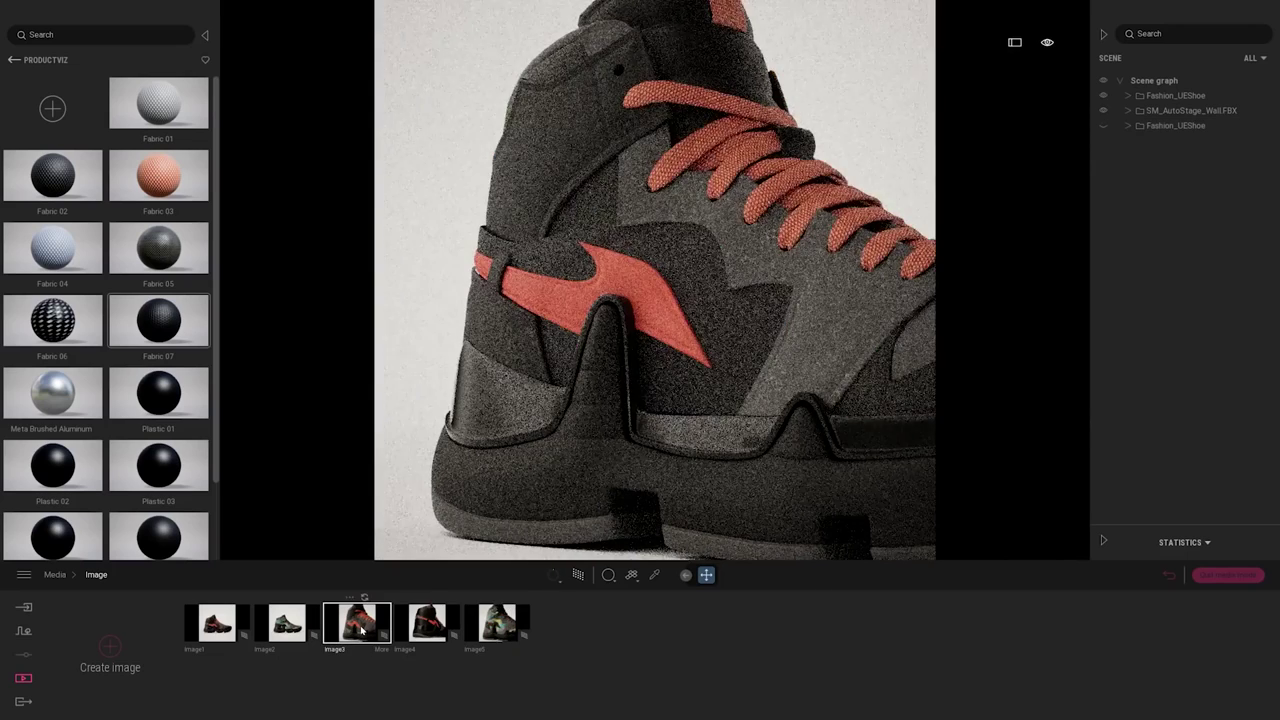
{"action": "left_click", "coordinate": [506, 624]}
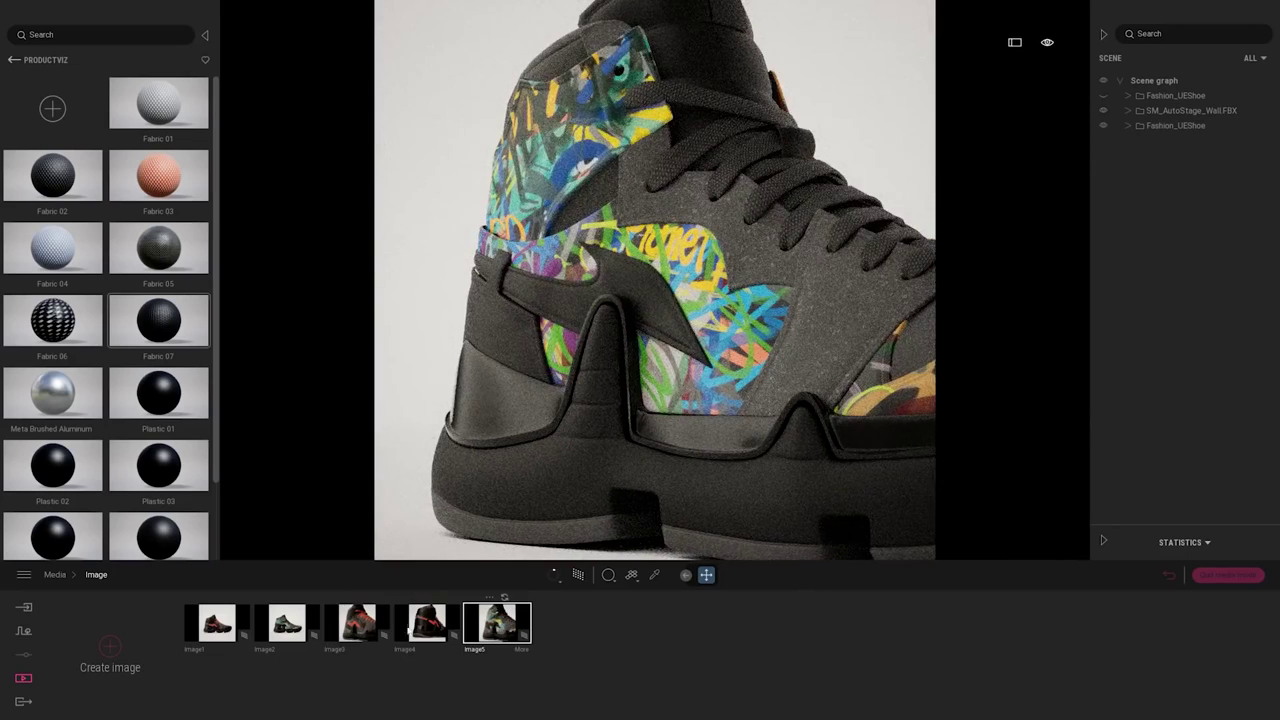
{"action": "left_click", "coordinate": [371, 627]}
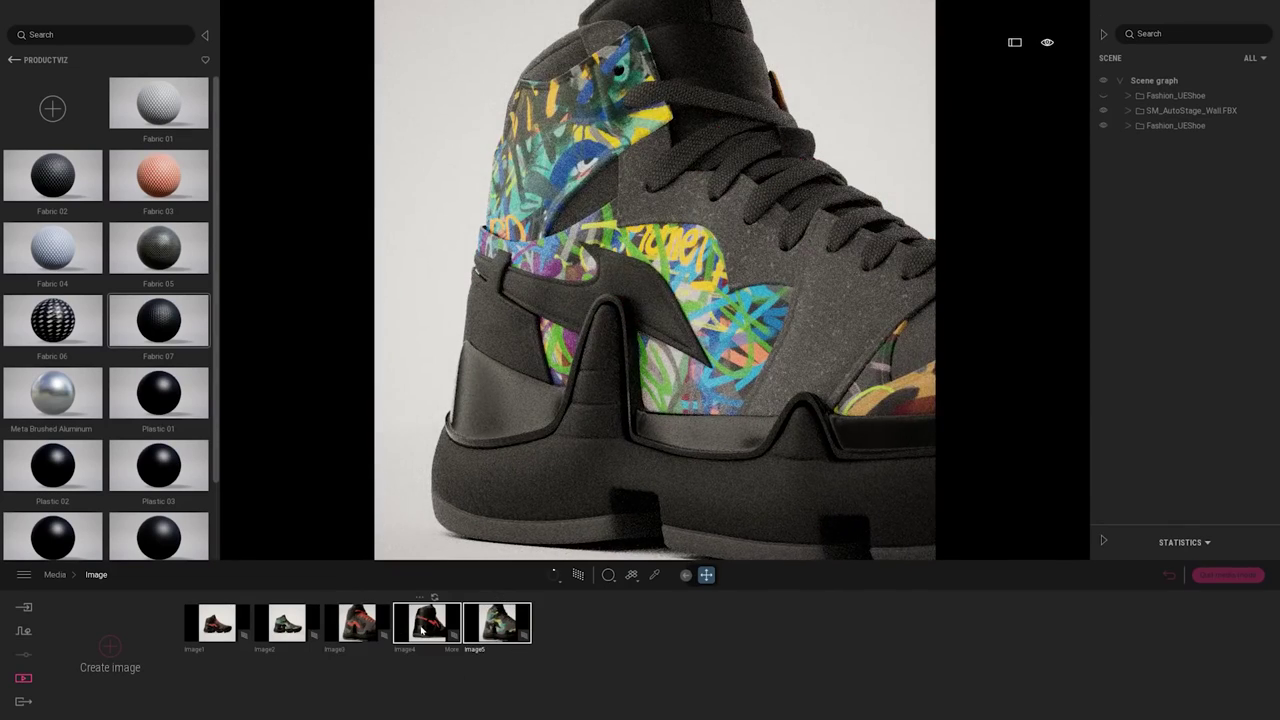
Create a new image from Image4's rear heel view, swap the original shoe for the graffiti variant, and update the image.
{"action": "left_click", "coordinate": [428, 612]}
{"action": "left_click", "coordinate": [108, 647]}
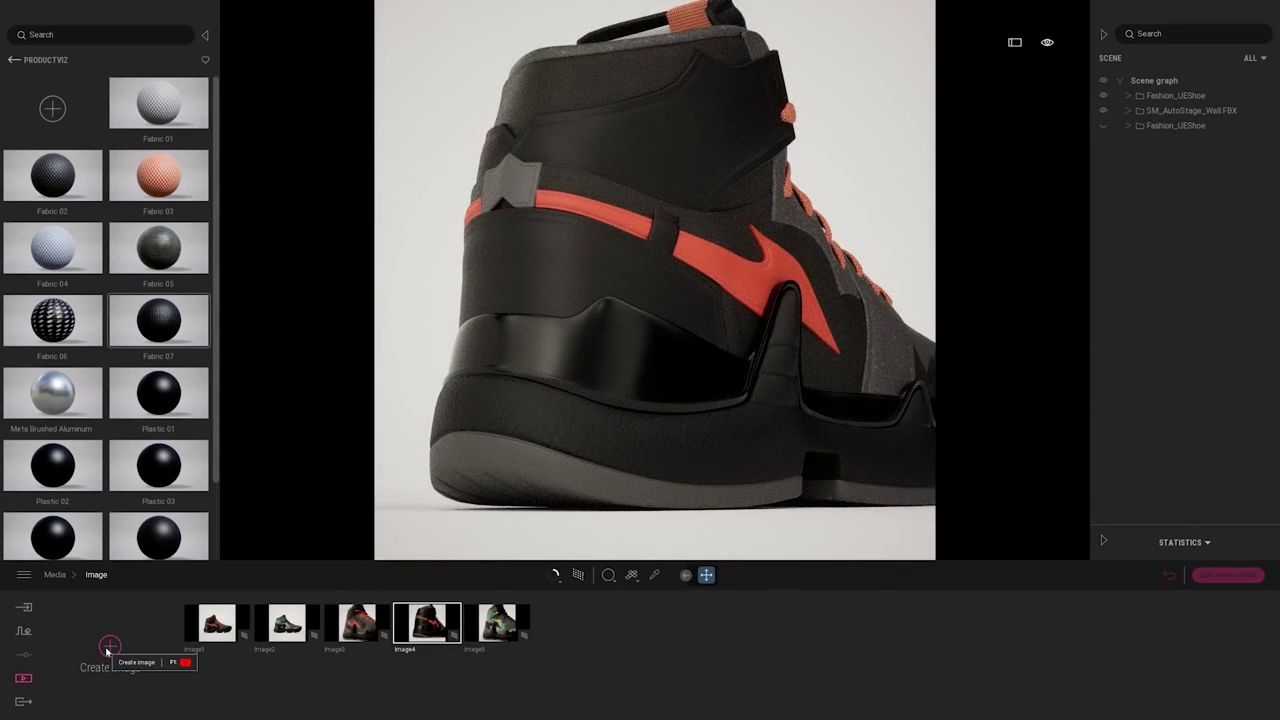
{"action": "left_click", "coordinate": [186, 655]}
{"action": "left_click", "coordinate": [1103, 97]}
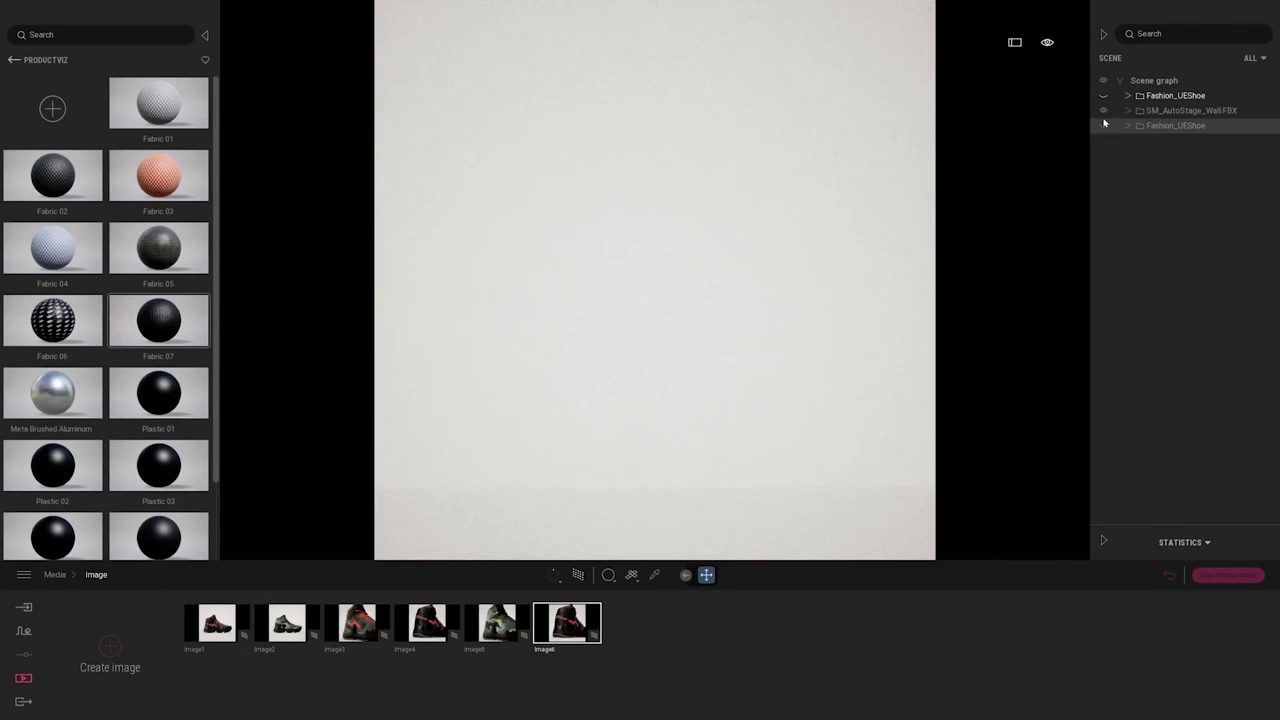
{"action": "left_click", "coordinate": [1103, 126]}
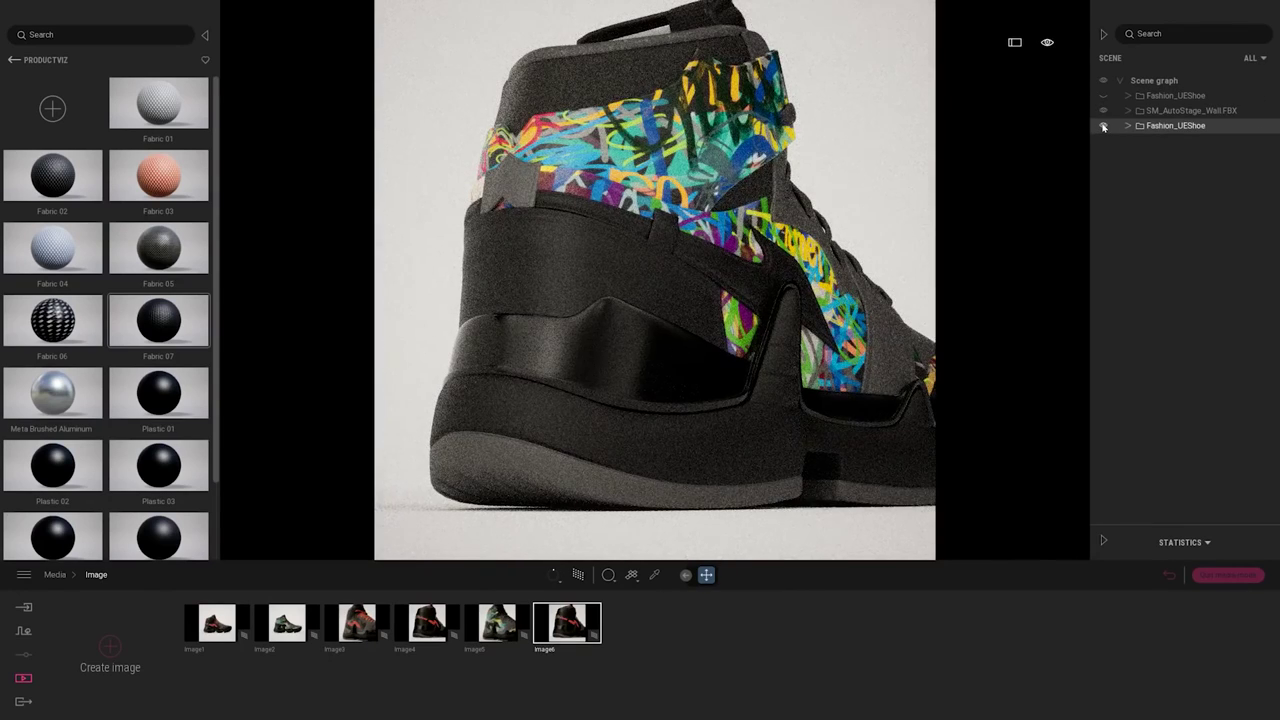
{"action": "left_click", "coordinate": [574, 604]}
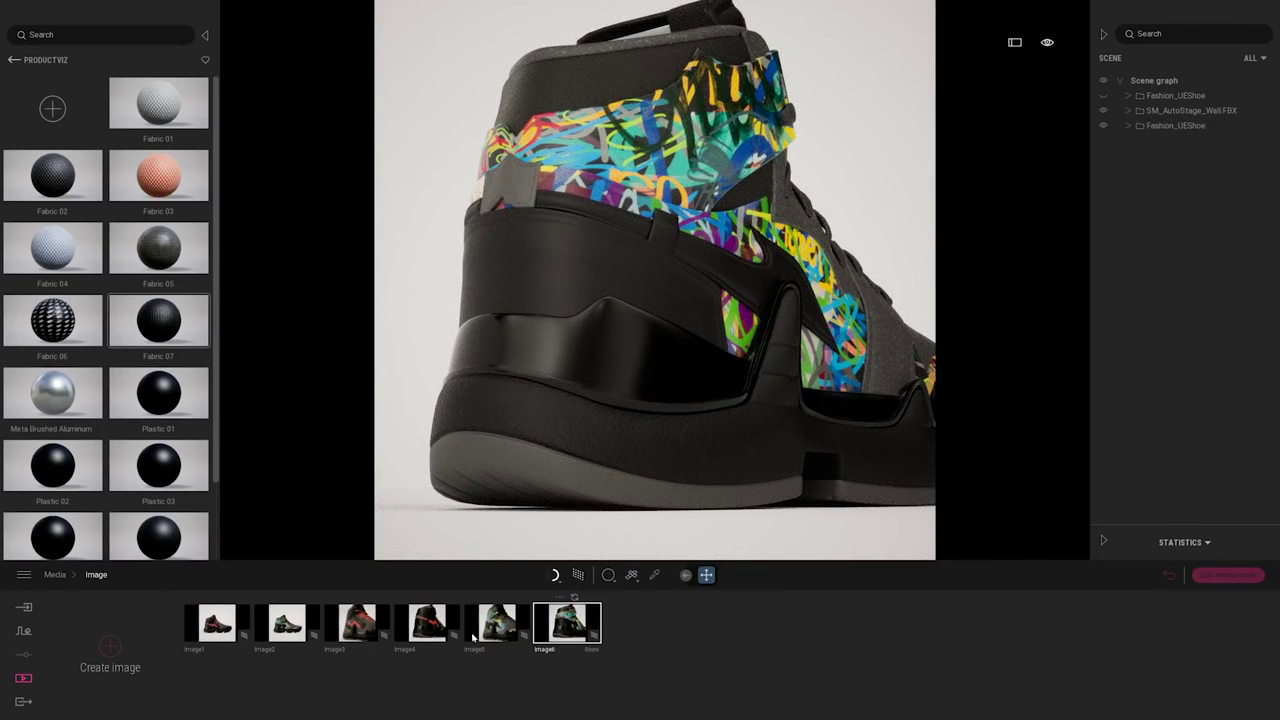
Compare the Image4 and Image6 heel views, and reorder the images so Image3 and Image4 come before Image2.
{"action": "left_click", "coordinate": [420, 625]}
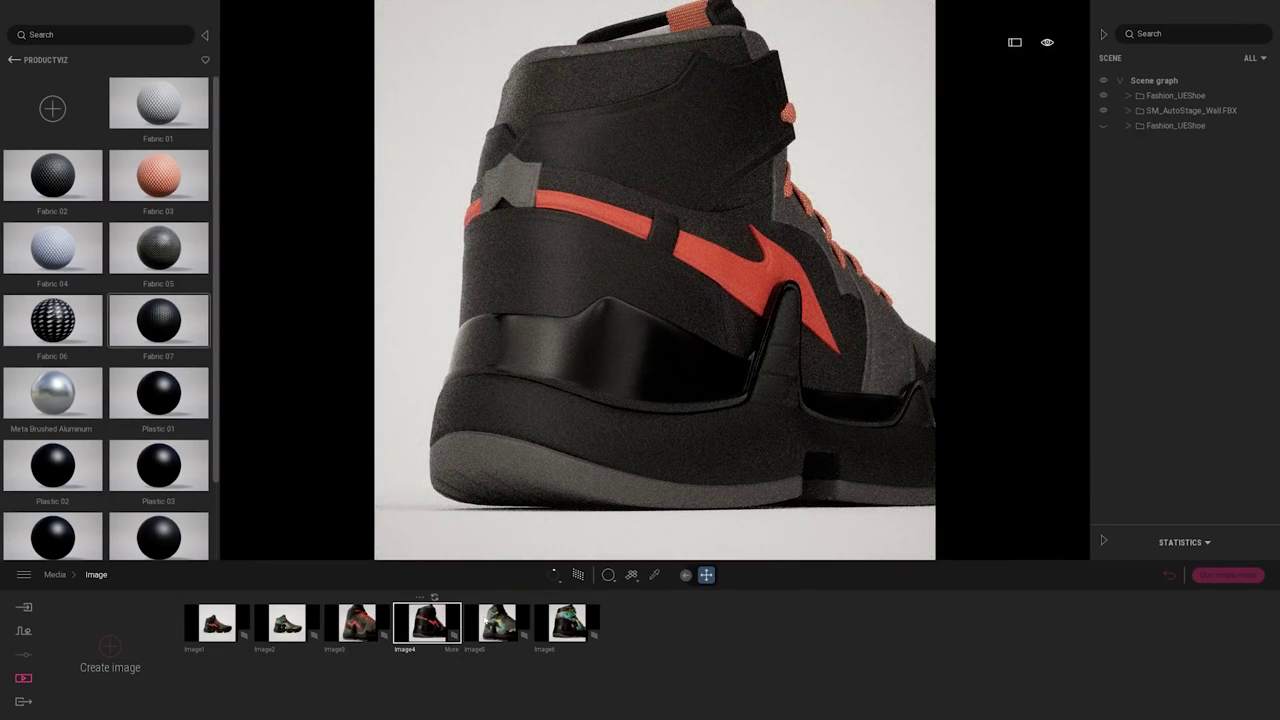
{"action": "left_click", "coordinate": [555, 625]}
{"action": "left_click_drag", "start_coordinate": [355, 628], "coordinate": [257, 629]}
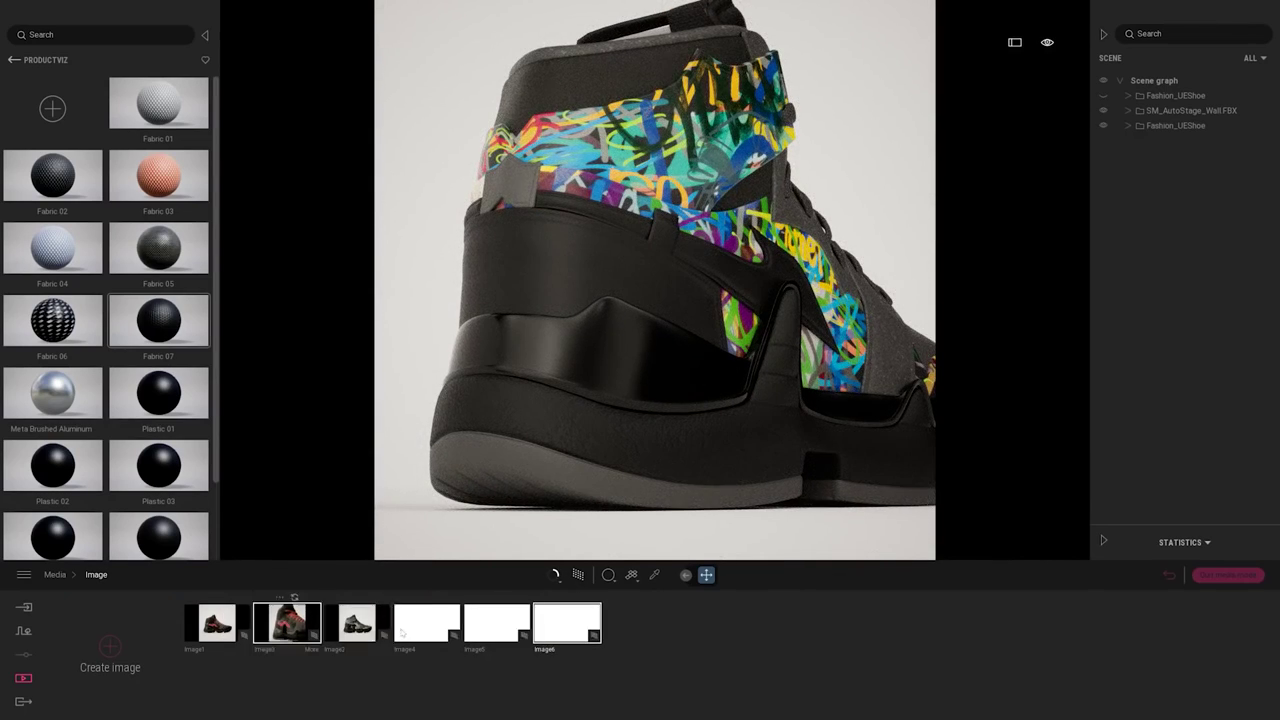
{"action": "left_click_drag", "start_coordinate": [429, 627], "coordinate": [465, 622]}
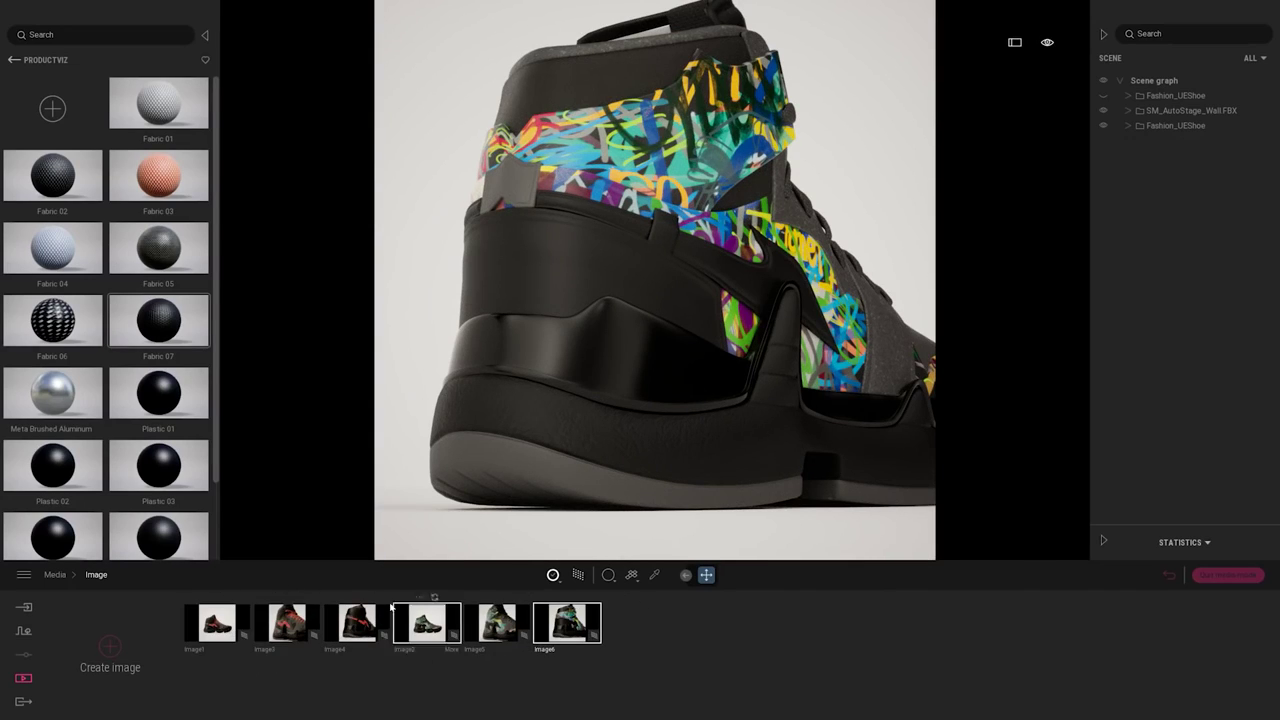
Review the graffiti variant views in Image2, Image5 and Image6.
{"action": "left_click", "coordinate": [416, 628]}
{"action": "left_click", "coordinate": [497, 626]}
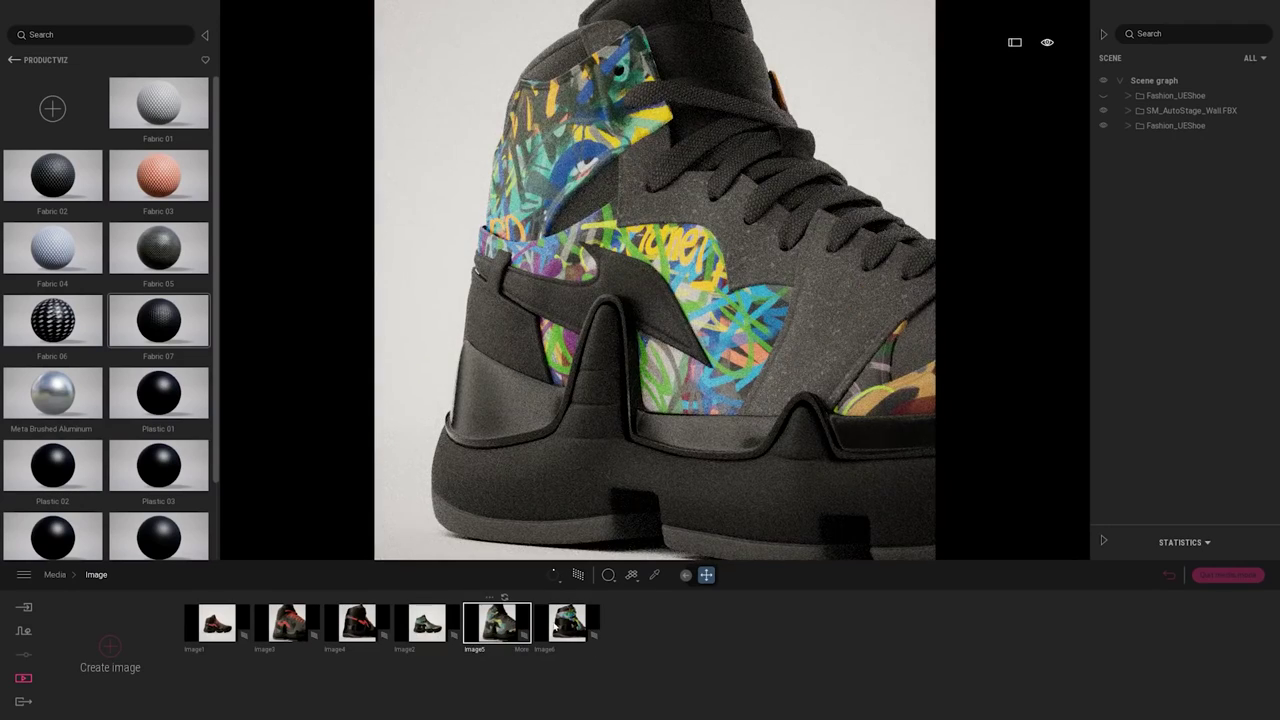
{"action": "left_click", "coordinate": [562, 626]}
Recall Image1 and duplicate the original Fashion_UEShoe and SM_AutoStage_Wall.FBX in the scene graph as independent copies.
{"action": "left_click", "coordinate": [216, 622]}
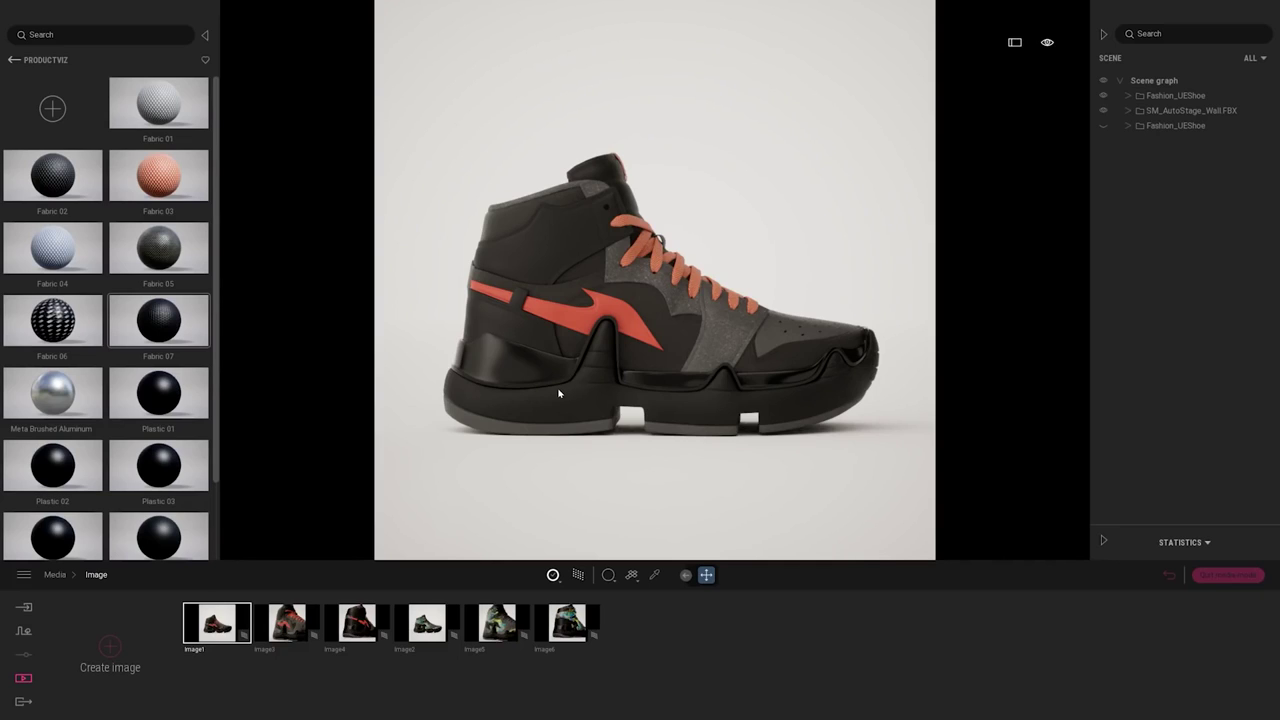
{"action": "left_click", "coordinate": [1176, 96]}
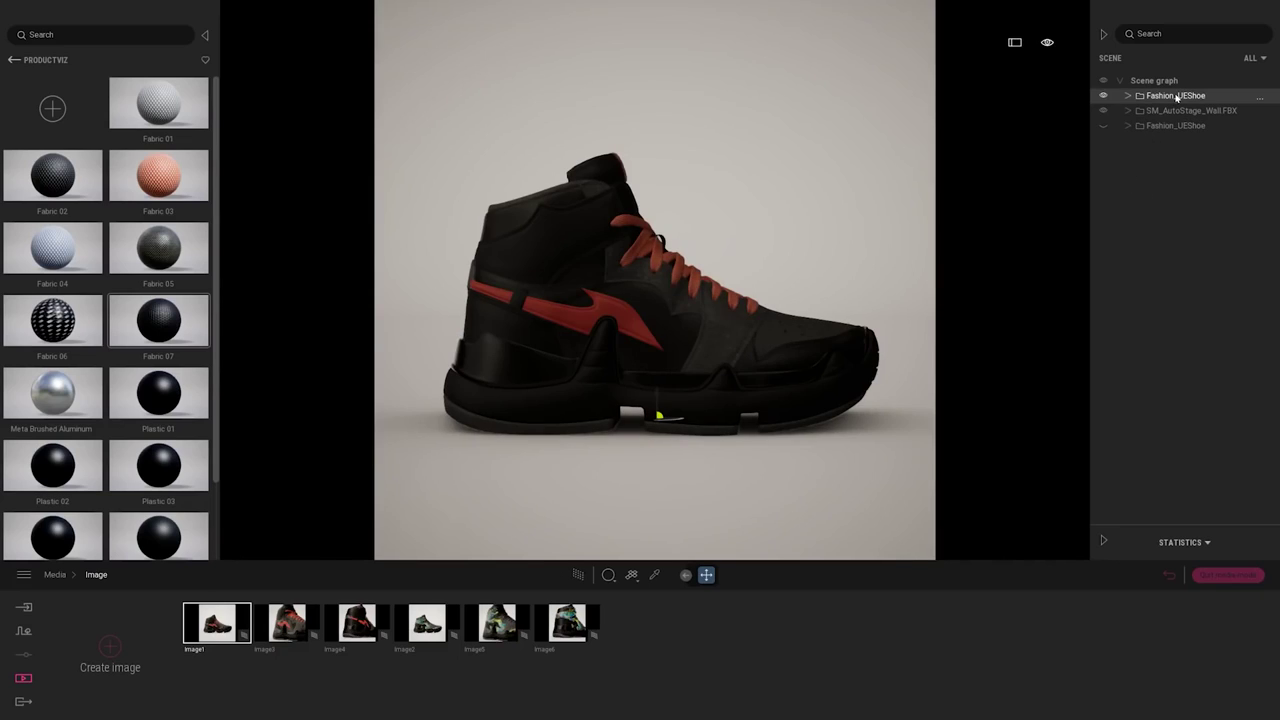
{"action": "left_click", "coordinate": [1185, 111], "text": "ctrl"}
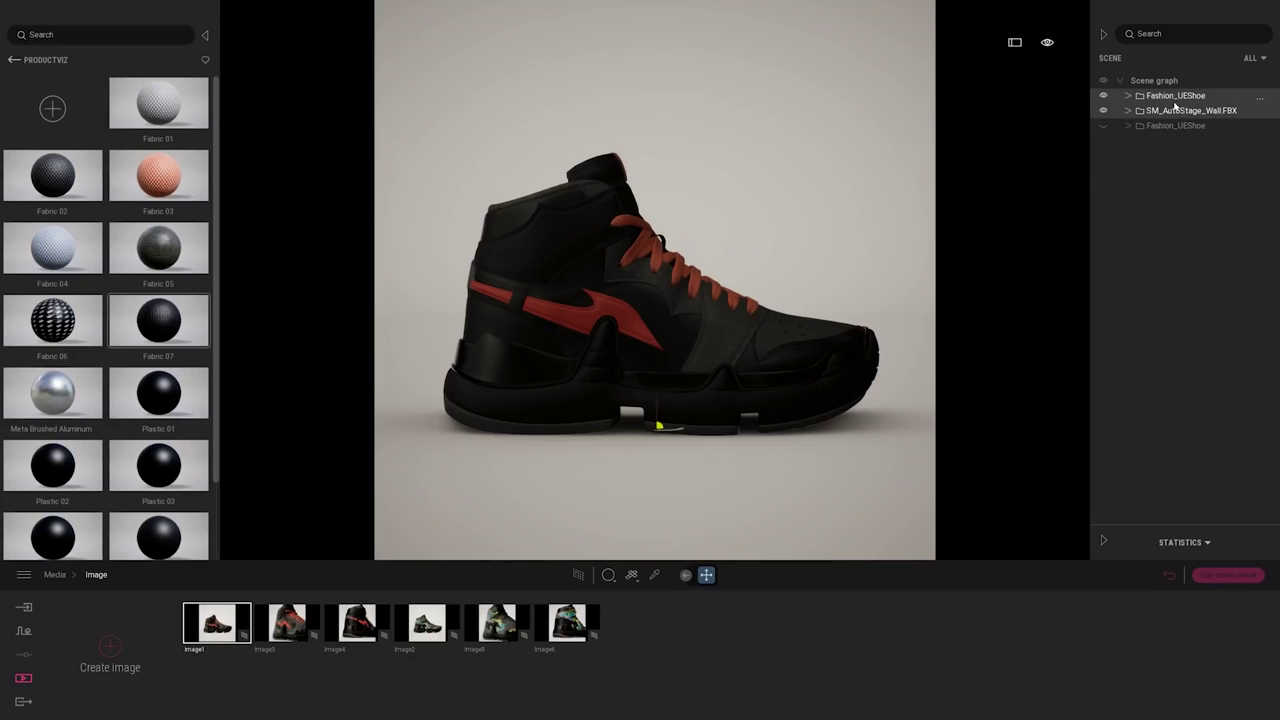
{"action": "right_click", "coordinate": [1173, 103]}
{"action": "left_click", "coordinate": [1145, 161]}
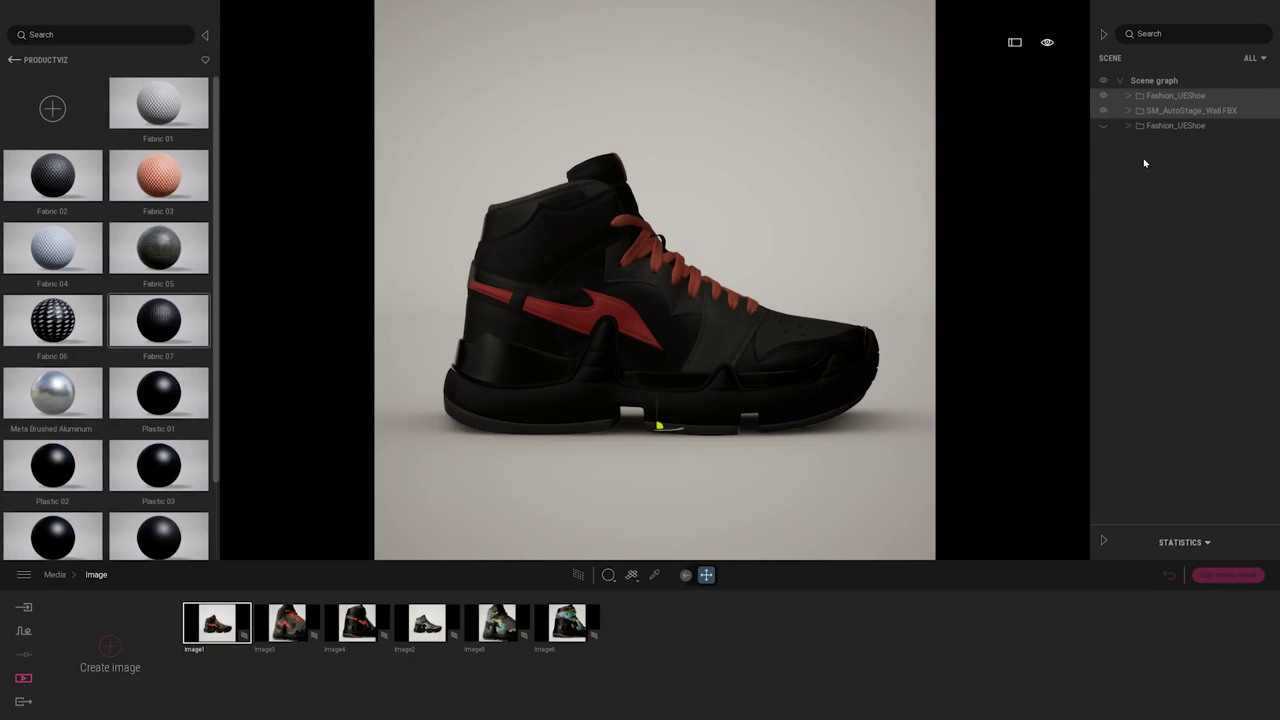
{"action": "right_click", "coordinate": [1142, 84]}
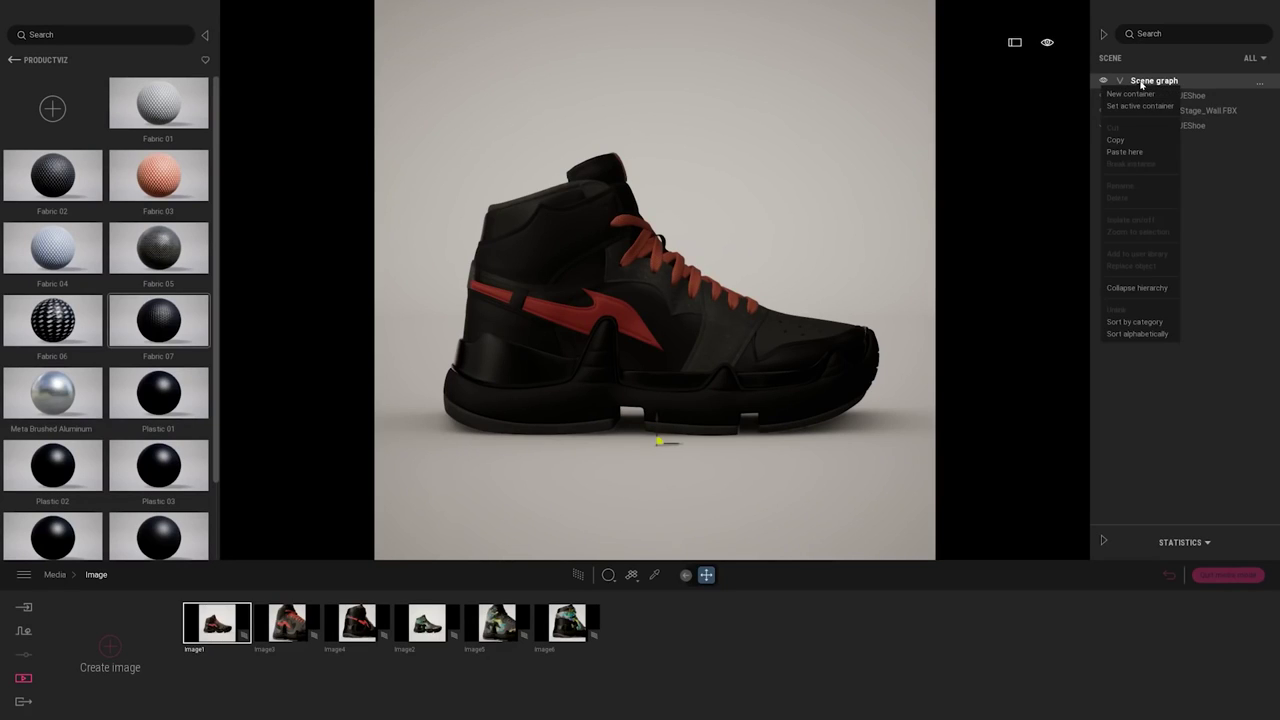
{"action": "left_click", "coordinate": [1139, 154]}
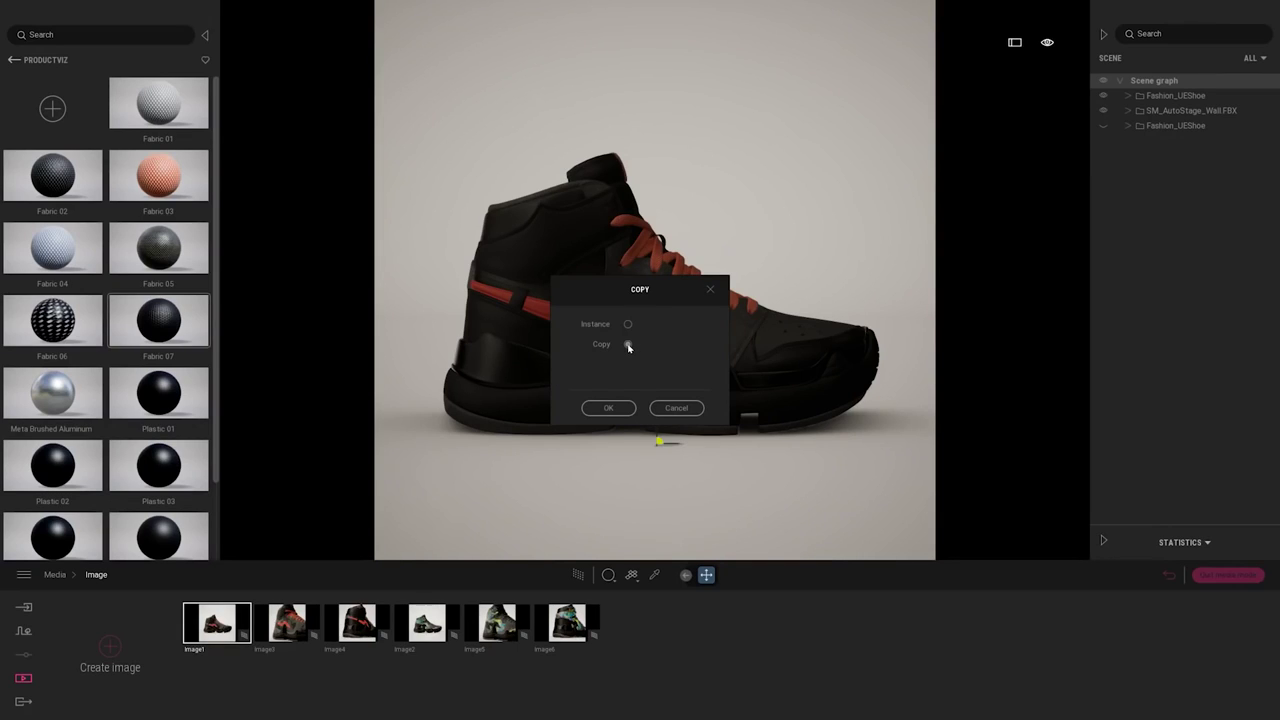
{"action": "left_click", "coordinate": [608, 408]}
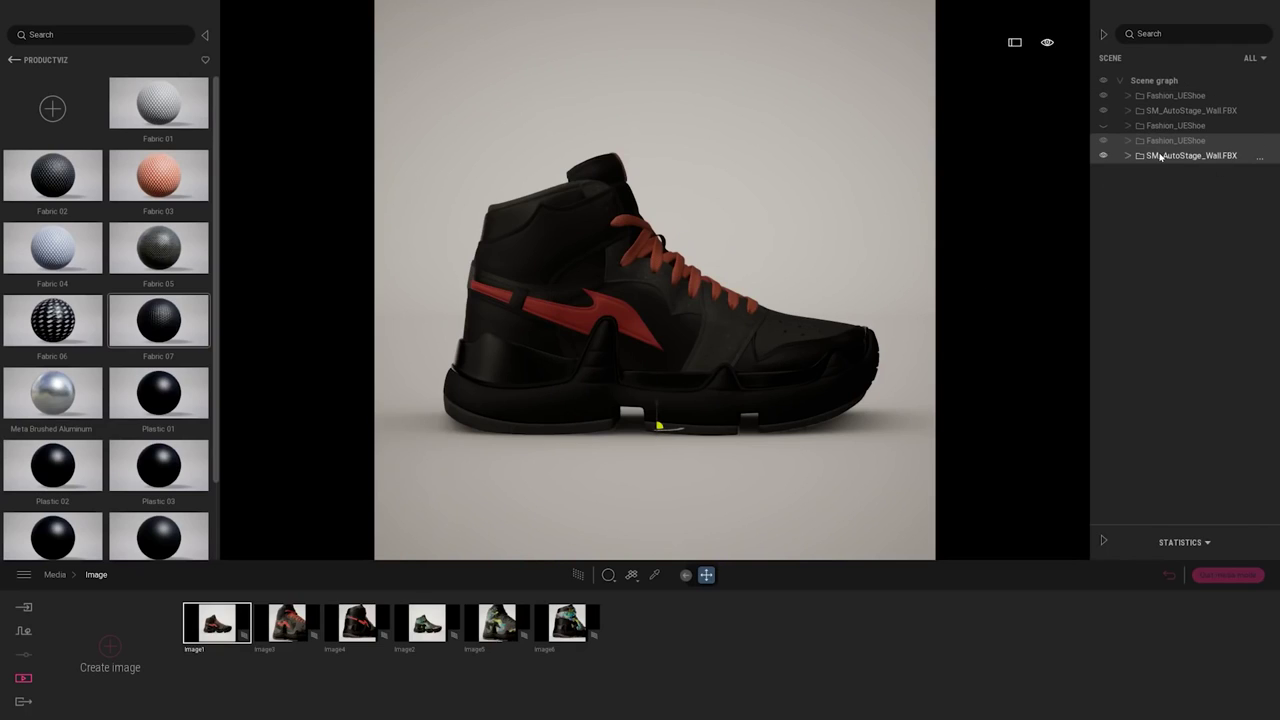
Create a new image from the current side view and hide the first Fashion_UEShoe and SM_AutoStage_Wall.FBX, leaving the copies shown.
{"action": "left_click", "coordinate": [110, 647]}
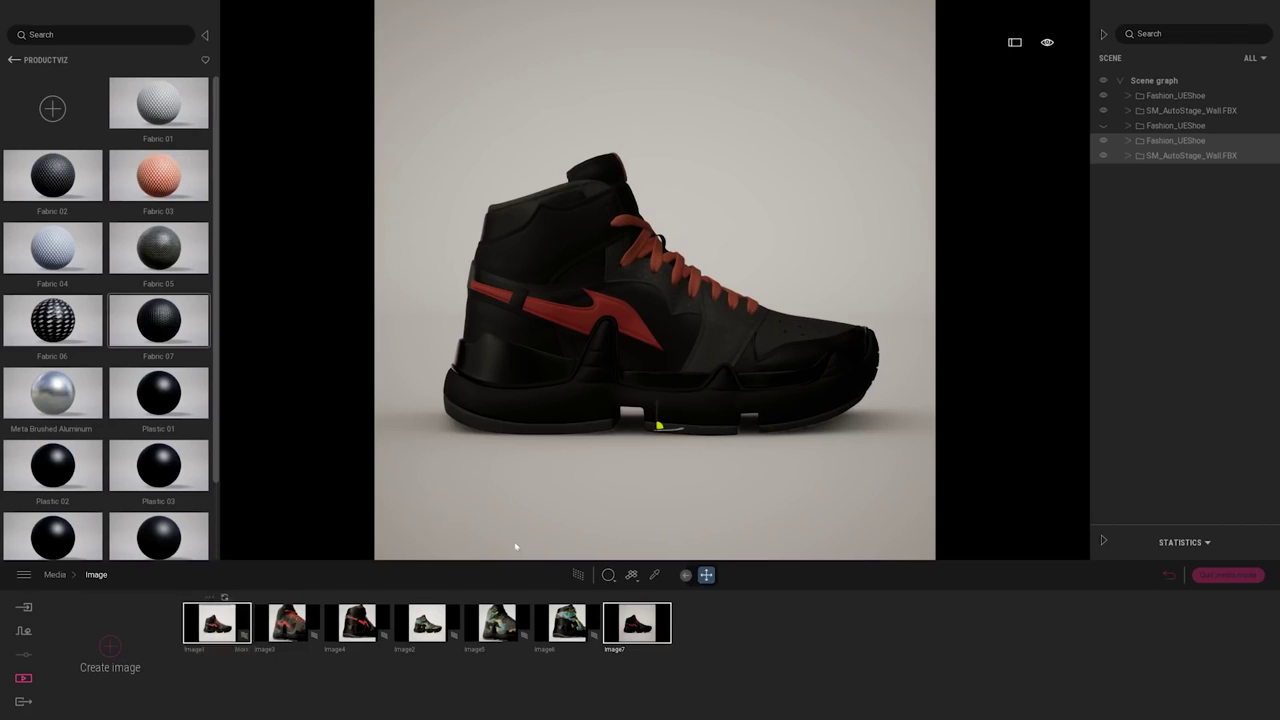
{"action": "left_click", "coordinate": [1104, 97]}
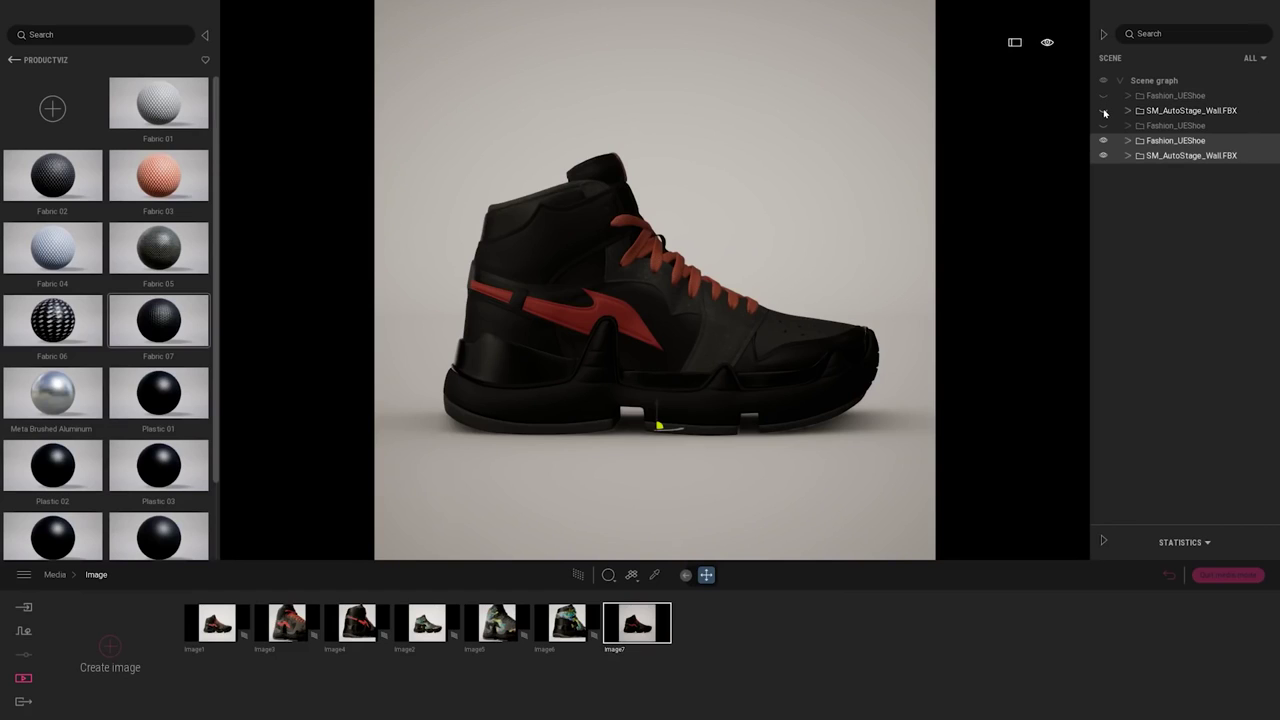
{"action": "mouse_move", "coordinate": [645, 598]}
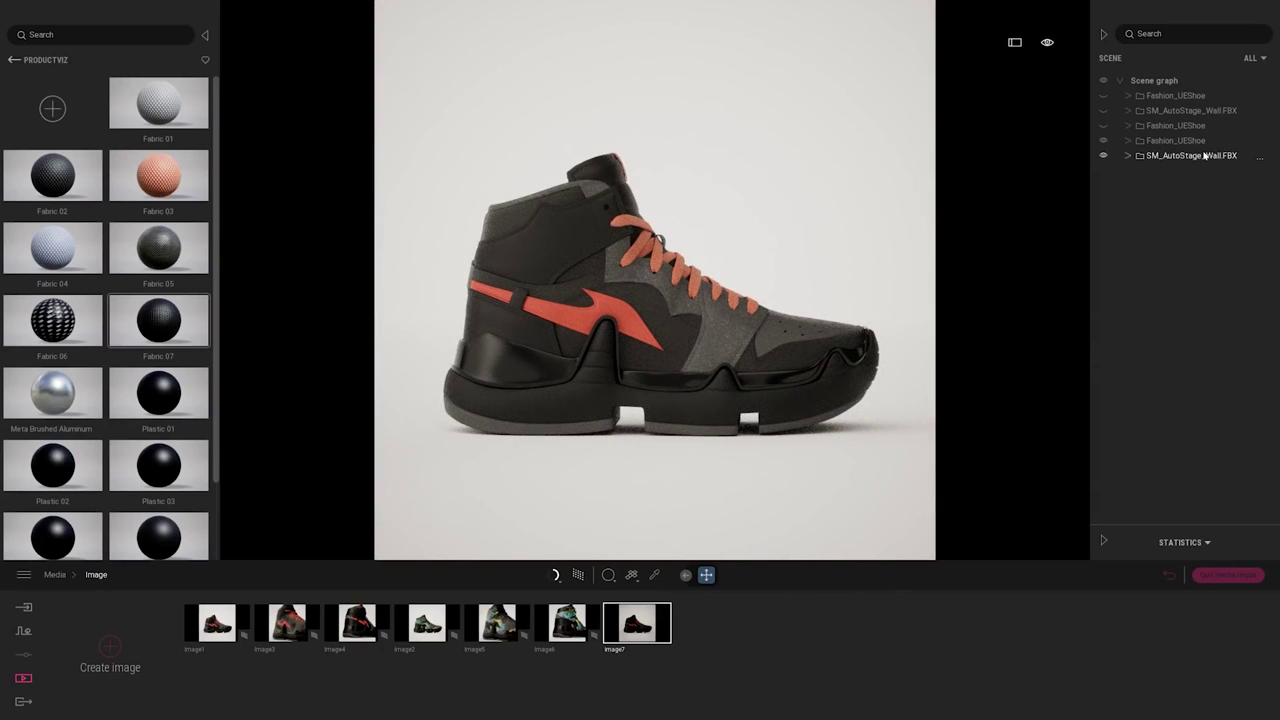
Lift the copied Fashion_UEShoe above the stage floor so it floats over its shadow.
{"action": "left_click", "coordinate": [1191, 143]}
{"action": "scroll", "coordinate": [684, 357], "scroll_direction": "down", "scroll_amount": 4}
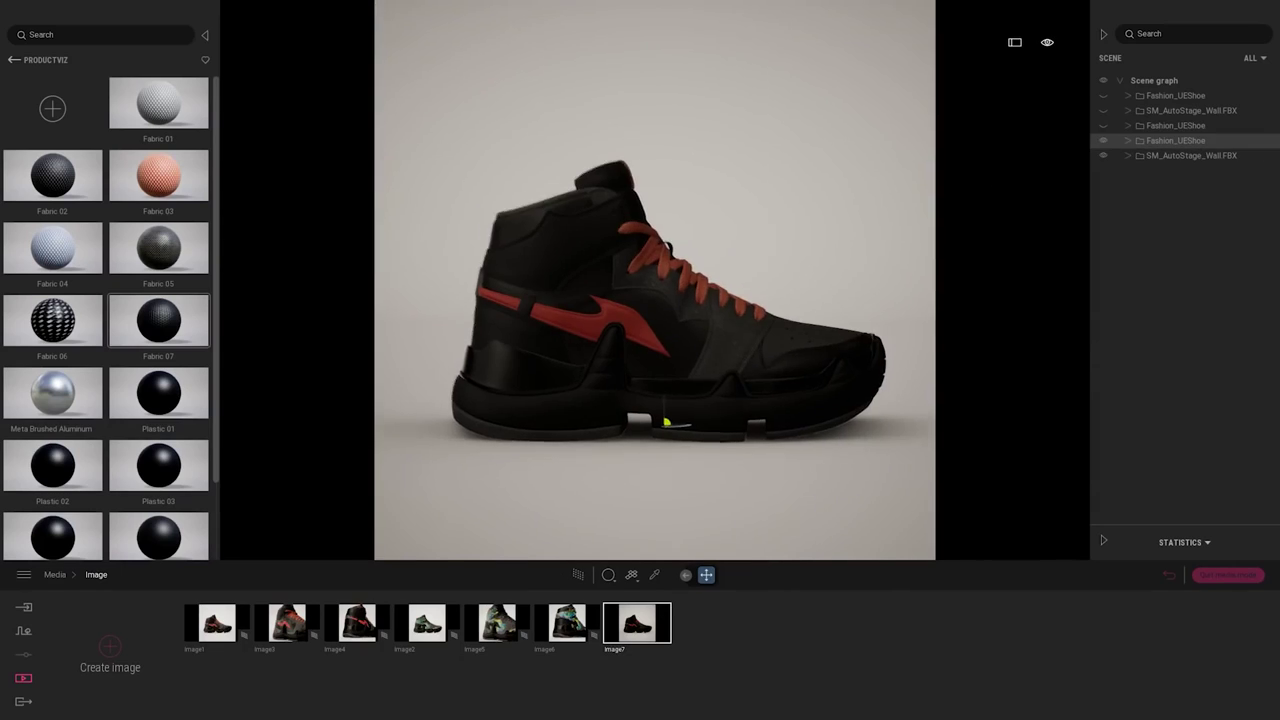
{"action": "left_click_drag", "start_coordinate": [665, 398], "coordinate": [671, 300]}
{"action": "scroll", "coordinate": [753, 333], "scroll_direction": "down", "scroll_amount": 2}
{"action": "scroll", "coordinate": [753, 333], "scroll_direction": "up", "scroll_amount": 4}
{"action": "middle_click_drag", "start_coordinate": [753, 333], "coordinate": [787, 337]}
Rotate the floating shoe into a tilted pose with the toe down and heel raised, and update Image7.
{"action": "left_click", "coordinate": [710, 338]}
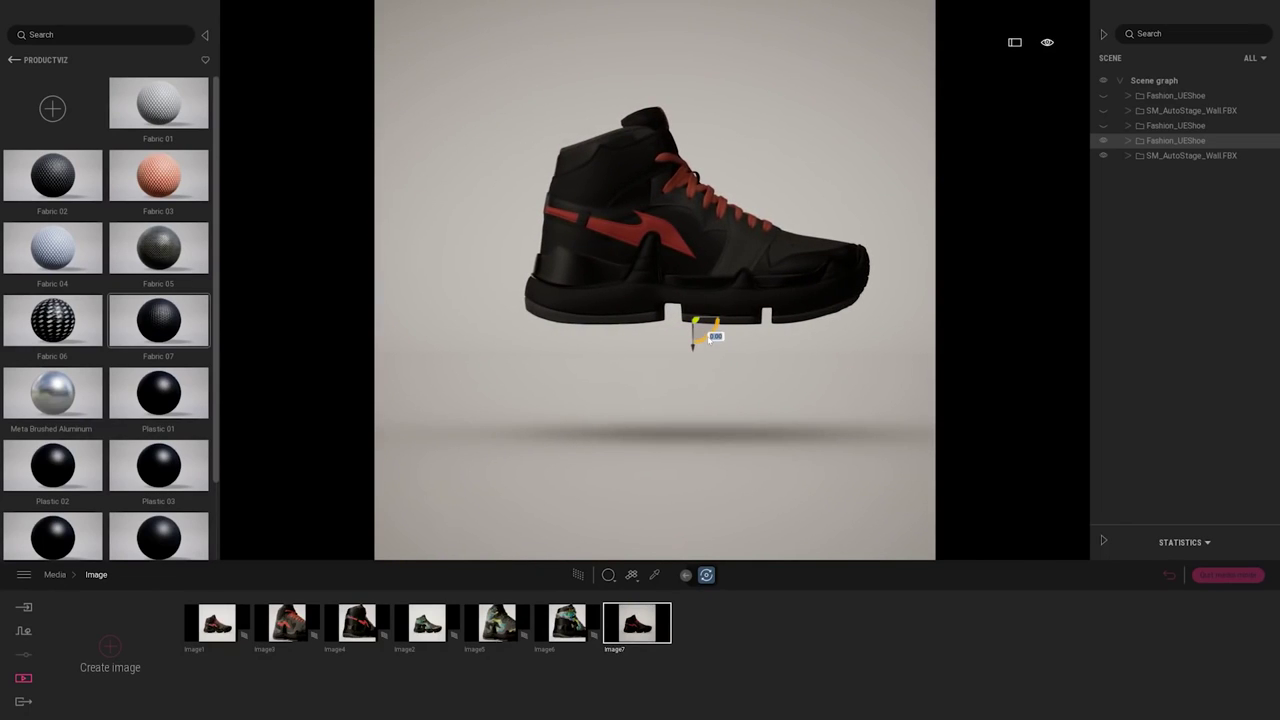
{"action": "mouse_move", "coordinate": [703, 333]}
{"action": "left_mouse_down"}
{"action": "mouse_move", "coordinate": [721, 389]}
{"action": "mouse_move", "coordinate": [691, 339]}
{"action": "left_mouse_up"}
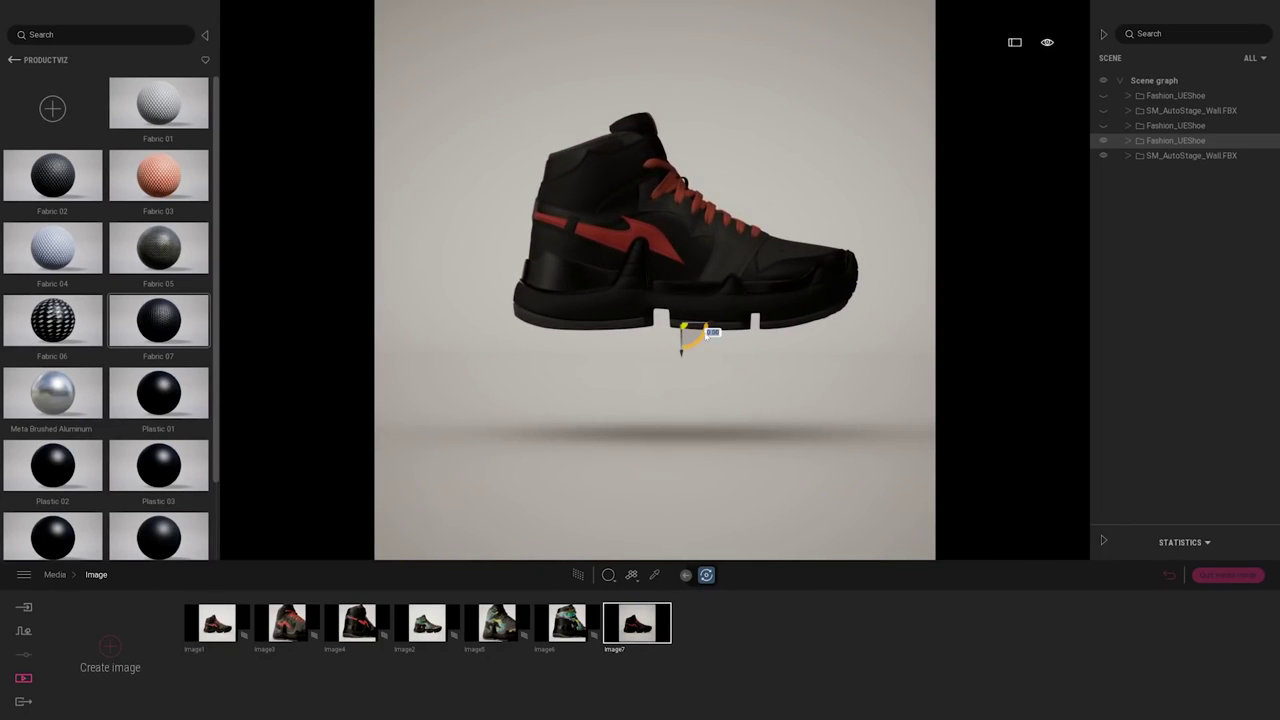
{"action": "left_click", "coordinate": [686, 576]}
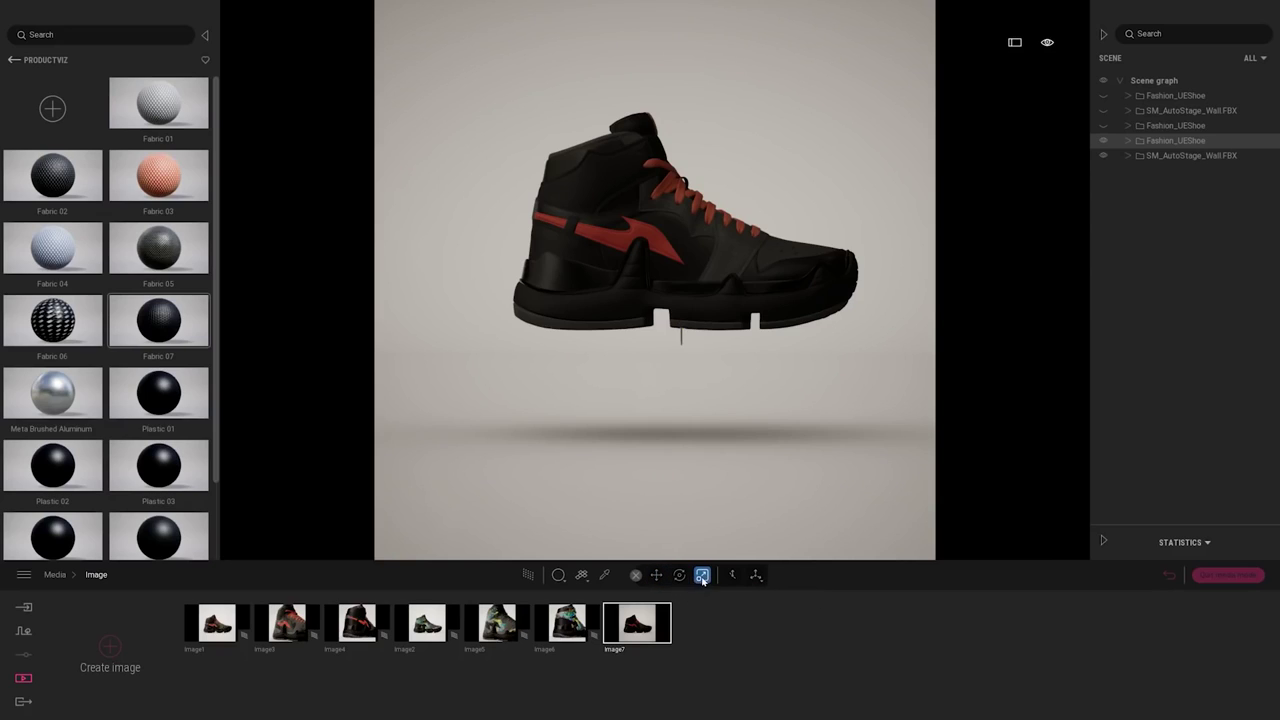
{"action": "left_click_drag", "start_coordinate": [693, 335], "coordinate": [708, 348]}
{"action": "right_click_drag", "start_coordinate": [708, 348], "coordinate": [656, 335]}
{"action": "left_click_drag", "start_coordinate": [655, 332], "coordinate": [646, 347]}
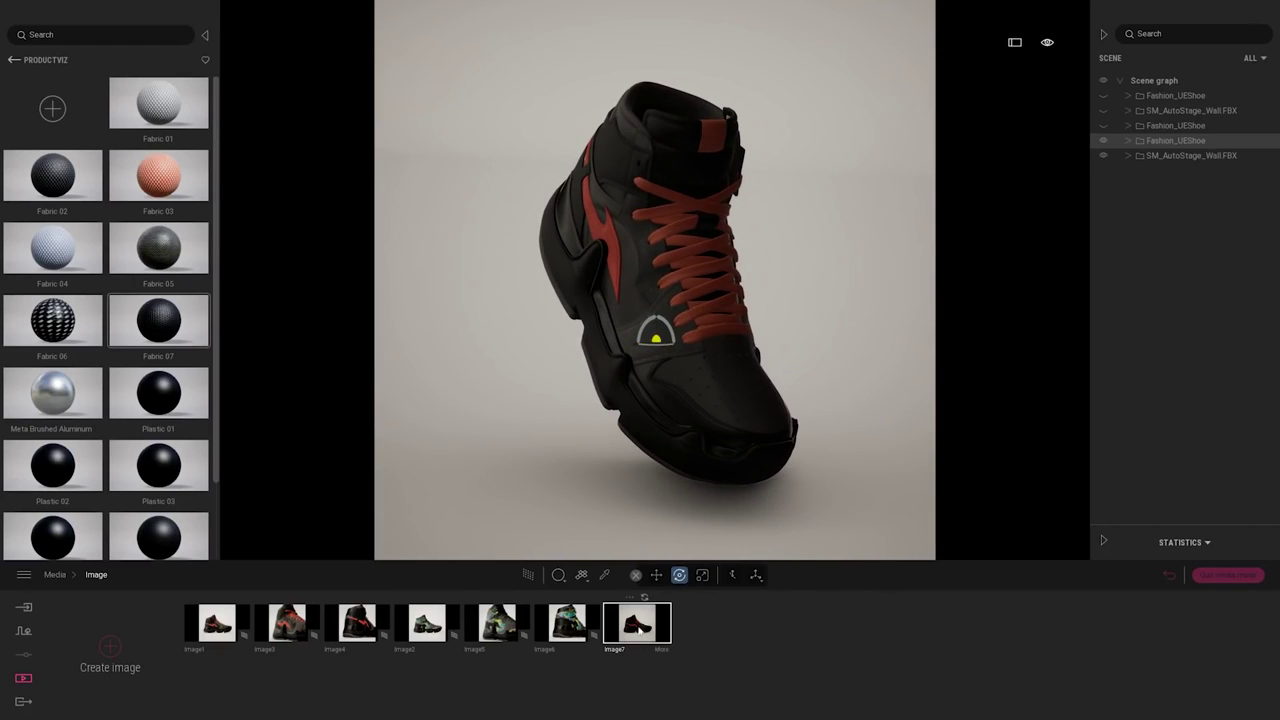
{"action": "left_click", "coordinate": [637, 625]}
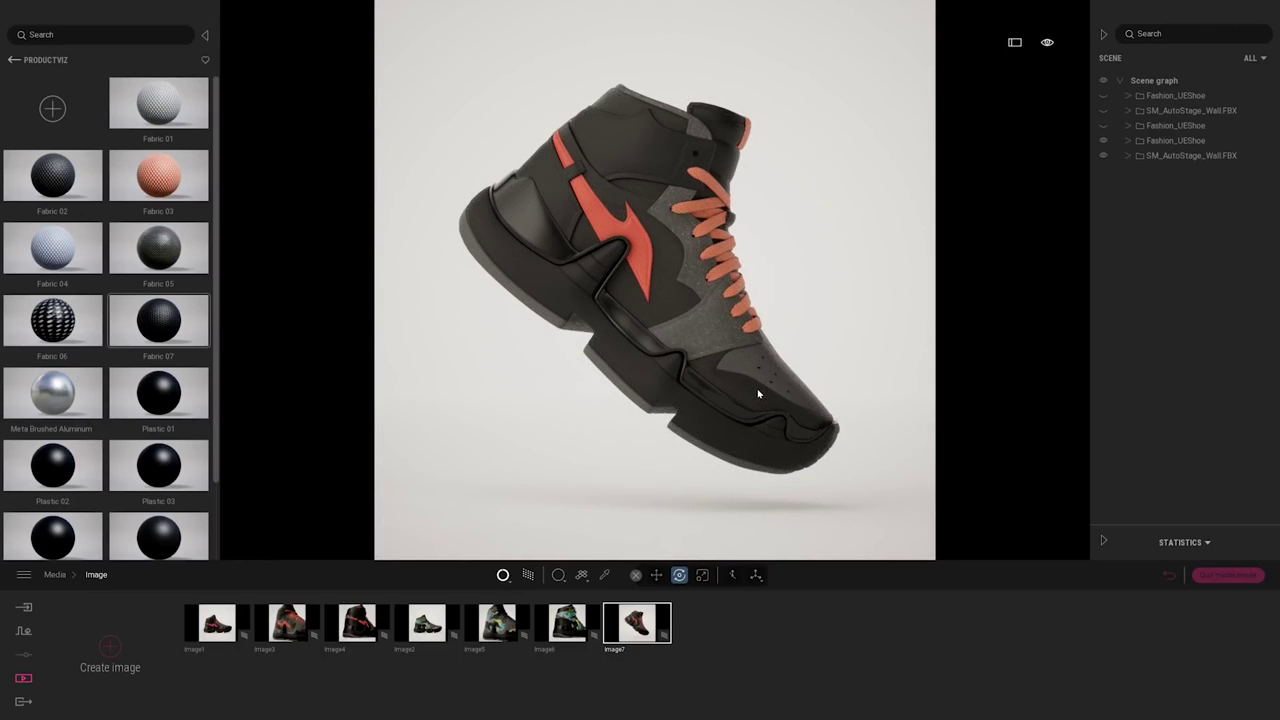
Pick the copied stage wall's material and set its color to mid grey A0A0A0.
{"action": "left_click", "coordinate": [604, 574]}
{"action": "left_click", "coordinate": [625, 484]}
{"action": "key", "text": "e"}
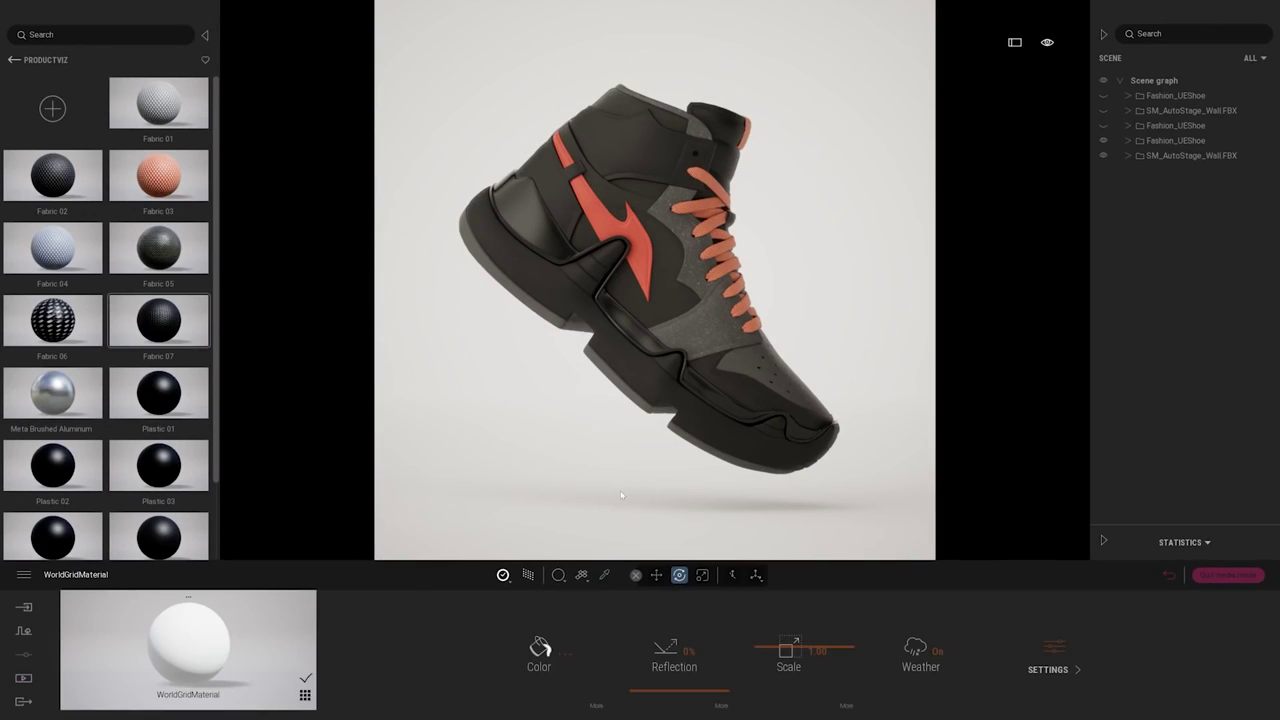
{"action": "left_click", "coordinate": [566, 661]}
{"action": "left_click_drag", "start_coordinate": [542, 254], "coordinate": [772, 189]}
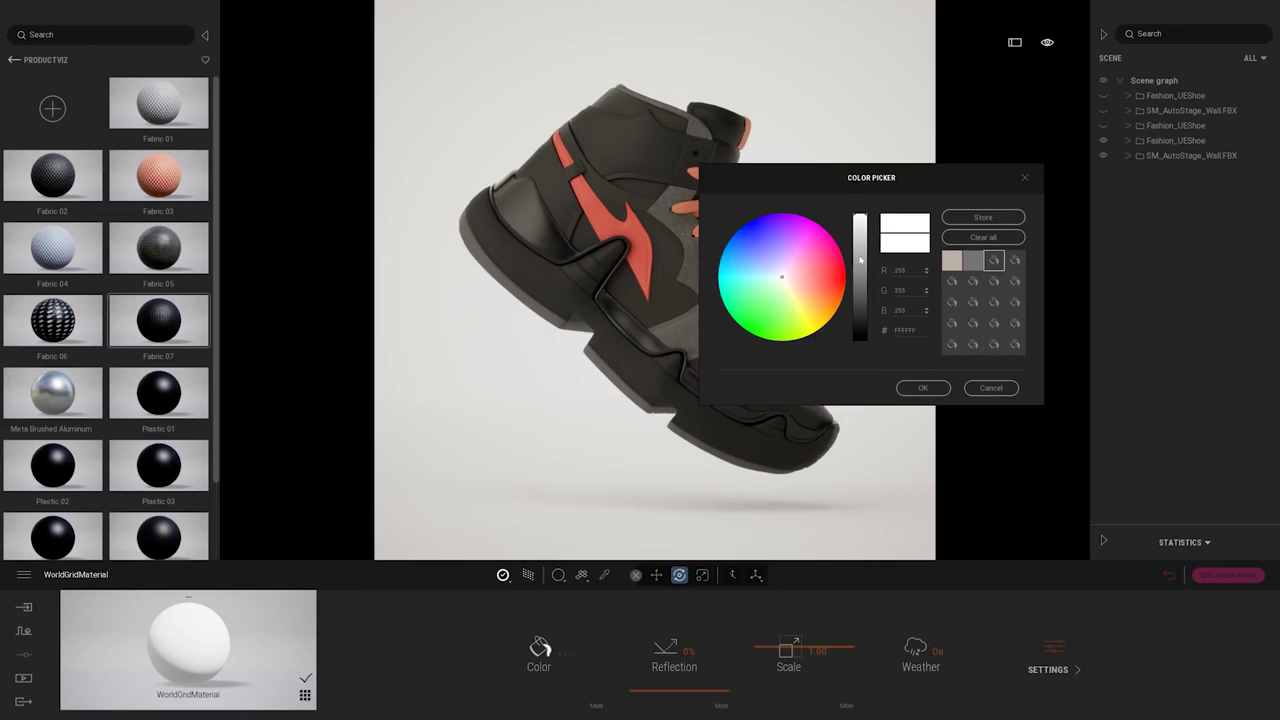
{"action": "left_click", "coordinate": [860, 261]}
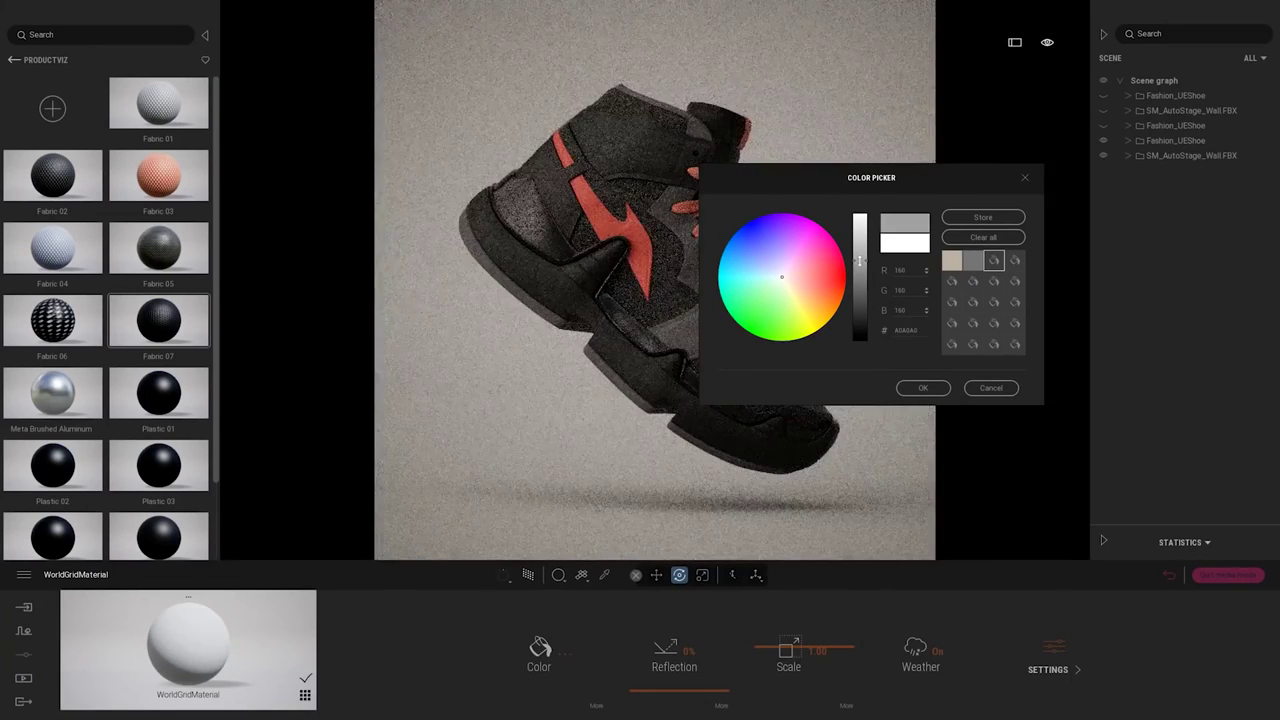
{"action": "left_click", "coordinate": [923, 387]}
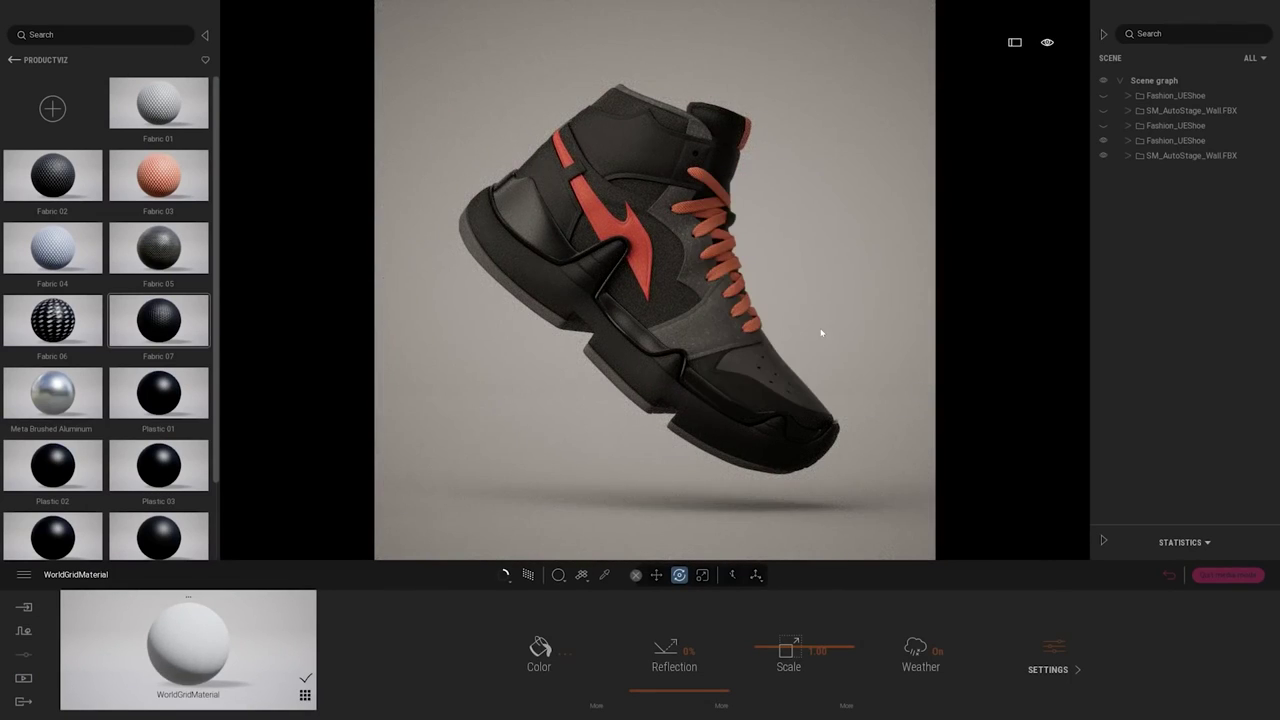
In Image7's lighting settings, replace the skydome environment with the Metal_Vol2_01_Env EXR file.
{"action": "left_click", "coordinate": [1169, 576]}
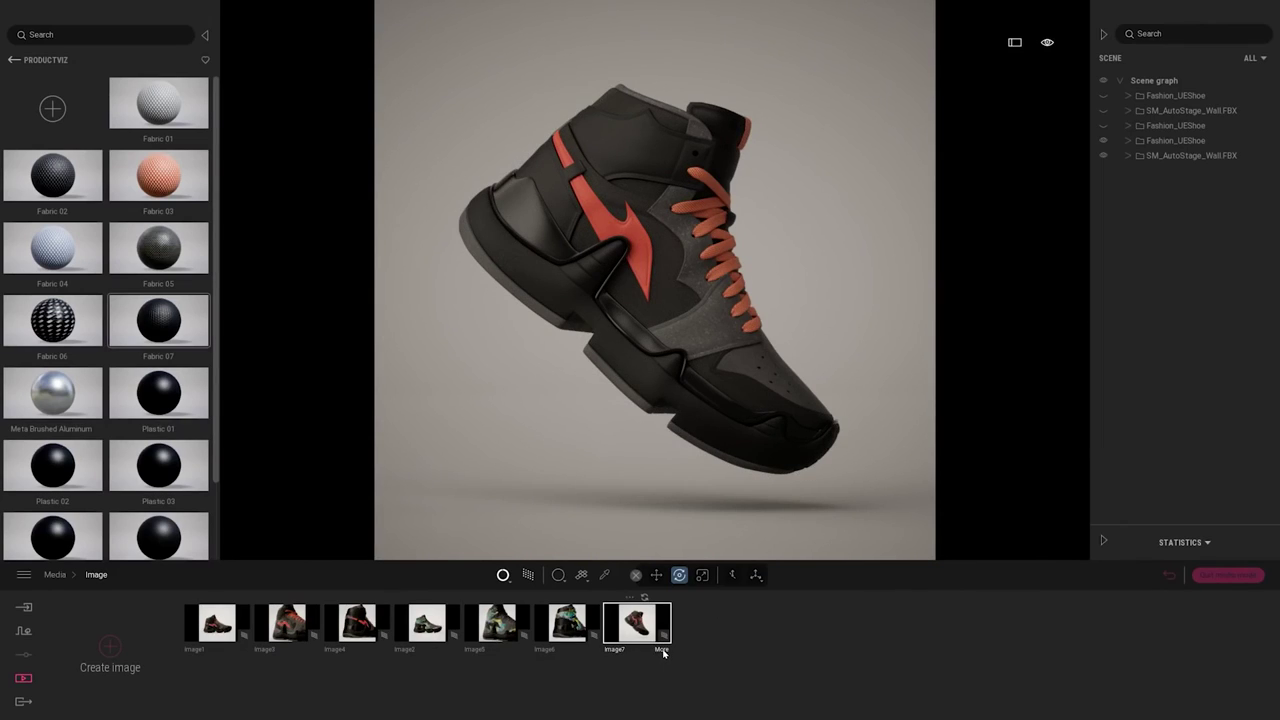
{"action": "left_click", "coordinate": [662, 650]}
{"action": "left_click", "coordinate": [506, 650]}
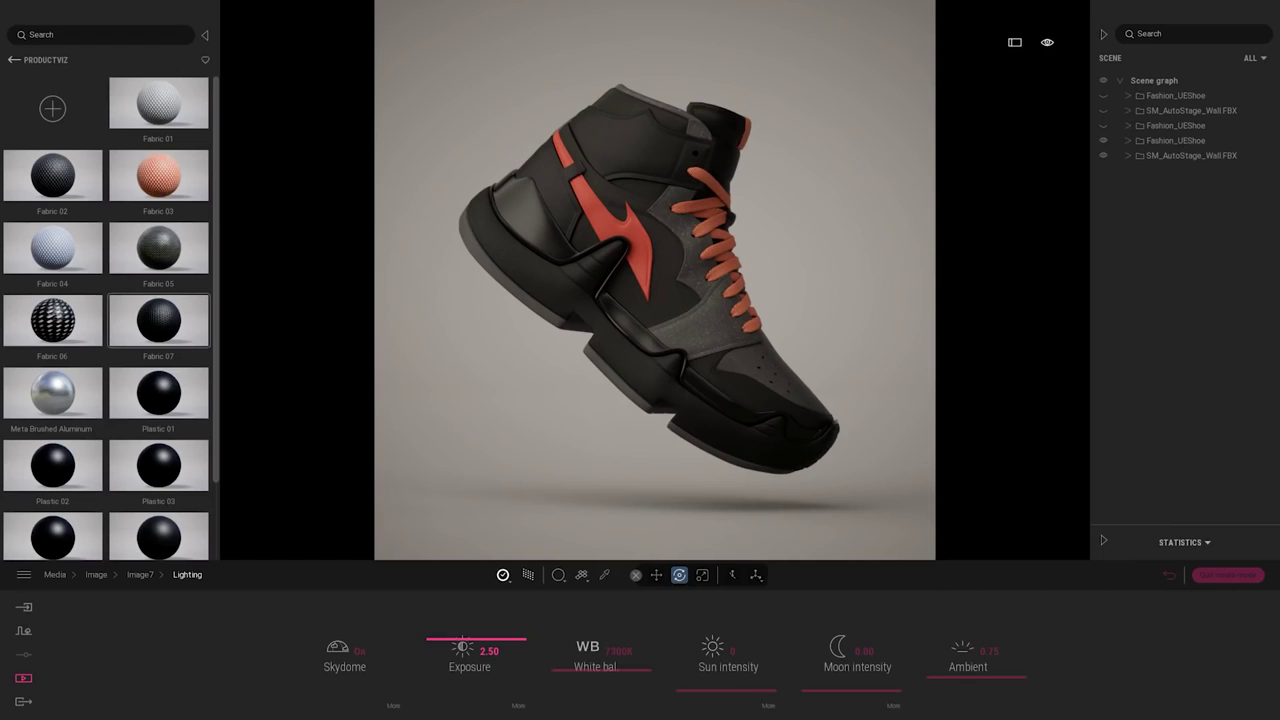
{"action": "left_click", "coordinate": [393, 708]}
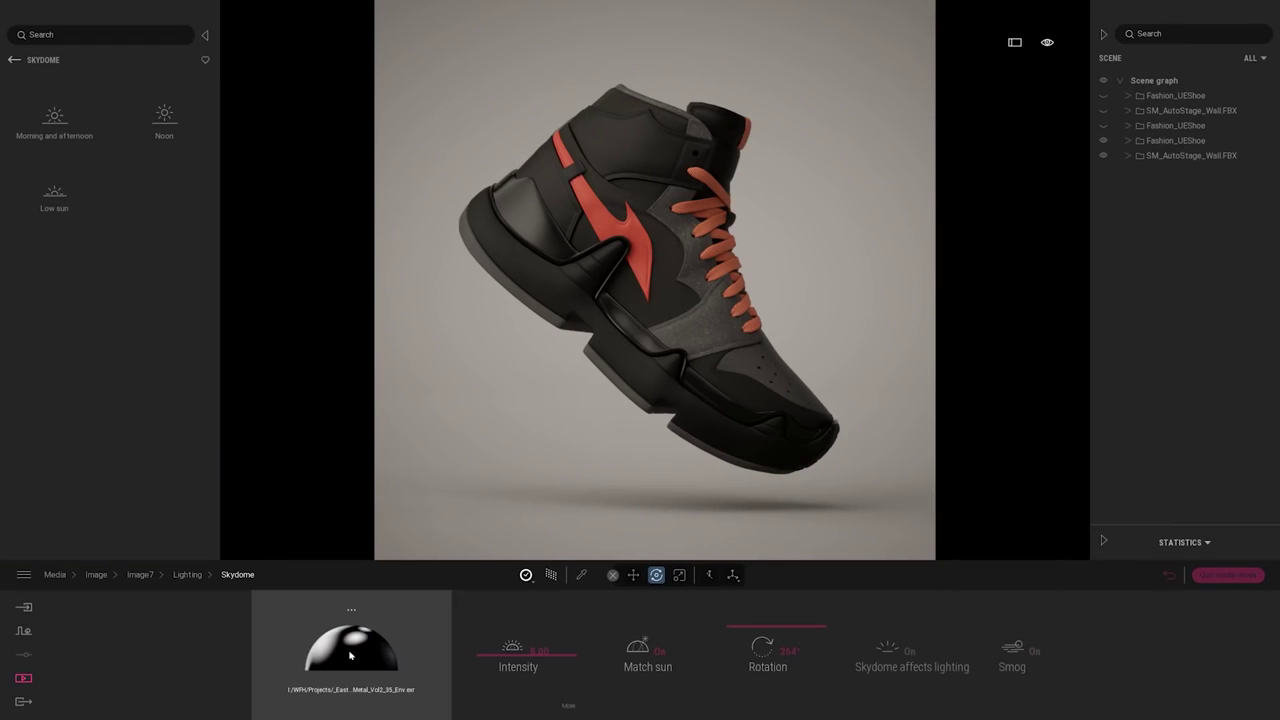
{"action": "left_click", "coordinate": [350, 655]}
{"action": "left_click", "coordinate": [267, 548]}
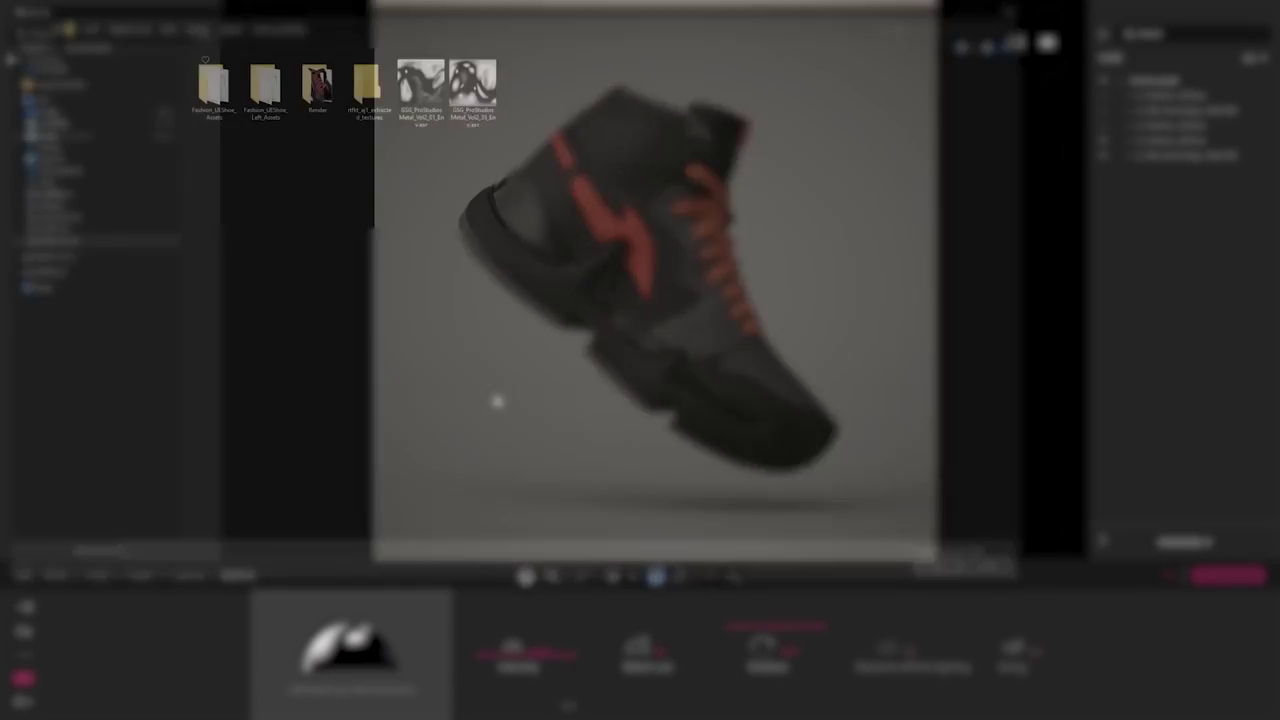
{"action": "double_click", "coordinate": [424, 90]}
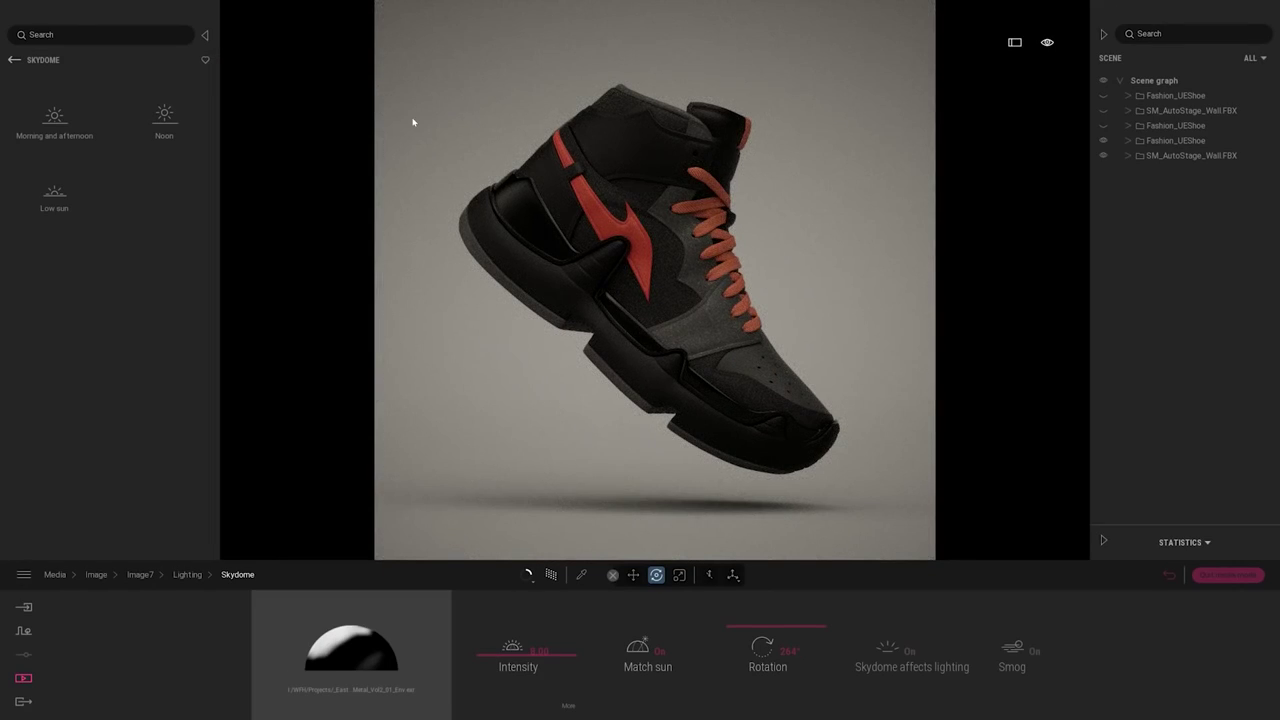
Add an area light from the Lights library to the stage beside the floating shoe and raise it above the shoe.
{"action": "left_click", "coordinate": [14, 60]}
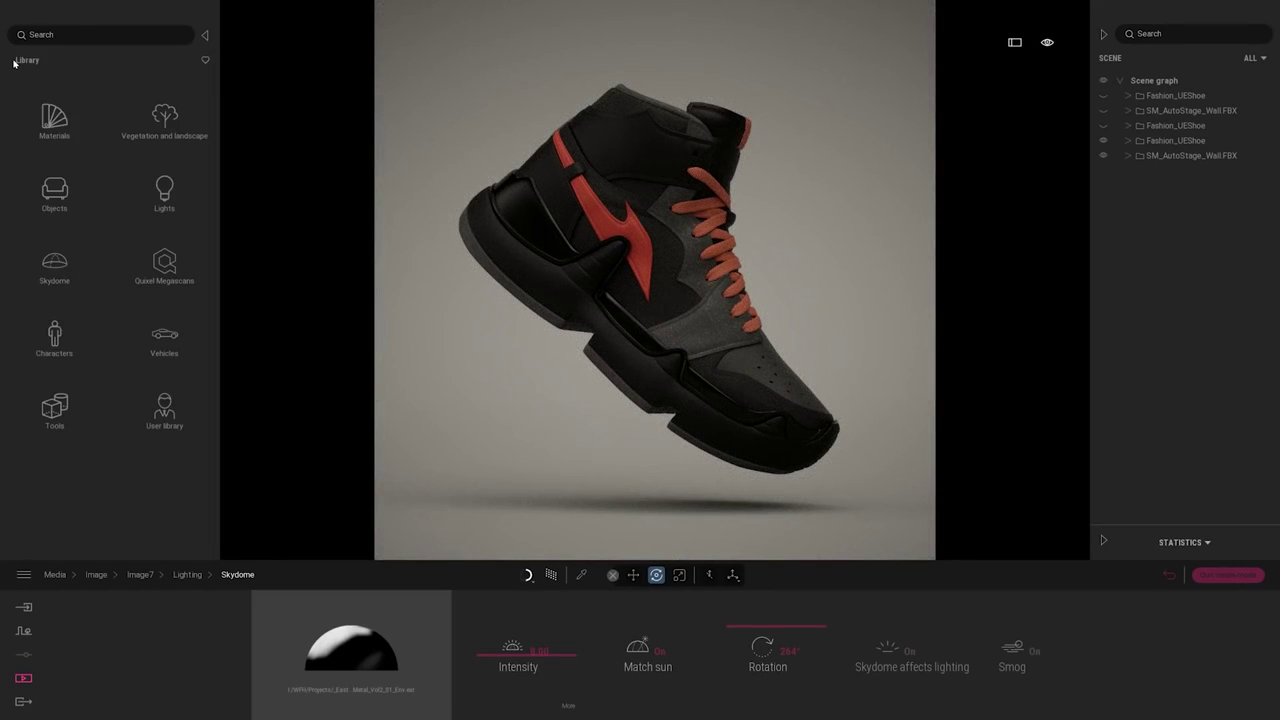
{"action": "left_click", "coordinate": [168, 193]}
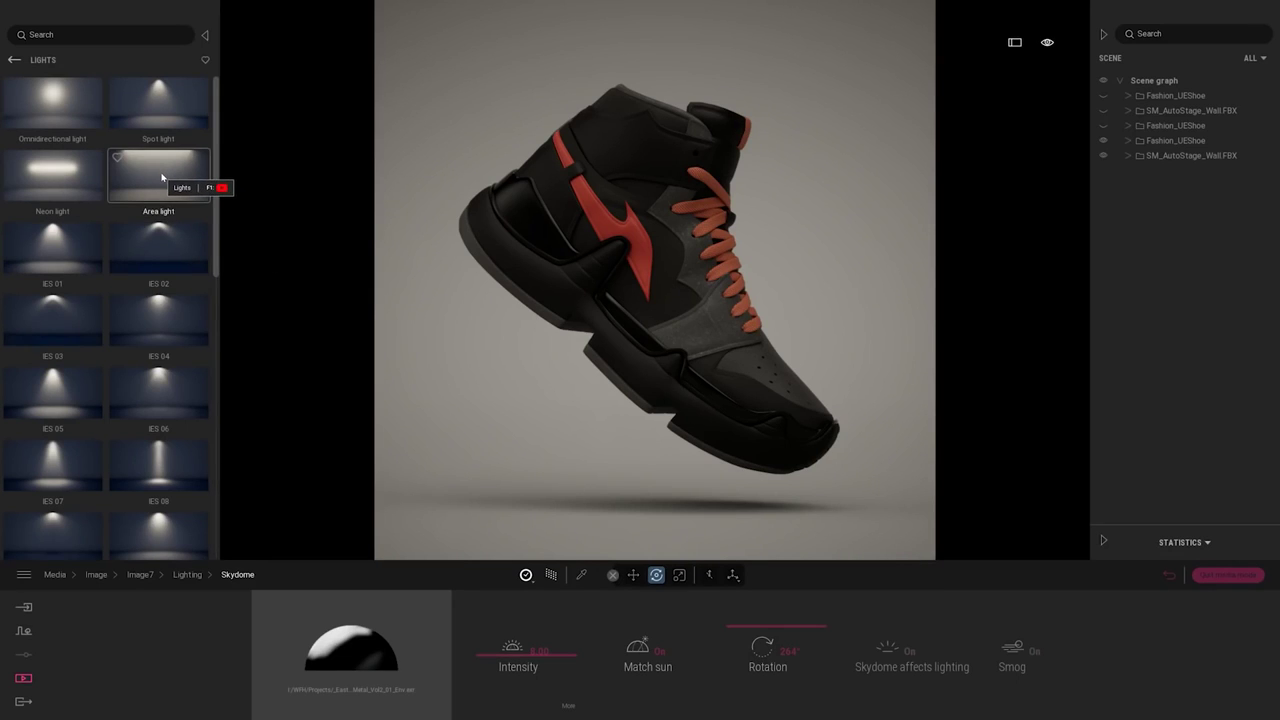
{"action": "left_click_drag", "start_coordinate": [161, 180], "coordinate": [657, 506]}
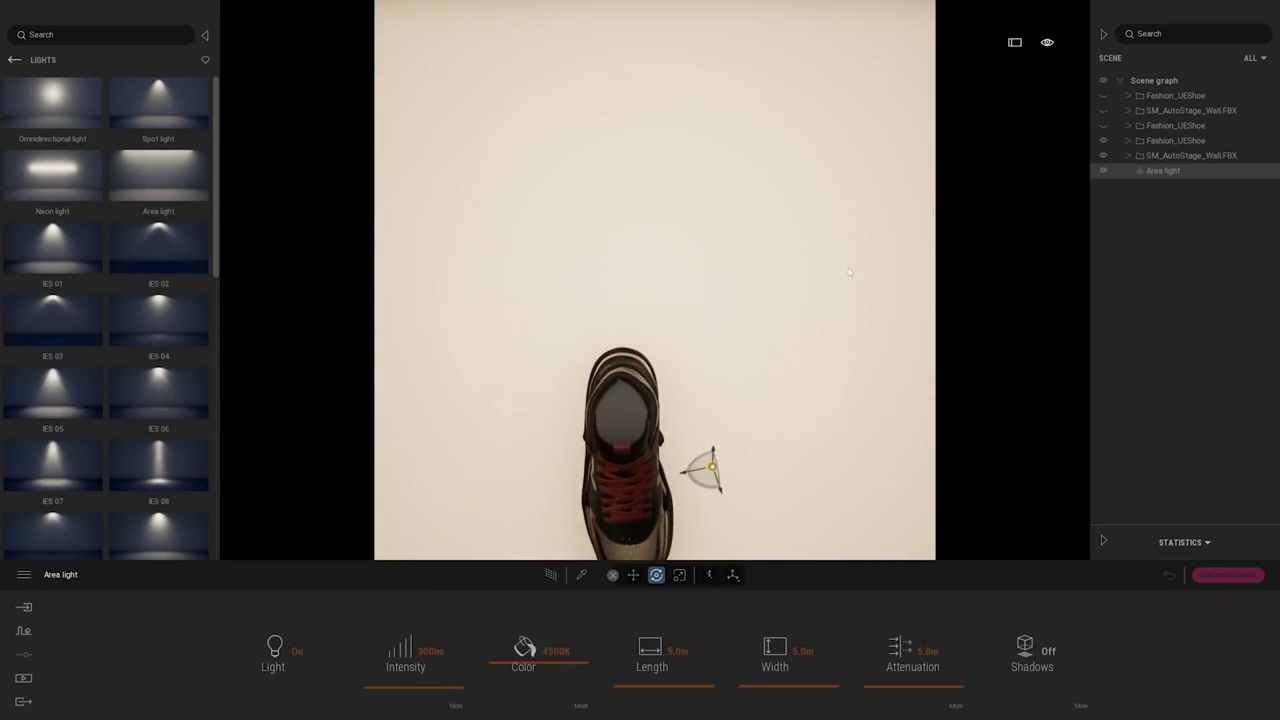
{"action": "left_click_drag", "start_coordinate": [722, 374], "coordinate": [640, 374]}
{"action": "right_click_drag", "start_coordinate": [640, 374], "coordinate": [690, 260]}
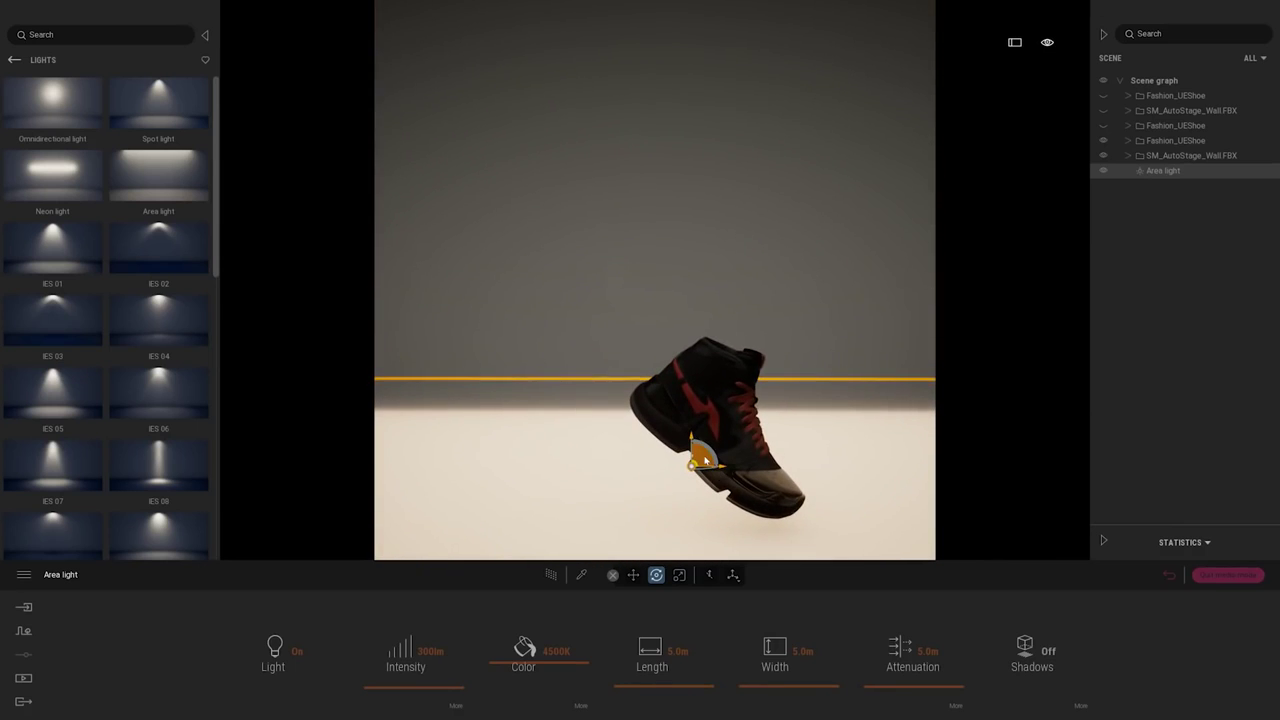
{"action": "left_click_drag", "start_coordinate": [704, 449], "coordinate": [724, 127]}
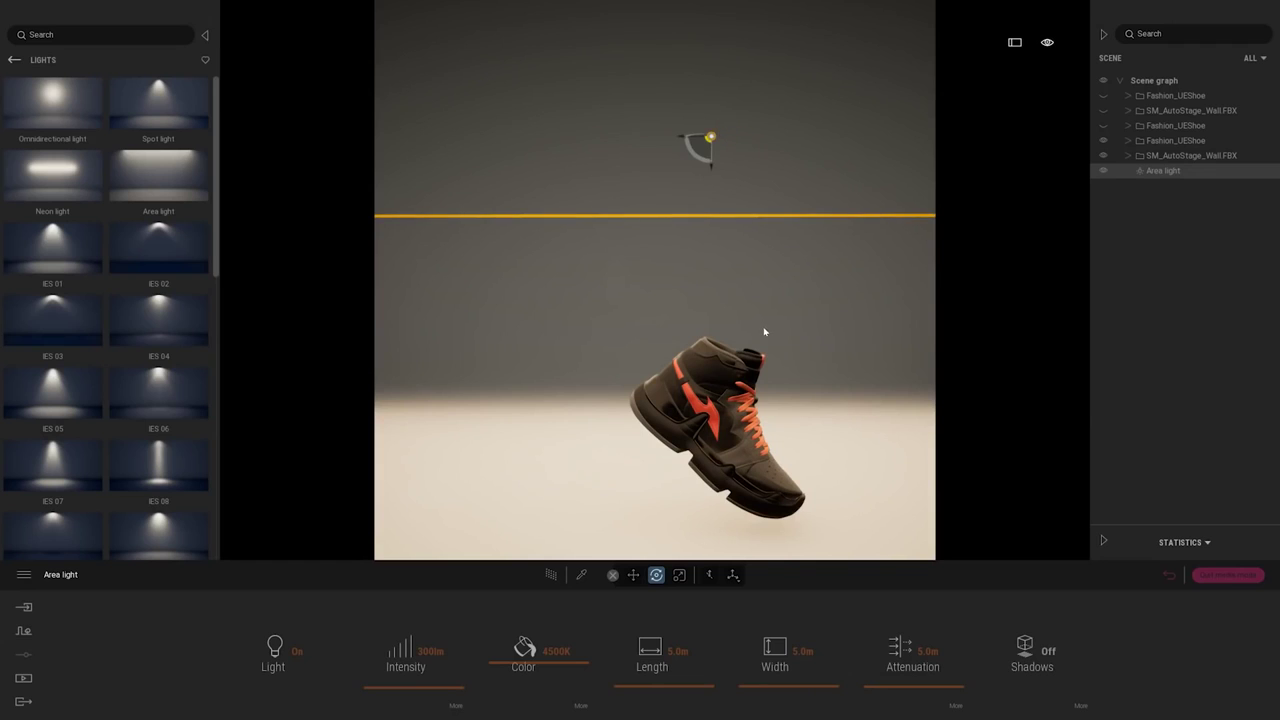
{"action": "right_click_drag", "start_coordinate": [766, 331], "coordinate": [788, 351]}
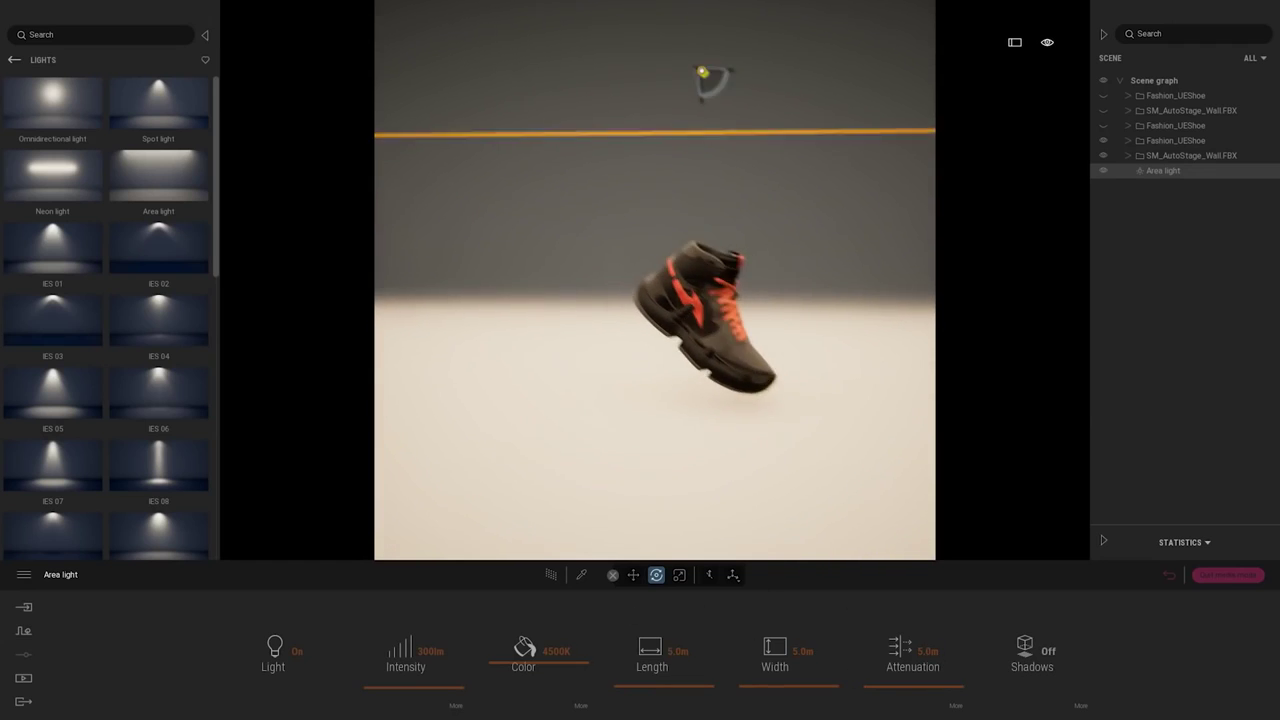
Set the area light's length to 0.2 m and its width to 0.4 m.
{"action": "left_click_drag", "start_coordinate": [688, 652], "coordinate": [601, 652]}
{"action": "type", "text": "0.2"}
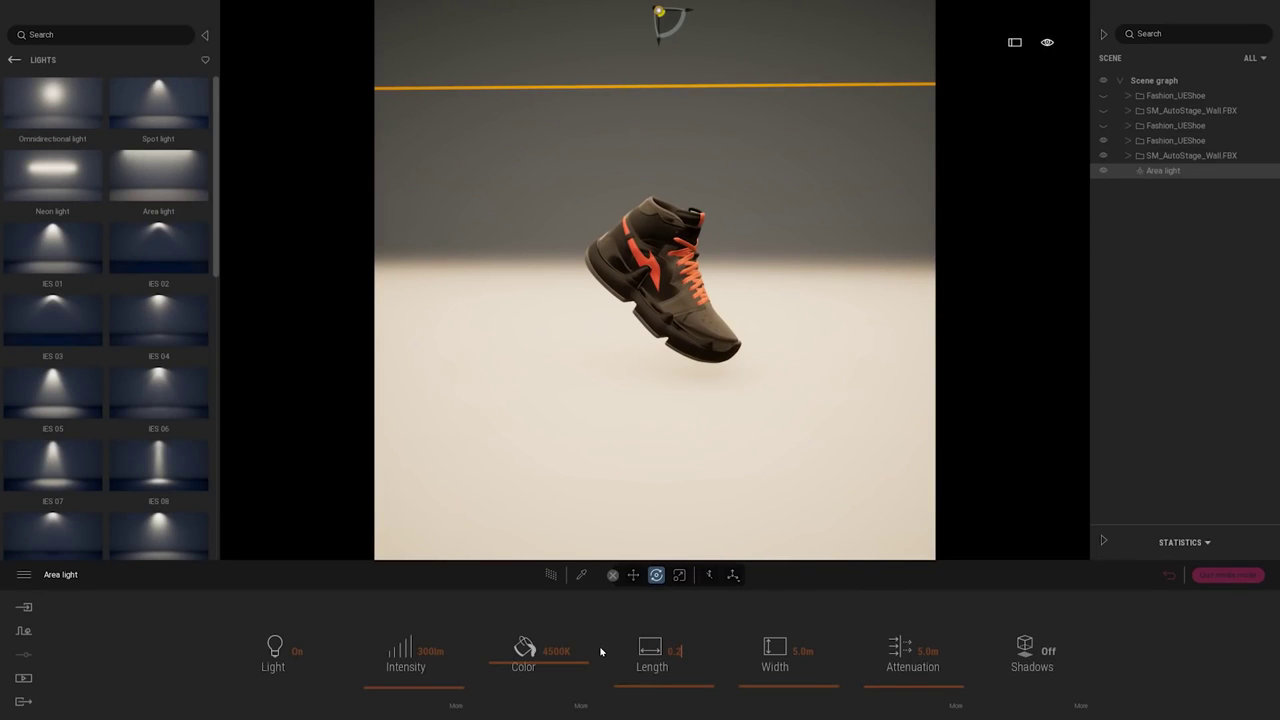
{"action": "key", "text": "Return"}
{"action": "key", "text": "Tab"}
{"action": "type", "text": "0.4"}
{"action": "key", "text": "Return"}
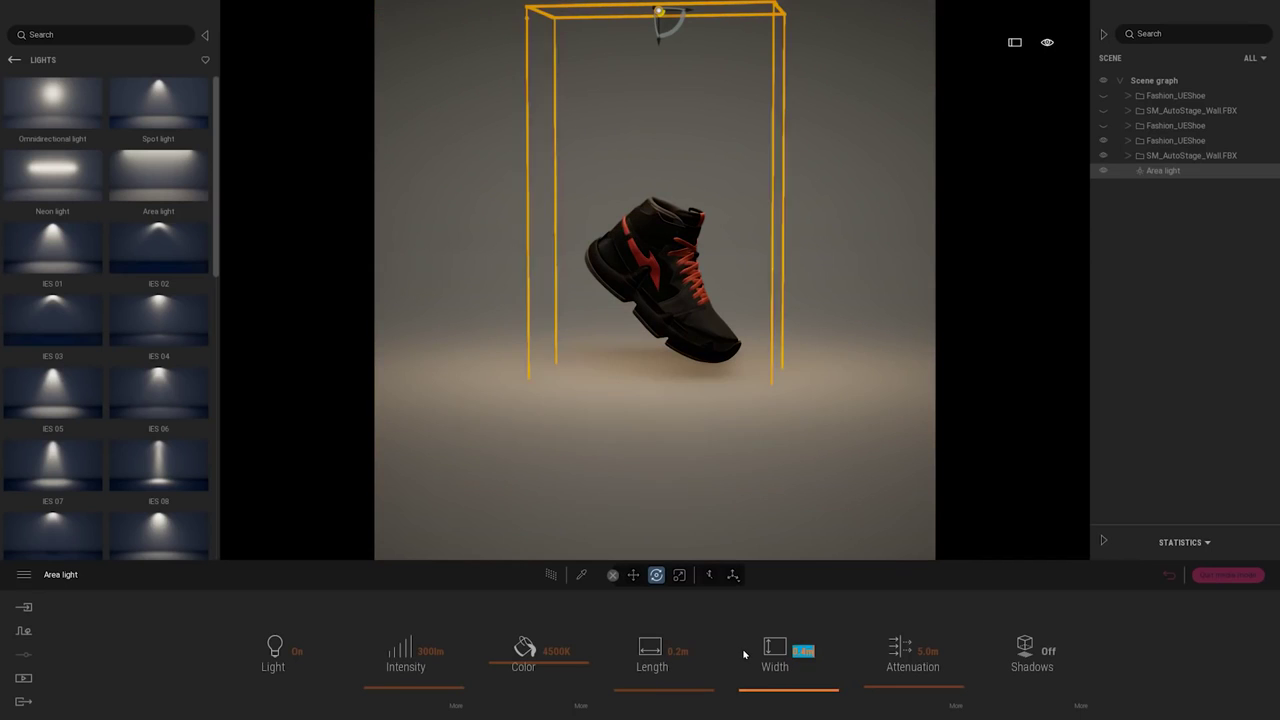
Turn on shadows for the area light and set its color temperature to 6500K.
{"action": "middle_click_drag", "start_coordinate": [757, 344], "coordinate": [730, 550]}
{"action": "middle_click_drag", "start_coordinate": [840, 260], "coordinate": [780, 340], "text": "shift"}
{"action": "middle_click_drag", "start_coordinate": [757, 248], "coordinate": [878, 120], "text": "shift"}
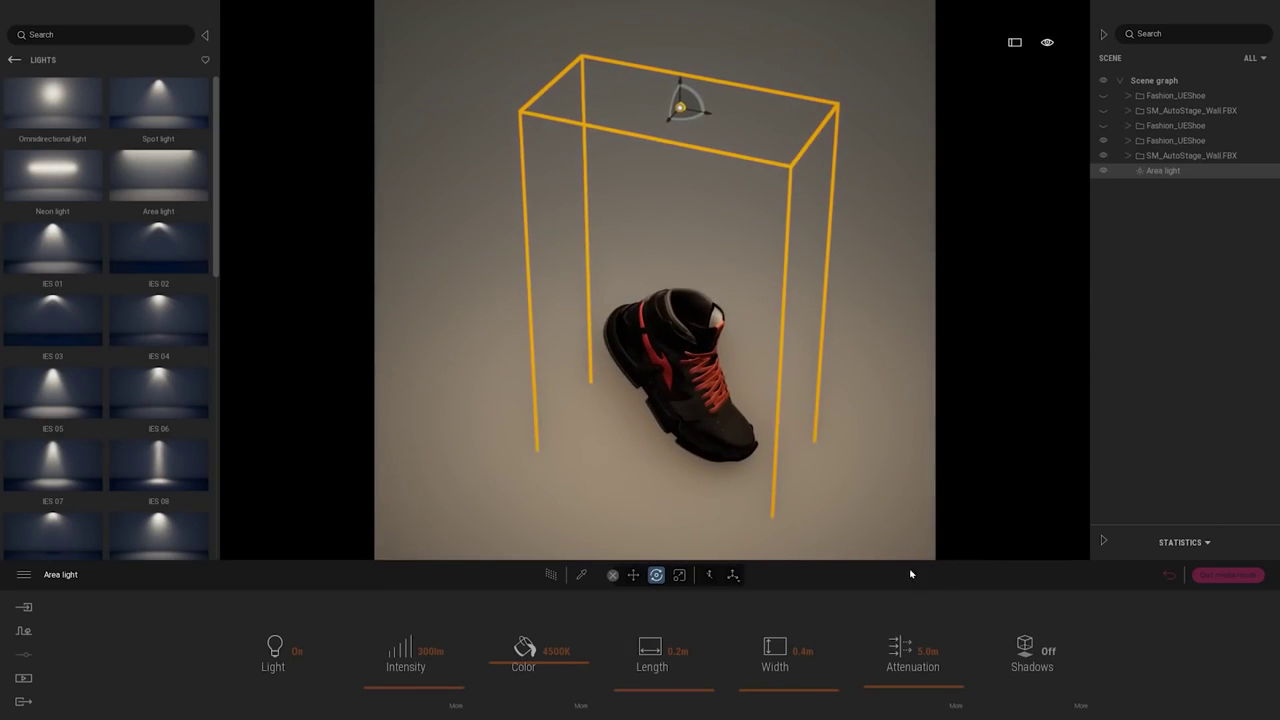
{"action": "left_click", "coordinate": [1046, 650]}
{"action": "middle_click_drag", "start_coordinate": [690, 380], "coordinate": [812, 165], "text": "shift"}
{"action": "scroll", "coordinate": [800, 300], "scroll_direction": "down", "scroll_amount": 2}
{"action": "scroll", "coordinate": [726, 354], "scroll_direction": "down", "scroll_amount": 2}
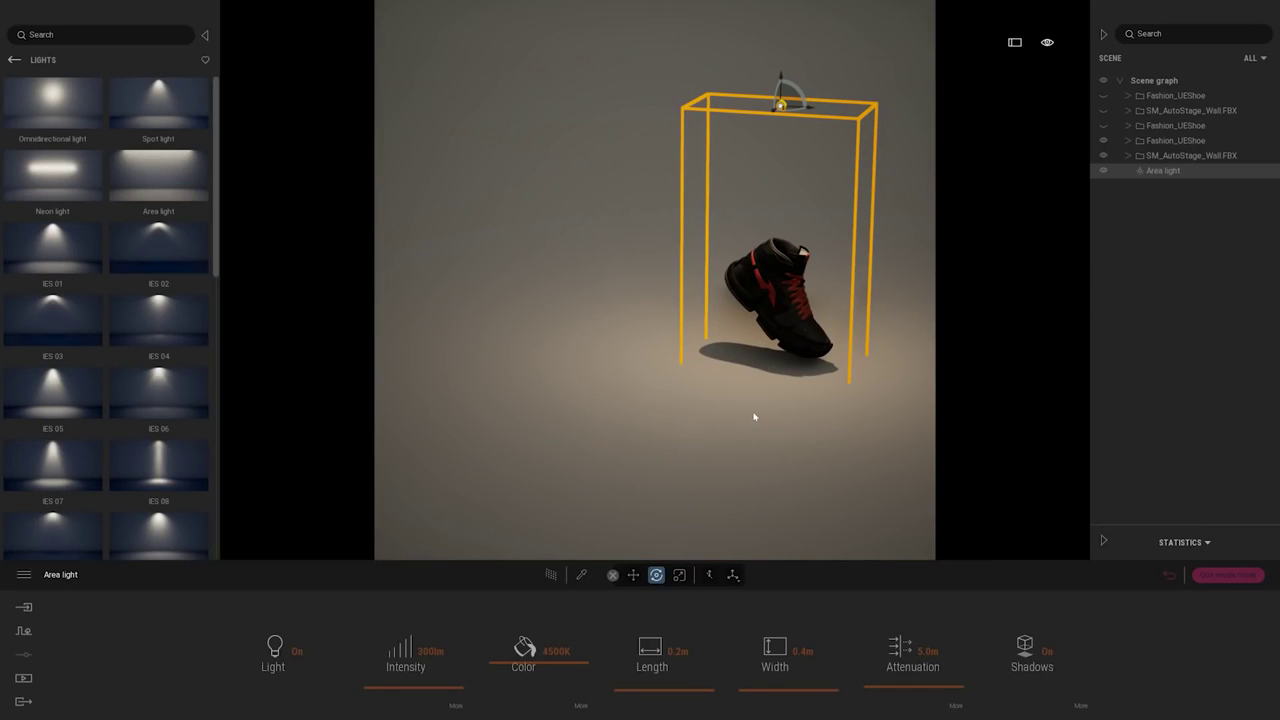
{"action": "left_click_drag", "start_coordinate": [522, 668], "coordinate": [520, 640]}
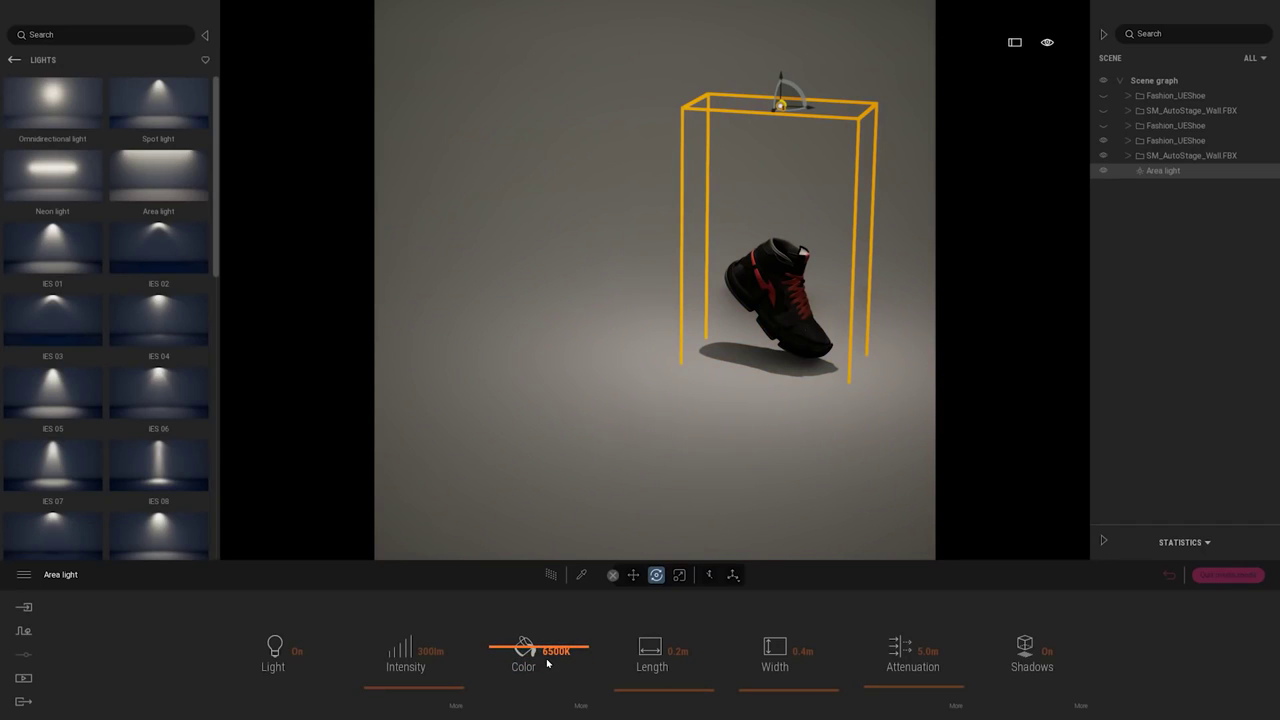
Try the area light at an intensity of 1000 lm, and finish with it set to 1300 lm.
{"action": "left_click_drag", "start_coordinate": [784, 449], "coordinate": [715, 440]}
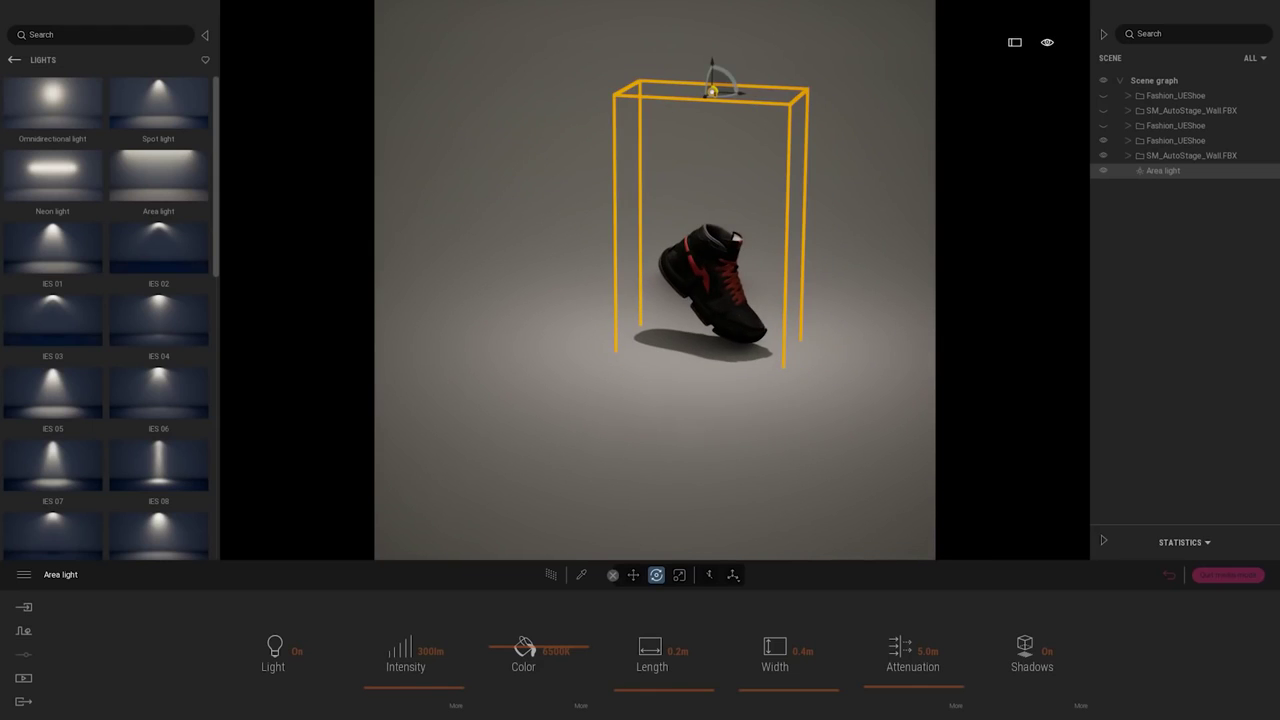
{"action": "key", "text": "w"}
{"action": "right_click_drag", "start_coordinate": [784, 449], "coordinate": [812, 444]}
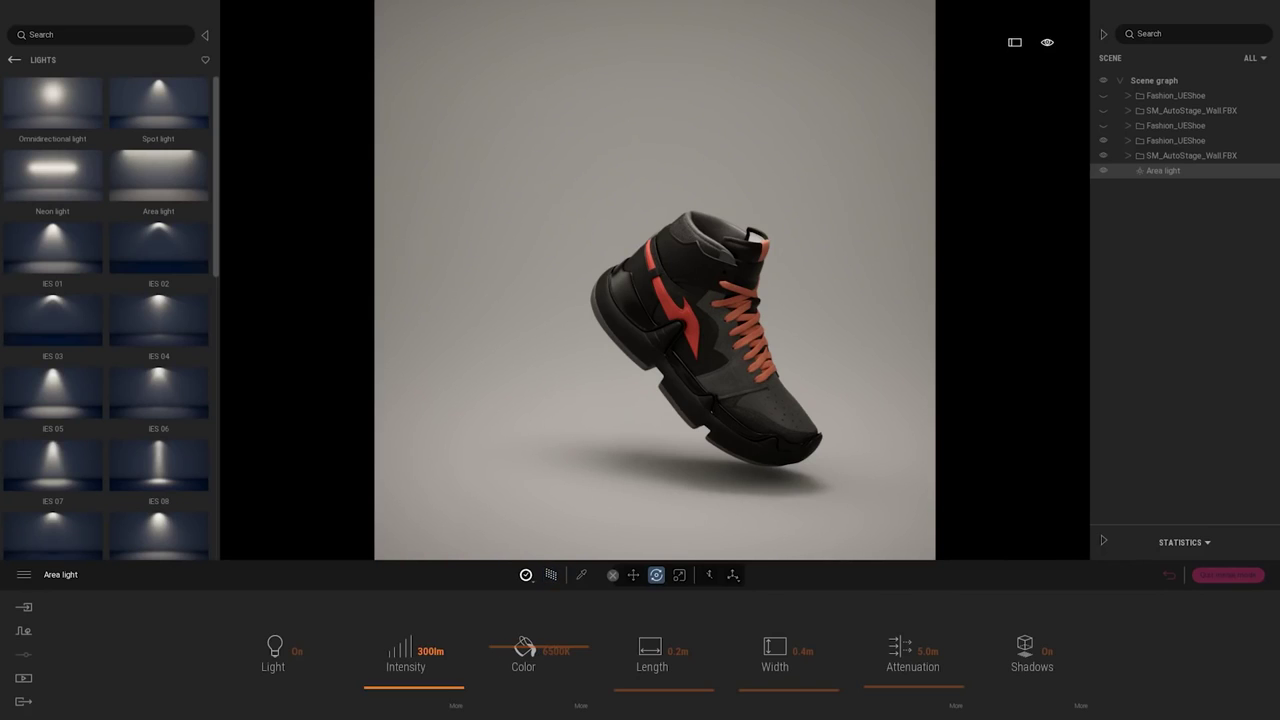
{"action": "left_click", "coordinate": [430, 651]}
{"action": "type", "text": "1000"}
{"action": "key", "text": "Return"}
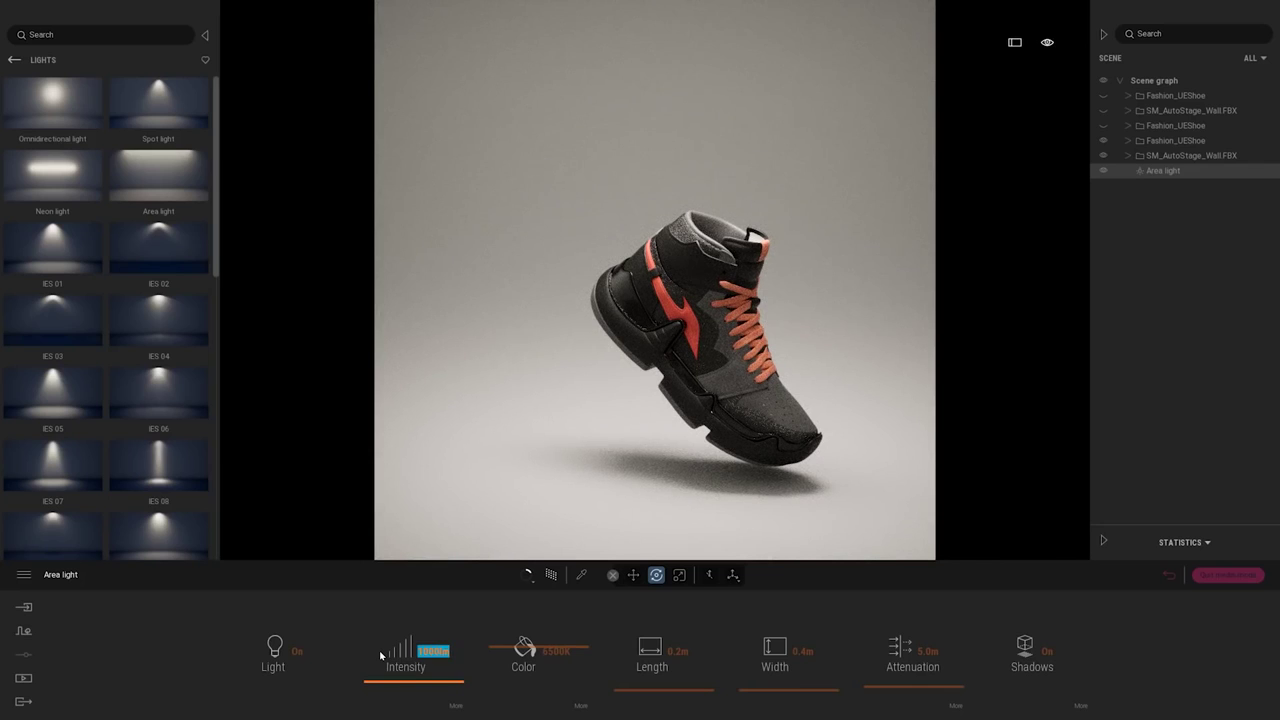
{"action": "type", "text": "1300"}
{"action": "key", "text": "Return"}
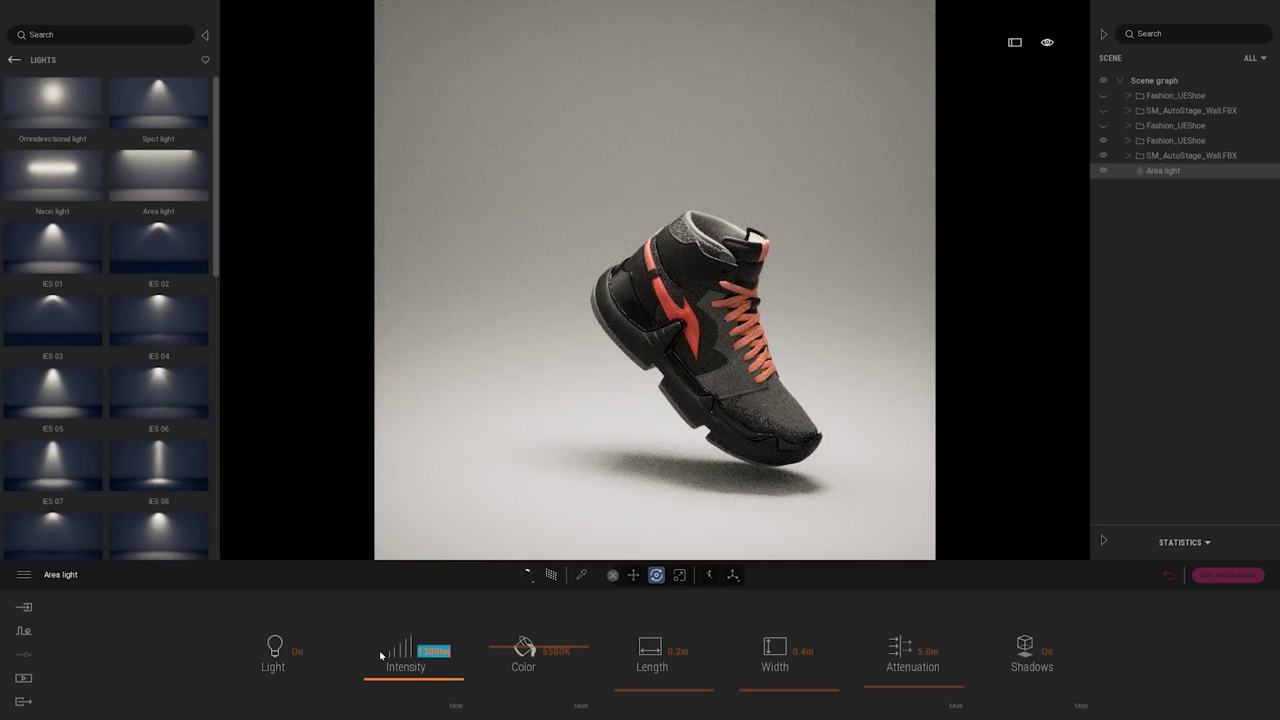
Return to the saved Image7 view in the image list and deselect the area light.
{"action": "left_click", "coordinate": [1167, 577]}
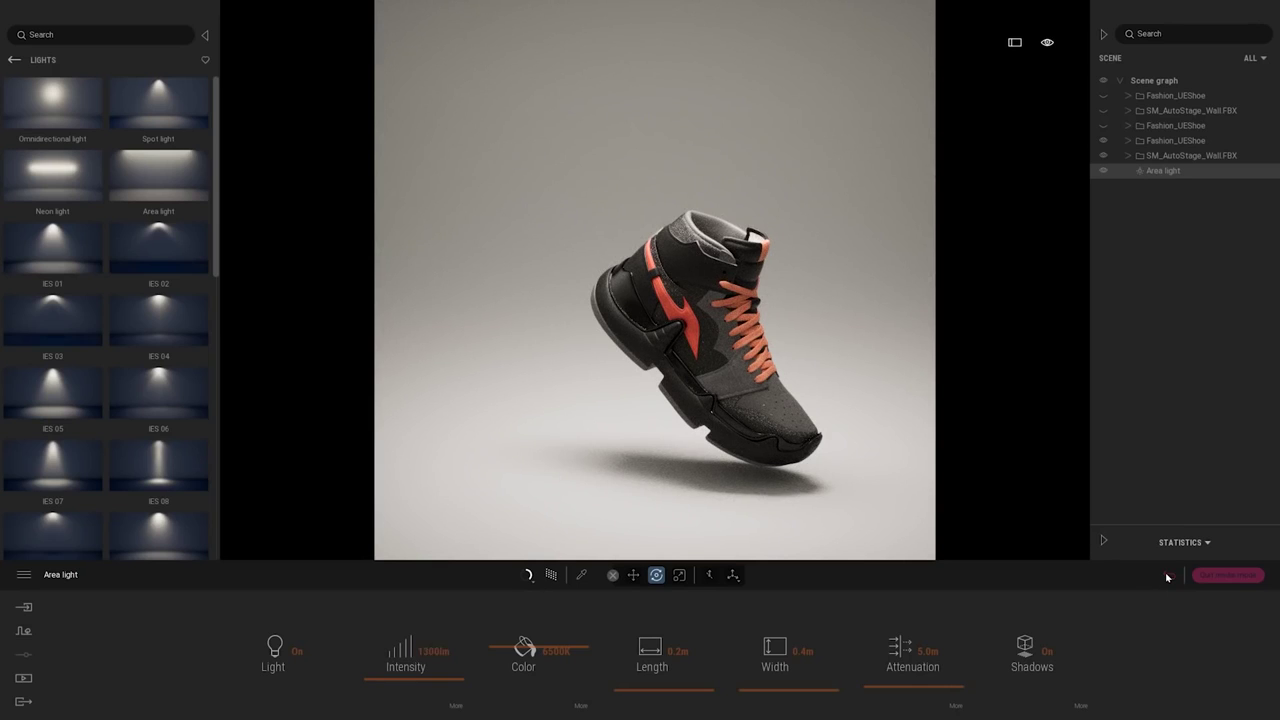
{"action": "left_click", "coordinate": [642, 598]}
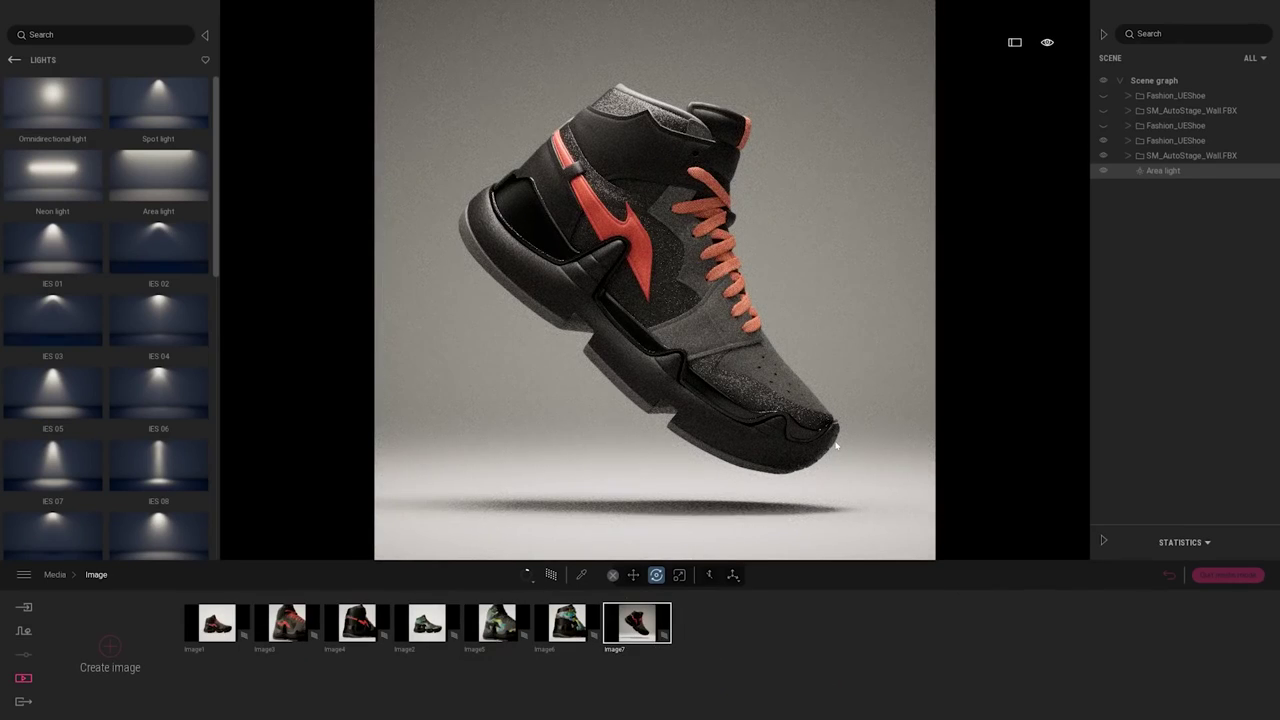
{"action": "key", "text": "Escape"}
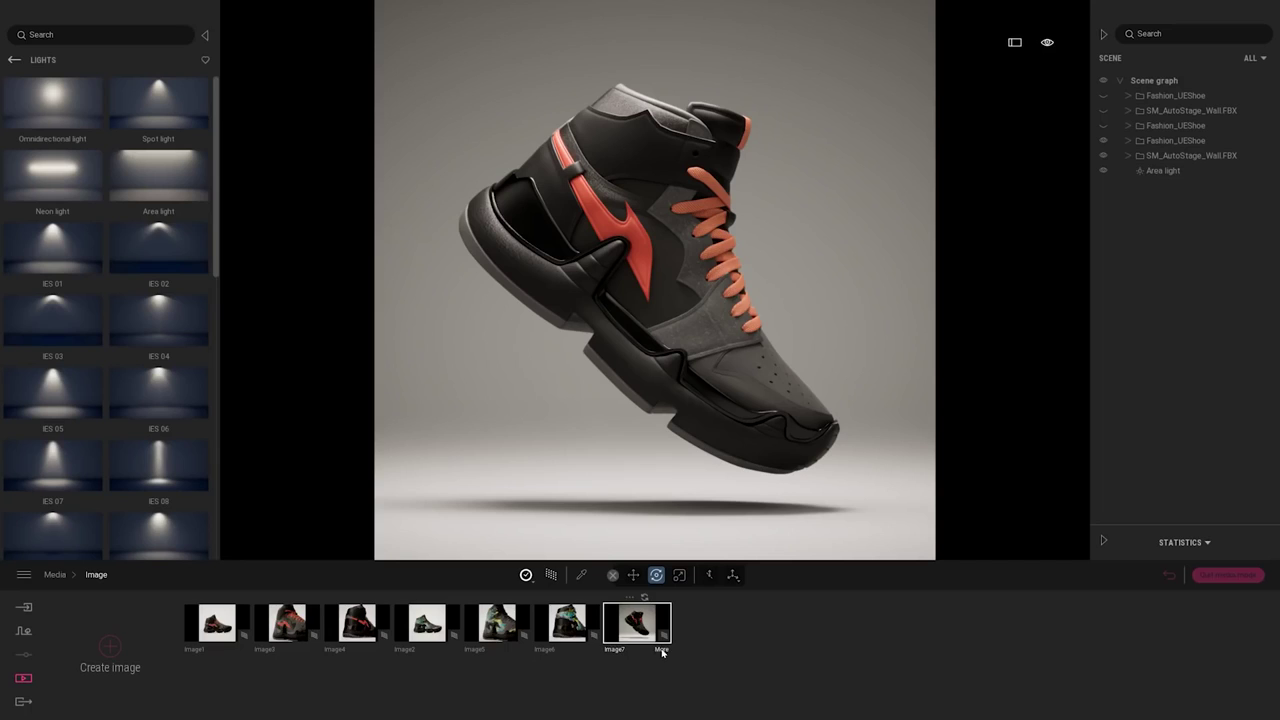
In Image7's renderer settings, switch the denoiser off and set samples per pixel to 1024 and aliasing filtering to 1.00.
{"action": "double_click", "coordinate": [656, 650]}
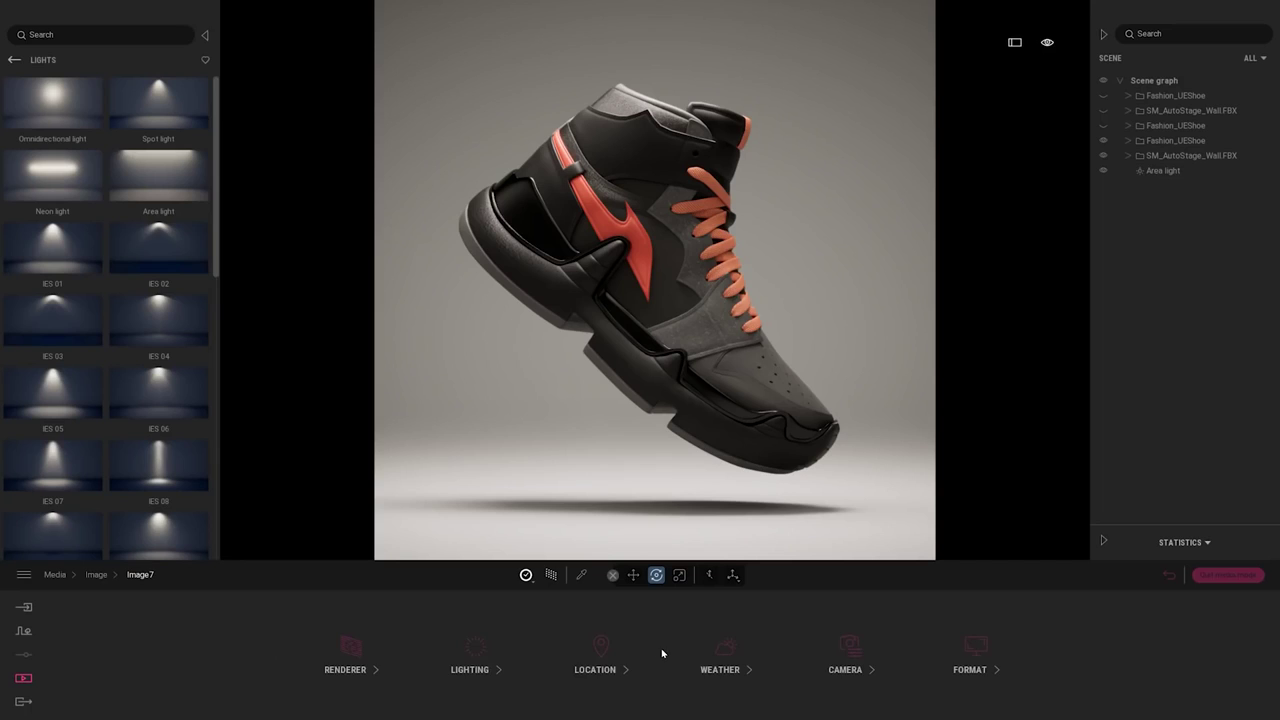
{"action": "left_click", "coordinate": [525, 576]}
{"action": "left_click", "coordinate": [346, 662]}
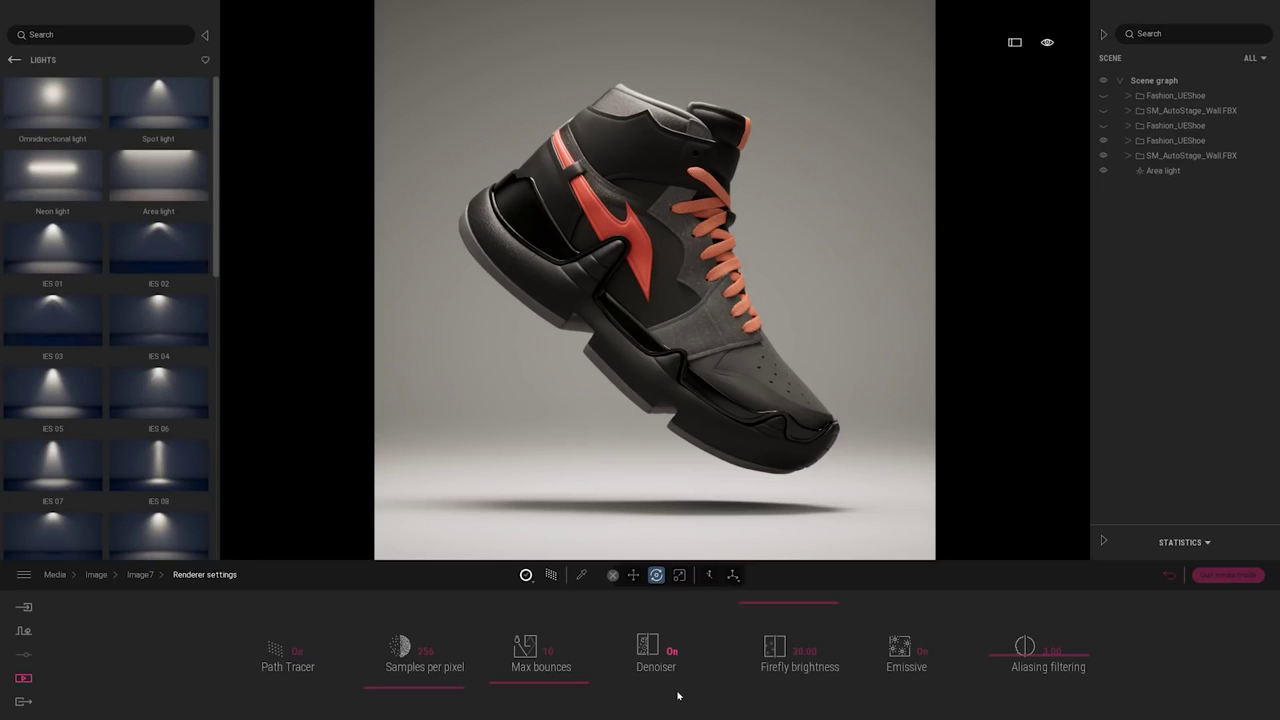
{"action": "left_click", "coordinate": [672, 659]}
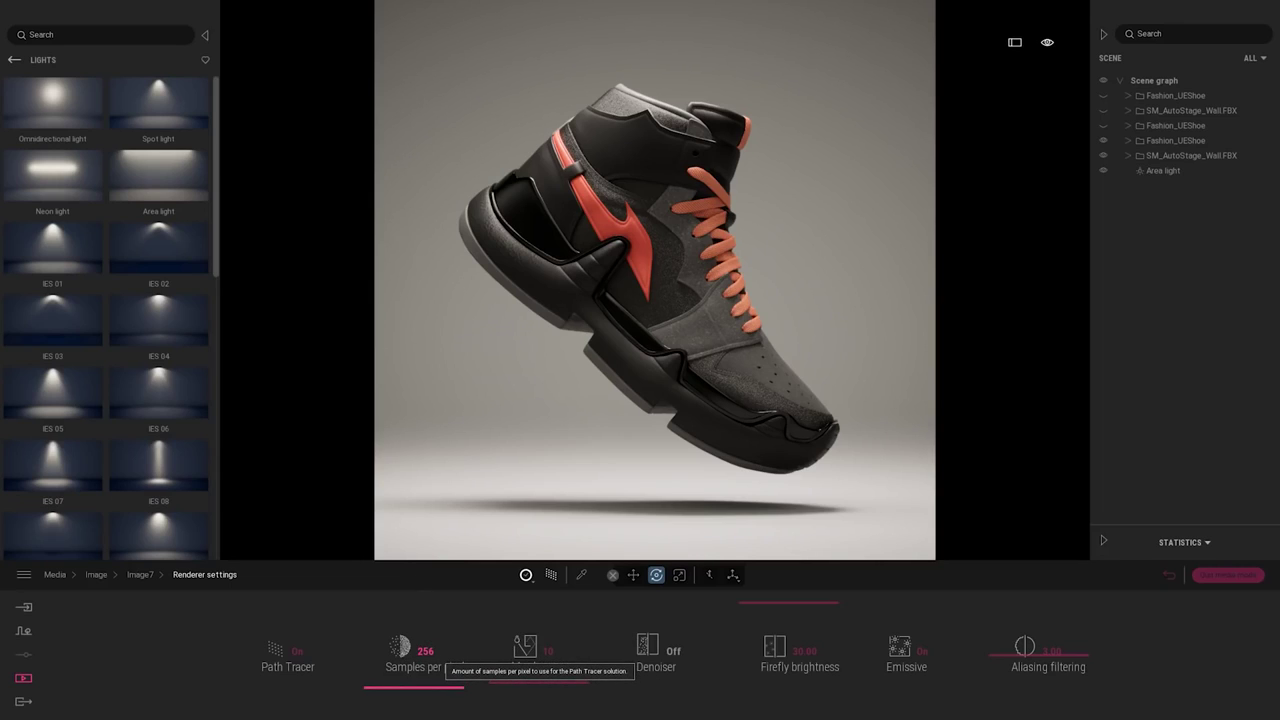
{"action": "left_click_drag", "start_coordinate": [437, 654], "coordinate": [369, 655]}
{"action": "type", "text": "1024"}
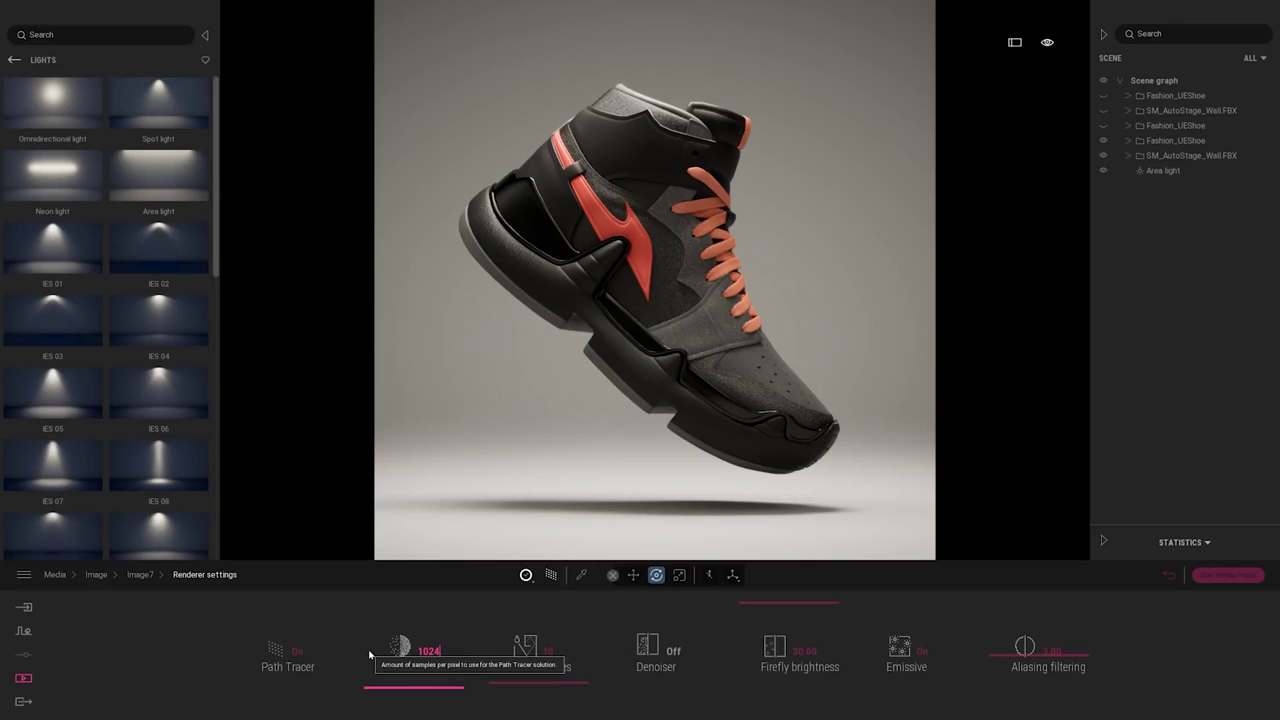
{"action": "key", "text": "Return"}
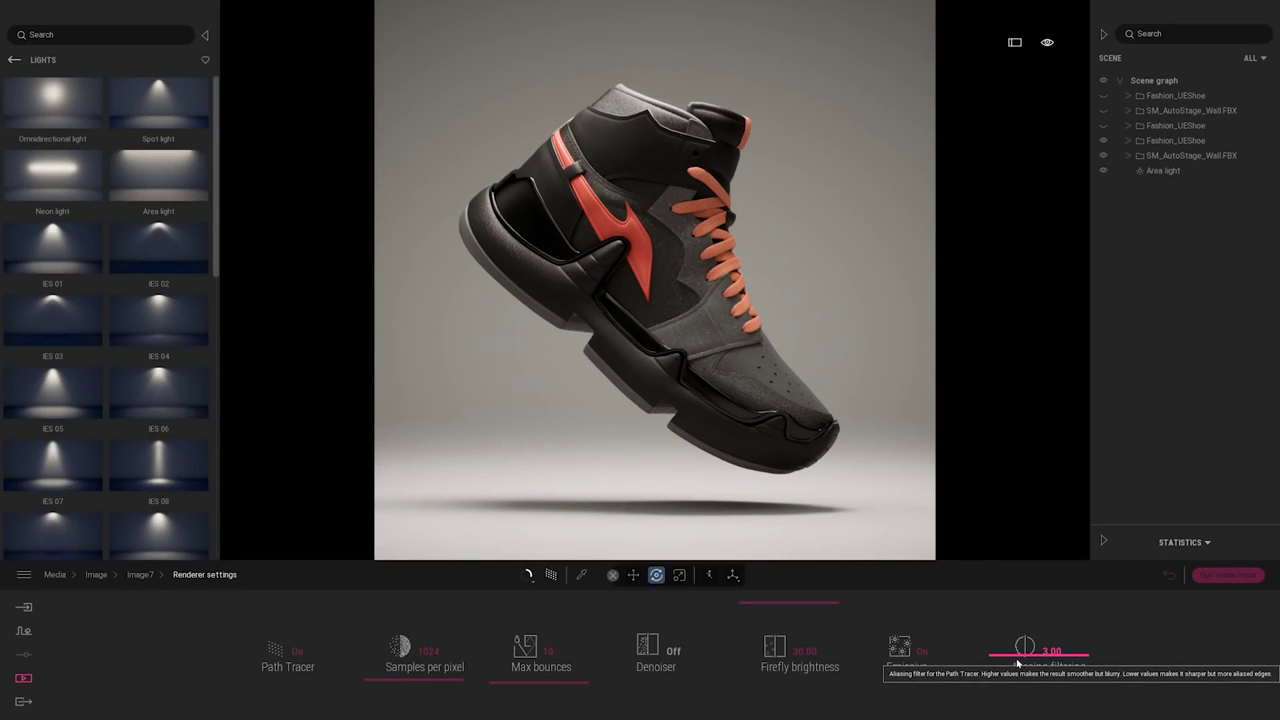
{"action": "left_click_drag", "start_coordinate": [1015, 657], "coordinate": [1018, 712]}
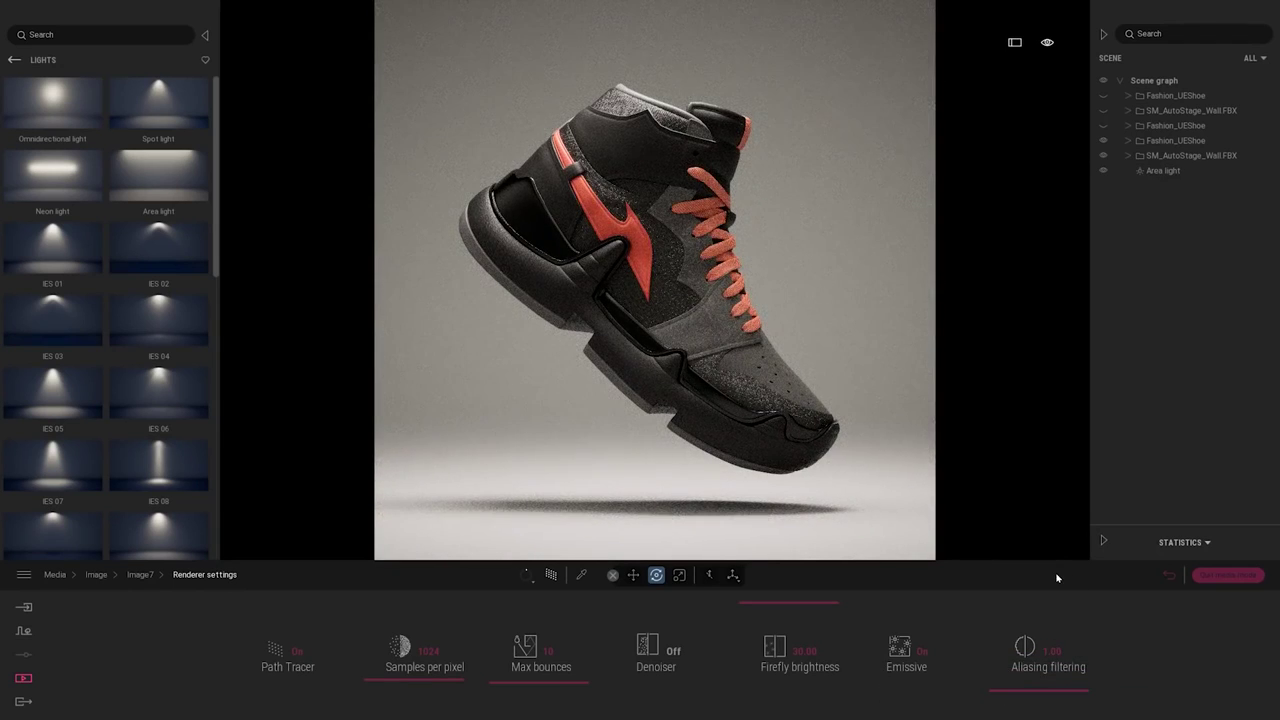